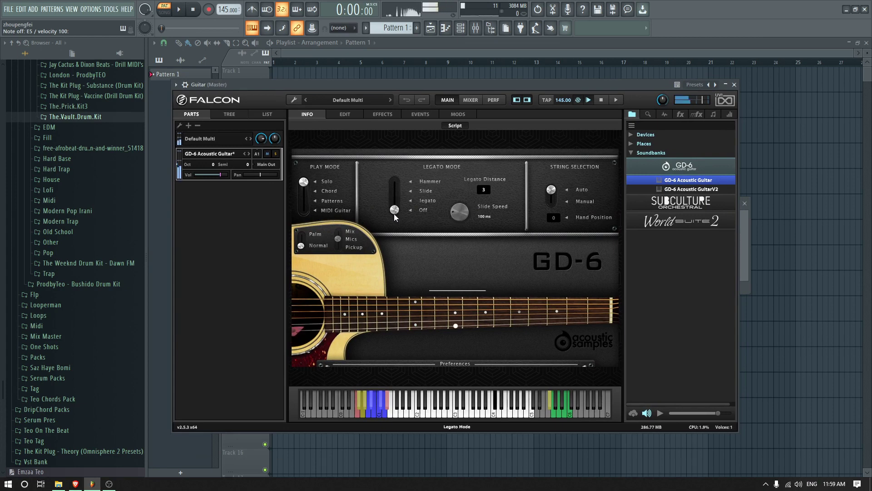
Set the guitar instrument's Legato Mode to Legato, leave Play Mode on Solo, and close the instrument window
{"action": "left_click_drag", "start_coordinate": [394, 213], "coordinate": [395, 204]}
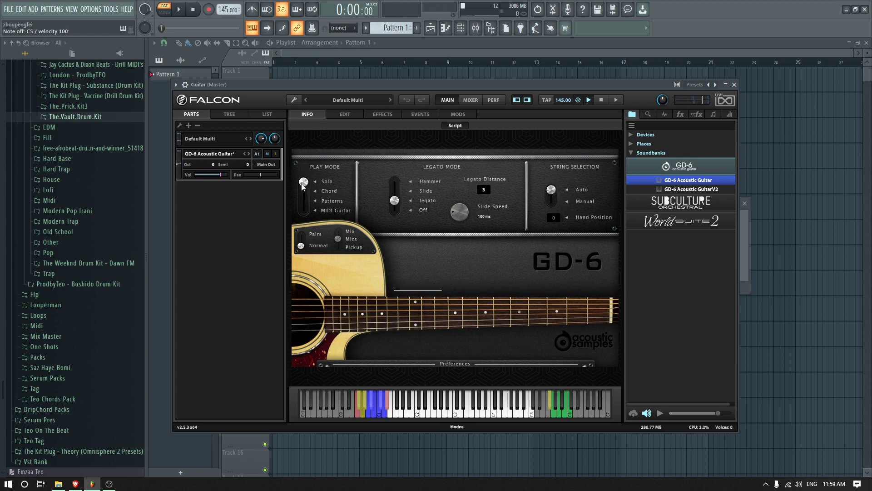
{"action": "left_click_drag", "start_coordinate": [304, 186], "coordinate": [305, 196]}
{"action": "left_click", "coordinate": [316, 183]}
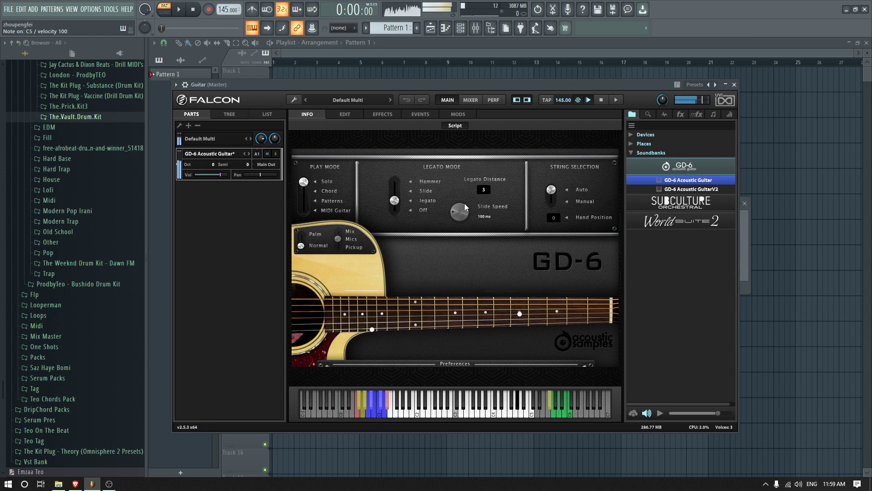
{"action": "left_click", "coordinate": [734, 85]}
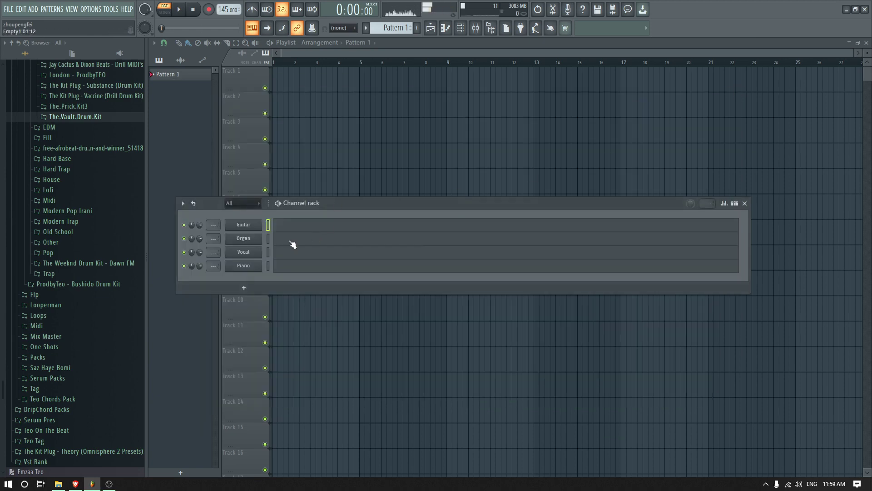
Draw a one-bar chord of B4, F#5, A5 and D6 in bar 1 of the Guitar channel's piano roll
{"action": "left_click", "coordinate": [292, 226]}
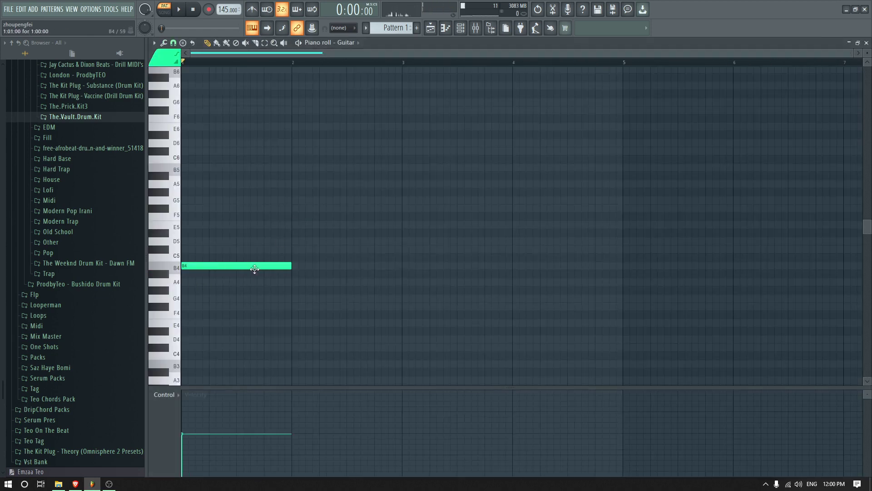
{"action": "left_click", "coordinate": [193, 208]}
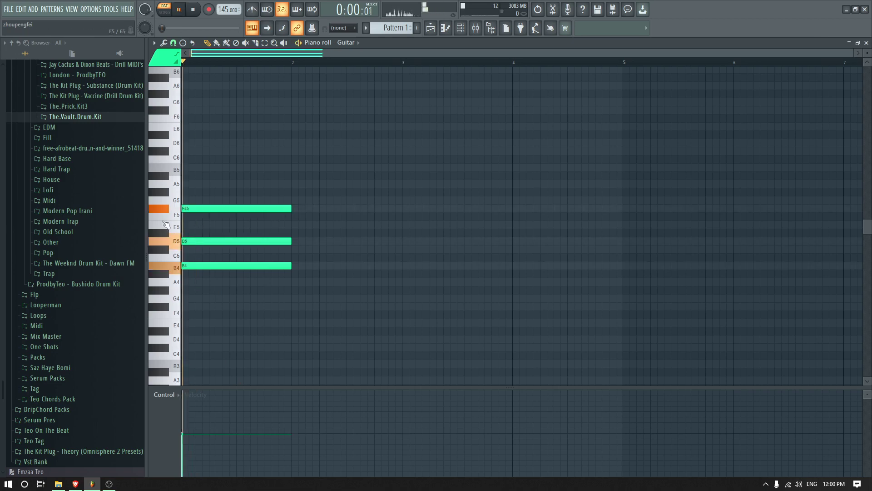
{"action": "left_click_drag", "start_coordinate": [195, 240], "coordinate": [195, 143]}
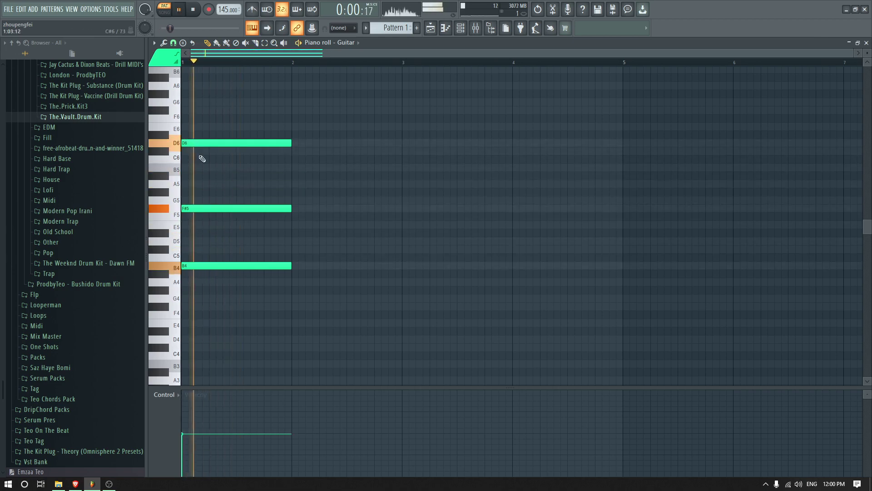
{"action": "left_click", "coordinate": [191, 176]}
{"action": "left_click_drag", "start_coordinate": [169, 172], "coordinate": [167, 186]}
{"action": "key", "text": "space"}
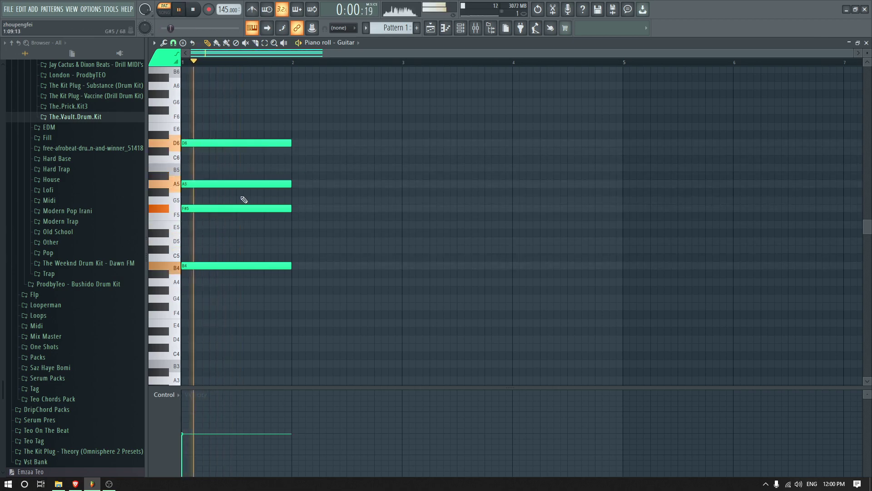
Move the bar 1 chord's D6 note down an octave to D5 and audition the chord
{"action": "key", "text": "space"}
{"action": "mouse_move", "coordinate": [221, 186]}
{"action": "left_mouse_down"}
{"action": "mouse_move", "coordinate": [220, 195]}
{"action": "mouse_move", "coordinate": [218, 170]}
{"action": "mouse_move", "coordinate": [217, 185]}
{"action": "left_mouse_up"}
{"action": "left_click_drag", "start_coordinate": [204, 143], "coordinate": [203, 241]}
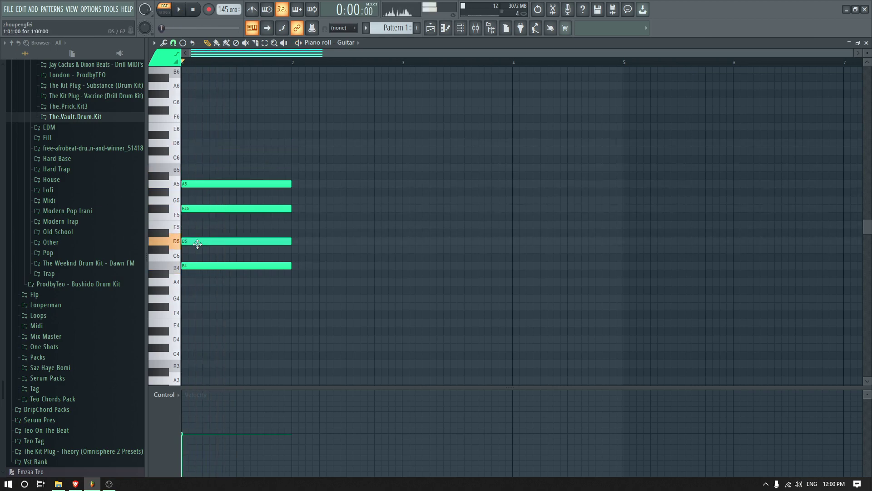
{"action": "key", "text": "space"}
{"action": "key", "text": "space"}
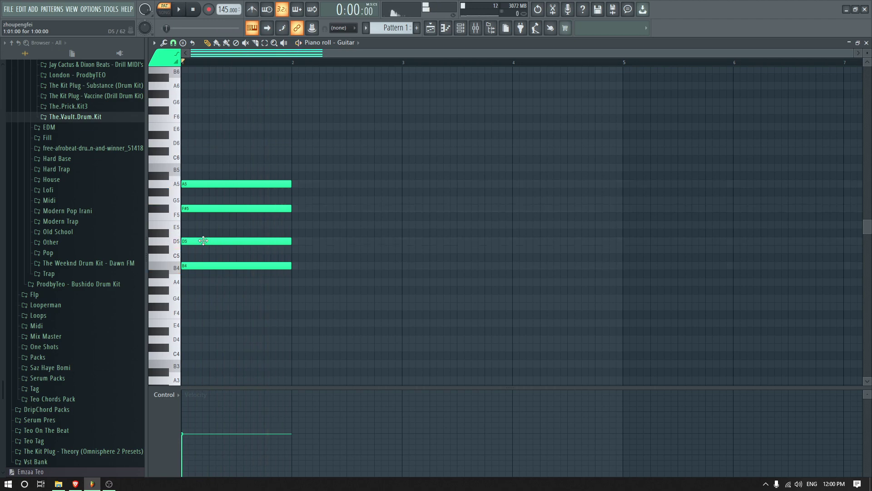
Duplicate the bar 1 chord into bar 2, transpose the copy down to F#4, A4, C#5 and E5, and play it back
{"action": "key", "text": "ctrl+b"}
{"action": "key", "text": "shift+Down"}
{"action": "key", "text": "shift+Down"}
{"action": "key", "text": "shift+Down"}
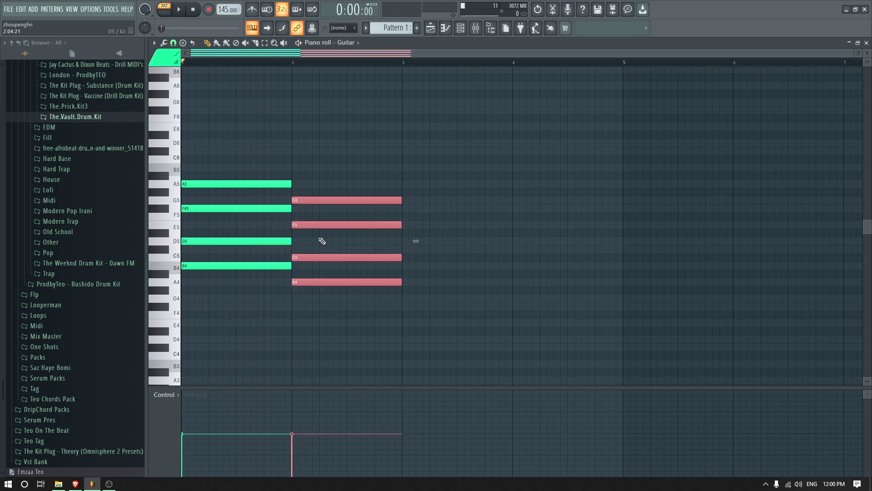
{"action": "key", "text": "shift+Down"}
{"action": "key", "text": "shift+Down"}
{"action": "key", "text": "space"}
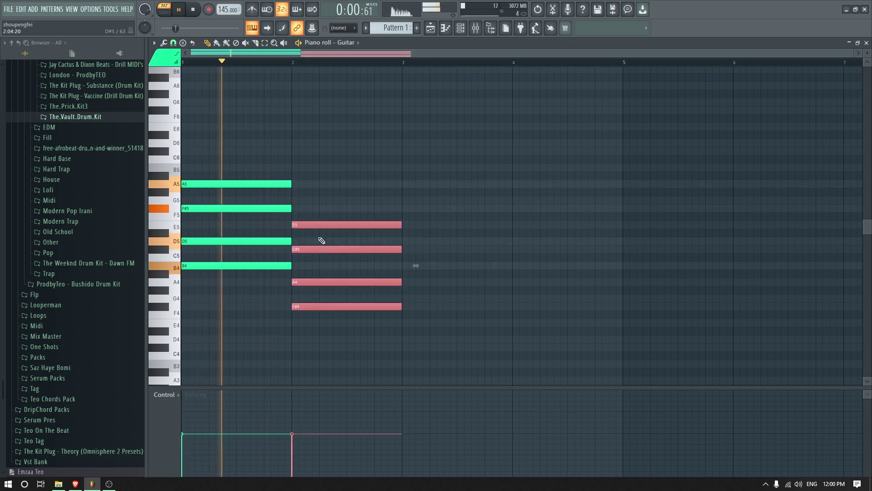
{"action": "key", "text": "ctrl+d"}
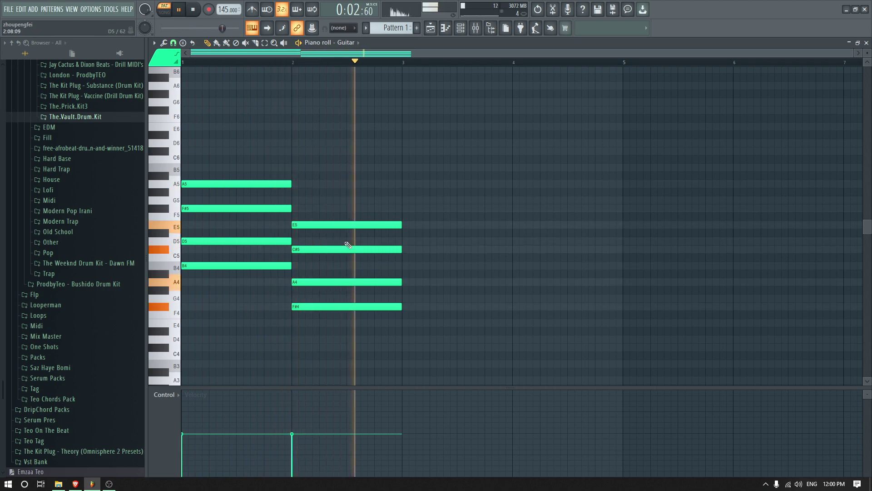
{"action": "key", "text": "space"}
Draw a one-bar chord of G4, B4, D5 and F#5 in bar 3 and play the progression
{"action": "left_click", "coordinate": [411, 298]}
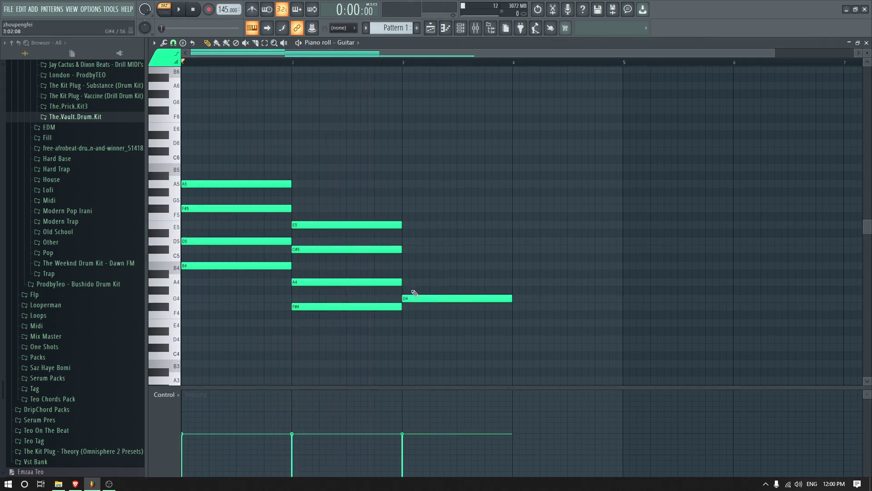
{"action": "left_click", "coordinate": [405, 266]}
{"action": "left_click", "coordinate": [406, 240]}
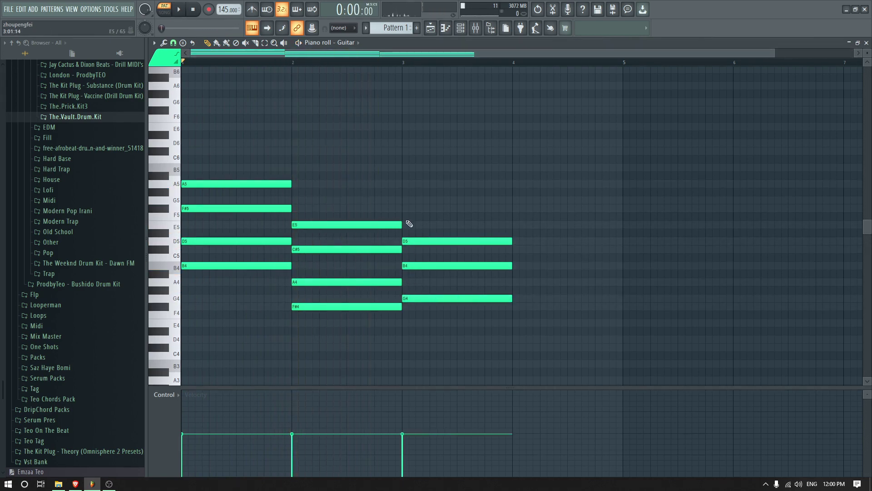
{"action": "left_click", "coordinate": [406, 208]}
{"action": "key", "text": "space"}
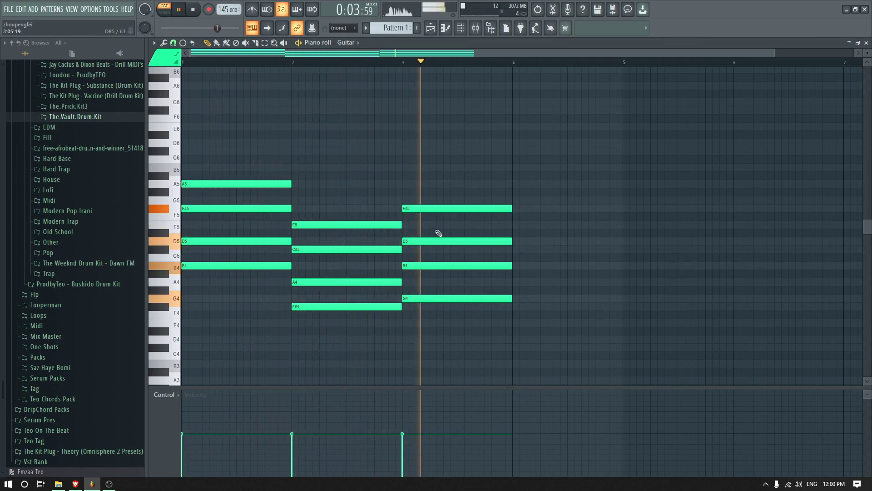
{"action": "key", "text": "space"}
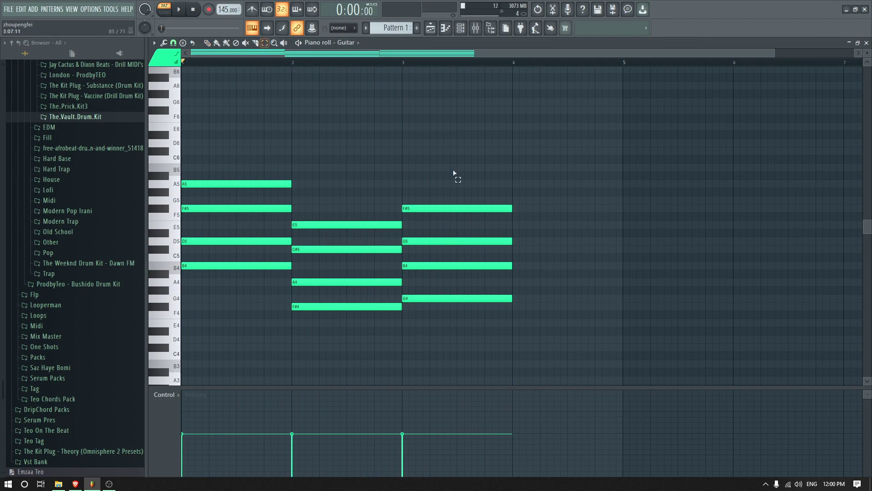
Duplicate the bar 3 chord into bar 4 and play back the start of the four-bar progression
{"action": "left_click_drag", "start_coordinate": [454, 174], "coordinate": [522, 309]}
{"action": "key", "text": "ctrl+b"}
{"action": "left_click", "coordinate": [413, 171]}
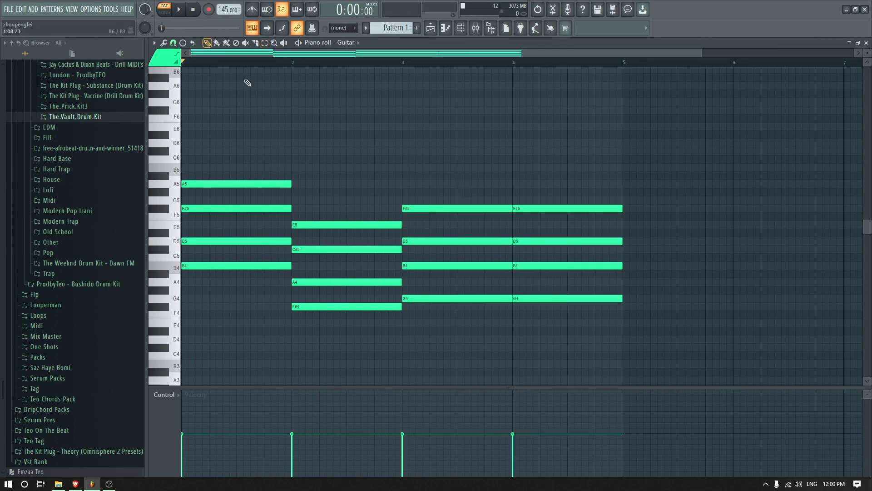
{"action": "key", "text": "space"}
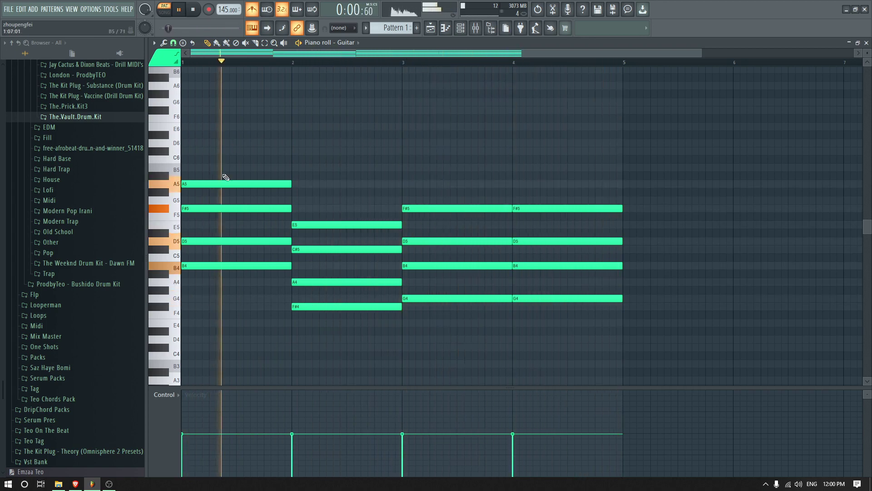
{"action": "key", "text": "space"}
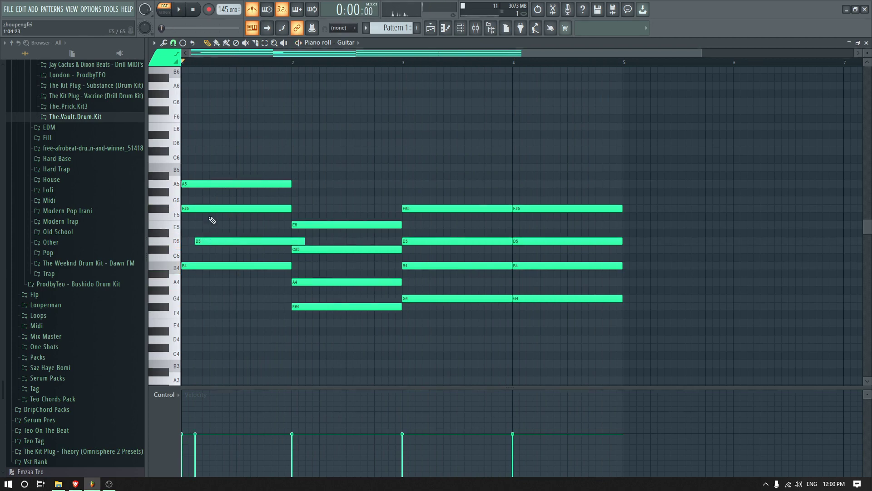
Strum the first two chords by delaying F#5 and C#5 one step, D5 and A4 two steps, and A5 and E5 four steps
{"action": "mouse_move", "coordinate": [207, 209]}
{"action": "left_mouse_down"}
{"action": "mouse_move", "coordinate": [217, 211]}
{"action": "mouse_move", "coordinate": [230, 188]}
{"action": "mouse_move", "coordinate": [211, 187]}
{"action": "mouse_move", "coordinate": [235, 188]}
{"action": "left_mouse_up"}
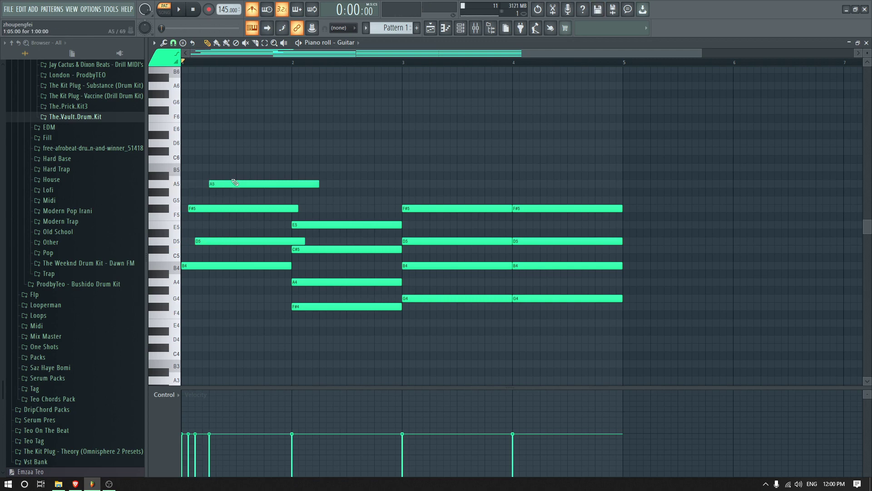
{"action": "key", "text": "space"}
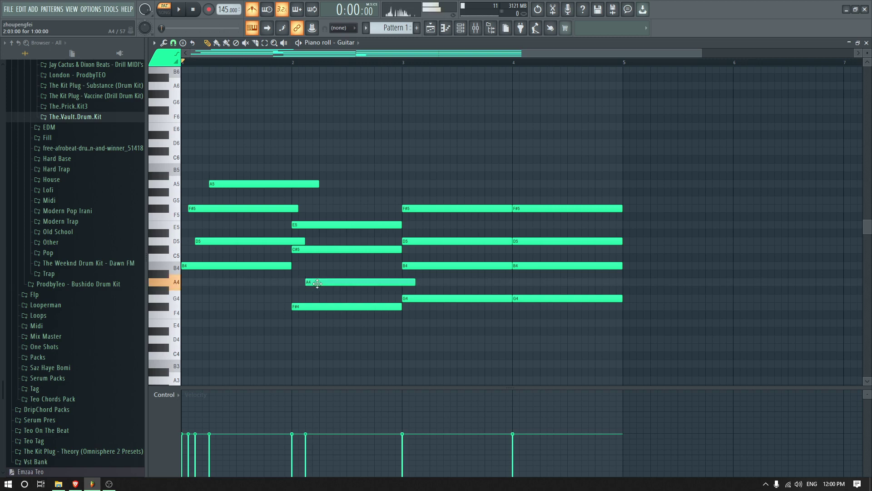
{"action": "left_click_drag", "start_coordinate": [315, 282], "coordinate": [322, 283]}
{"action": "left_click_drag", "start_coordinate": [303, 249], "coordinate": [331, 227]}
{"action": "key", "text": "space"}
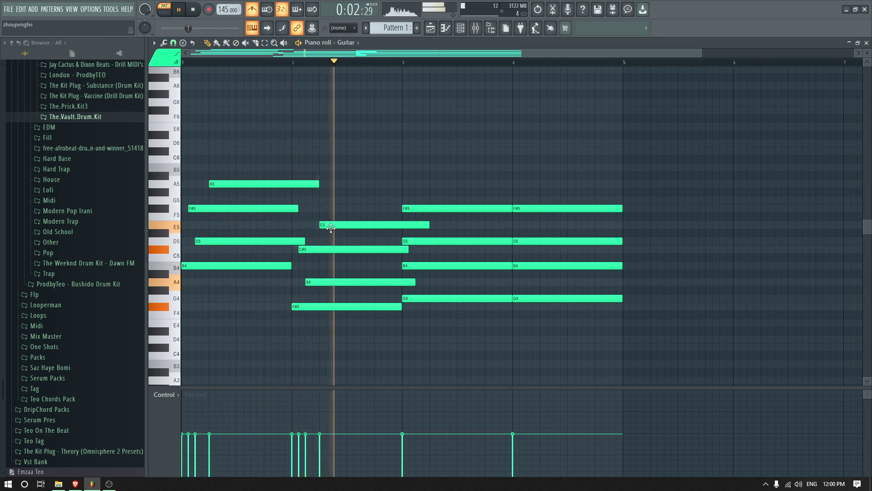
{"action": "key", "text": "space"}
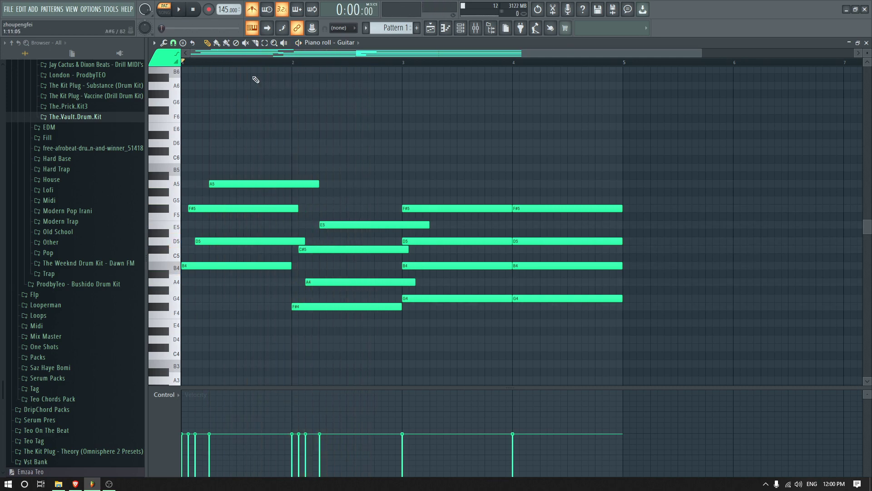
Slice off the staggered note ends that overhang the bar 2 and bar 3 lines, and check the result in playback
{"action": "left_click", "coordinate": [255, 42]}
{"action": "left_click_drag", "start_coordinate": [295, 282], "coordinate": [296, 172]}
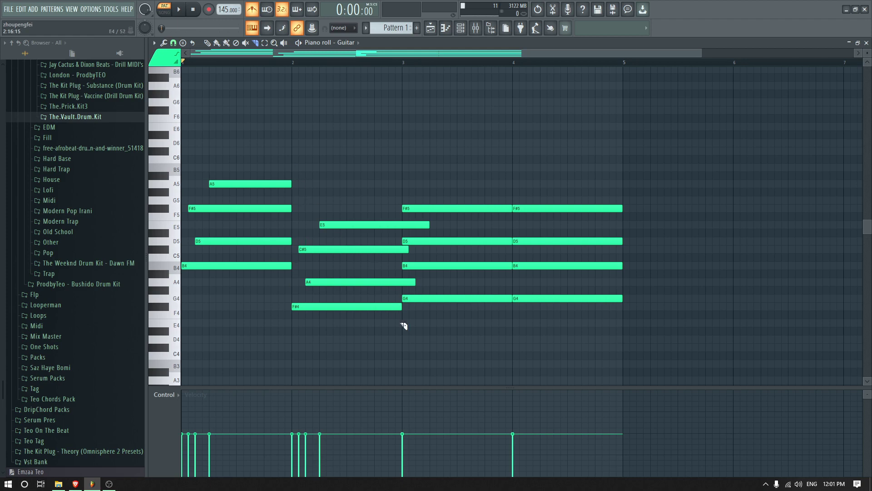
{"action": "key", "text": "space"}
{"action": "key", "text": "p"}
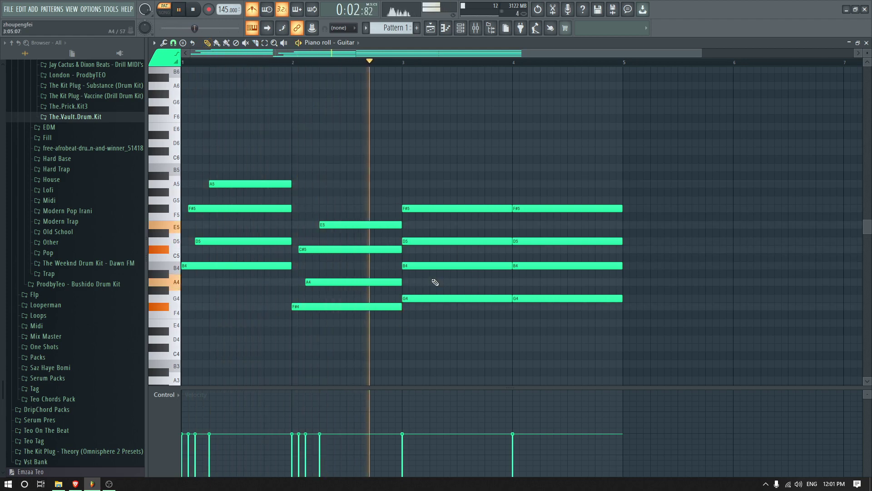
{"action": "key", "text": "space"}
Strum the bar 3 chord by delaying D5 one step, B4 two steps and F#5 four steps
{"action": "left_click_drag", "start_coordinate": [404, 265], "coordinate": [411, 241]}
{"action": "left_click", "coordinate": [426, 210]}
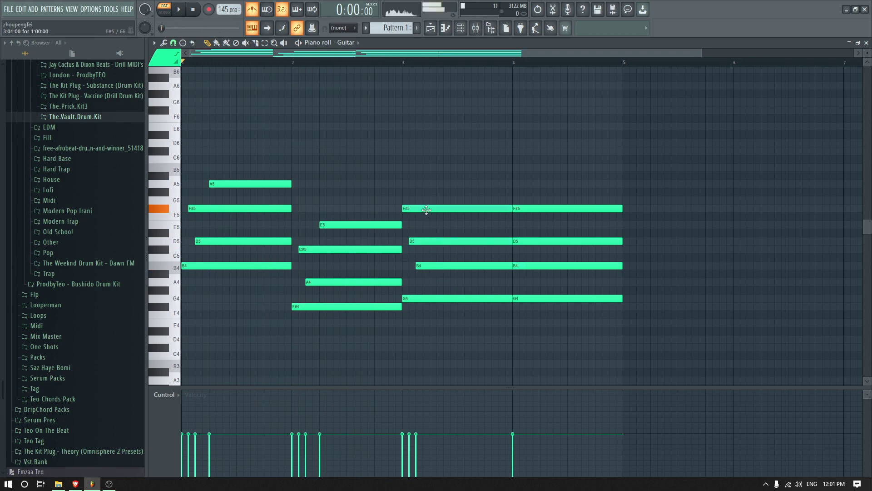
{"action": "key", "text": "space"}
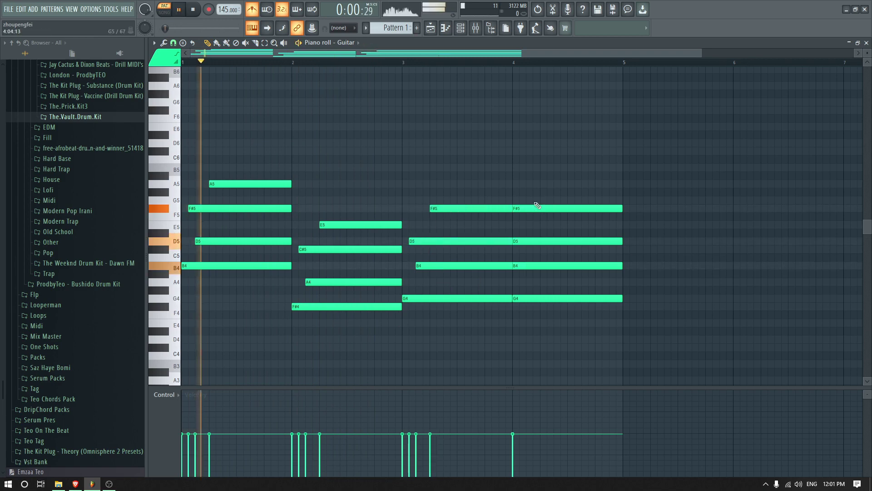
Cut the bar 3 notes off at the bar 4 line and remove the unstaggered chord from bar 4
{"action": "left_click", "coordinate": [256, 43]}
{"action": "mouse_move", "coordinate": [514, 322]}
{"action": "left_mouse_down"}
{"action": "mouse_move", "coordinate": [514, 193]}
{"action": "mouse_move", "coordinate": [561, 337]}
{"action": "left_mouse_up"}
{"action": "left_click", "coordinate": [208, 44]}
{"action": "key", "text": "space"}
Duplicate the strummed bar 3 chord into bar 4 and play the pattern from the start
{"action": "left_click", "coordinate": [265, 43]}
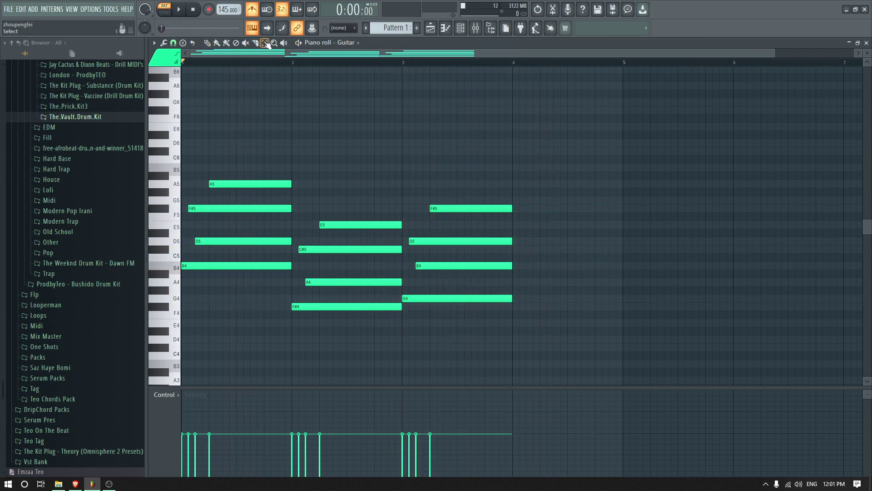
{"action": "left_click_drag", "start_coordinate": [471, 172], "coordinate": [482, 344]}
{"action": "key", "text": "ctrl+b"}
{"action": "left_click", "coordinate": [492, 176]}
{"action": "key", "text": "space"}
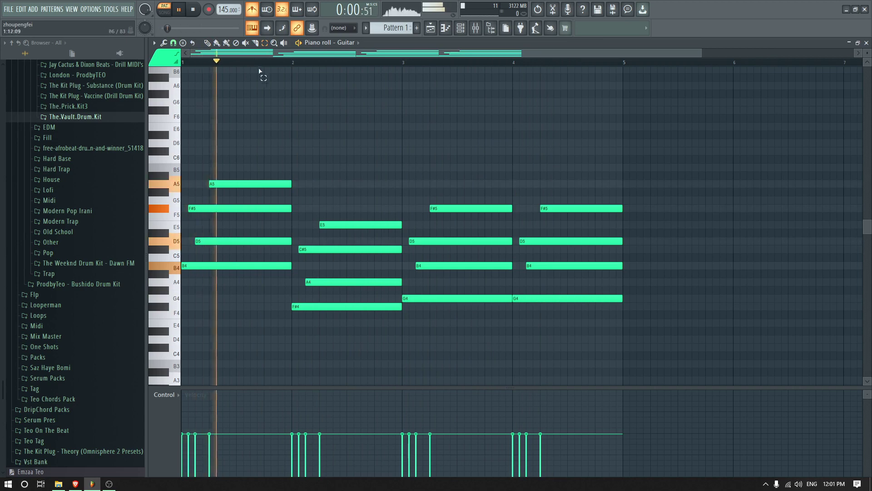
{"action": "key", "text": "space"}
Shorten the F#5 in bar 1 by one beat and add a repeated F#5 filling the bar's last beat
{"action": "left_click_drag", "start_coordinate": [291, 209], "coordinate": [270, 211]}
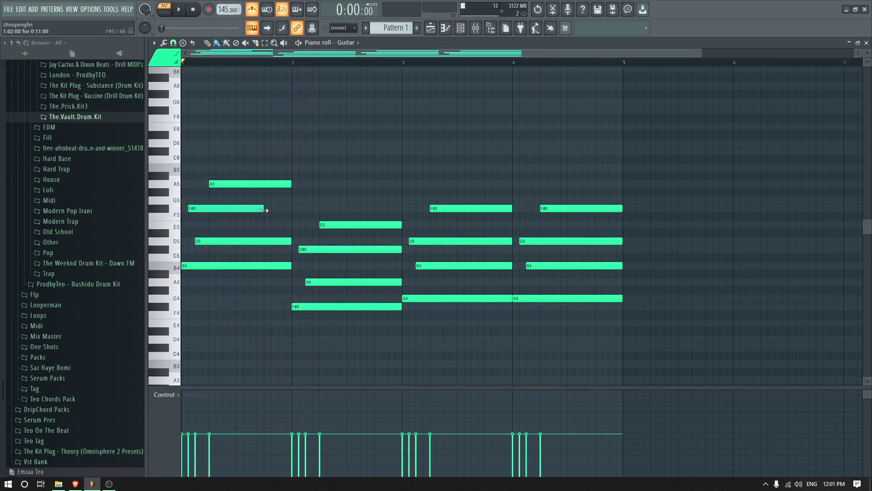
{"action": "left_click", "coordinate": [269, 209]}
{"action": "key", "text": "space"}
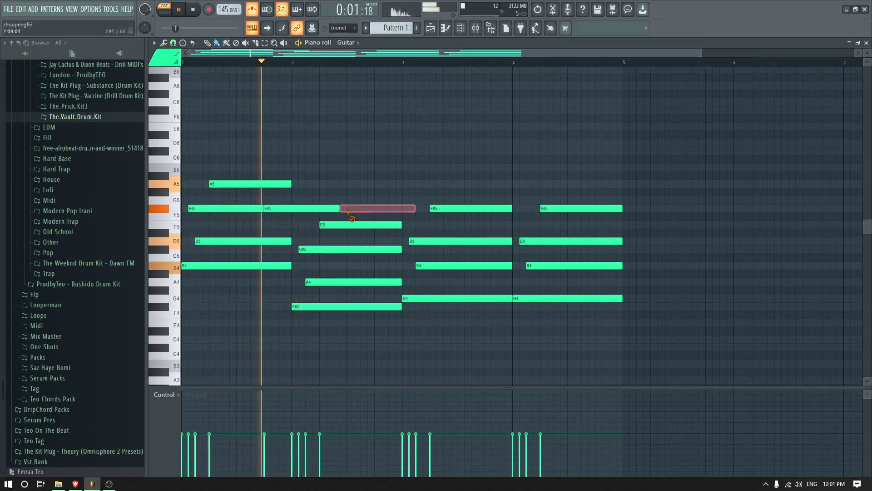
{"action": "key", "text": "space"}
{"action": "left_click_drag", "start_coordinate": [344, 211], "coordinate": [293, 210]}
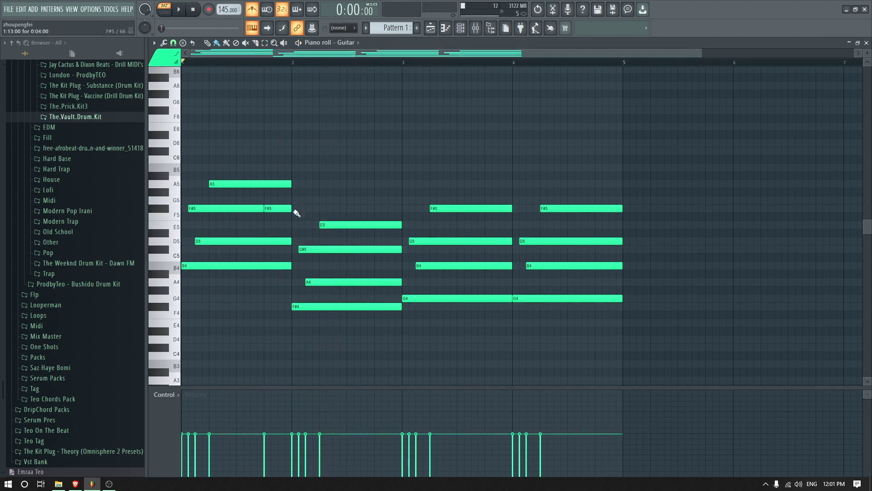
In bar 2, shorten C#5 by one beat and A4 by half a beat, fill each gap with a repeated note, and play back
{"action": "left_click_drag", "start_coordinate": [398, 252], "coordinate": [376, 249]}
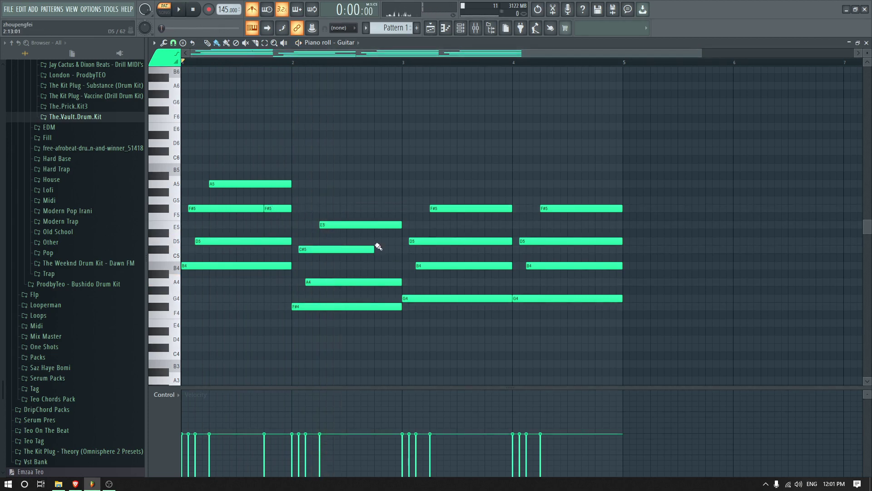
{"action": "mouse_move", "coordinate": [403, 284]}
{"action": "left_mouse_down"}
{"action": "mouse_move", "coordinate": [389, 284]}
{"action": "mouse_move", "coordinate": [397, 283]}
{"action": "left_mouse_up"}
{"action": "left_click_drag", "start_coordinate": [476, 283], "coordinate": [401, 282]}
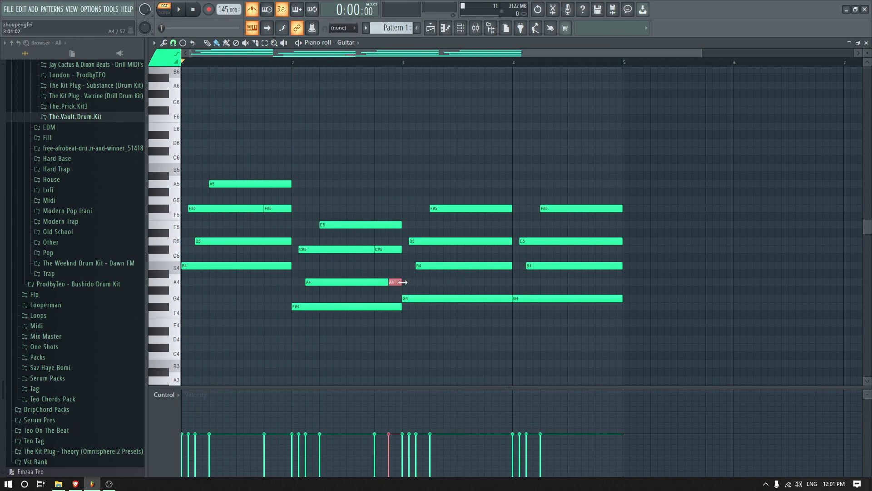
{"action": "key", "text": "space"}
{"action": "key", "text": "p"}
{"action": "left_click", "coordinate": [350, 123], "text": "ctrl"}
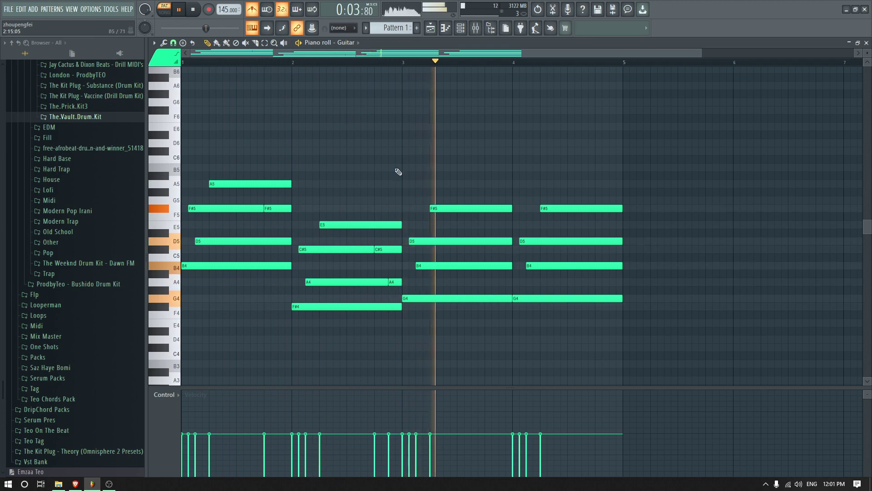
In bar 4, add a half-beat E5 at the last beat, shorten D5 by half a beat, and fill the gap with a repeated D5
{"action": "left_click", "coordinate": [598, 224]}
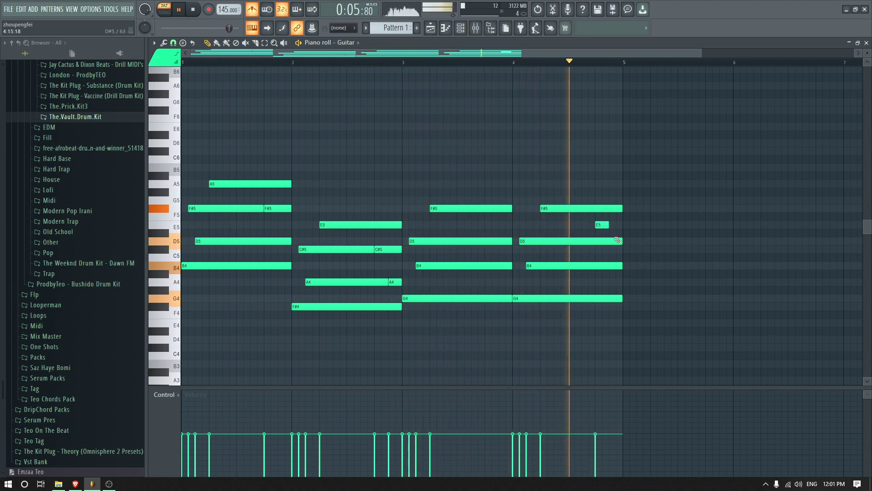
{"action": "key", "text": "space"}
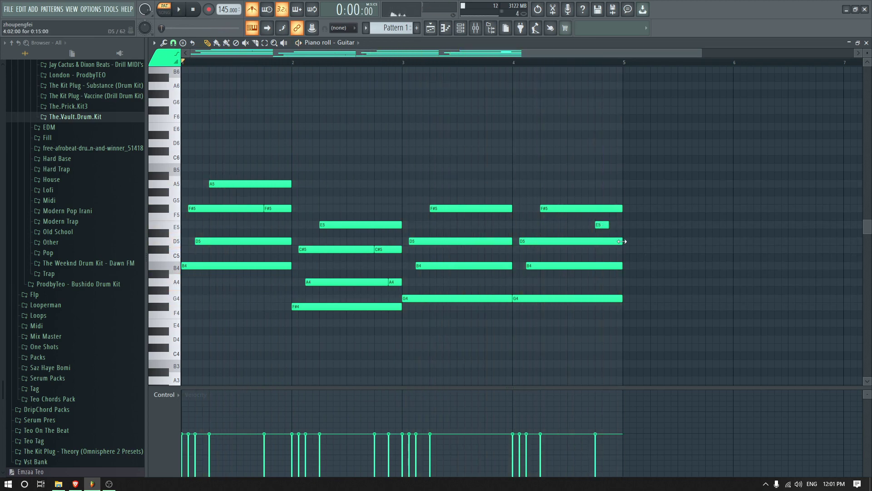
{"action": "left_click_drag", "start_coordinate": [617, 240], "coordinate": [609, 240]}
{"action": "left_click", "coordinate": [612, 240]}
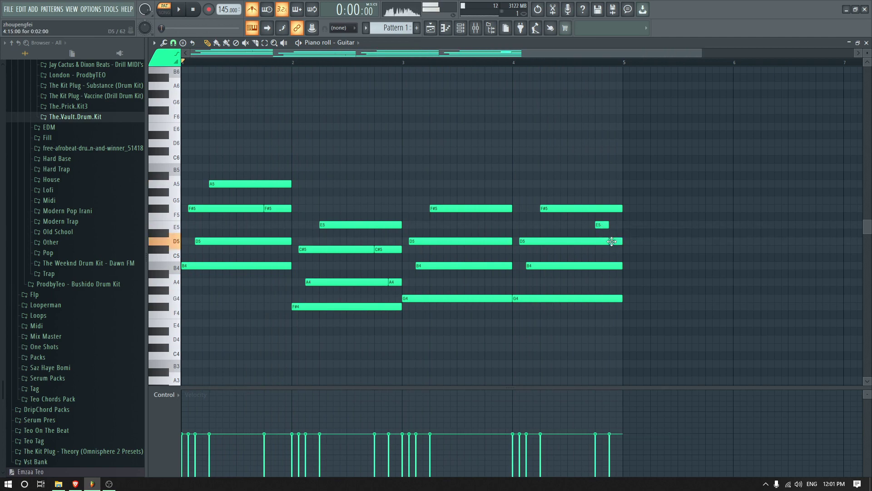
{"action": "key", "text": "space"}
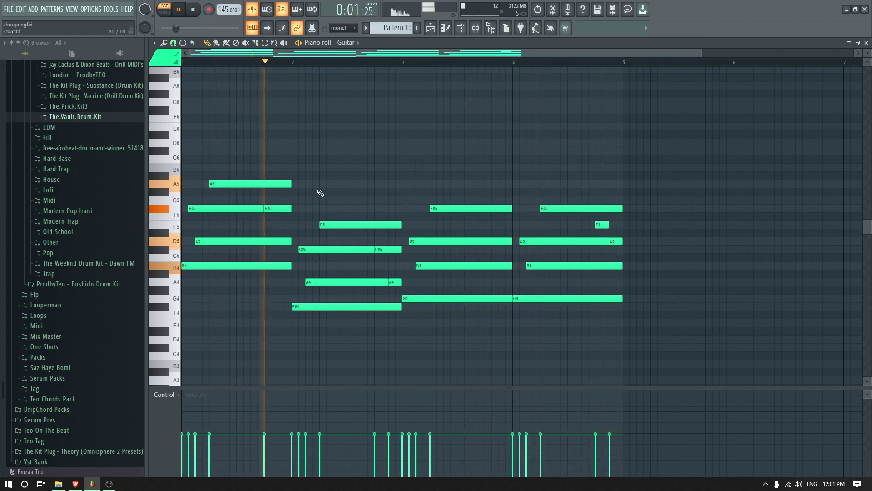
Copy the lowest note of each bar's chord (B4, F#4, G4, G4) one octave down as a bass line
{"action": "left_click", "coordinate": [264, 42]}
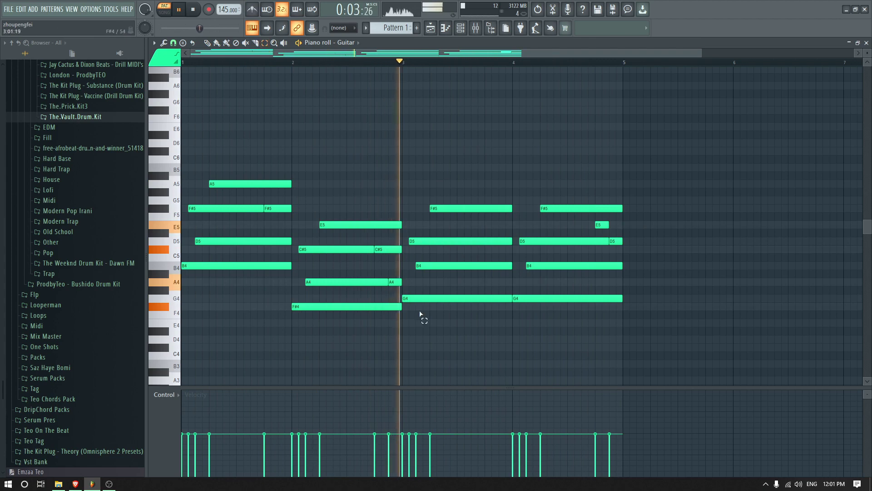
{"action": "left_click_drag", "start_coordinate": [605, 334], "coordinate": [373, 299]}
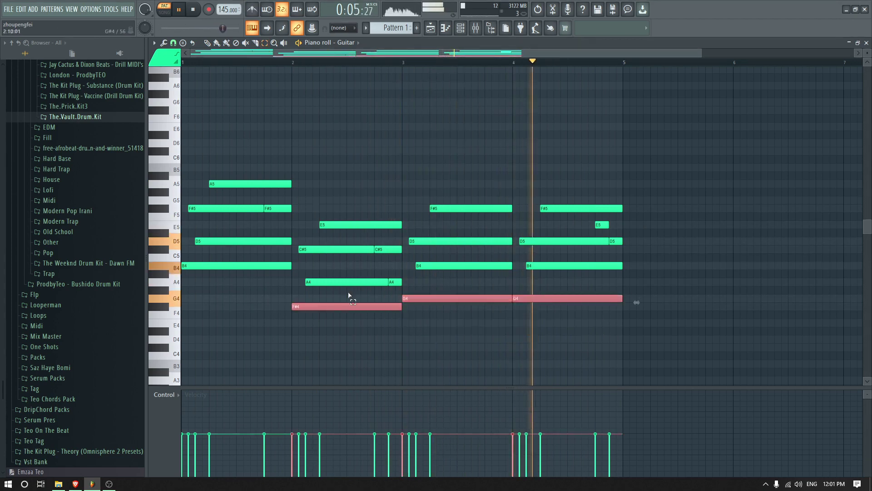
{"action": "left_click", "coordinate": [237, 265], "text": "shift"}
{"action": "left_click", "coordinate": [208, 43]}
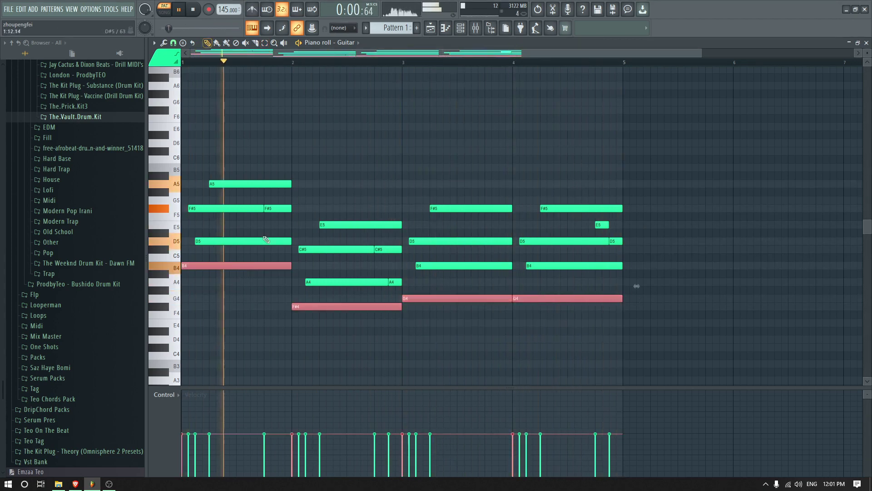
{"action": "scroll", "coordinate": [261, 236], "scroll_direction": "down", "scroll_amount": 3}
{"action": "mouse_move", "coordinate": [198, 193]}
{"action": "left_mouse_down", "text": "shift"}
{"action": "mouse_move", "coordinate": [266, 196]}
{"action": "mouse_move", "coordinate": [195, 300]}
{"action": "mouse_move", "coordinate": [189, 293]}
{"action": "left_mouse_up", "text": "shift"}
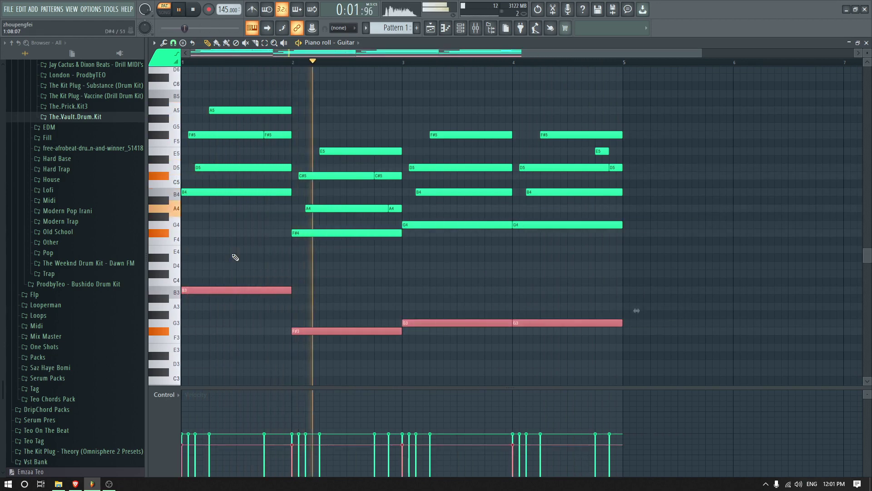
{"action": "left_click", "coordinate": [268, 255]}
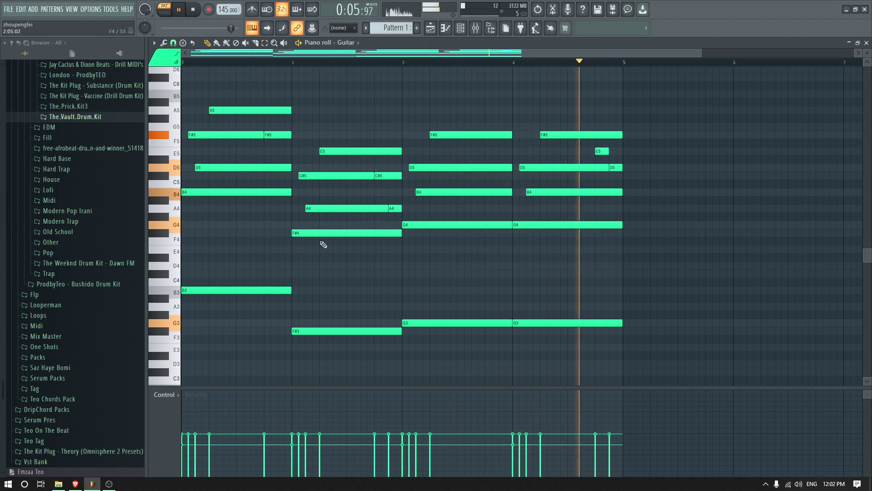
Try the Strumizer on all the guitar notes
{"action": "scroll", "coordinate": [247, 230], "scroll_direction": "up", "scroll_amount": 3}
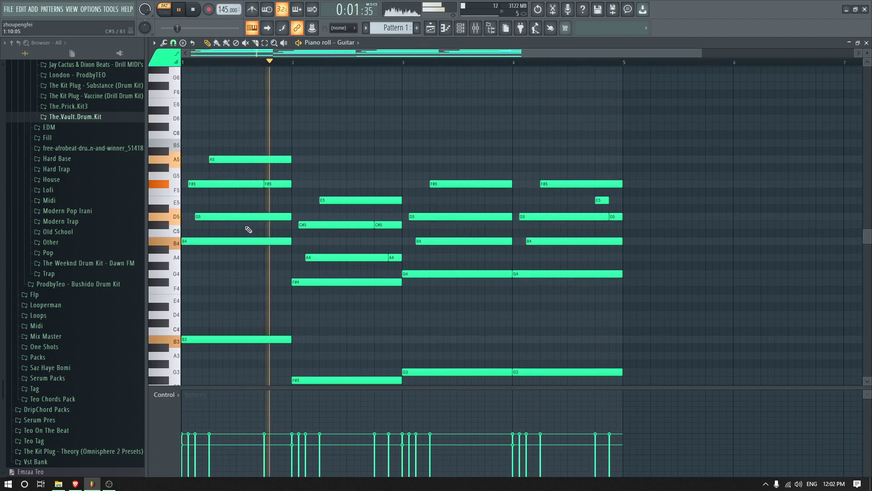
{"action": "key", "text": "space"}
{"action": "key", "text": "ctrl+a"}
{"action": "key", "text": "alt+s"}
{"action": "key", "text": "space"}
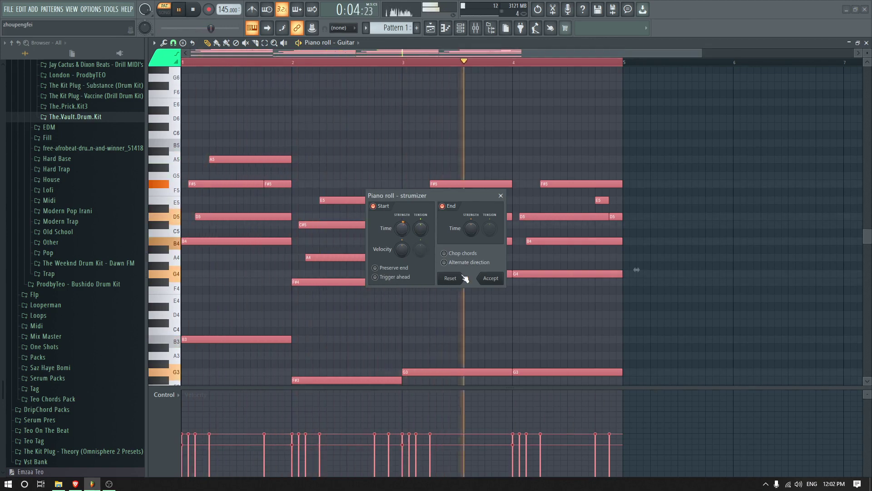
{"action": "left_click", "coordinate": [490, 278]}
{"action": "key", "text": "ctrl+d"}
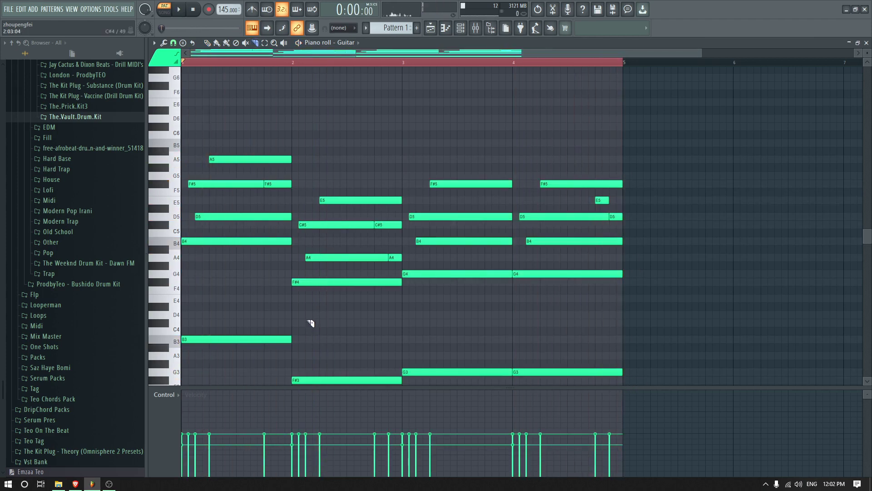
Transpose all guitar notes up one octave to audition them, return them to their original octave, and clear the time selection
{"action": "key", "text": "ctrl+a"}
{"action": "key", "text": "ctrl+Up"}
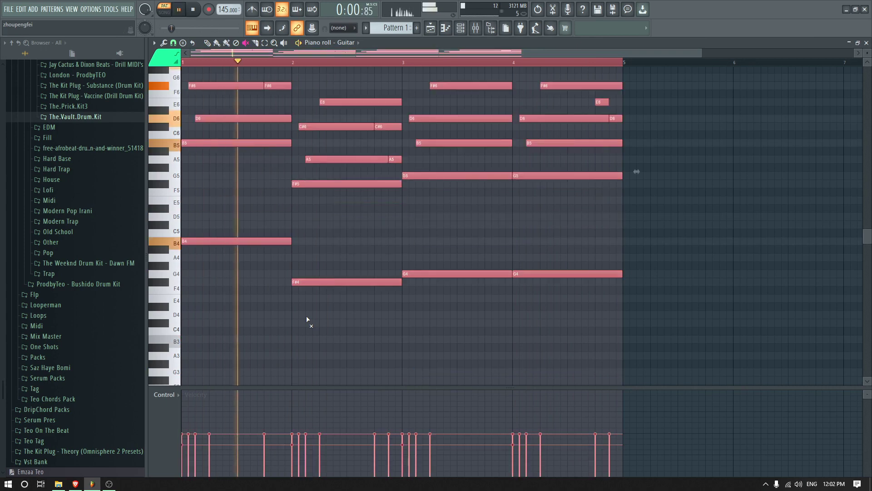
{"action": "key", "text": "ctrl+Down"}
{"action": "left_click", "coordinate": [248, 81], "text": "ctrl"}
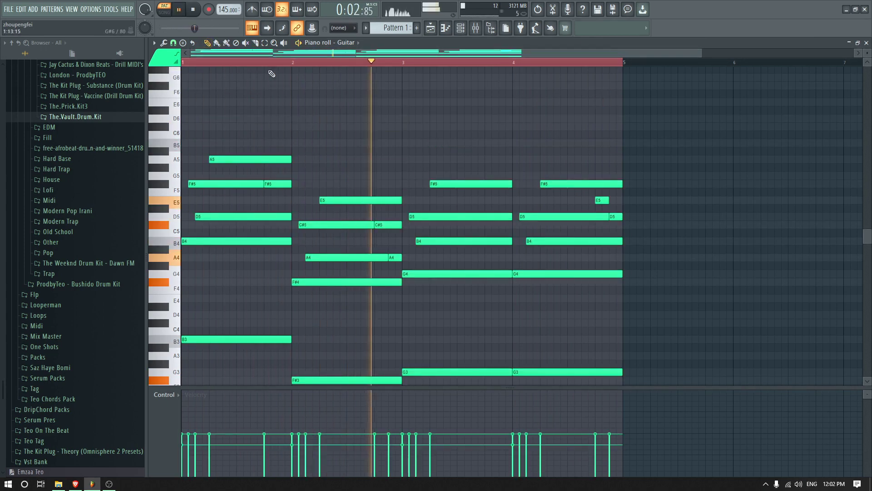
{"action": "left_click", "coordinate": [268, 63], "text": "ctrl"}
{"action": "left_click", "coordinate": [217, 44]}
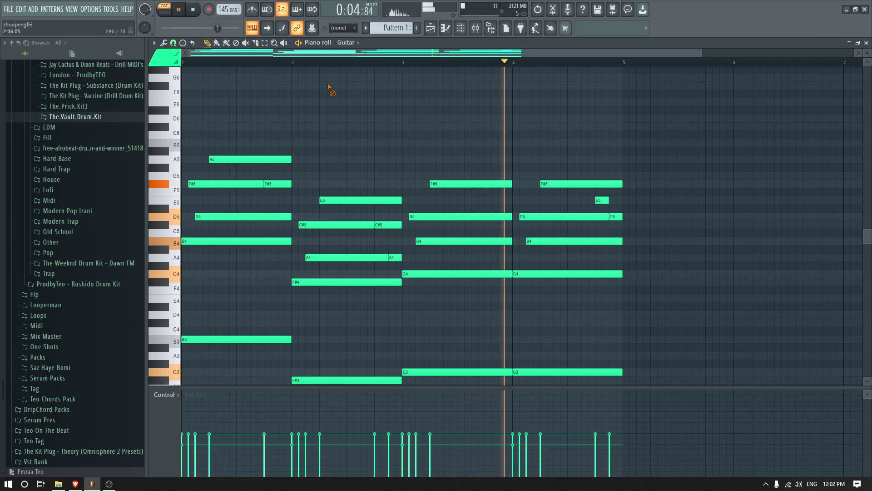
Slightly randomize the velocities of all guitar notes
{"action": "key", "text": "space"}
{"action": "key", "text": "ctrl+a"}
{"action": "key", "text": "alt+r"}
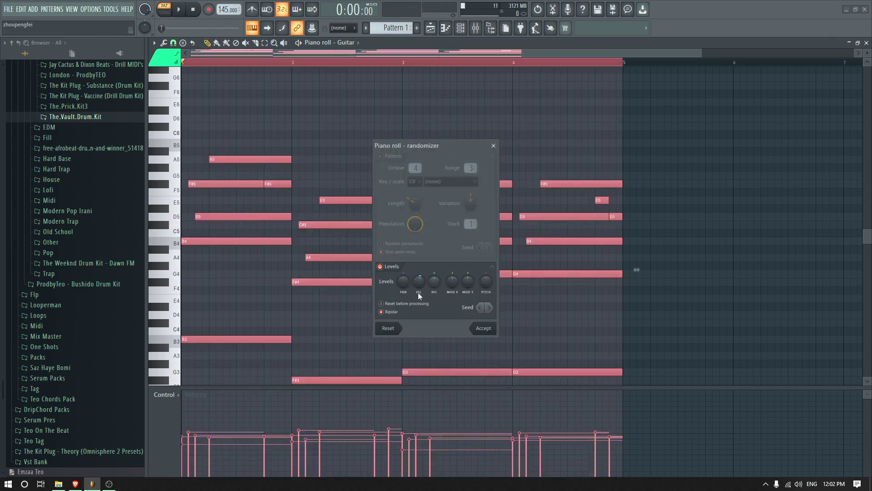
{"action": "left_click_drag", "start_coordinate": [418, 295], "coordinate": [418, 309]}
{"action": "left_click", "coordinate": [483, 328]}
Duplicate the four-bar guitar progression into bars 5 to 8 during playback and close the piano roll
{"action": "key", "text": "space"}
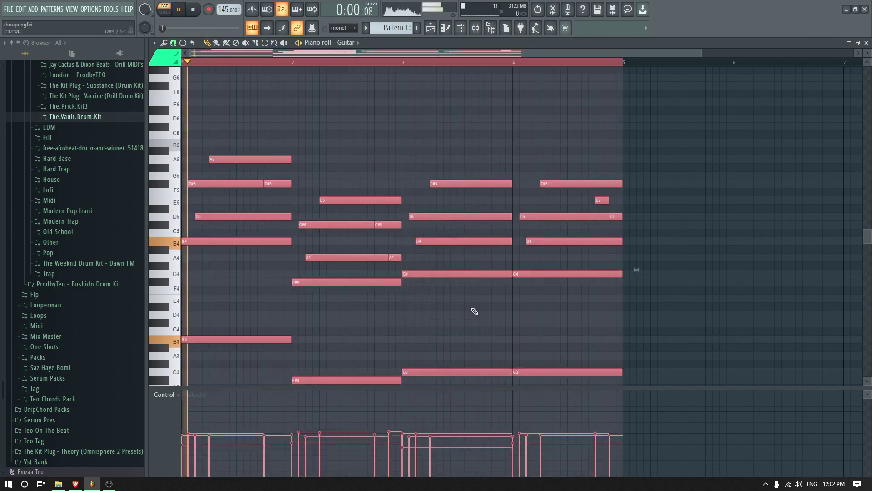
{"action": "key", "text": "ctrl+d"}
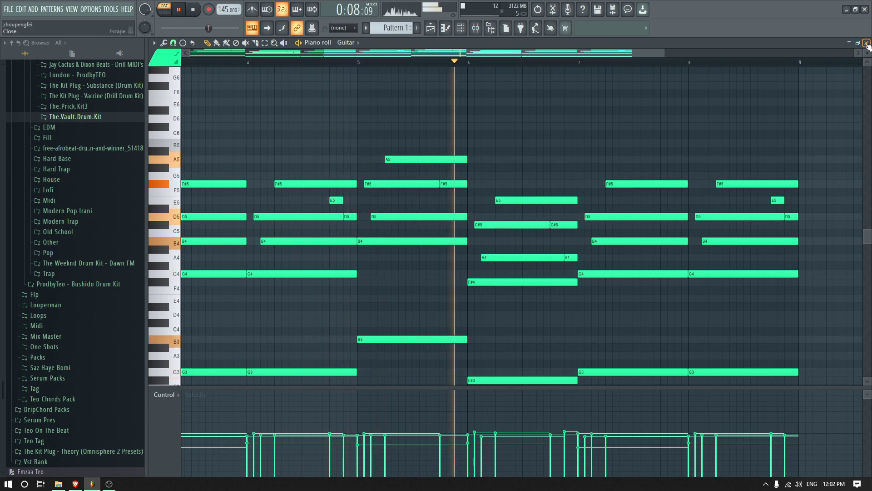
{"action": "left_click", "coordinate": [867, 42]}
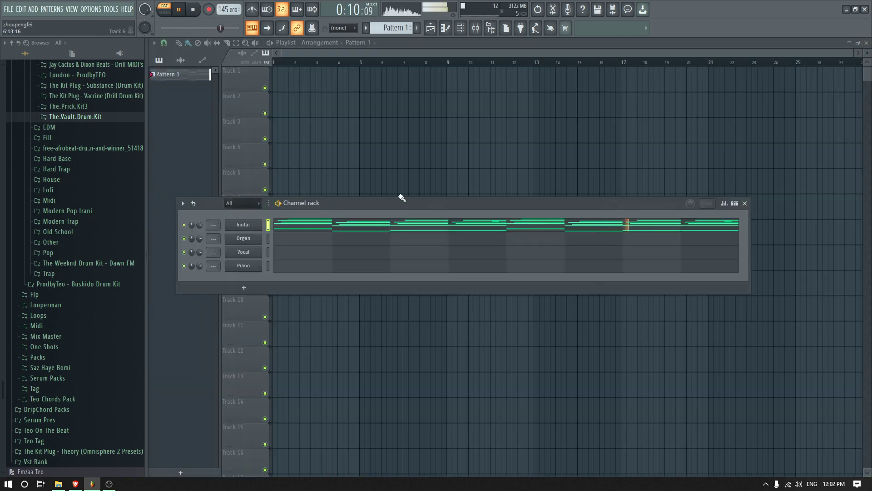
Route the Guitar channel to mixer insert 1, load Fruity parametric EQ 2 in its first effect slot, and enlarge the EQ window
{"action": "key", "text": "F9"}
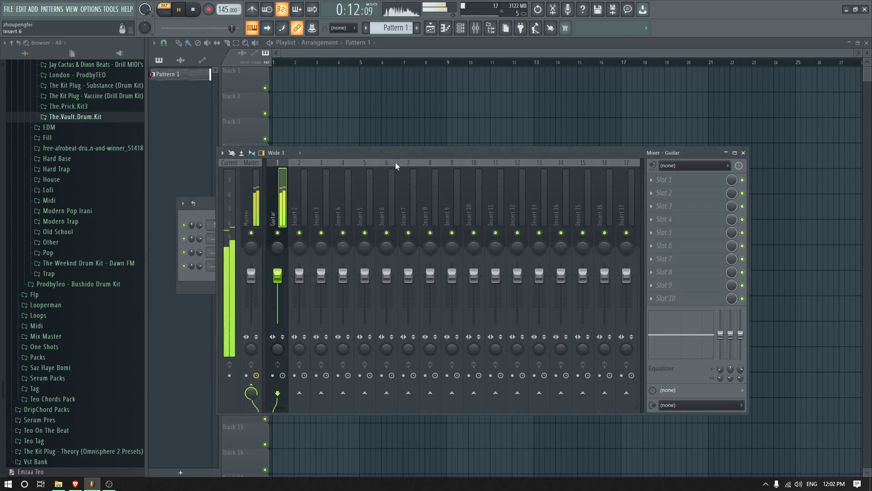
{"action": "left_click", "coordinate": [682, 189]}
{"action": "left_click", "coordinate": [566, 167]}
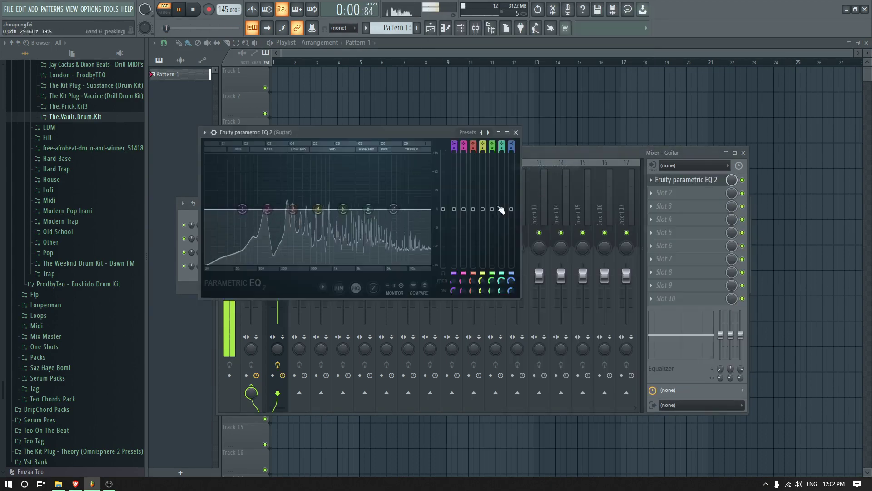
{"action": "left_click_drag", "start_coordinate": [523, 299], "coordinate": [675, 408]}
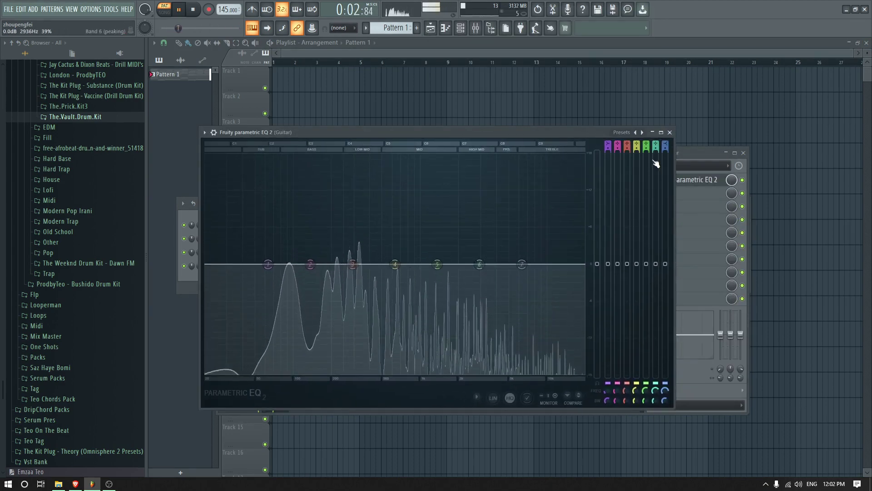
Apply the 20Hz - 18kHz cut EQ preset, raise the low cut to about 88 Hz and pull the high cut slightly lower
{"action": "right_click", "coordinate": [644, 132]}
{"action": "left_click", "coordinate": [672, 162]}
{"action": "left_click_drag", "start_coordinate": [208, 264], "coordinate": [275, 264]}
{"action": "left_click_drag", "start_coordinate": [582, 264], "coordinate": [574, 264]}
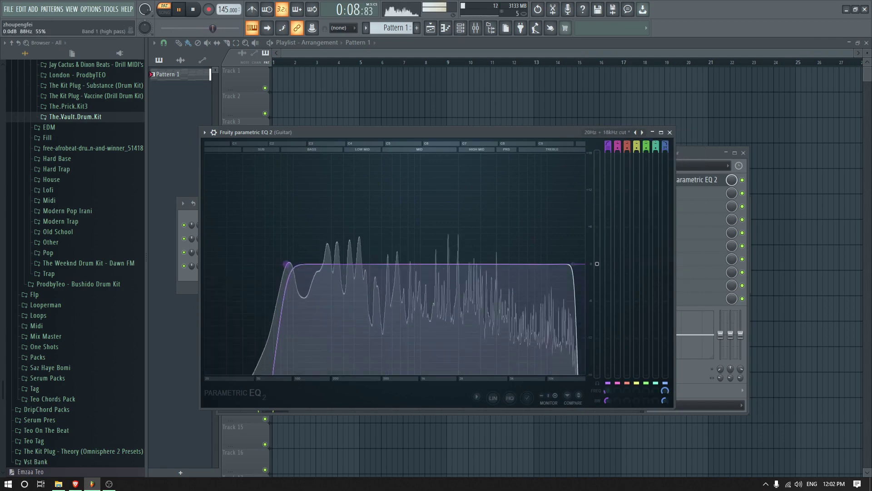
{"action": "left_click", "coordinate": [669, 132]}
Load ValhallaVintageVerb in the guitar's second effect slot with Mix at 12.8% and Decay at 2.46 s
{"action": "left_click", "coordinate": [659, 193]}
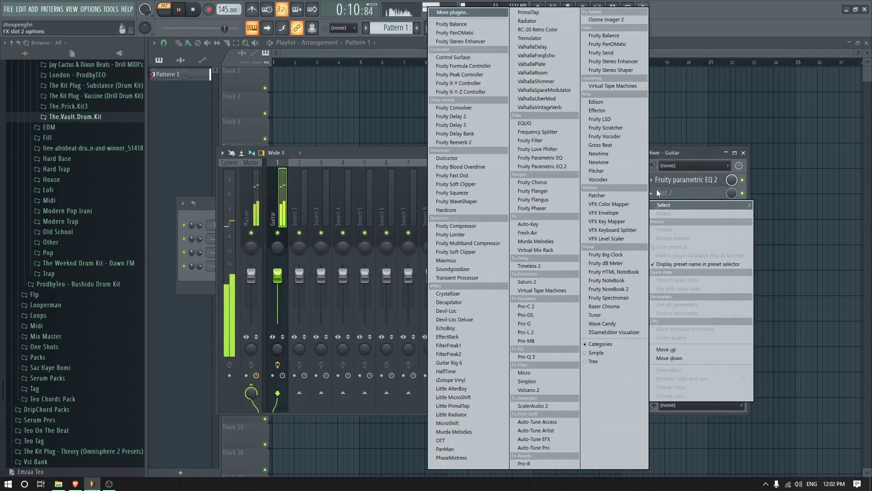
{"action": "left_click", "coordinate": [540, 108]}
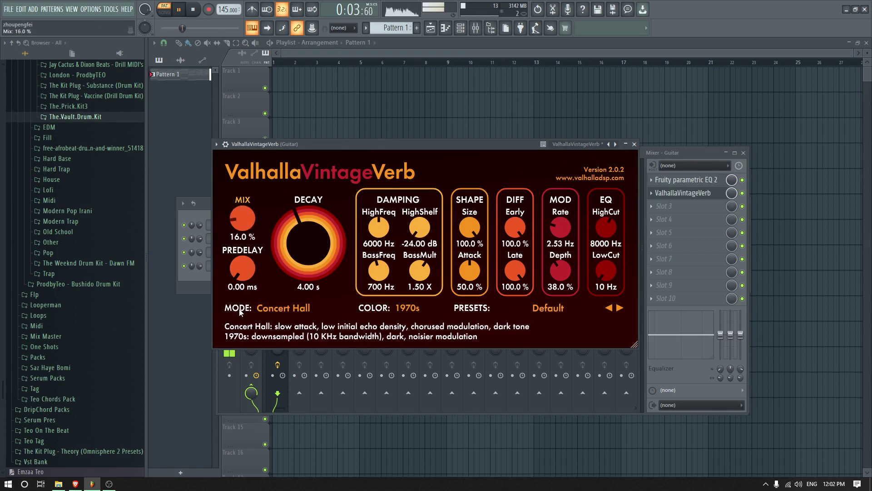
{"action": "left_click_drag", "start_coordinate": [240, 310], "coordinate": [240, 314]}
{"action": "left_click_drag", "start_coordinate": [302, 246], "coordinate": [302, 256]}
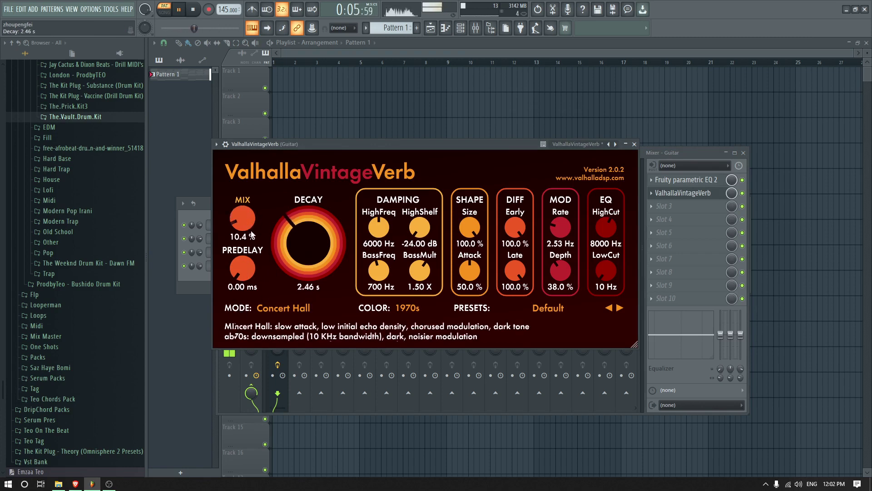
{"action": "left_click_drag", "start_coordinate": [253, 235], "coordinate": [243, 224]}
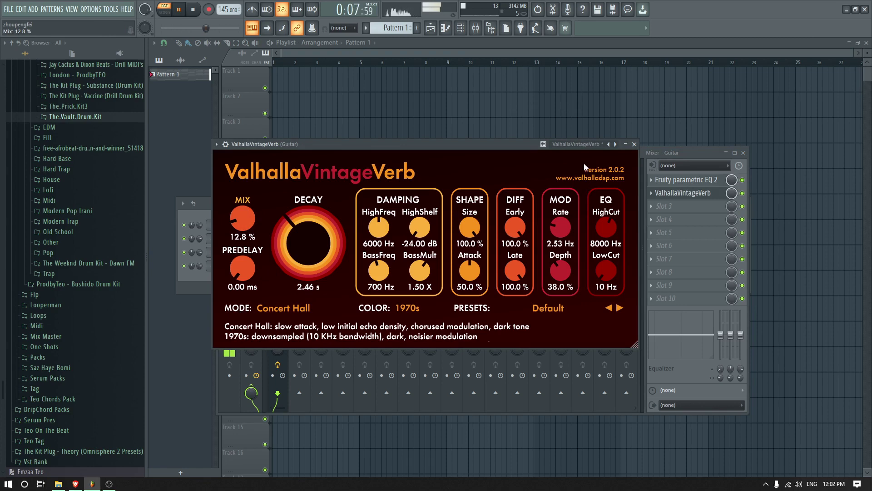
Load Murda Melodies in the guitar's third effect slot with Spread at 21%, Wobble at 17% and Reverse at 11%
{"action": "left_click", "coordinate": [680, 211]}
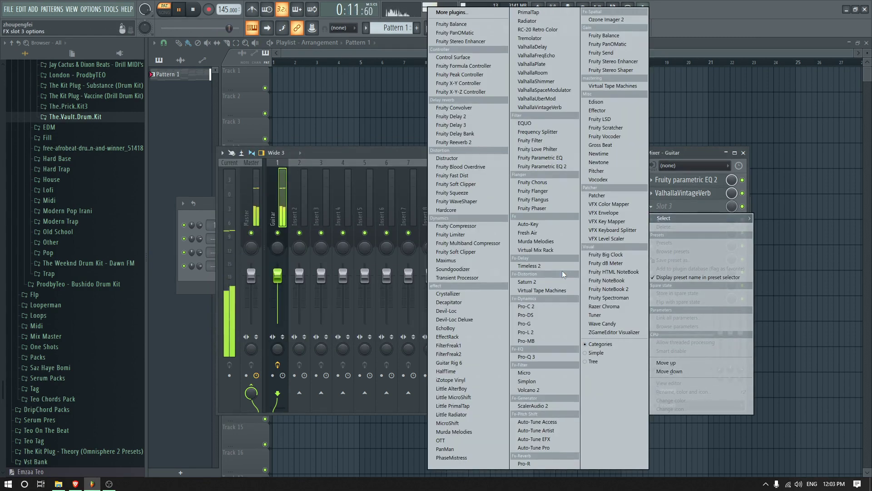
{"action": "left_click", "coordinate": [555, 242]}
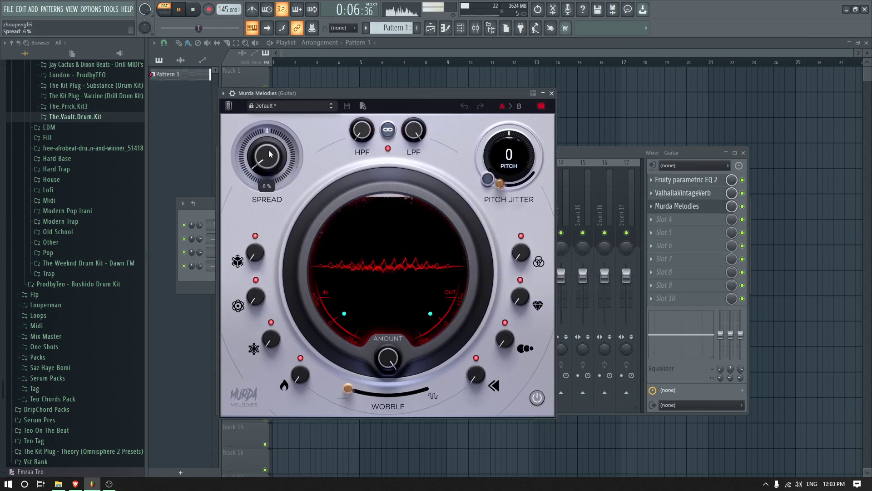
{"action": "left_click_drag", "start_coordinate": [268, 125], "coordinate": [267, 119]}
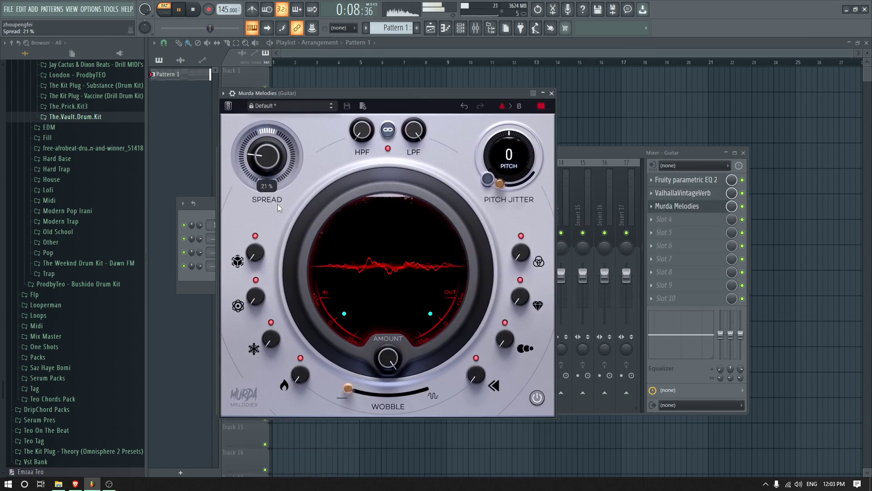
{"action": "left_click_drag", "start_coordinate": [355, 393], "coordinate": [364, 397]}
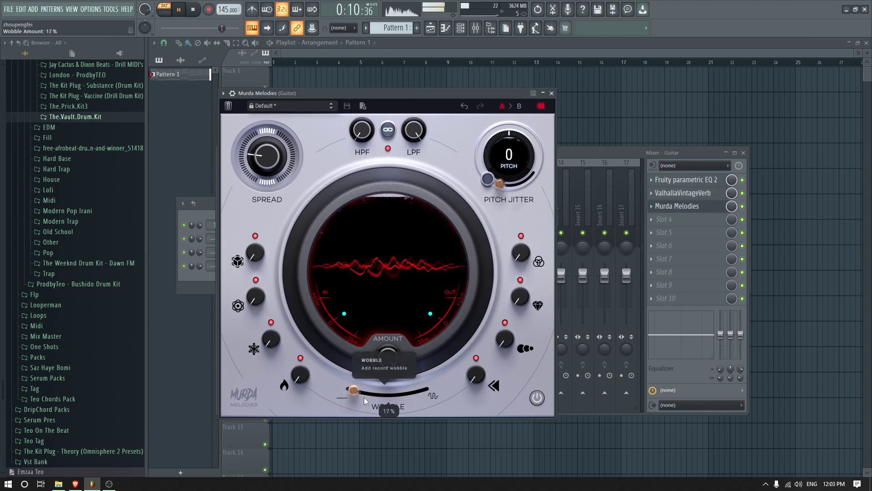
{"action": "left_click_drag", "start_coordinate": [475, 377], "coordinate": [466, 340]}
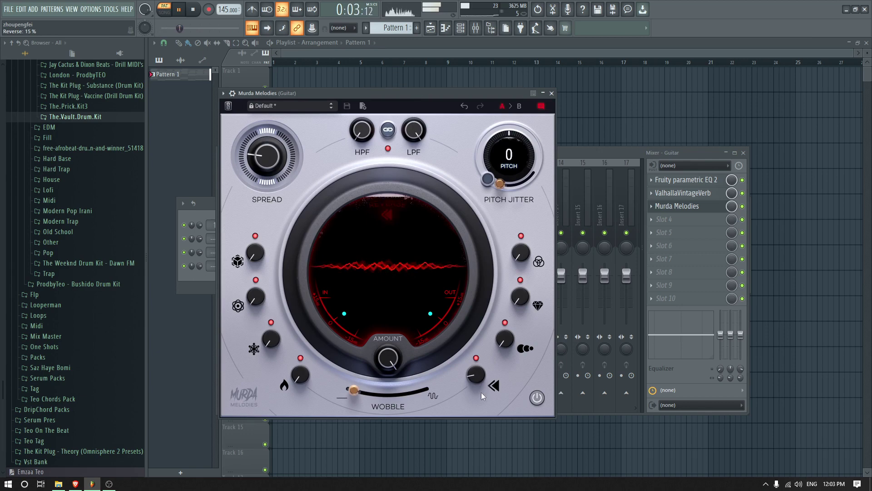
{"action": "left_click_drag", "start_coordinate": [473, 375], "coordinate": [477, 386]}
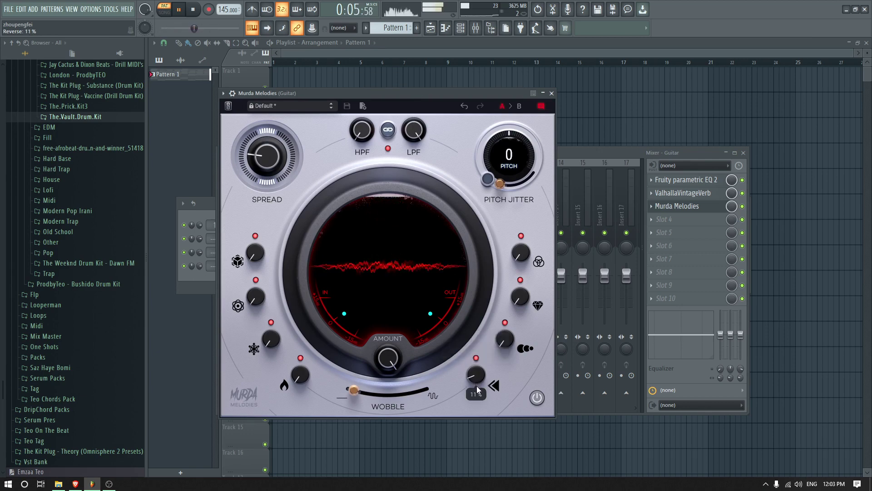
Close Murda Melodies, lower the Guitar mixer track's volume to -2.1 dB, and close the mixer
{"action": "left_click", "coordinate": [552, 94]}
{"action": "left_click_drag", "start_coordinate": [281, 285], "coordinate": [282, 288]}
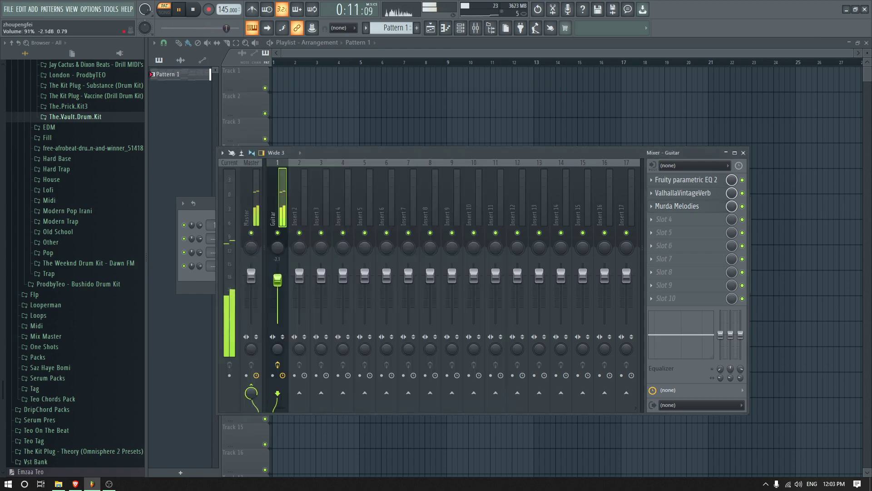
{"action": "left_click", "coordinate": [743, 152]}
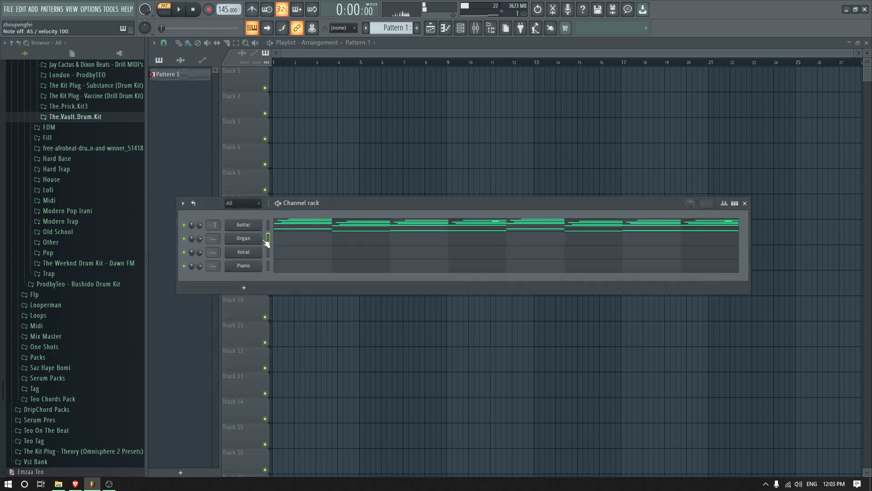
Copy the Guitar channel's notes into the Organ channel and play the pattern
{"action": "left_click", "coordinate": [255, 238]}
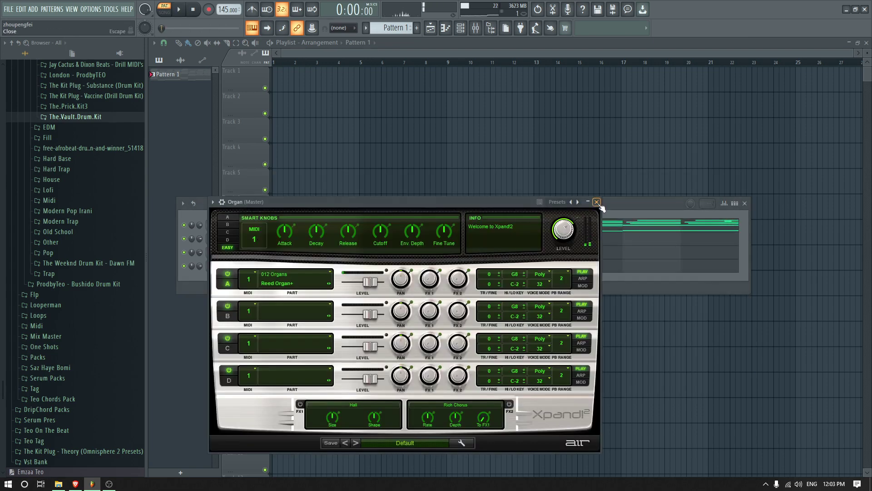
{"action": "left_click", "coordinate": [598, 202]}
{"action": "right_click", "coordinate": [254, 226]}
{"action": "left_click", "coordinate": [360, 234]}
{"action": "right_click", "coordinate": [254, 239]}
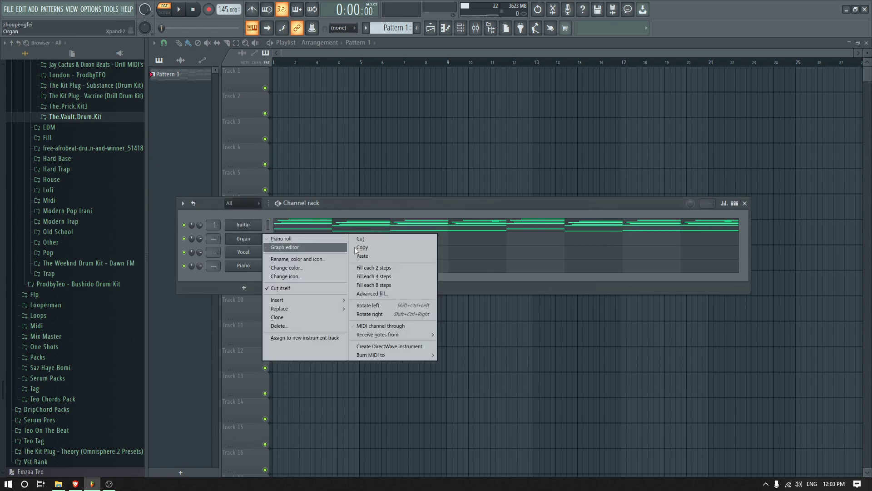
{"action": "left_click", "coordinate": [399, 255]}
{"action": "key", "text": "space"}
{"action": "left_click", "coordinate": [321, 237]}
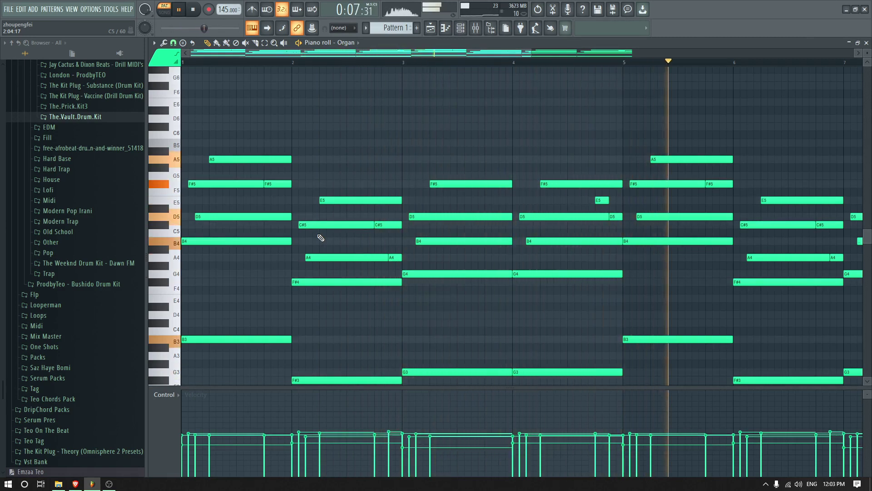
{"action": "left_click", "coordinate": [866, 43]}
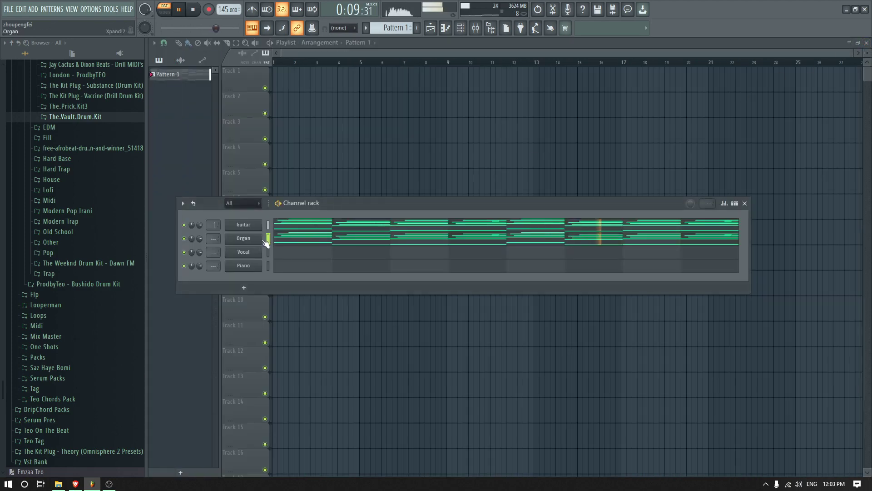
{"action": "key", "text": "space"}
Transpose the copied Organ notes up one octave and play them back
{"action": "left_click", "coordinate": [282, 238]}
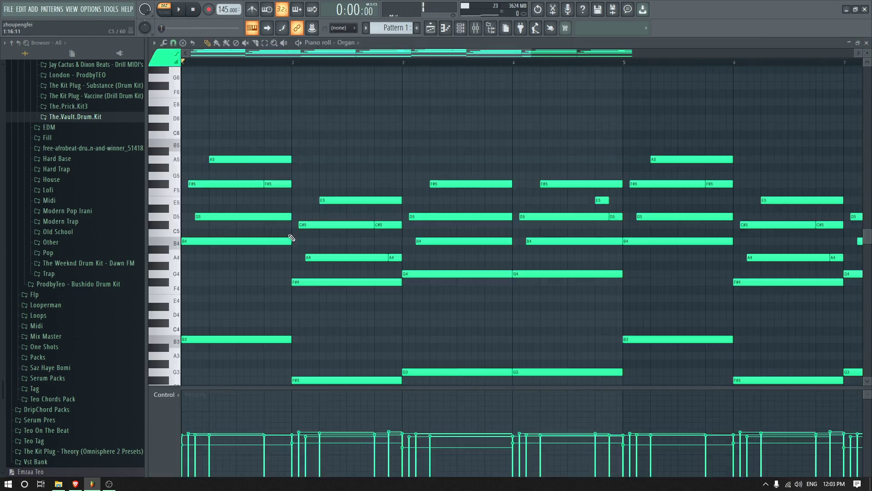
{"action": "key", "text": "ctrl+Up"}
{"action": "key", "text": "space"}
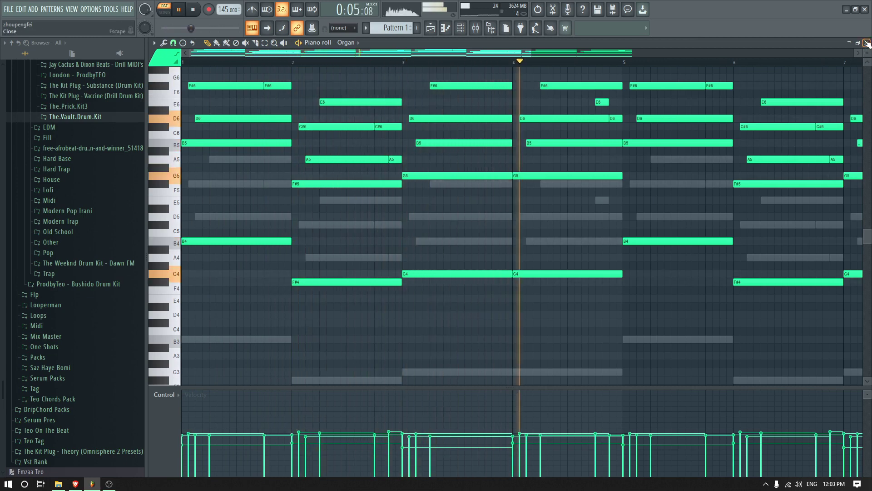
{"action": "key", "text": "space"}
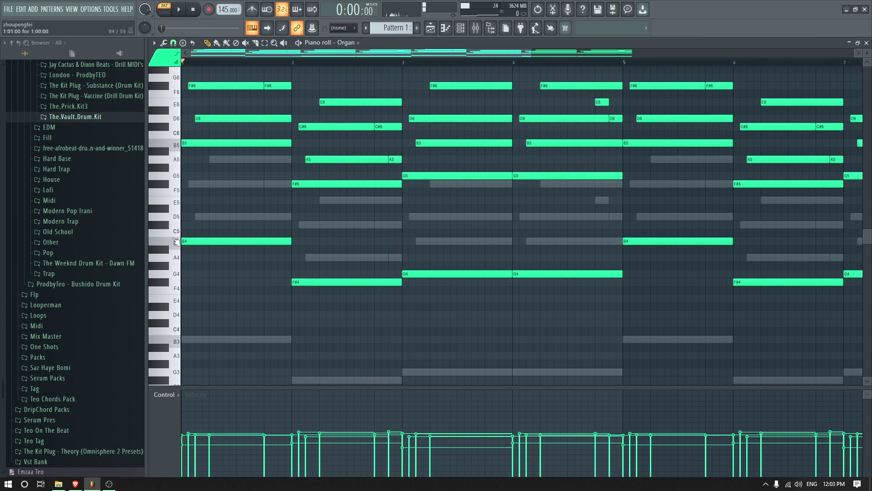
Delete all of the Organ's notes
{"action": "left_click", "coordinate": [191, 242]}
{"action": "key", "text": "ctrl+a"}
{"action": "key", "text": "Delete"}
Draw a sustained one-bar Organ chord of B4, D5, F#5 and A5 in bar 1
{"action": "scroll", "coordinate": [194, 242], "scroll_direction": "up", "scroll_amount": 1}
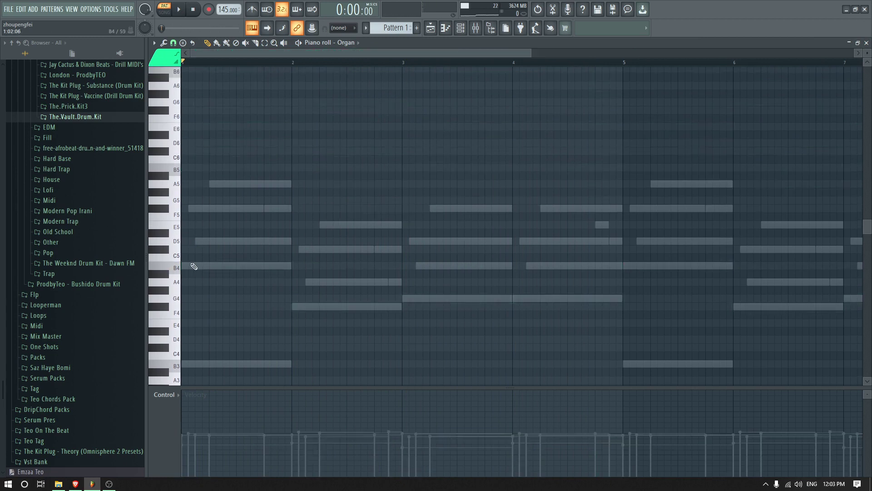
{"action": "left_click", "coordinate": [194, 266]}
{"action": "left_click", "coordinate": [186, 240]}
{"action": "left_click_drag", "start_coordinate": [195, 208], "coordinate": [183, 208]}
{"action": "left_click", "coordinate": [186, 184]}
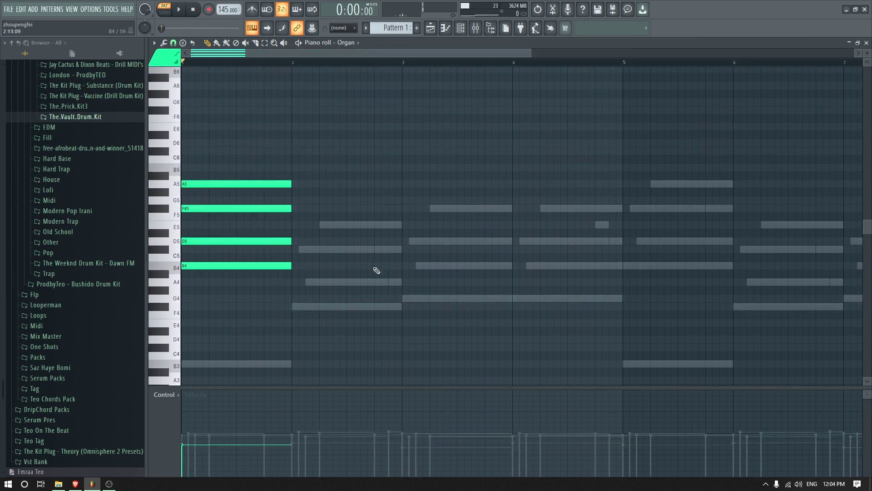
Duplicate the bar 1 chord into bar 2 and transpose it down to F#4, A4, C#5 and E5
{"action": "key", "text": "ctrl+b"}
{"action": "left_click_drag", "start_coordinate": [302, 263], "coordinate": [301, 306]}
{"action": "left_click", "coordinate": [340, 330]}
Fill bar 3 with a sustained chord of G4, B4, D5 and F#5, discarding the extra duplicated chords
{"action": "key", "text": "ctrl+b"}
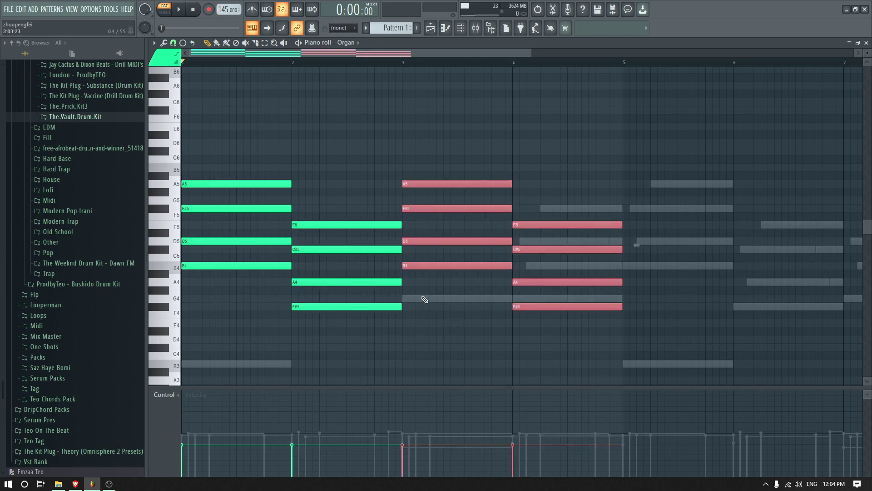
{"action": "right_click", "coordinate": [457, 205]}
{"action": "left_click", "coordinate": [408, 299]}
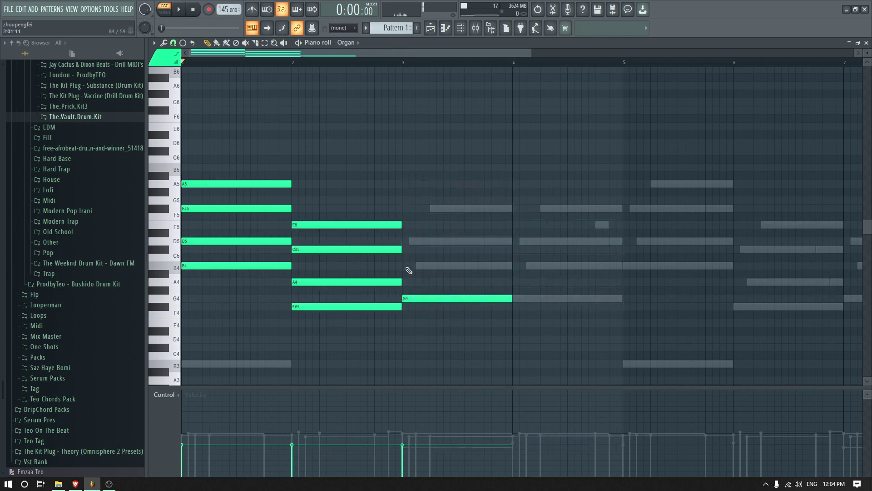
{"action": "left_click", "coordinate": [408, 266]}
{"action": "left_click", "coordinate": [409, 241]}
{"action": "left_click", "coordinate": [408, 208]}
Place the same G4, B4, D5 and F#5 chord in bar 4 and play the four-bar progression
{"action": "left_click", "coordinate": [518, 209]}
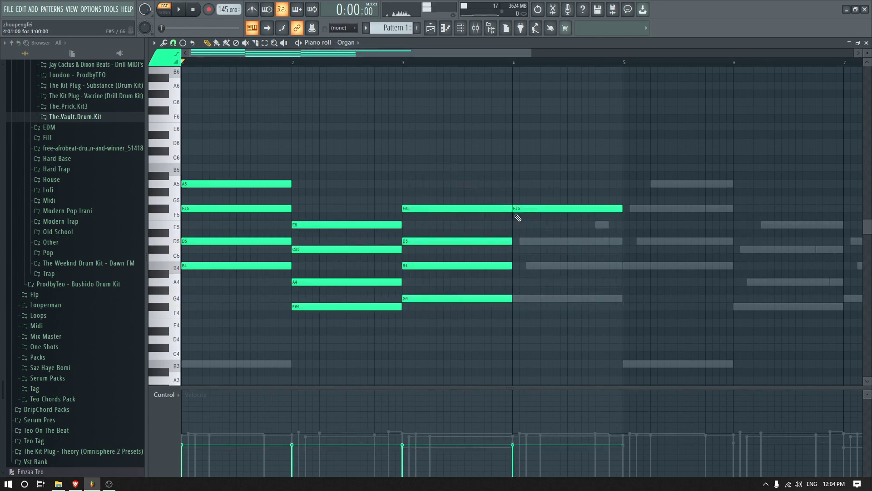
{"action": "left_click", "coordinate": [518, 241]}
{"action": "left_click", "coordinate": [517, 266]}
{"action": "left_click", "coordinate": [518, 298]}
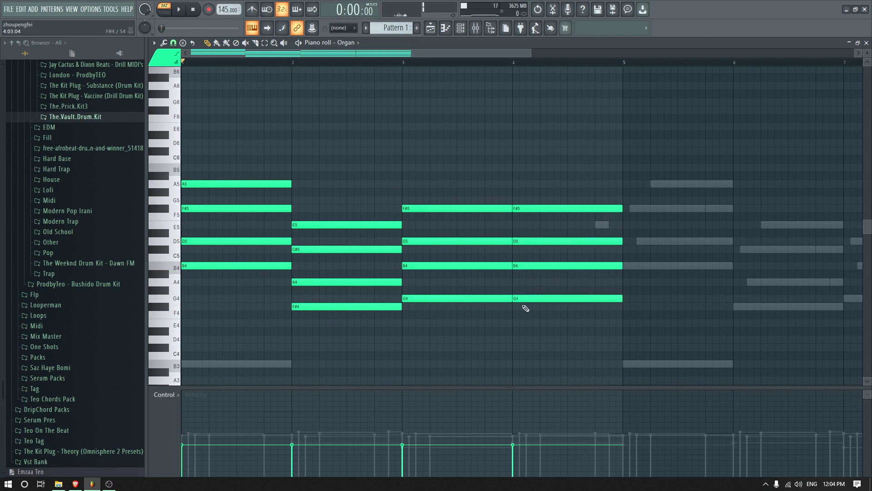
{"action": "key", "text": "space"}
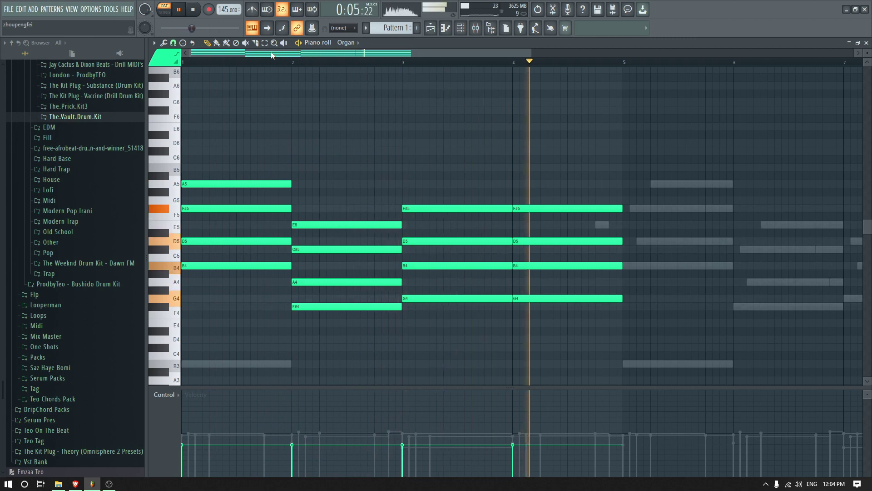
{"action": "key", "text": "space"}
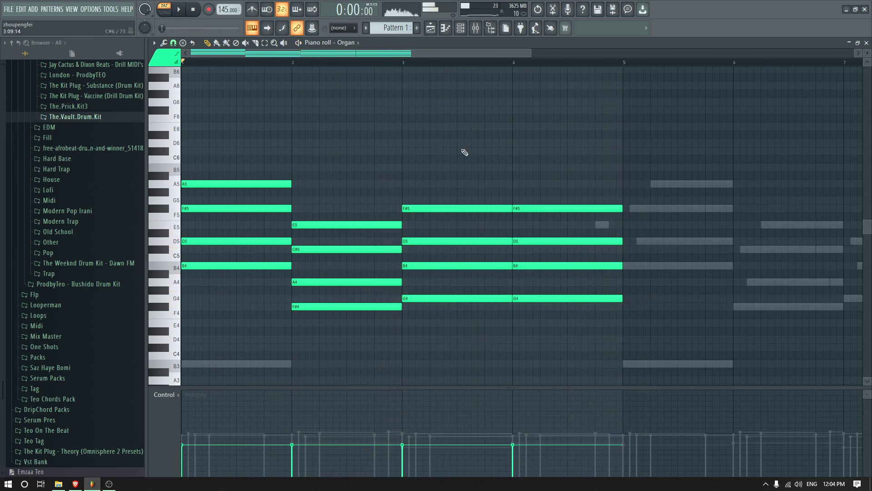
Duplicate the four-bar Organ progression into bars 5 to 8, randomize the note levels, and close the piano roll
{"action": "key", "text": "ctrl+b"}
{"action": "key", "text": "ctrl+d"}
{"action": "key", "text": "ctrl+a"}
{"action": "key", "text": "alt+r"}
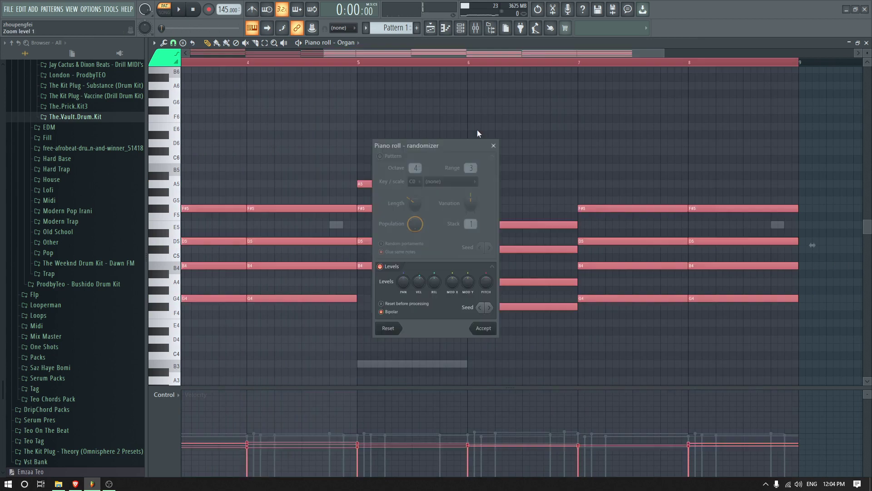
{"action": "left_click", "coordinate": [487, 330]}
{"action": "left_click", "coordinate": [867, 43]}
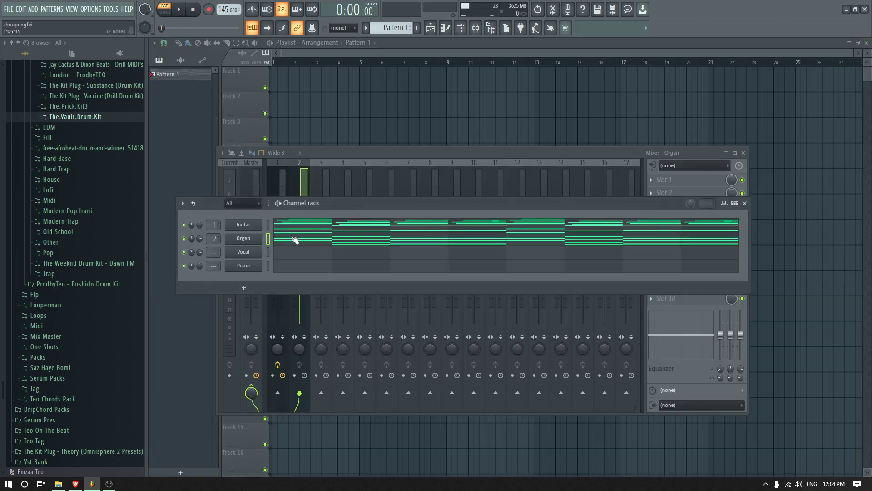
Load Fruity parametric EQ 2 in the Organ's first effect slot with the 20Hz + 18kHz cut preset, raising the low cut to about 200 Hz
{"action": "left_click", "coordinate": [363, 155]}
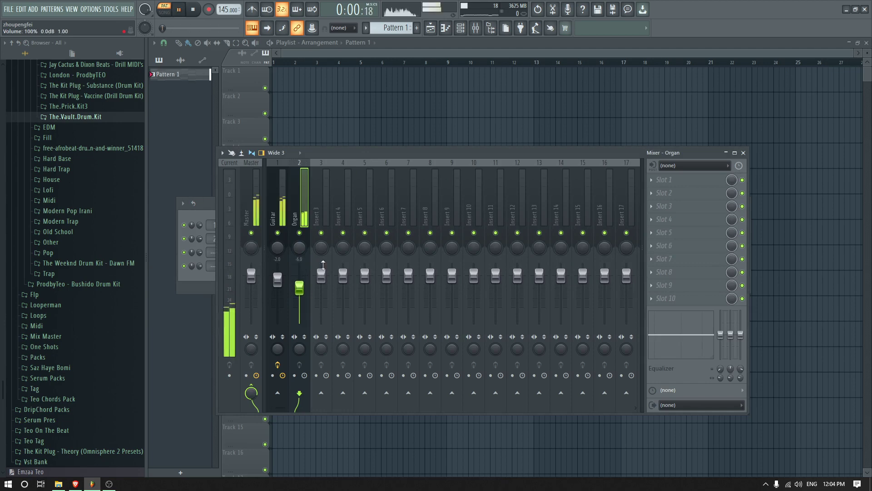
{"action": "left_click", "coordinate": [681, 180]}
{"action": "left_click", "coordinate": [490, 187]}
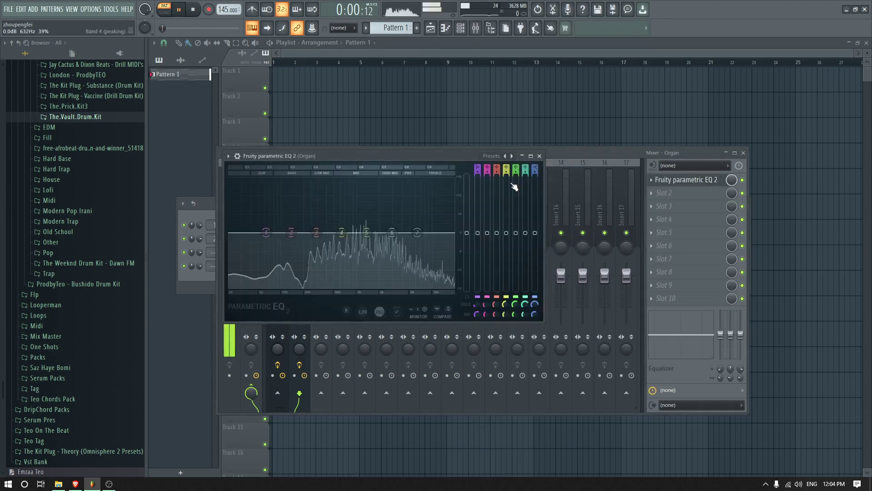
{"action": "right_click", "coordinate": [512, 155]}
{"action": "left_click", "coordinate": [539, 187]}
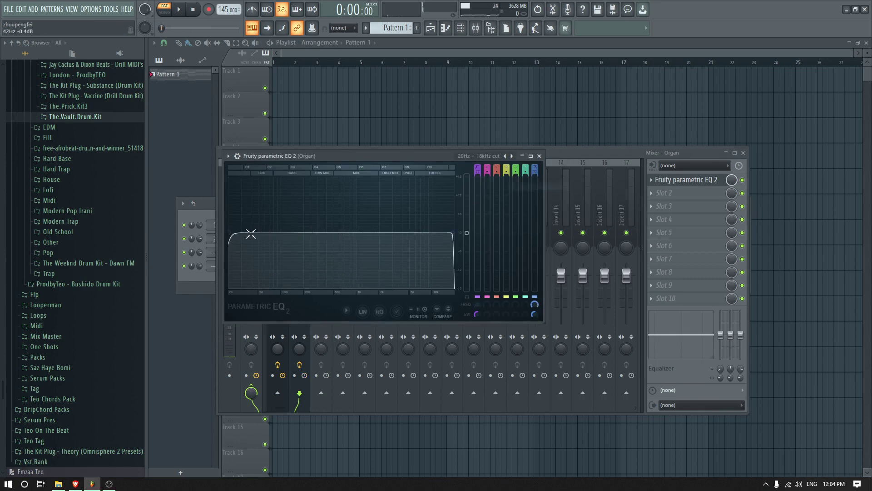
{"action": "key", "text": "space"}
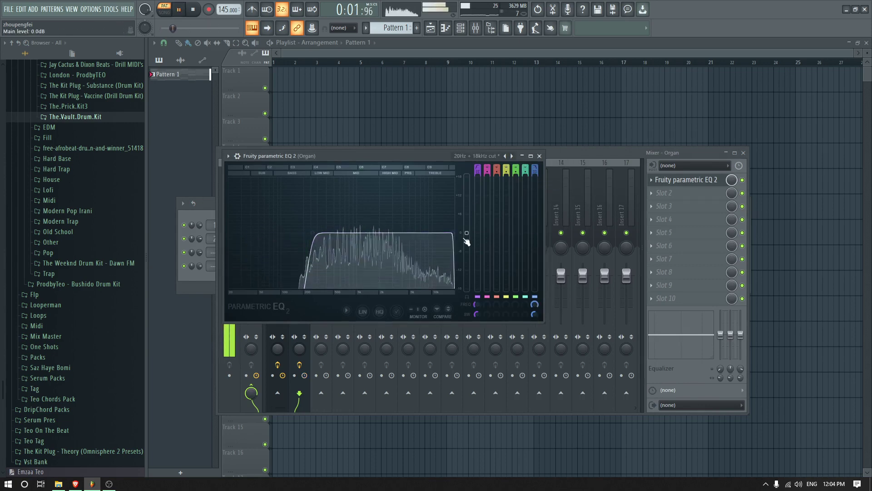
{"action": "left_click", "coordinate": [540, 156]}
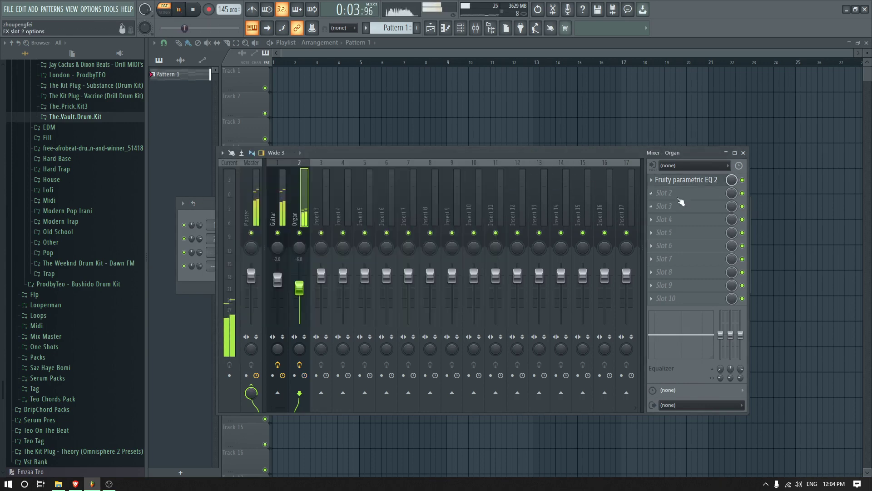
Load Gross Beat in the Organ's second effect slot and choose the Sidechain volume preset
{"action": "left_click", "coordinate": [677, 193]}
{"action": "left_click", "coordinate": [607, 145]}
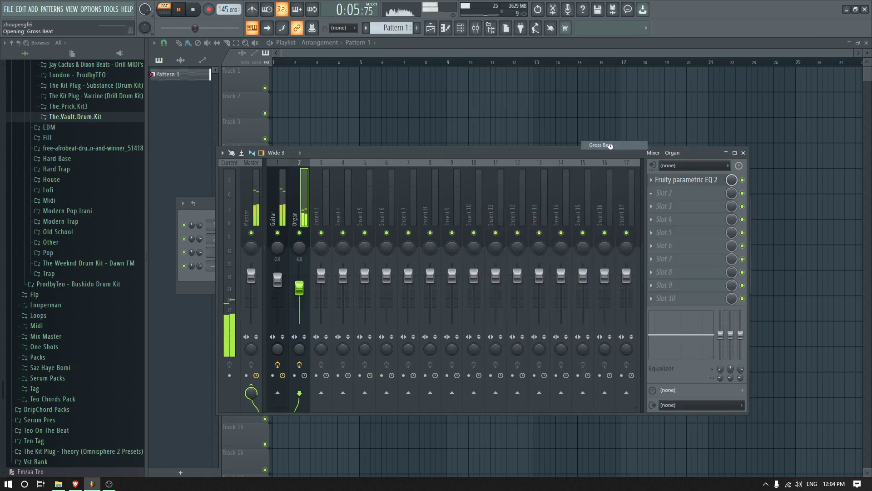
{"action": "left_click", "coordinate": [256, 360]}
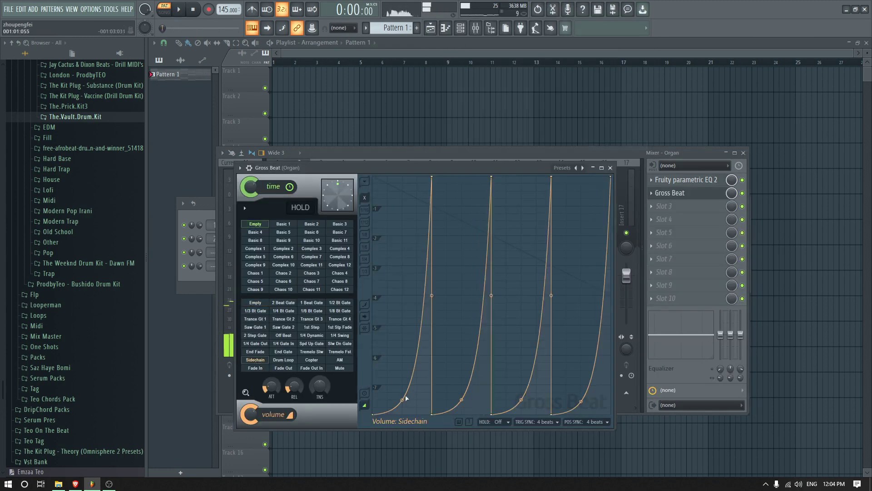
Bend all four curves of the Sidechain volume envelope upward so each rises quickly, and play the result
{"action": "key", "text": "space"}
{"action": "left_click_drag", "start_coordinate": [460, 399], "coordinate": [475, 233]}
{"action": "left_click_drag", "start_coordinate": [523, 400], "coordinate": [521, 182]}
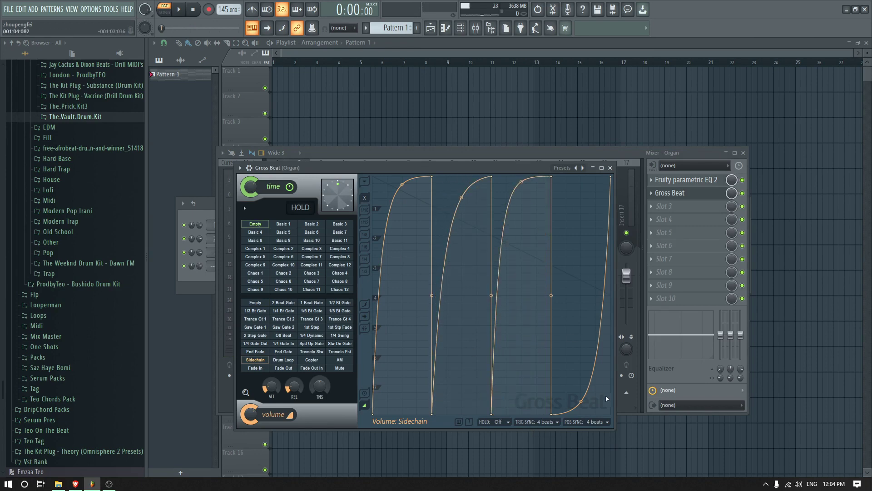
{"action": "left_click_drag", "start_coordinate": [582, 404], "coordinate": [581, 182]}
{"action": "key", "text": "space"}
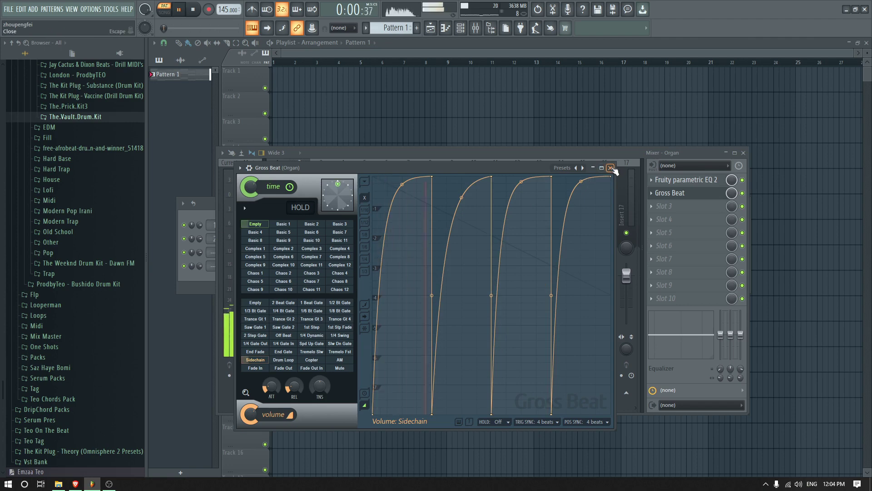
Pan the Organ mixer track 30% left, widen its stereo separation, and lower its volume to about -7 dB
{"action": "left_click", "coordinate": [376, 208]}
{"action": "left_click_drag", "start_coordinate": [305, 252], "coordinate": [305, 257]}
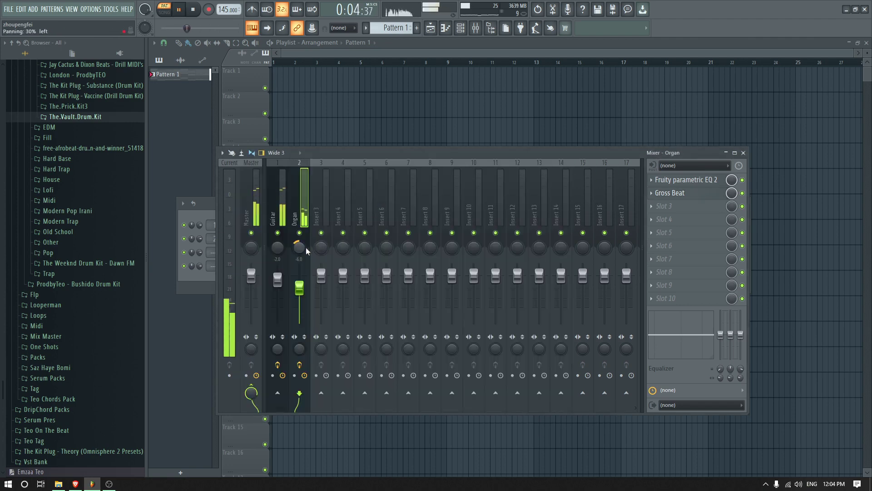
{"action": "left_click_drag", "start_coordinate": [299, 349], "coordinate": [299, 346]}
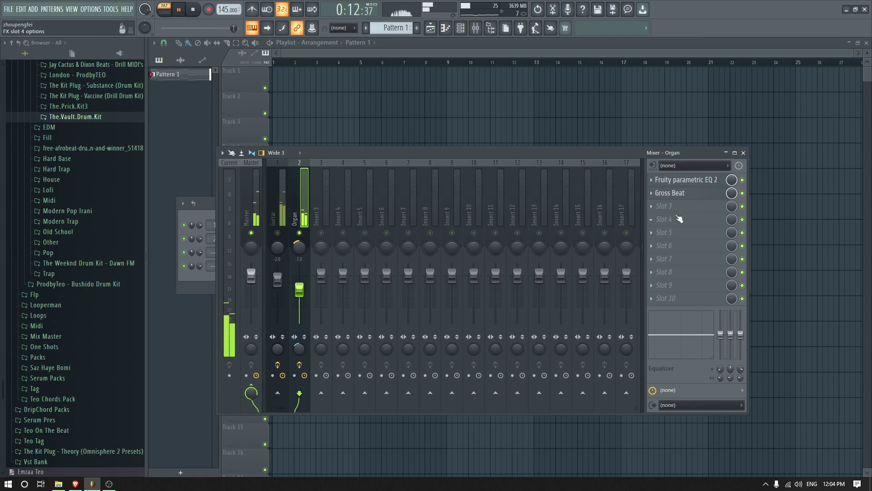
Load ValhallaVintageVerb in the Organ's third effect slot with Mix at 34.4%, Predelay at 0 ms and LowCut at 450 Hz
{"action": "left_click", "coordinate": [679, 219]}
{"action": "left_click", "coordinate": [544, 111]}
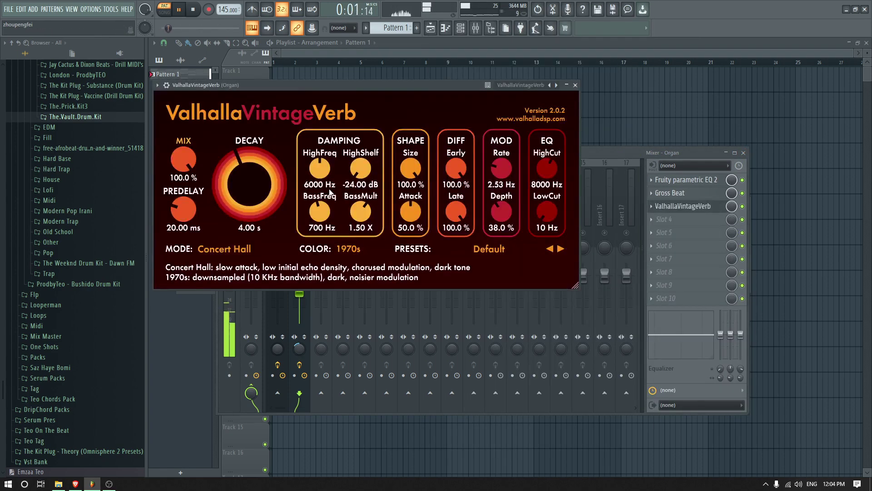
{"action": "left_click_drag", "start_coordinate": [178, 159], "coordinate": [230, 276]}
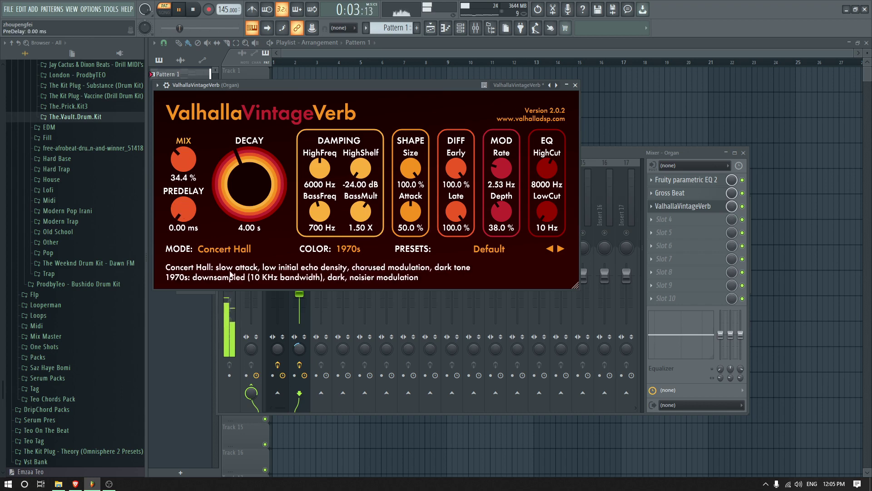
{"action": "left_click_drag", "start_coordinate": [547, 216], "coordinate": [544, 186]}
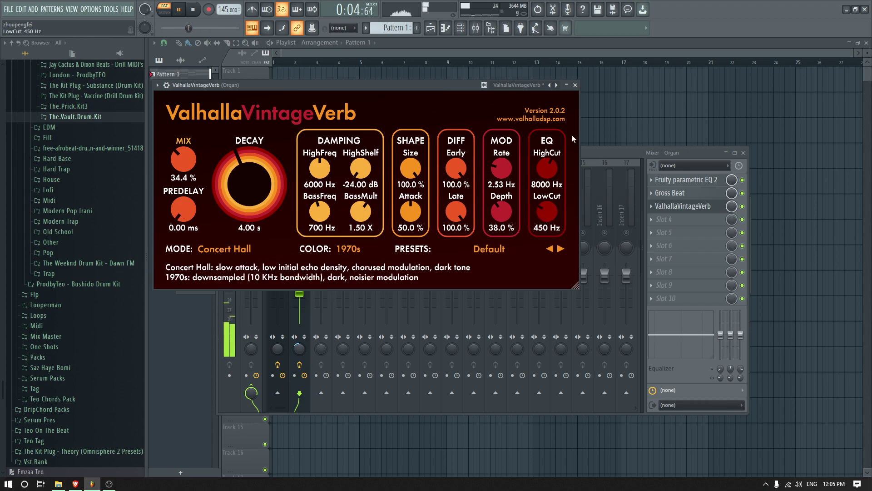
Close the reverb, lower the Organ mixer track's volume to about -10 dB, and close the mixer
{"action": "left_click", "coordinate": [575, 85]}
{"action": "left_click_drag", "start_coordinate": [300, 294], "coordinate": [299, 296]}
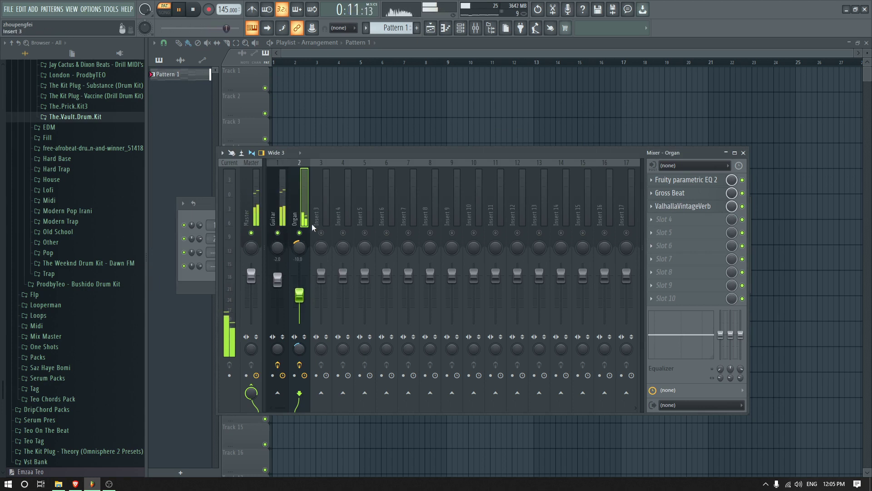
{"action": "key", "text": "F9"}
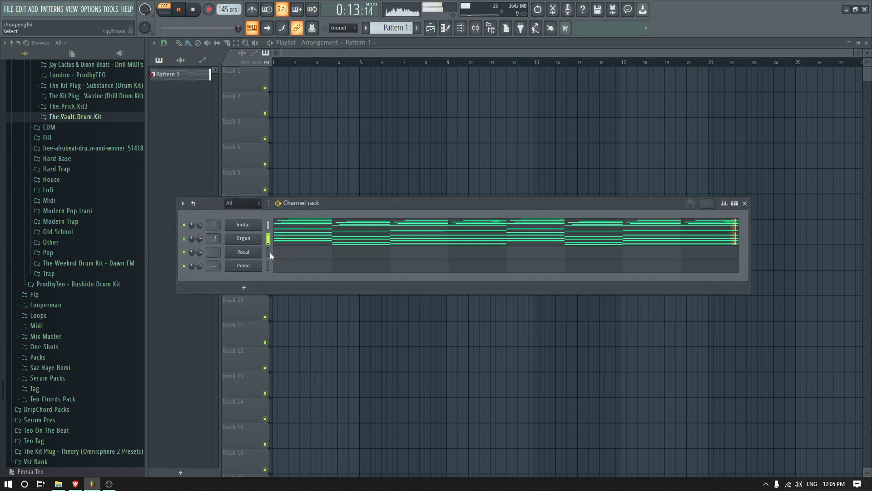
Stop playback, open the Vocal channel's instrument, and play a few test notes with the Feeling Good preset
{"action": "key", "text": "space"}
{"action": "left_click", "coordinate": [250, 254]}
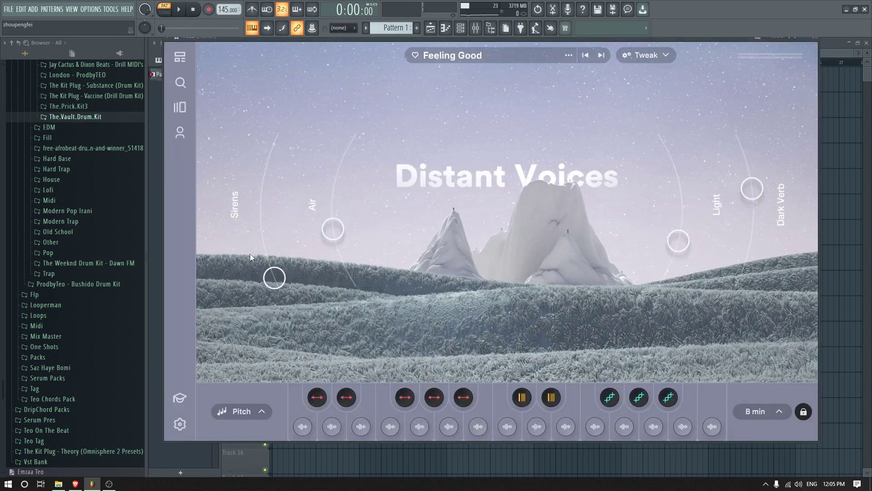
{"action": "right_click", "coordinate": [251, 28]}
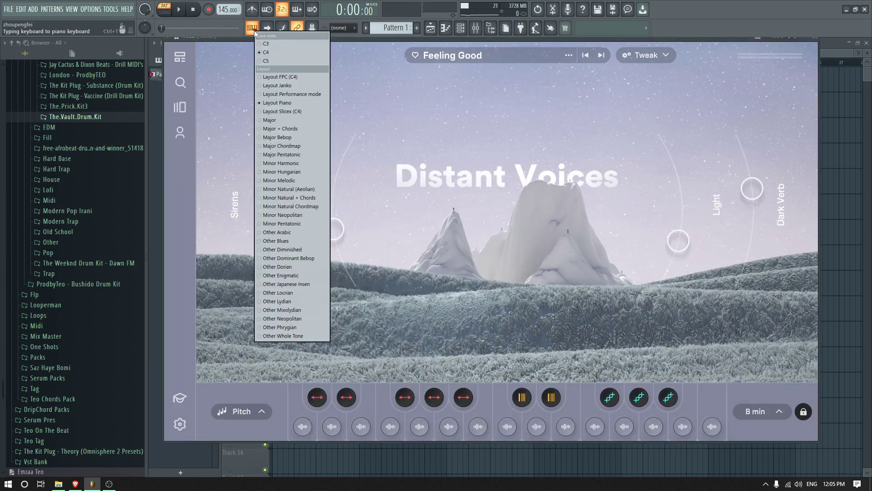
{"action": "left_click", "coordinate": [405, 41]}
{"action": "key", "text": "t"}
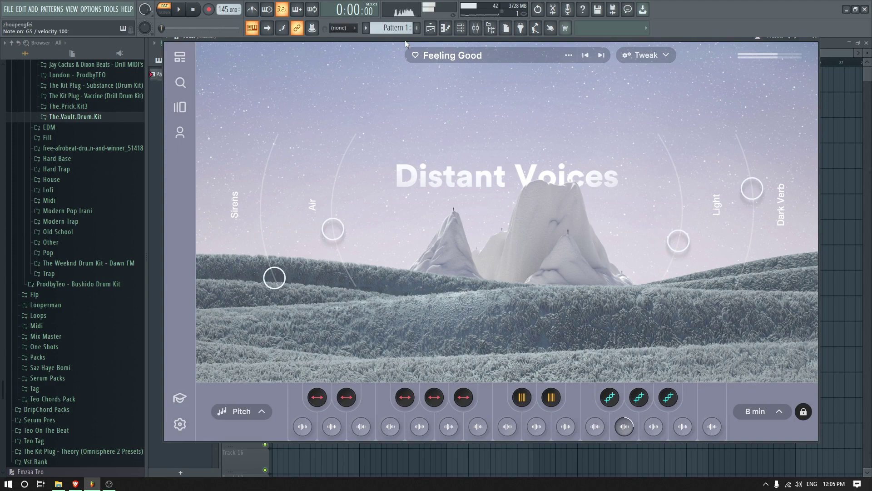
{"action": "key", "text": "w"}
Advance through the Distant Voices presets to Angel Breath, auditioning each one with a few notes
{"action": "left_click", "coordinate": [601, 55]}
{"action": "key", "text": "w"}
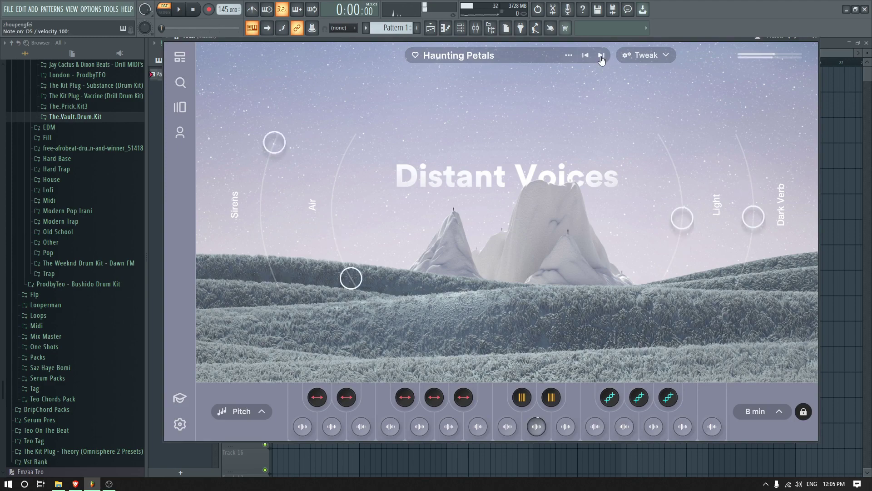
{"action": "key", "text": "y"}
{"action": "left_click", "coordinate": [601, 56]}
{"action": "key", "text": "w"}
{"action": "key", "text": "y"}
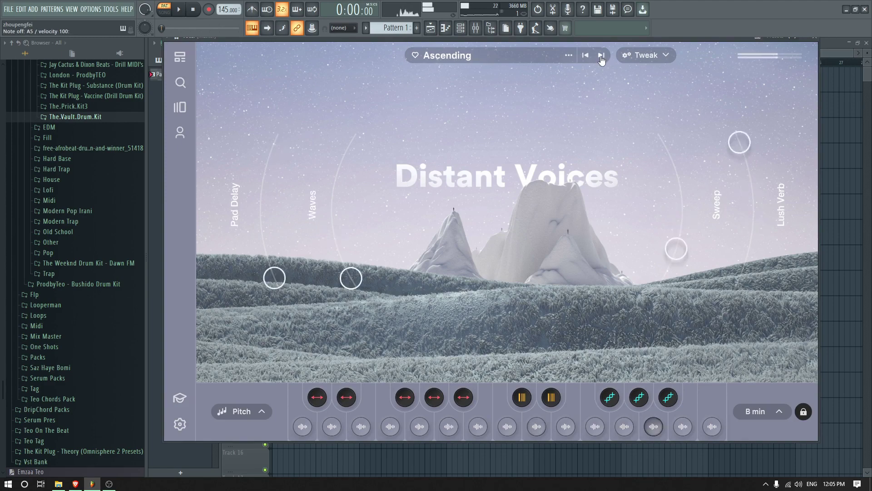
{"action": "left_click", "coordinate": [601, 56]}
{"action": "key", "text": "y"}
{"action": "key", "text": "r"}
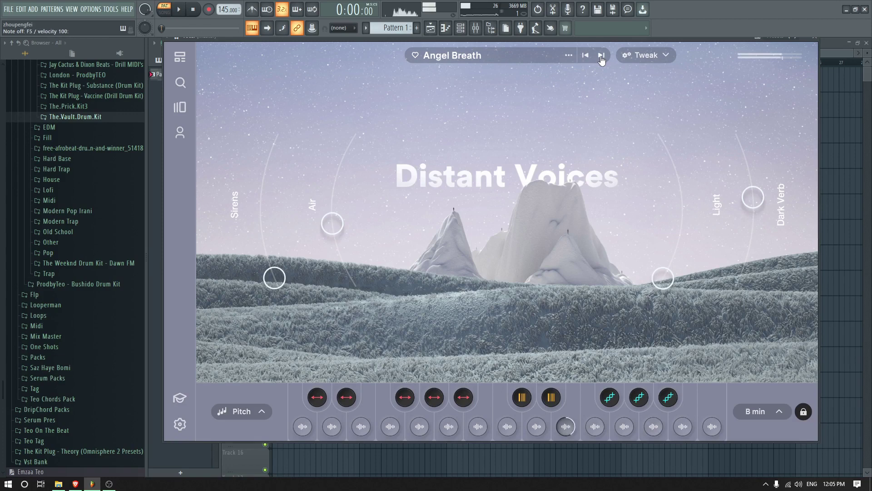
{"action": "key", "text": "w"}
Improvise vocal notes over the looping pattern, and move the instrument and channel rack windows apart
{"action": "key", "text": "space"}
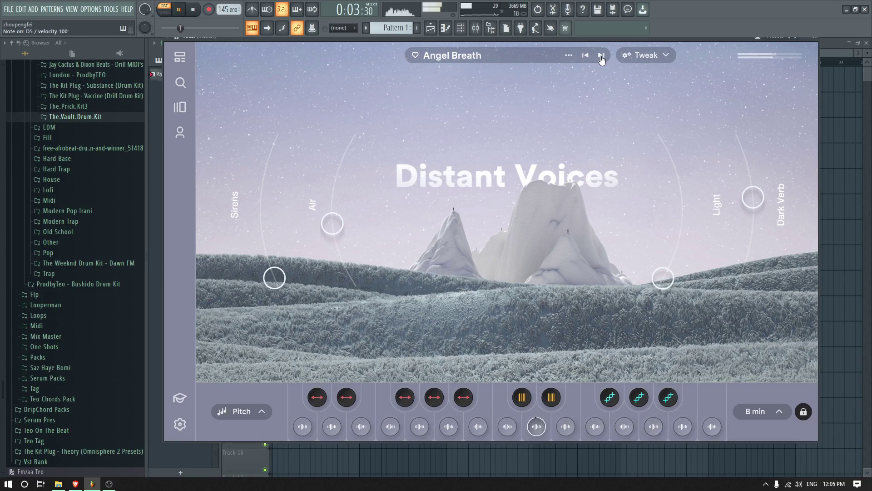
{"action": "key", "text": "e"}
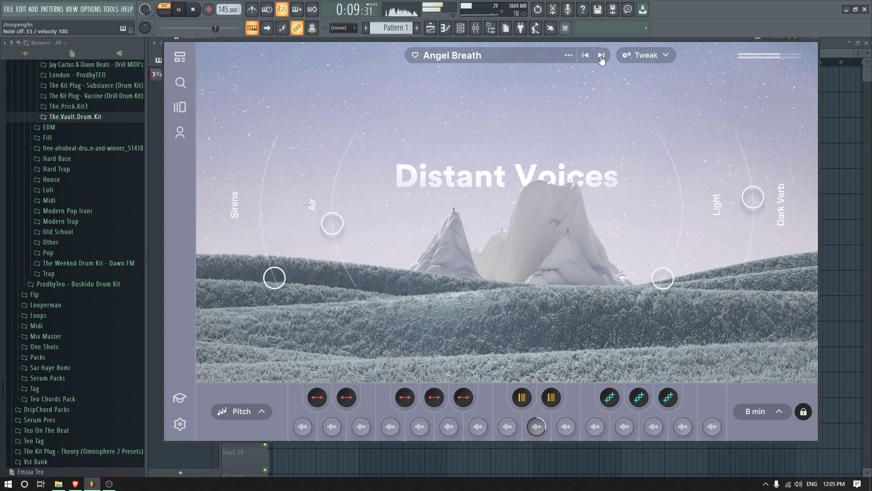
{"action": "key", "text": "c"}
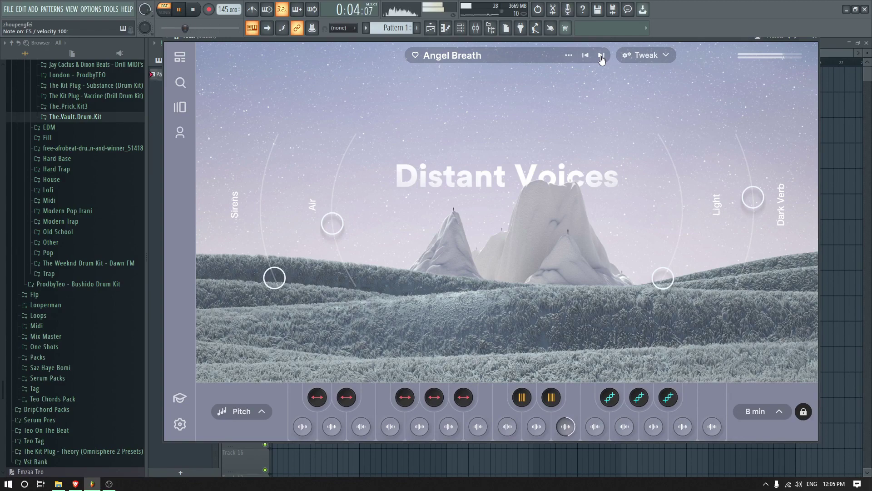
{"action": "left_click_drag", "start_coordinate": [599, 39], "coordinate": [559, 253]}
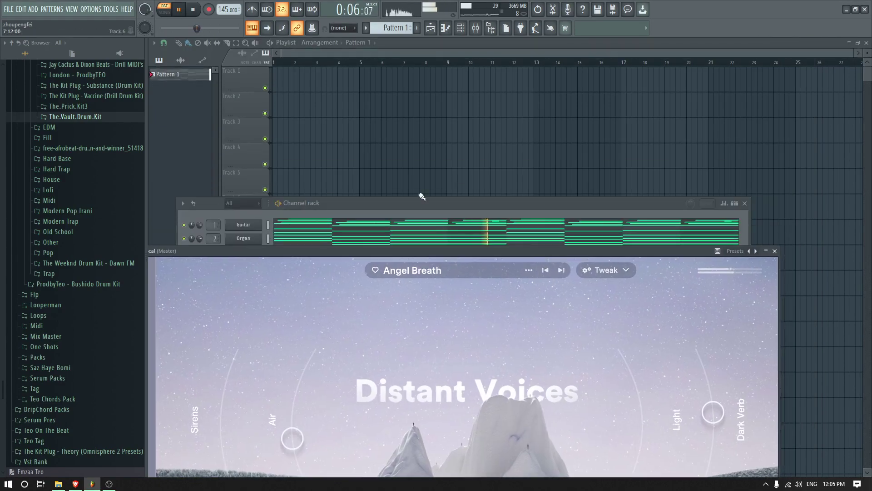
{"action": "left_click_drag", "start_coordinate": [416, 197], "coordinate": [414, 103]}
{"action": "key", "text": "space"}
Open the Vocal piano roll, draw an E5 note from bar 1 through most of bar 2, and play it
{"action": "left_click", "coordinate": [295, 157]}
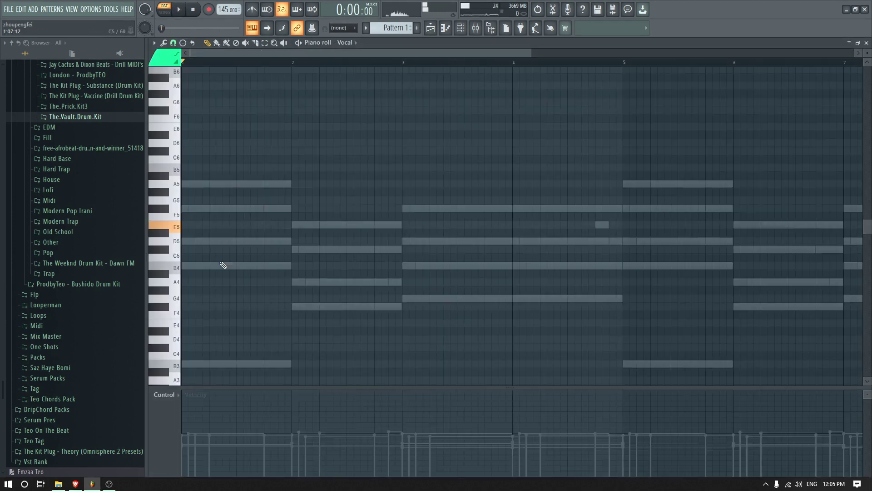
{"action": "left_click", "coordinate": [188, 227]}
{"action": "left_click_drag", "start_coordinate": [291, 225], "coordinate": [374, 226]}
{"action": "key", "text": "space"}
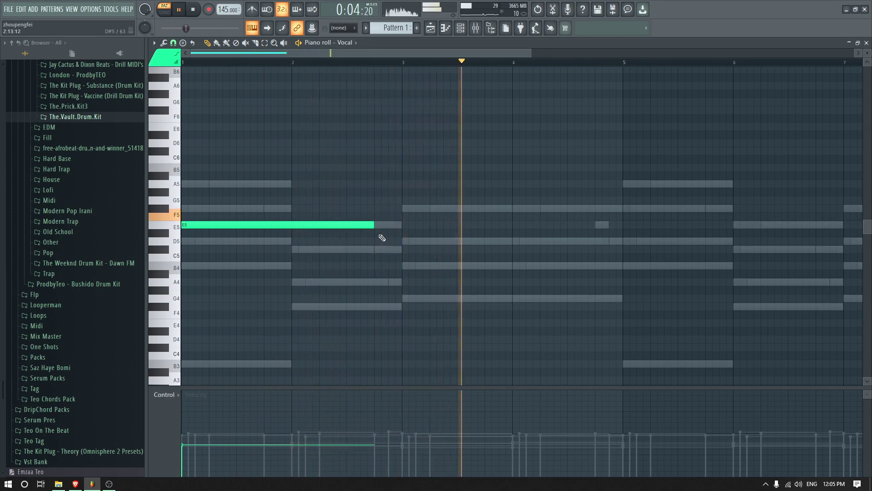
Extend the E5 note to the end of bar 2 and add a D5 note spanning bars 3 and 4
{"action": "key", "text": "space"}
{"action": "left_click", "coordinate": [404, 241]}
{"action": "left_click_drag", "start_coordinate": [379, 230], "coordinate": [403, 231]}
{"action": "key", "text": "space"}
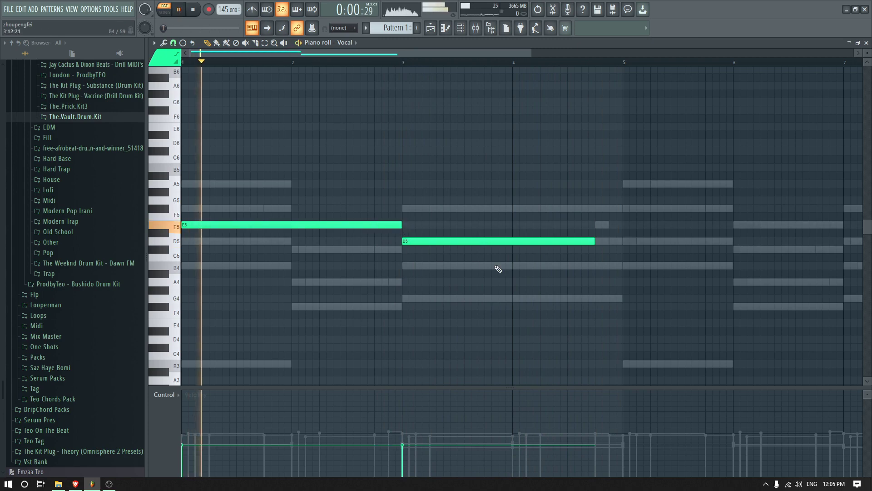
{"action": "left_click_drag", "start_coordinate": [594, 243], "coordinate": [623, 242]}
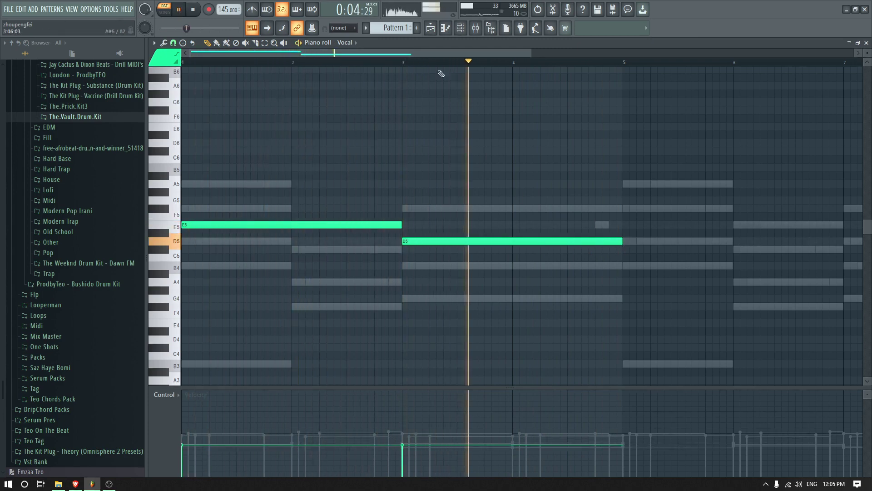
Add a two-bar E5 note at bar 5 and a two-bar B4 note at bar 7, and play the melody
{"action": "left_click_drag", "start_coordinate": [530, 54], "coordinate": [745, 53]}
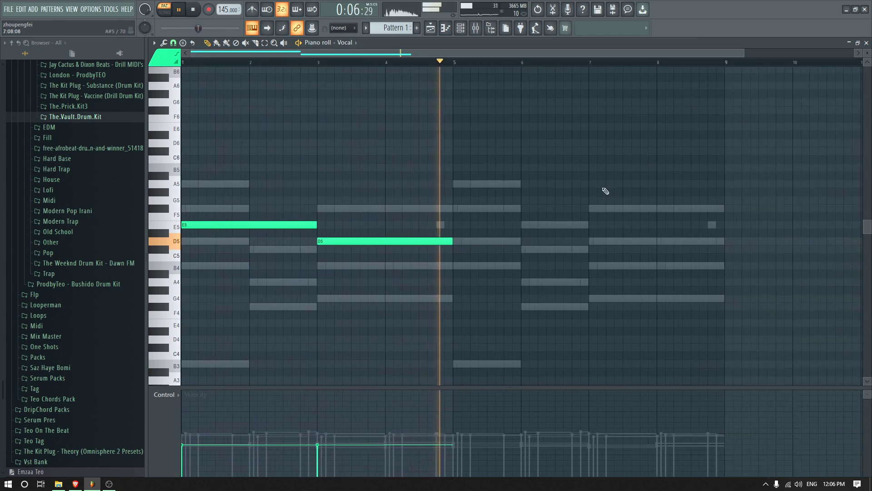
{"action": "key", "text": "space"}
{"action": "left_click", "coordinate": [457, 225]}
{"action": "mouse_move", "coordinate": [591, 208]}
{"action": "left_mouse_down"}
{"action": "mouse_move", "coordinate": [623, 207]}
{"action": "mouse_move", "coordinate": [625, 179]}
{"action": "mouse_move", "coordinate": [626, 273]}
{"action": "left_mouse_up"}
{"action": "key", "text": "space"}
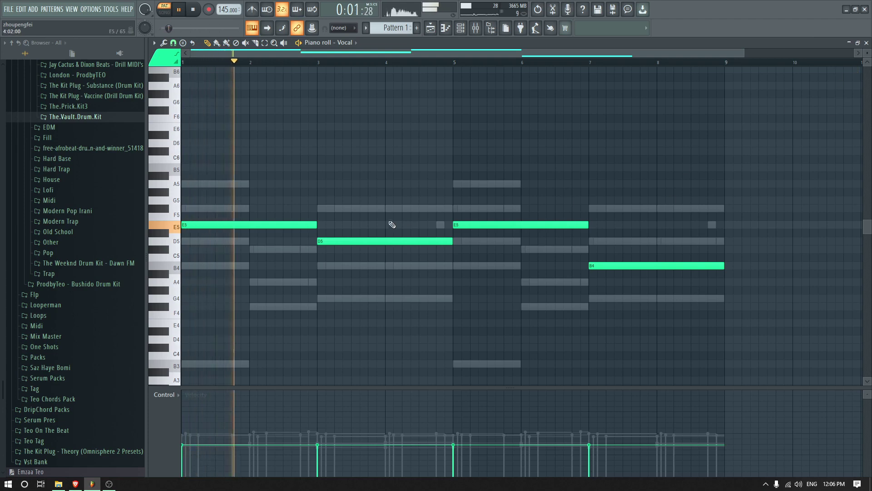
Shorten the E5 notes at bars 1 and 5 to one bar each, and play the melody with the metronome on
{"action": "key", "text": "space"}
{"action": "left_click_drag", "start_coordinate": [316, 225], "coordinate": [249, 227]}
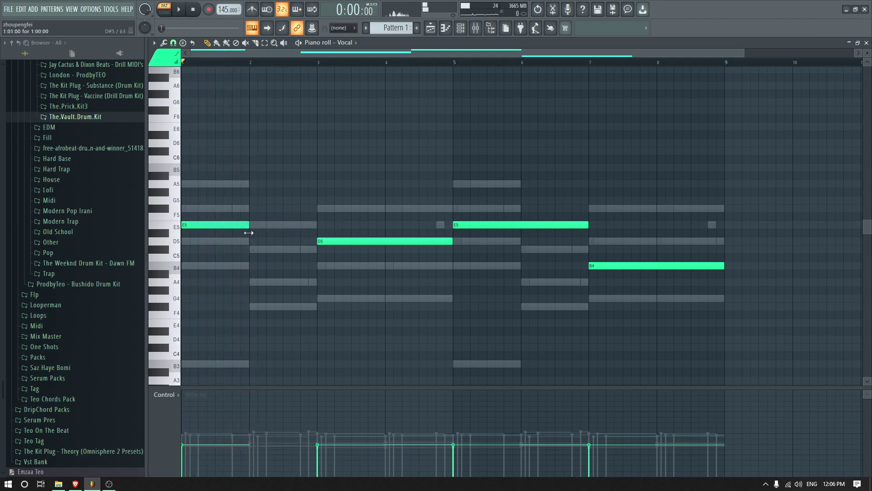
{"action": "key", "text": "space"}
{"action": "key", "text": "space"}
{"action": "left_click", "coordinate": [253, 10]}
{"action": "key", "text": "space"}
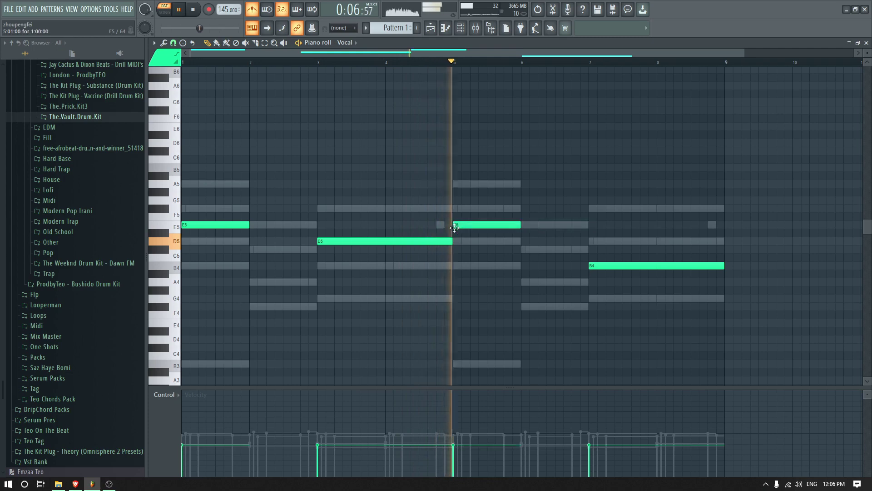
Add a one-bar C5 note at bar 6 and play the vocal melody from the start
{"action": "left_click", "coordinate": [520, 250]}
{"action": "left_click_drag", "start_coordinate": [551, 251], "coordinate": [551, 259]}
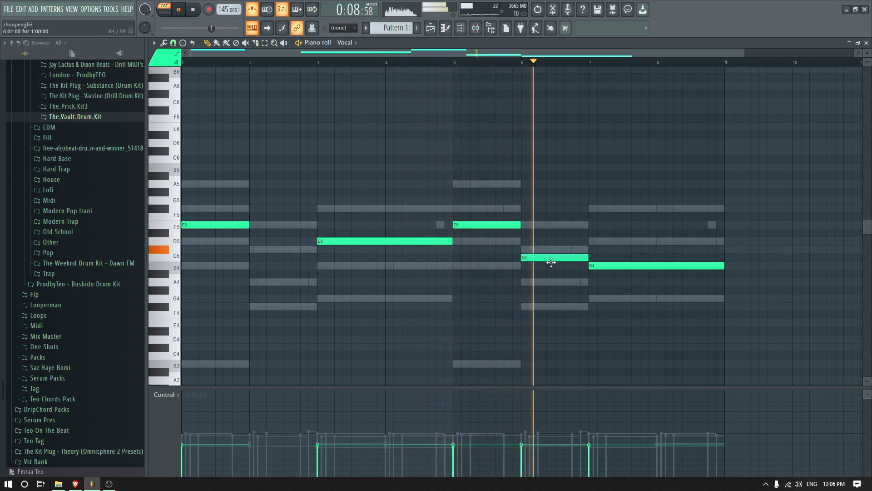
{"action": "key", "text": "space"}
{"action": "key", "text": "space"}
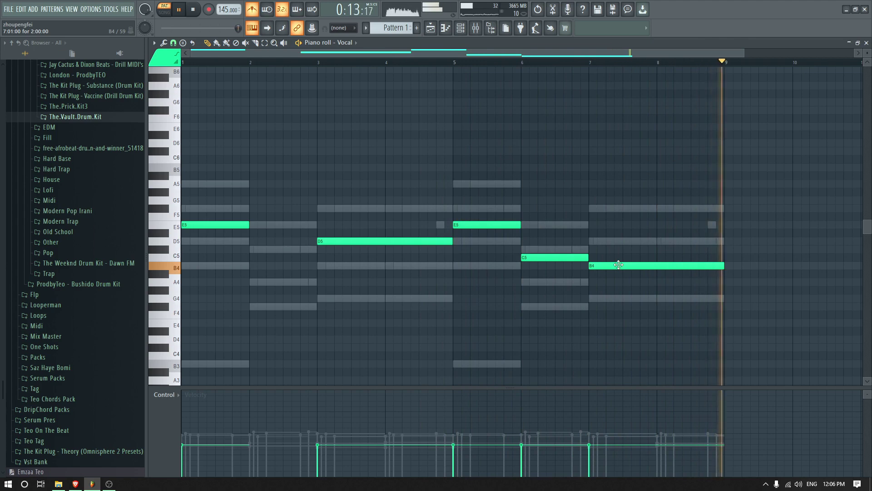
Close the Vocal piano roll, check the instrument's session key options while playing the pattern, and close the instrument
{"action": "left_click", "coordinate": [867, 43]}
{"action": "left_click_drag", "start_coordinate": [432, 252], "coordinate": [453, 51]}
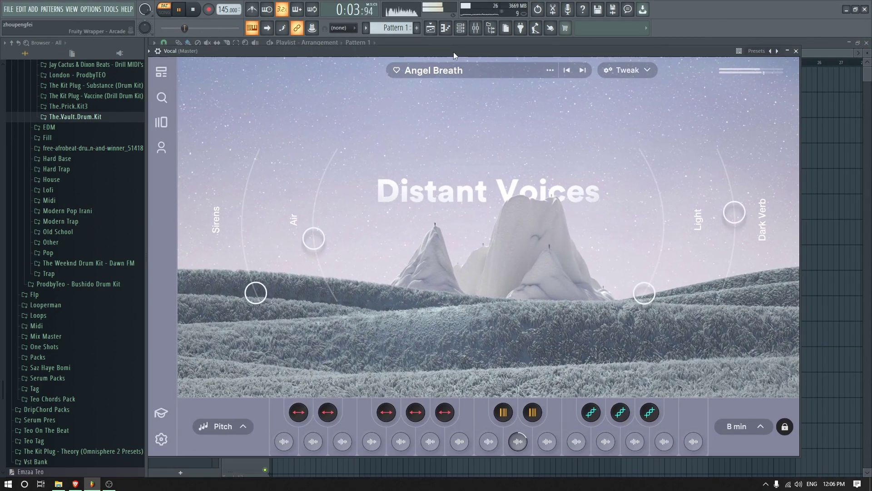
{"action": "key", "text": "space"}
{"action": "left_click", "coordinate": [737, 427]}
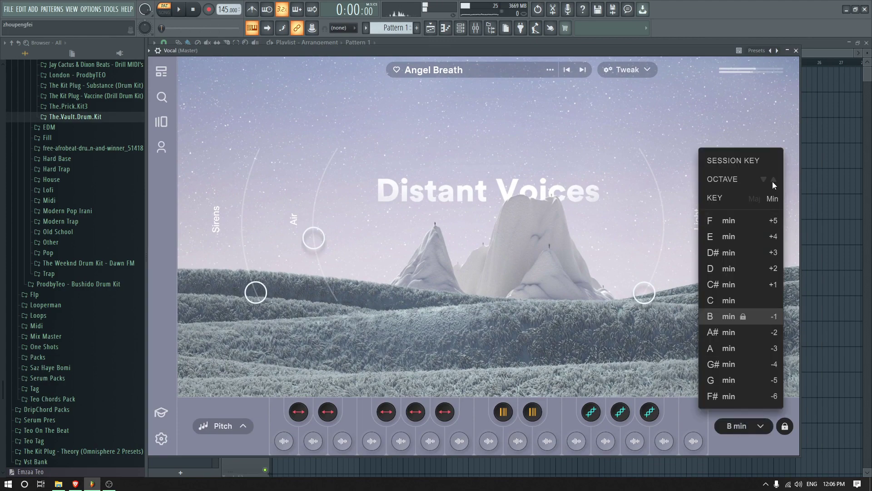
{"action": "key", "text": "space"}
{"action": "left_click", "coordinate": [688, 116]}
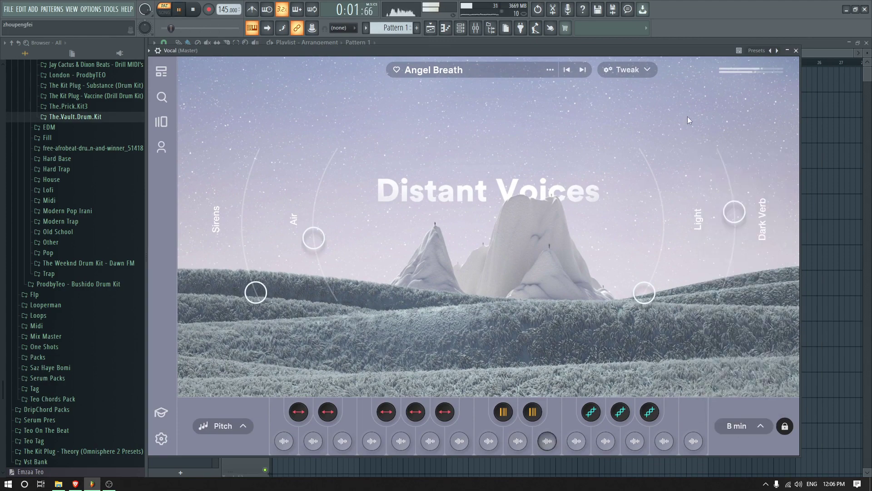
{"action": "left_click", "coordinate": [796, 50]}
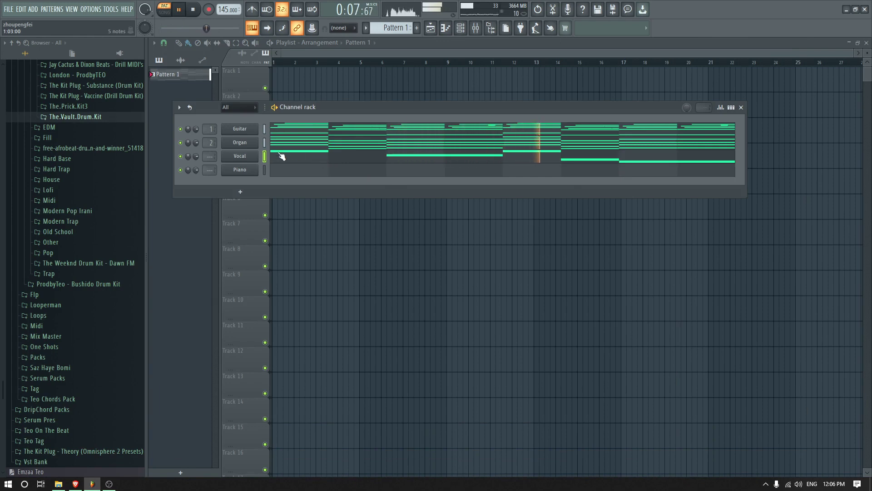
Route the Vocal channel to mixer track 3, pan it right, solo it, and lower its volume to about -4 dB
{"action": "key", "text": "ctrl+l"}
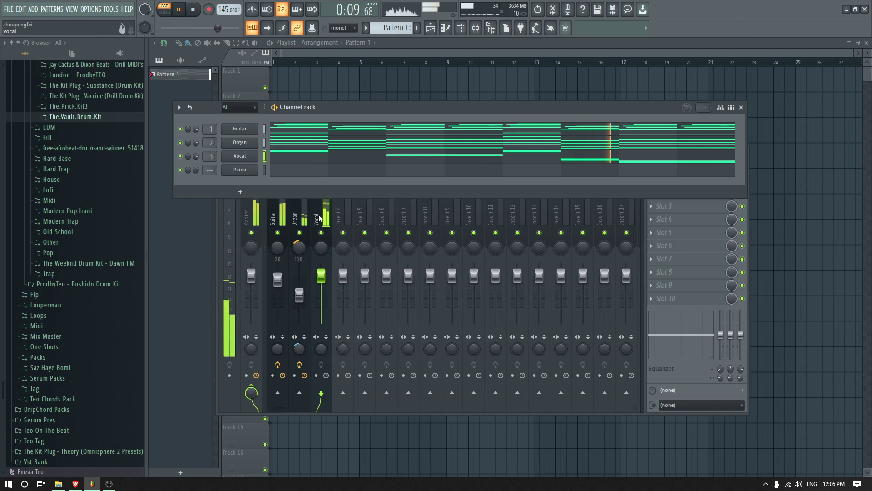
{"action": "left_click_drag", "start_coordinate": [320, 247], "coordinate": [321, 241]}
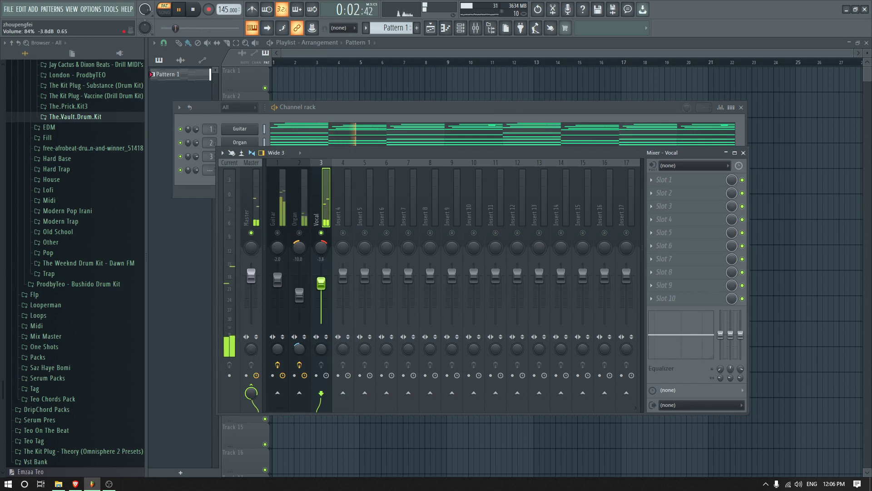
Load Fruity Parametric EQ 2 in the Vocal's first effect slot with the 20Hz - 18kHz cut preset, and raise its low cut into the low mids
{"action": "left_click", "coordinate": [666, 180]}
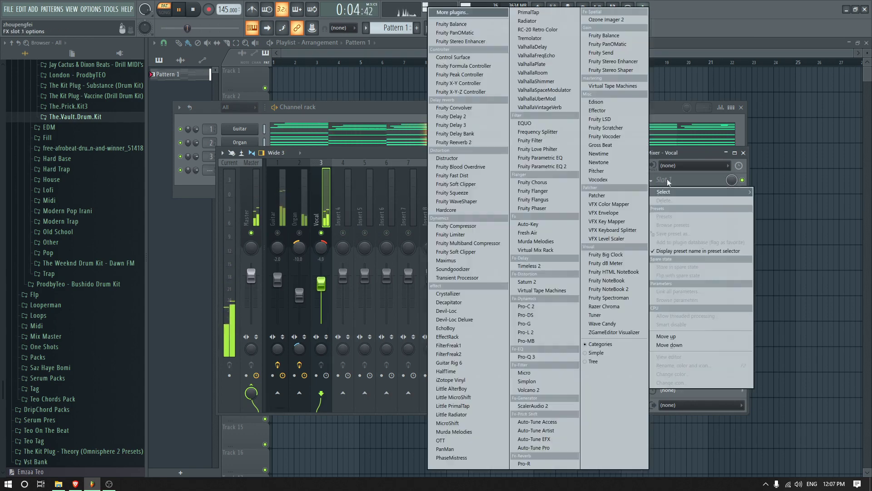
{"action": "left_click", "coordinate": [545, 169]}
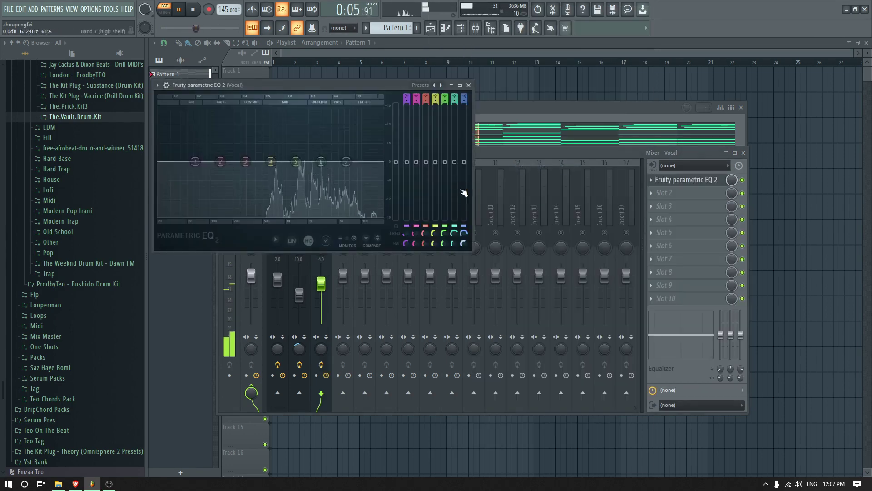
{"action": "right_click", "coordinate": [441, 85]}
{"action": "left_click", "coordinate": [467, 117]}
{"action": "left_click_drag", "start_coordinate": [174, 169], "coordinate": [273, 162]}
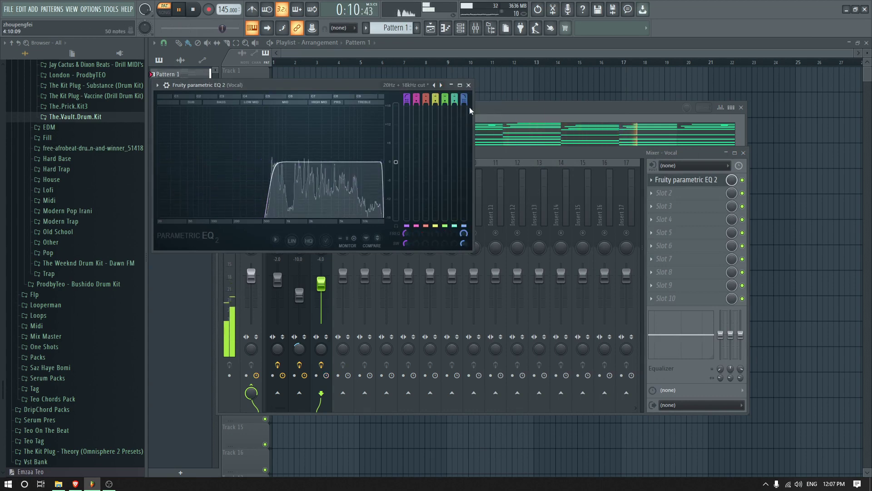
{"action": "left_click", "coordinate": [686, 180]}
Load Murda Melodies in the Vocal's second effect slot with Spread at 82%, Heat at 30%, and slight Wobble and Reverse
{"action": "left_click", "coordinate": [666, 193]}
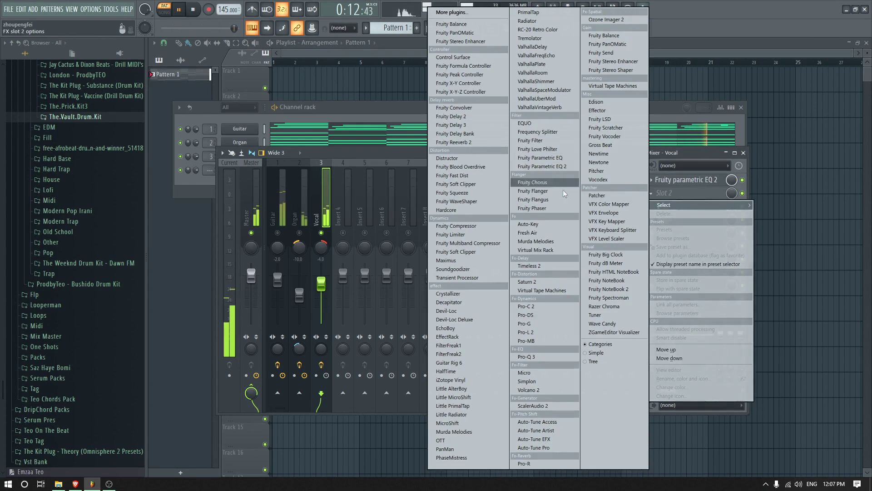
{"action": "left_click", "coordinate": [536, 242]}
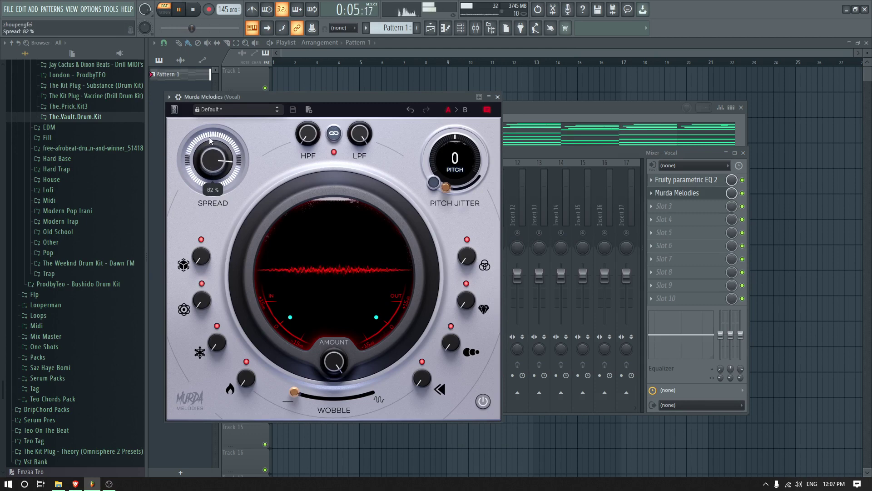
{"action": "left_click_drag", "start_coordinate": [338, 407], "coordinate": [318, 400]}
{"action": "left_click_drag", "start_coordinate": [426, 378], "coordinate": [422, 287]}
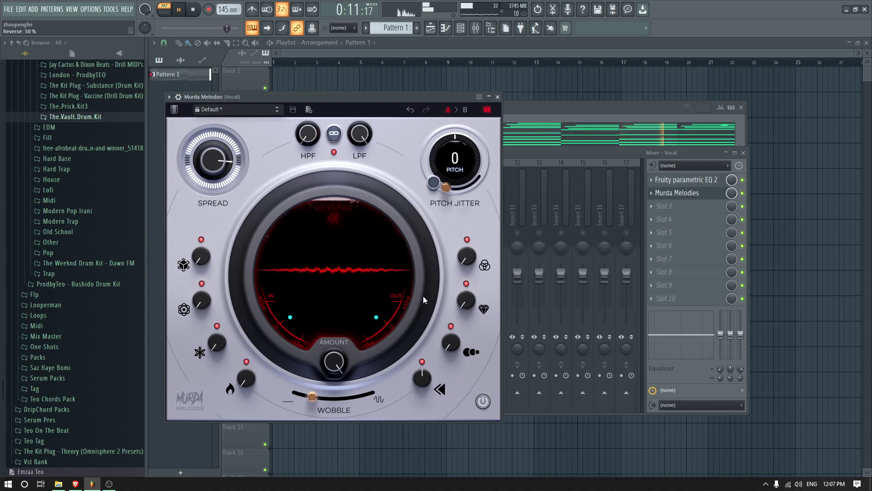
{"action": "left_click_drag", "start_coordinate": [424, 378], "coordinate": [424, 418]}
{"action": "left_click_drag", "start_coordinate": [248, 379], "coordinate": [247, 320]}
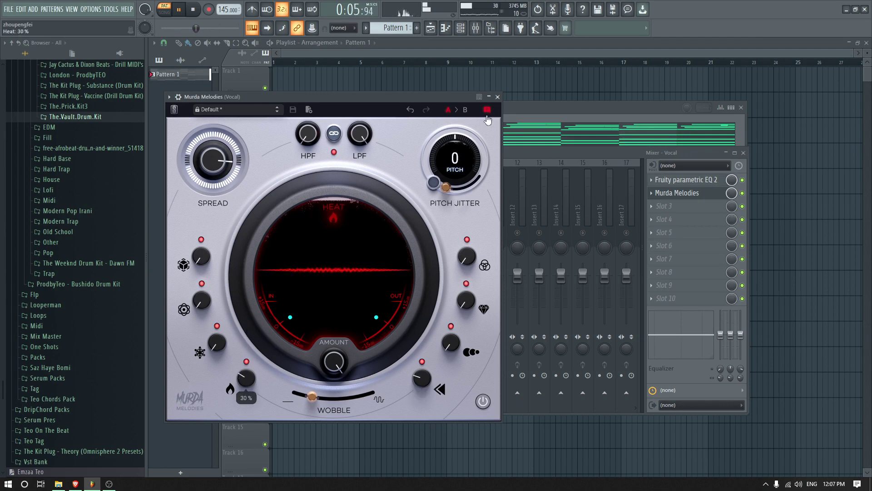
{"action": "left_click", "coordinate": [498, 97]}
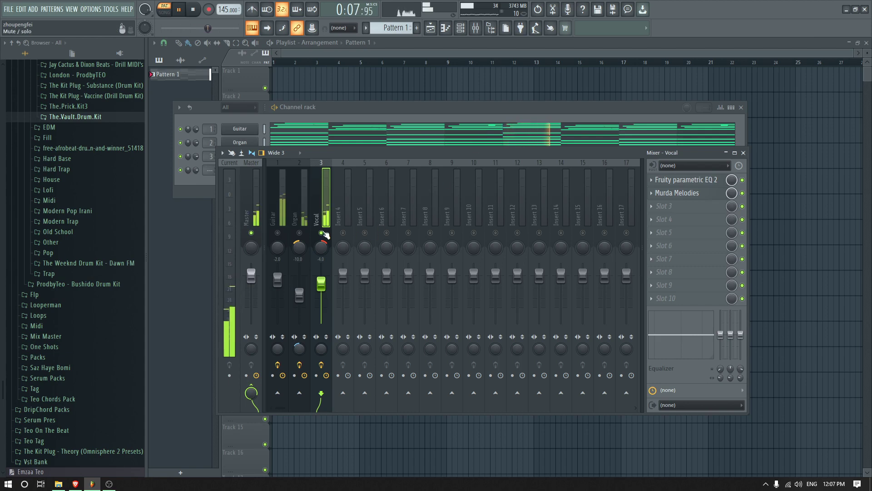
Unsolo the Vocal mixer track and widen its stereo separation slightly
{"action": "right_click", "coordinate": [322, 233]}
{"action": "left_click_drag", "start_coordinate": [321, 349], "coordinate": [321, 354]}
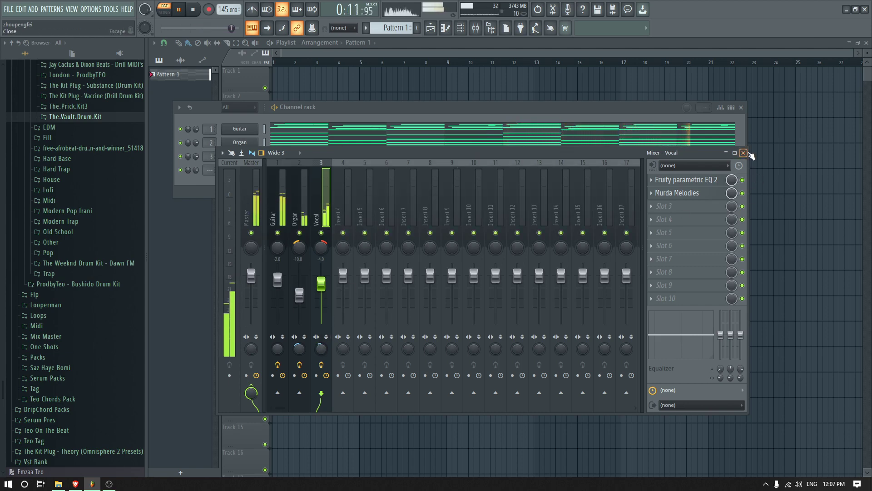
Close the mixer, open the Piano channel's piano roll, and draw a staggered B4, D5 and E5 chord in bar 1
{"action": "left_click", "coordinate": [743, 152]}
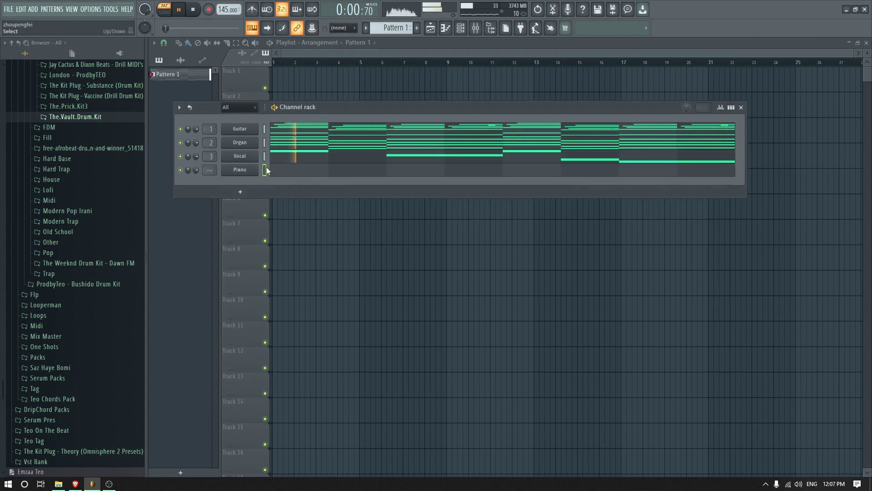
{"action": "left_click", "coordinate": [269, 169]}
{"action": "key", "text": "space"}
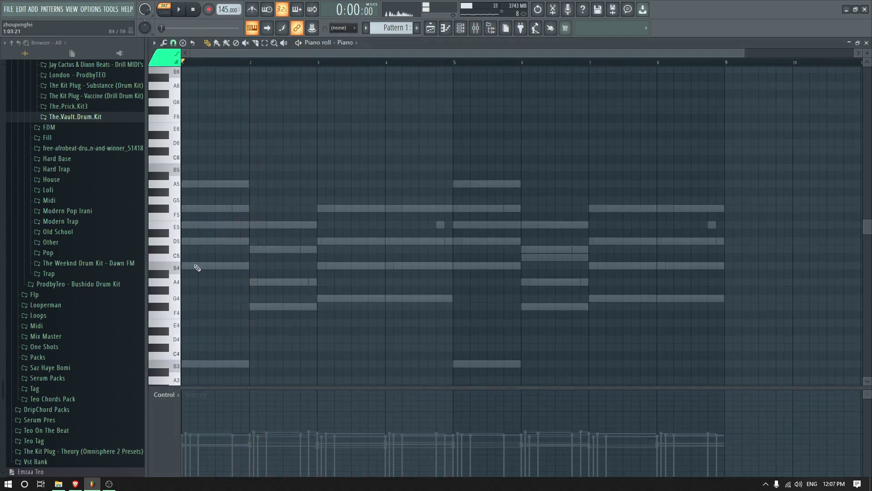
{"action": "left_click", "coordinate": [198, 266]}
{"action": "key", "text": "space"}
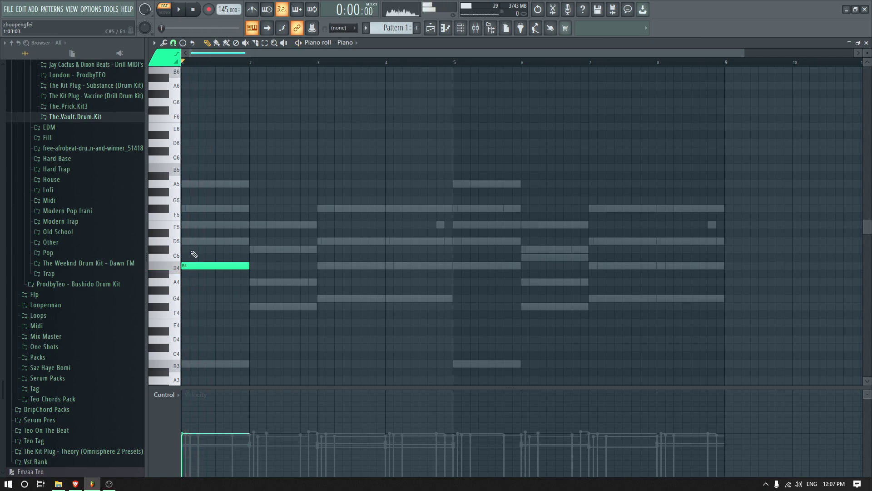
{"action": "left_click", "coordinate": [194, 241]}
{"action": "left_click", "coordinate": [201, 225]}
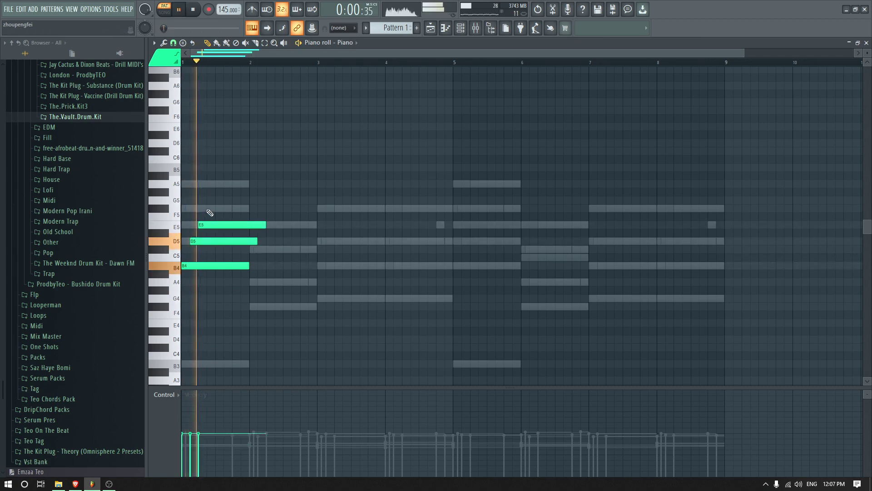
Add staggered F#4, A4 and C#5 notes in bar 2 and G4, B4 and D5 notes in bar 3
{"action": "left_click", "coordinate": [252, 306]}
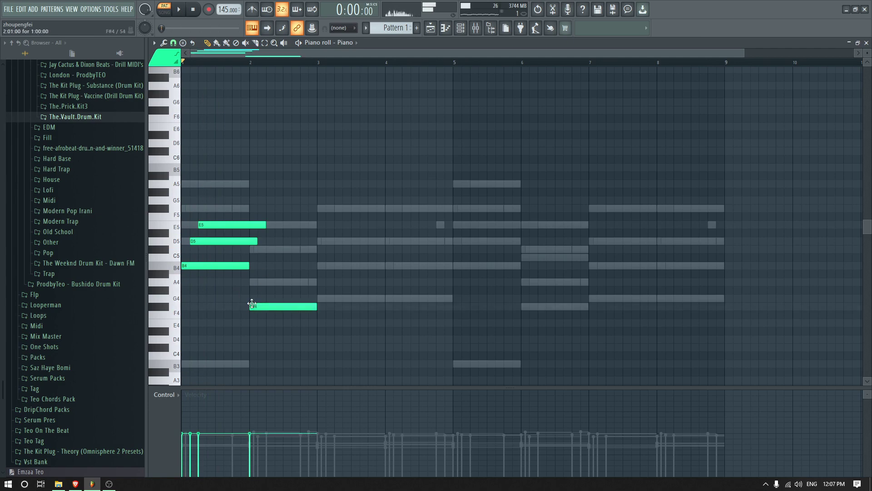
{"action": "left_click", "coordinate": [260, 282]}
{"action": "left_click", "coordinate": [269, 249]}
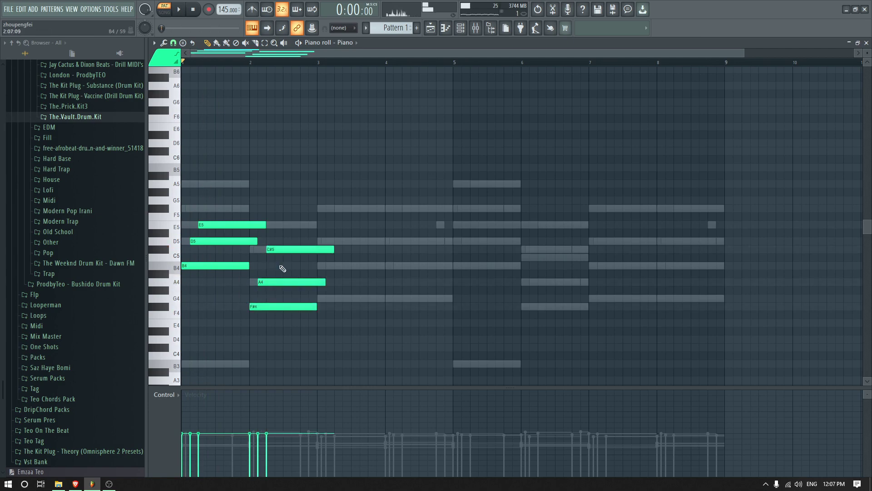
{"action": "left_click", "coordinate": [319, 299]}
{"action": "left_click", "coordinate": [328, 266]}
{"action": "left_click", "coordinate": [337, 242]}
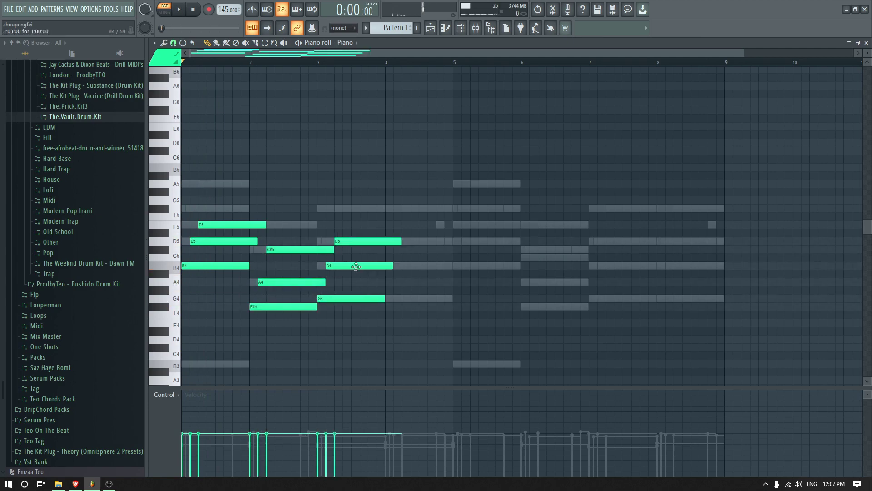
Play back the piano chords and slice off the note ends that overrun the bar lines in bars 1 to 3
{"action": "key", "text": "space"}
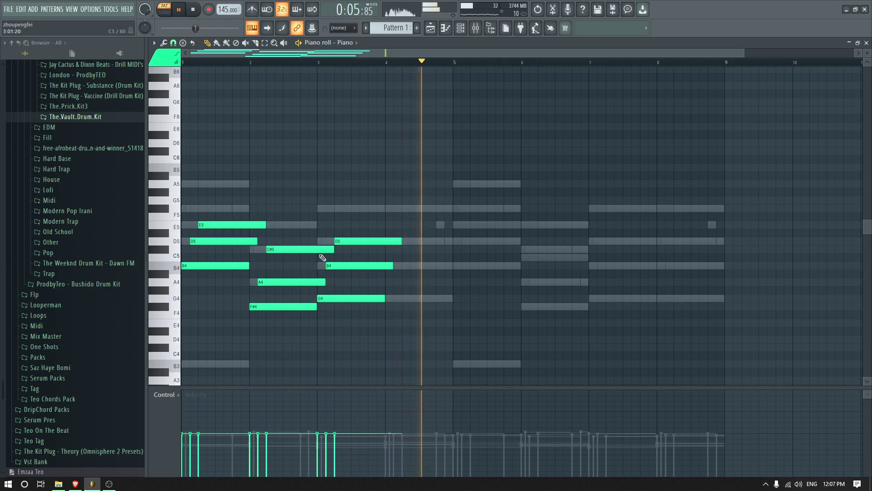
{"action": "key", "text": "space"}
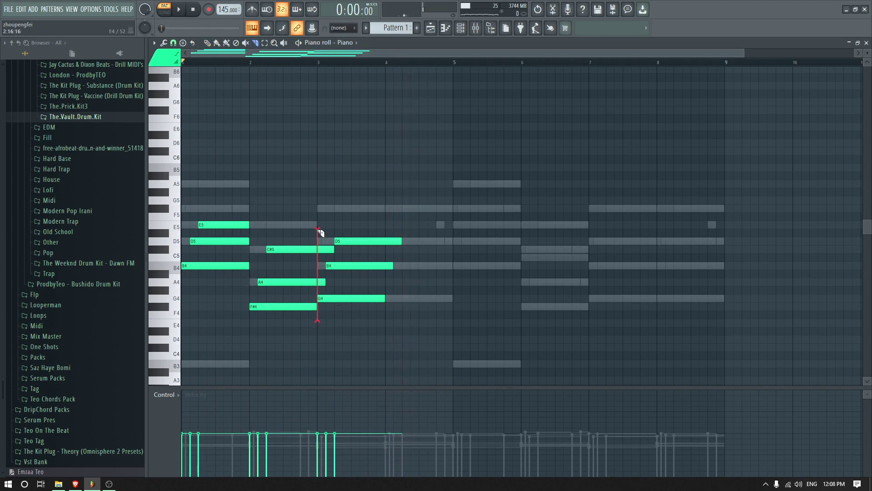
{"action": "left_click_drag", "start_coordinate": [390, 217], "coordinate": [386, 213]}
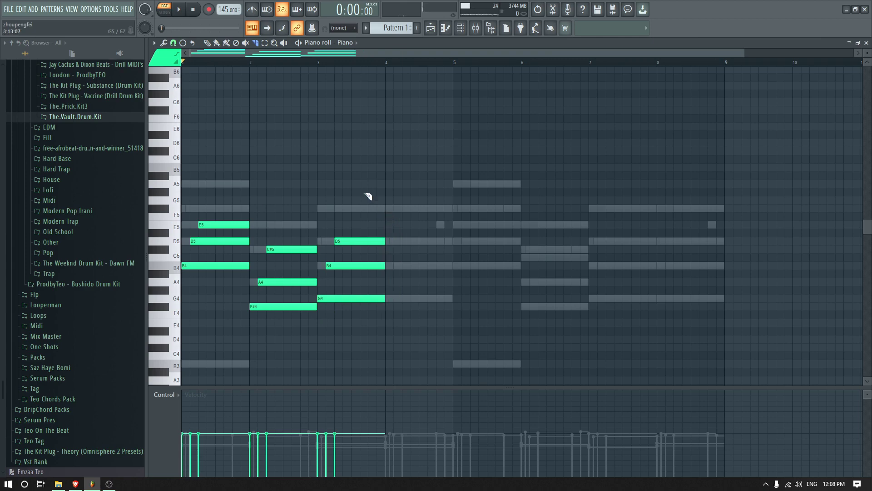
Duplicate the bar 3 chord into bar 4, and duplicate the resulting four-bar progression into bars 5 to 8
{"action": "left_click", "coordinate": [264, 43]}
{"action": "left_click_drag", "start_coordinate": [337, 139], "coordinate": [341, 302]}
{"action": "left_click", "coordinate": [207, 42]}
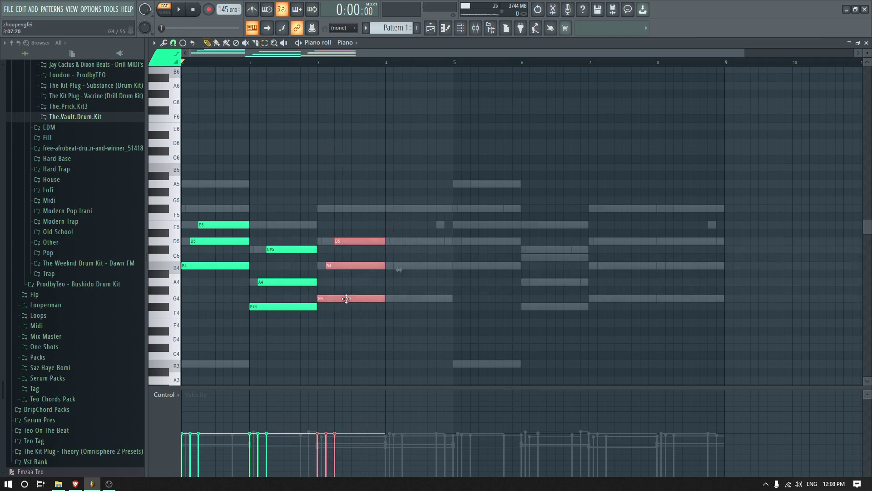
{"action": "key", "text": "ctrl+b"}
{"action": "left_click", "coordinate": [438, 329]}
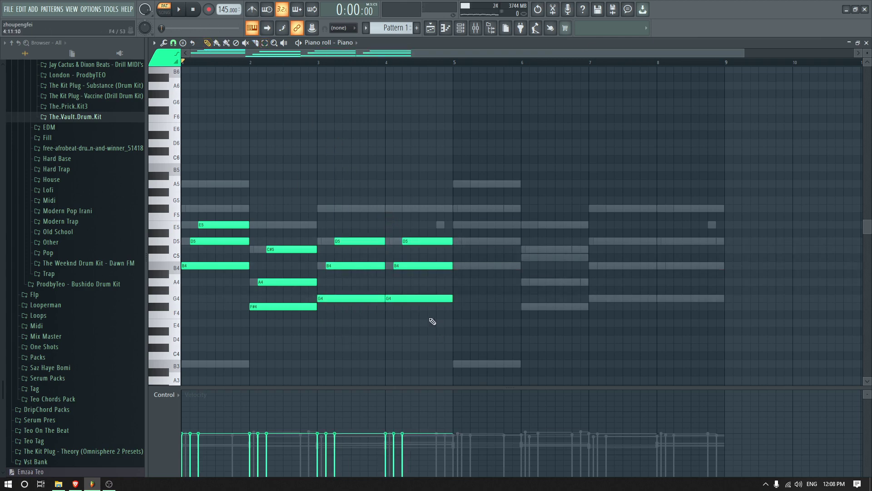
{"action": "key", "text": "ctrl+b"}
{"action": "left_click", "coordinate": [430, 336]}
Raise the second note of each of the eight piano chords by one octave
{"action": "left_click", "coordinate": [264, 43]}
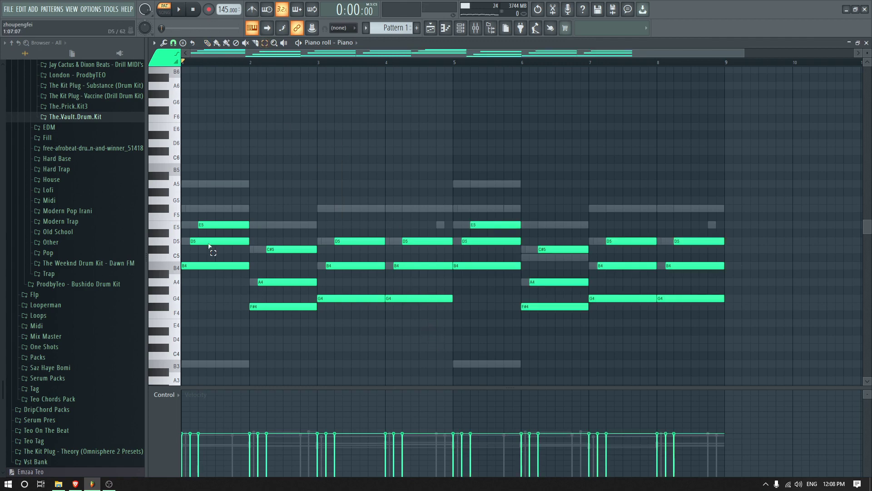
{"action": "left_click", "coordinate": [209, 242]}
{"action": "left_click", "coordinate": [291, 282], "text": "shift"}
{"action": "left_click", "coordinate": [345, 266], "text": "shift"}
{"action": "left_click", "coordinate": [427, 266], "text": "shift"}
{"action": "left_click", "coordinate": [476, 241], "text": "shift"}
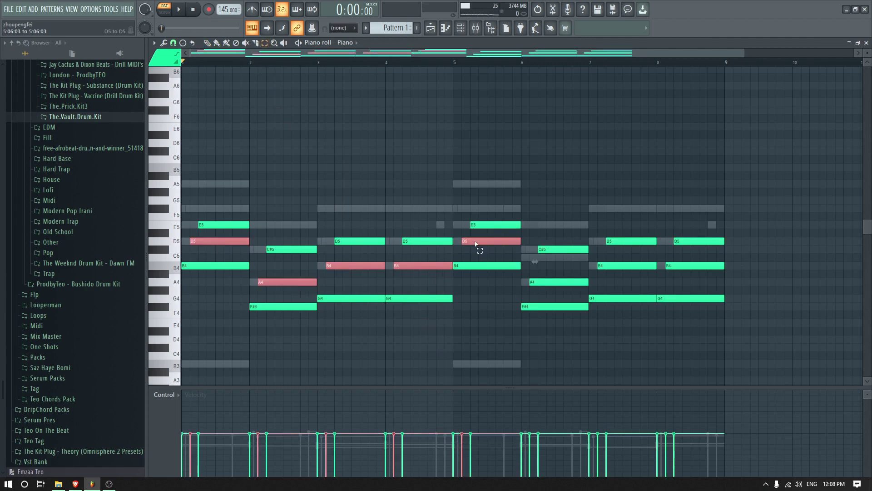
{"action": "left_click", "coordinate": [555, 282], "text": "shift"}
{"action": "left_click", "coordinate": [639, 267], "text": "shift"}
{"action": "left_click", "coordinate": [685, 266], "text": "shift"}
{"action": "key", "text": "ctrl+Up"}
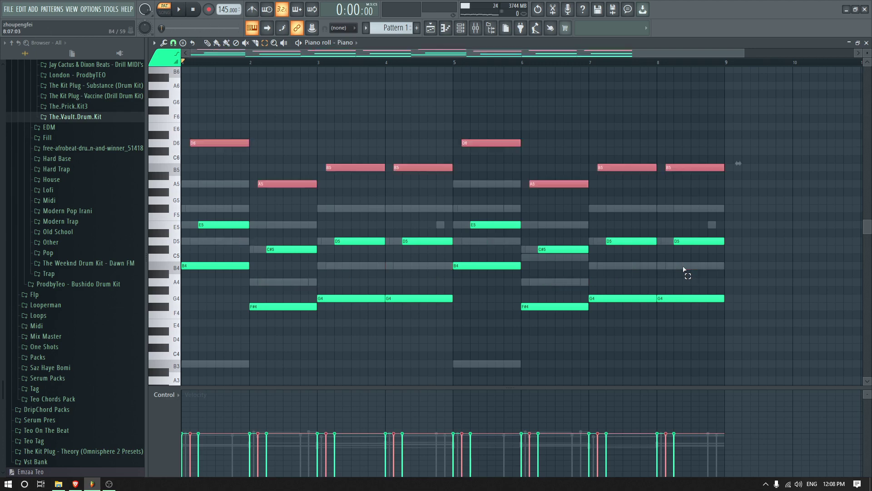
Play the progression and randomize the levels of all the piano notes
{"action": "key", "text": "space"}
{"action": "left_click", "coordinate": [309, 203]}
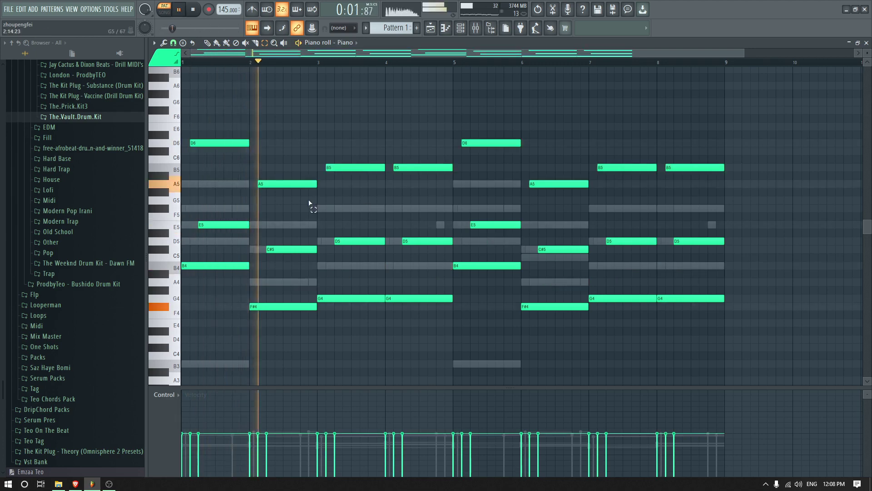
{"action": "key", "text": "ctrl+a"}
{"action": "key", "text": "alt+r"}
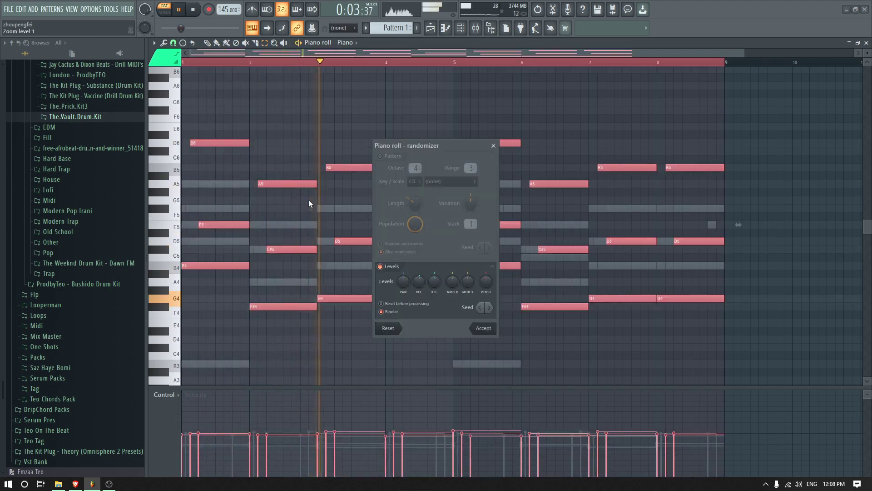
{"action": "left_click", "coordinate": [483, 328]}
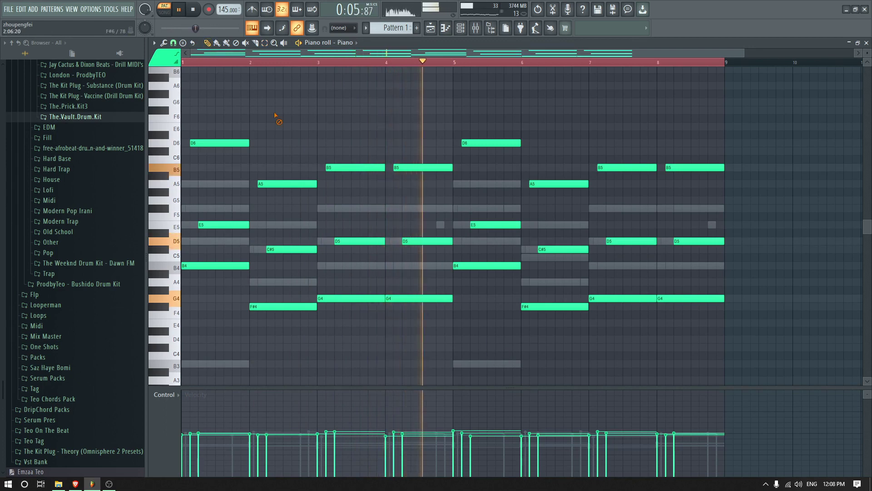
{"action": "key", "text": "space"}
Add a high B6 note spanning bars 1 and 2 and a high G6 note spanning bars 3 and 4
{"action": "mouse_move", "coordinate": [196, 78]}
{"action": "left_mouse_down"}
{"action": "mouse_move", "coordinate": [198, 66]}
{"action": "mouse_move", "coordinate": [197, 86]}
{"action": "left_mouse_up"}
{"action": "key", "text": "space"}
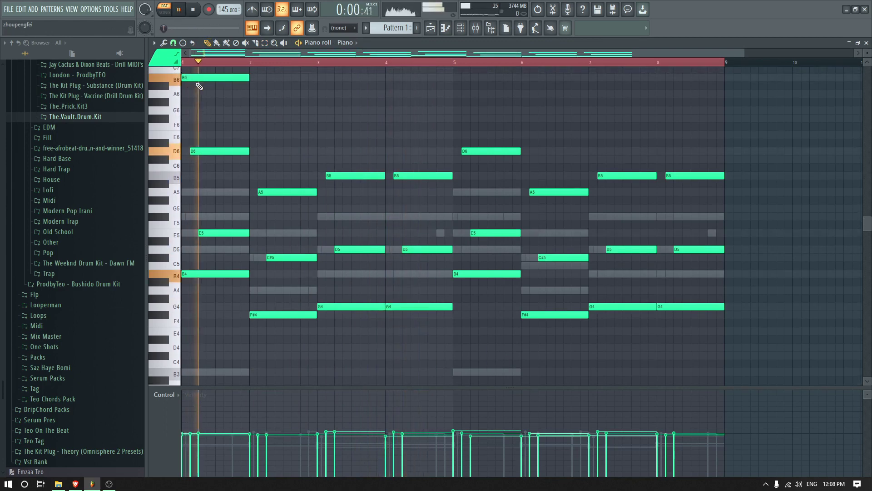
{"action": "left_click", "coordinate": [319, 110]}
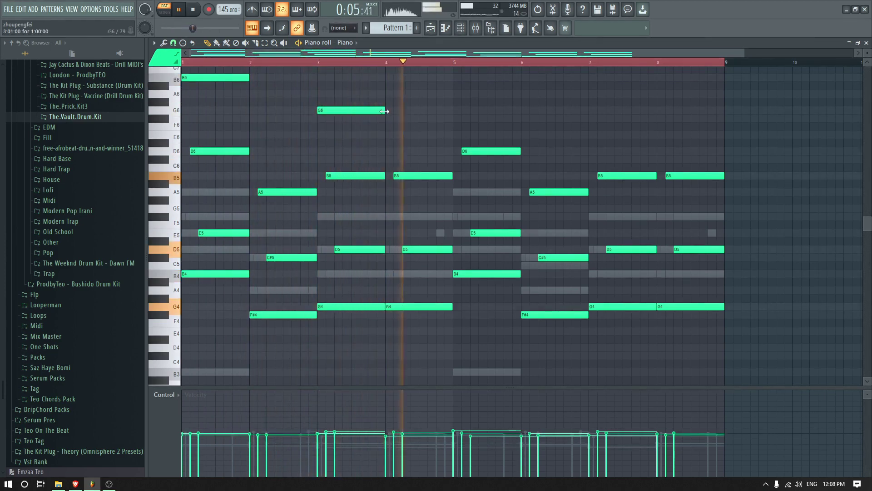
{"action": "left_click_drag", "start_coordinate": [385, 111], "coordinate": [453, 112]}
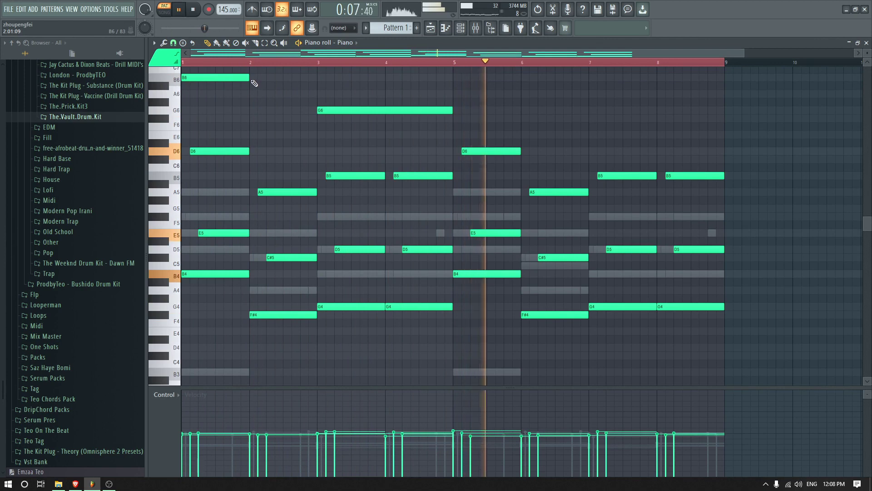
{"action": "left_click_drag", "start_coordinate": [253, 81], "coordinate": [318, 84]}
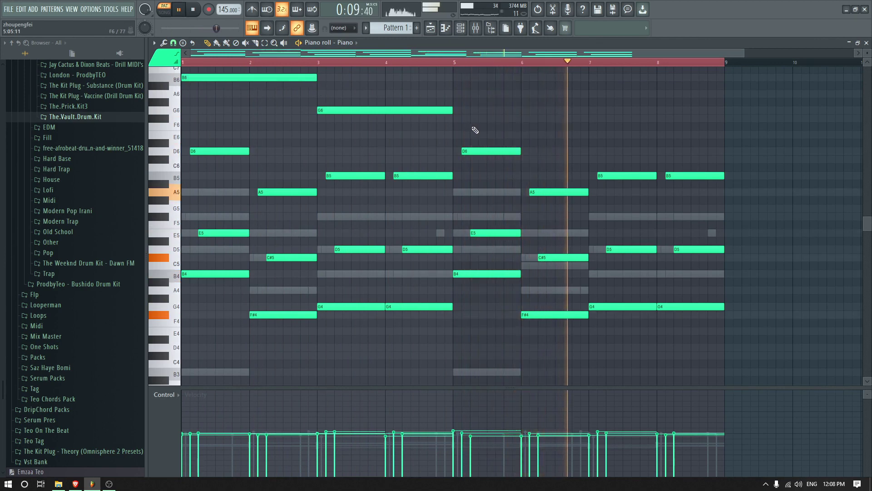
Duplicate the high B6 and G6 notes into bars 5 to 8 and close the piano roll
{"action": "left_click_drag", "start_coordinate": [389, 129], "coordinate": [211, 67]}
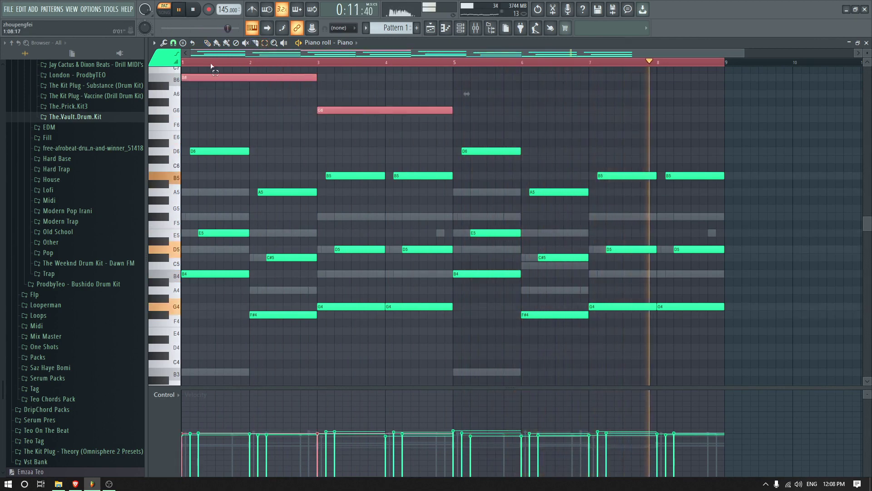
{"action": "key", "text": "ctrl+b"}
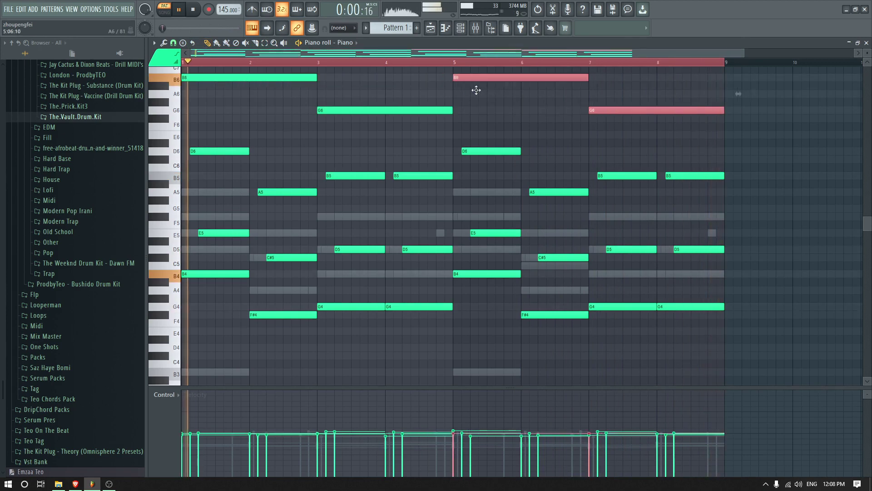
{"action": "left_click", "coordinate": [512, 115], "text": "ctrl"}
{"action": "key", "text": "space"}
{"action": "left_click", "coordinate": [867, 43]}
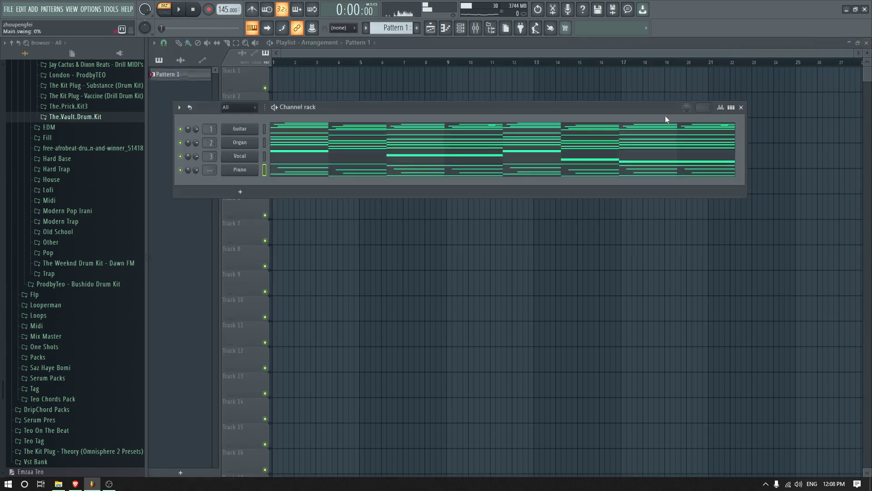
Route the Piano channel to mixer track 4, solo the channel, and lower its mixer volume to -3.0 dB
{"action": "key", "text": "ctrl+l"}
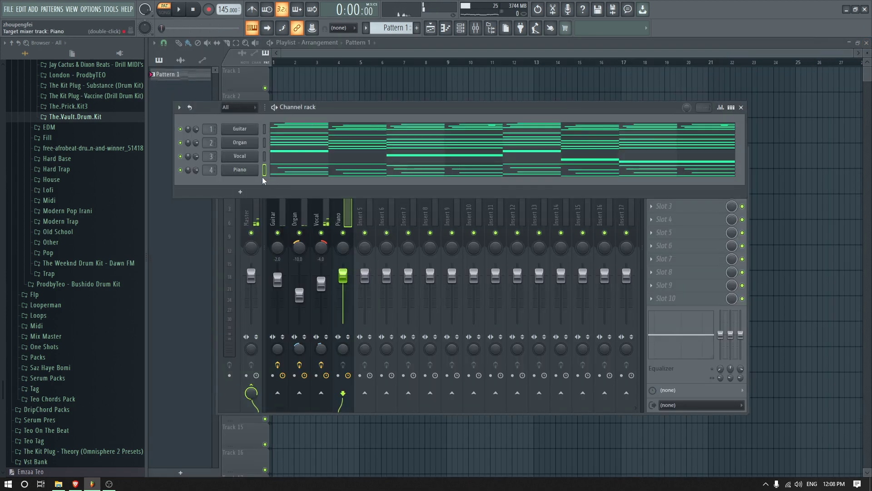
{"action": "right_click", "coordinate": [180, 171]}
{"action": "left_click", "coordinate": [189, 177]}
{"action": "key", "text": "space"}
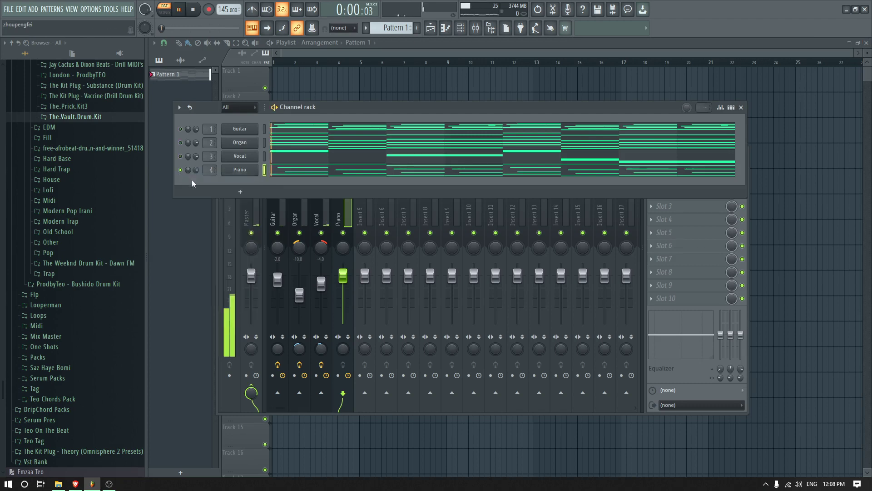
{"action": "left_click_drag", "start_coordinate": [343, 275], "coordinate": [343, 280]}
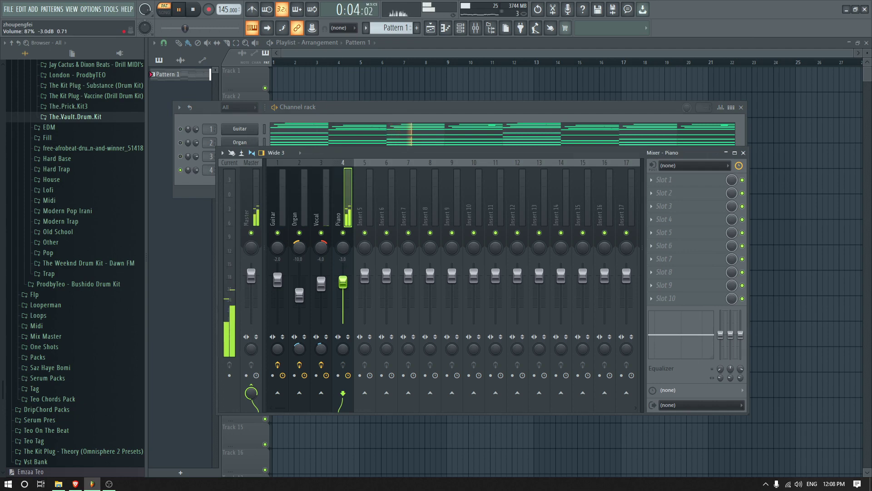
Load Fruity Parametric EQ 2 on the Piano with the 20Hz + 18kHz cut preset, raising the low cut into the bass and lowering the high cut to about 8.6 kHz
{"action": "left_click", "coordinate": [686, 199]}
{"action": "left_click", "coordinate": [540, 168]}
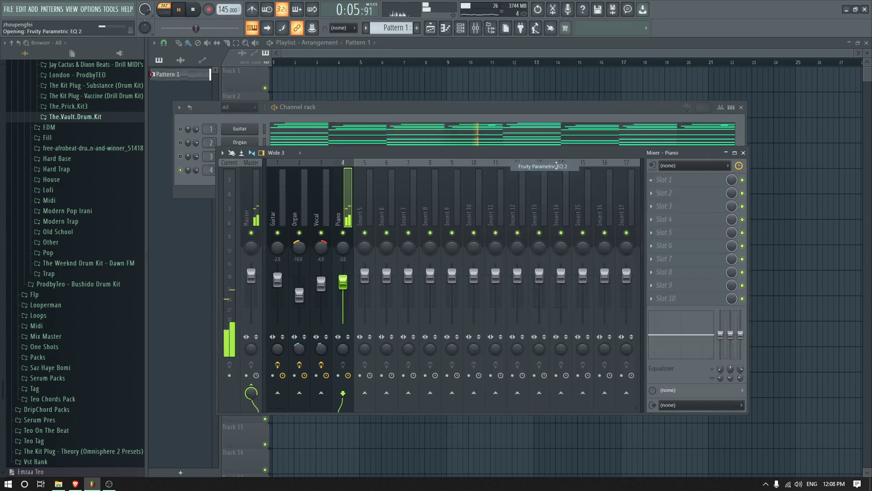
{"action": "left_click", "coordinate": [460, 109]}
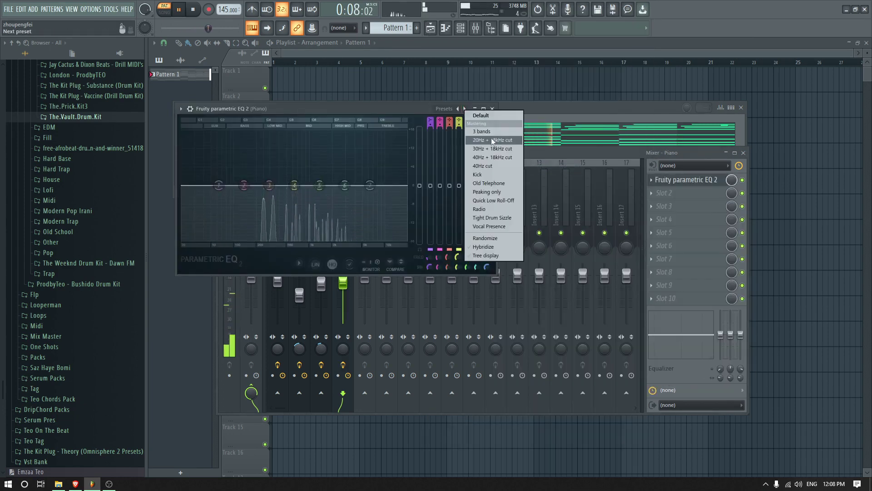
{"action": "left_click", "coordinate": [484, 136]}
{"action": "left_click_drag", "start_coordinate": [183, 186], "coordinate": [233, 186]}
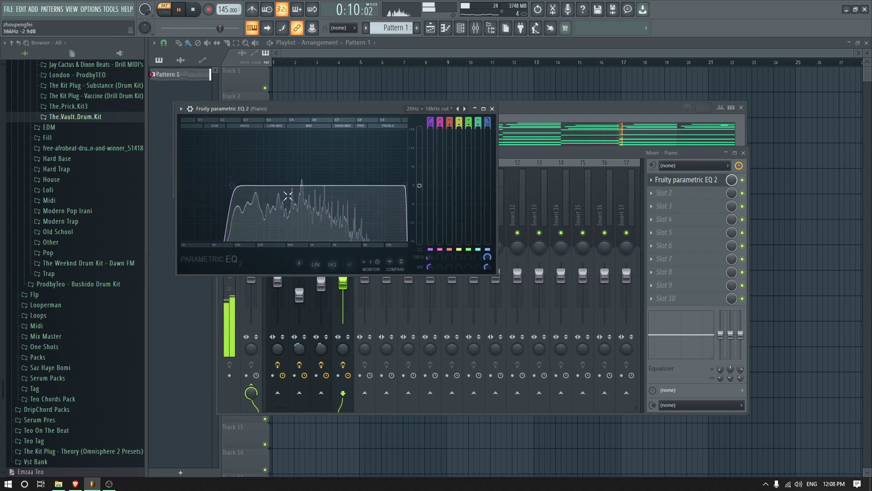
{"action": "left_click_drag", "start_coordinate": [406, 185], "coordinate": [380, 185]}
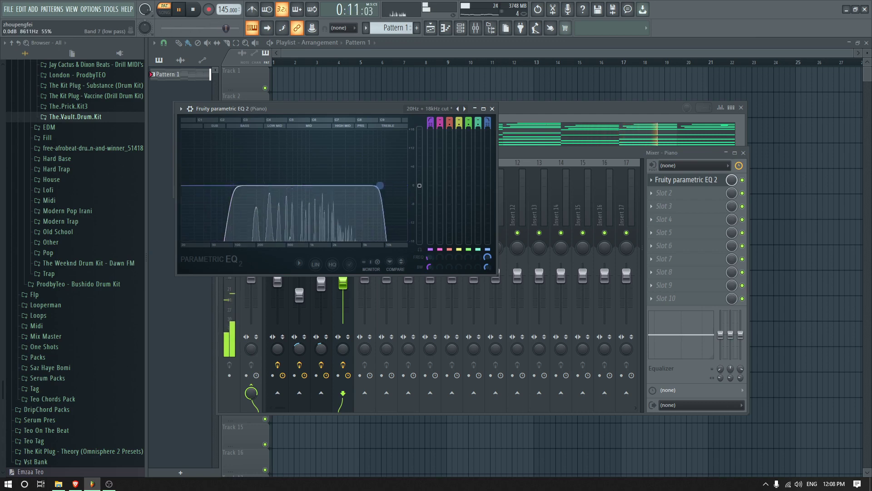
{"action": "left_click", "coordinate": [492, 108]}
Load ValhallaVintageVerb in the Piano's second effect slot with Mix at 38.4% and LowCut at 730 Hz
{"action": "left_click", "coordinate": [664, 192]}
{"action": "left_click", "coordinate": [536, 107]}
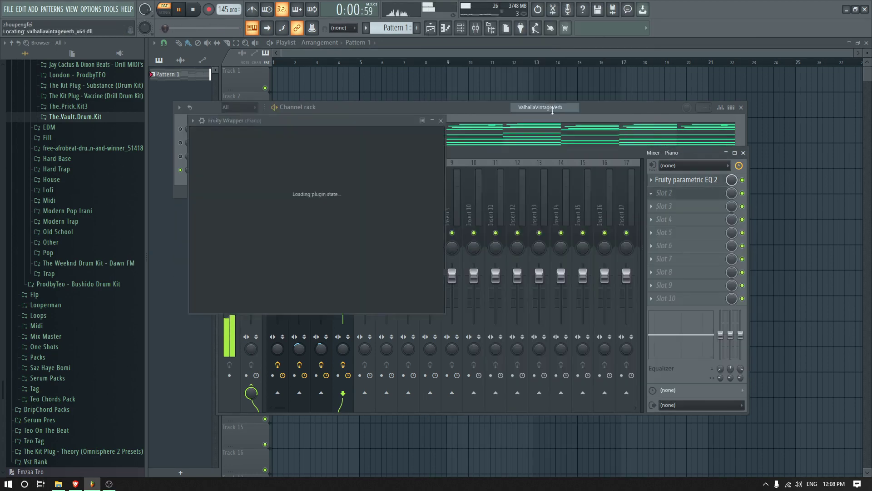
{"action": "left_click_drag", "start_coordinate": [222, 210], "coordinate": [219, 278]}
{"action": "left_click_drag", "start_coordinate": [579, 258], "coordinate": [579, 200]}
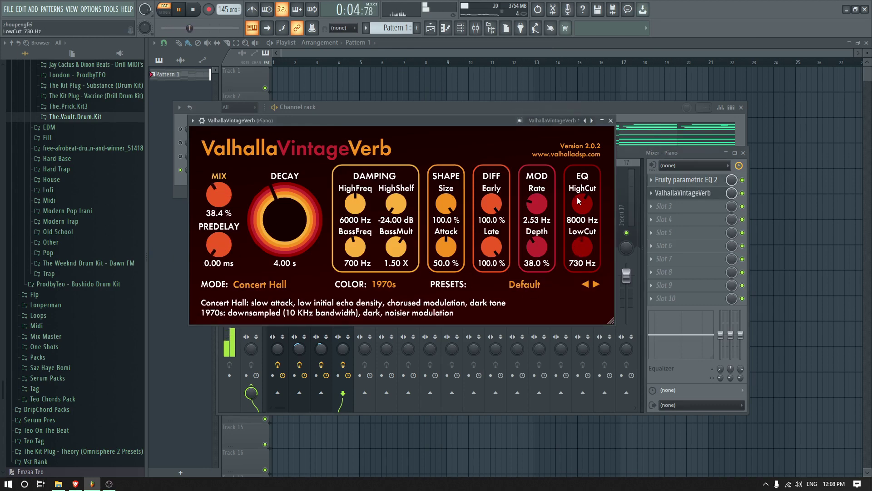
{"action": "left_click", "coordinate": [611, 121]}
Load Fruity Delay 3 in the Piano's third effect slot, with lower wet output and feedback level at 24.6%
{"action": "left_click", "coordinate": [677, 206]}
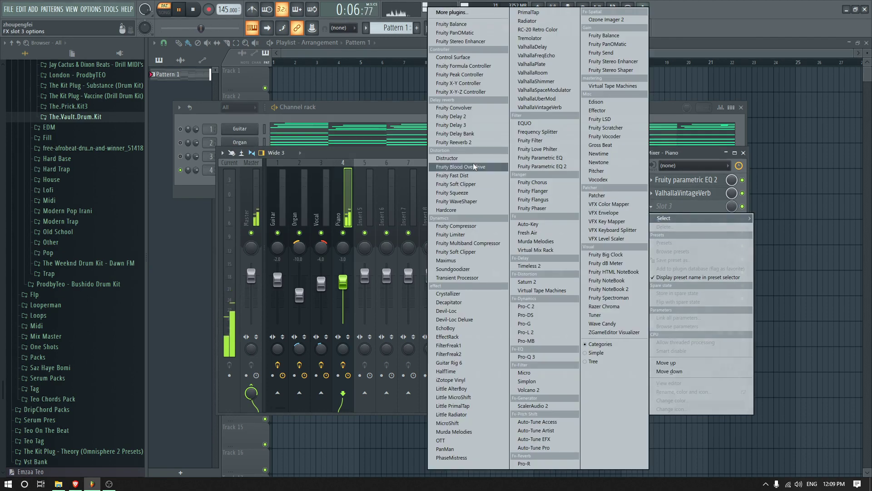
{"action": "left_click", "coordinate": [468, 137]}
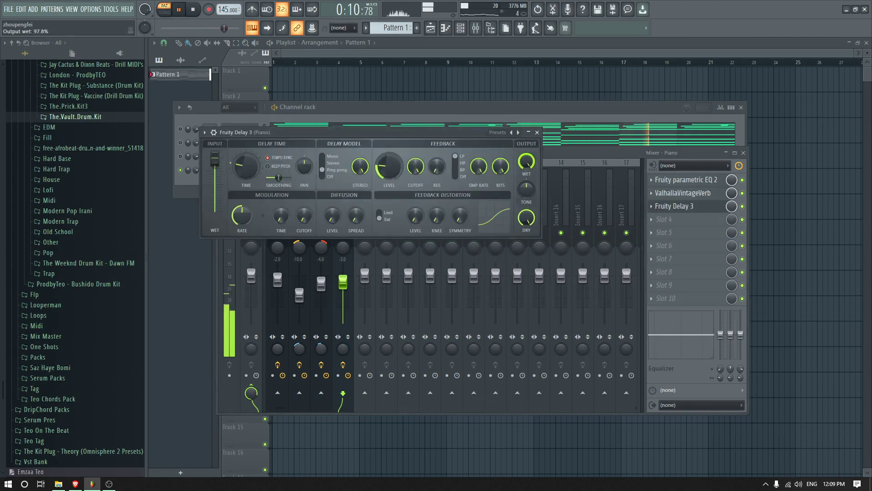
{"action": "left_click_drag", "start_coordinate": [388, 167], "coordinate": [388, 172]}
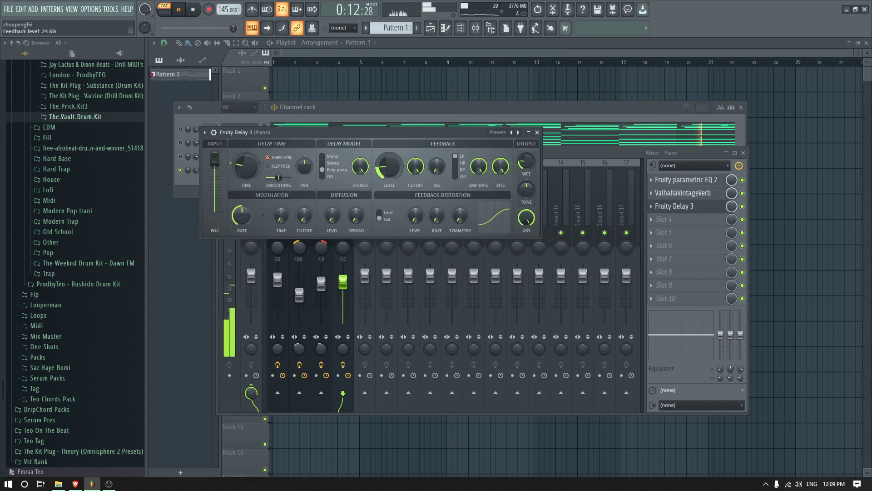
{"action": "left_click", "coordinate": [537, 132]}
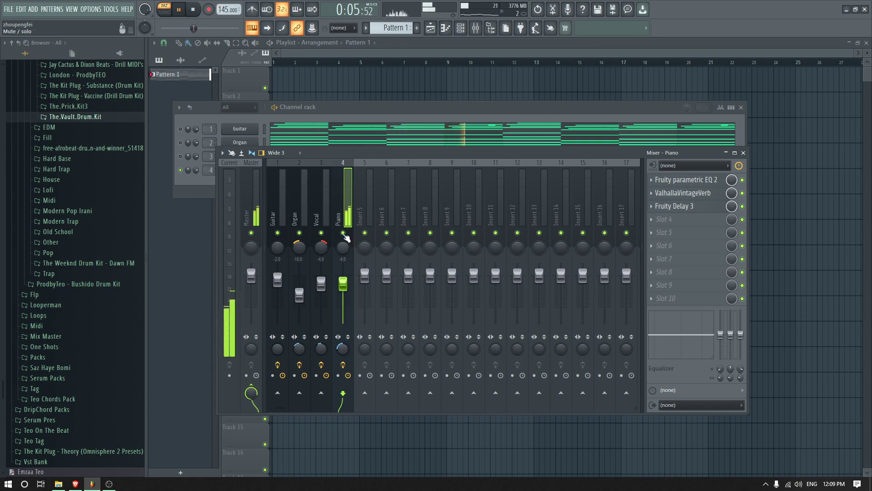
Close the mixer, unsolo the Piano channel and restart playback with all four channels
{"action": "left_click", "coordinate": [743, 153]}
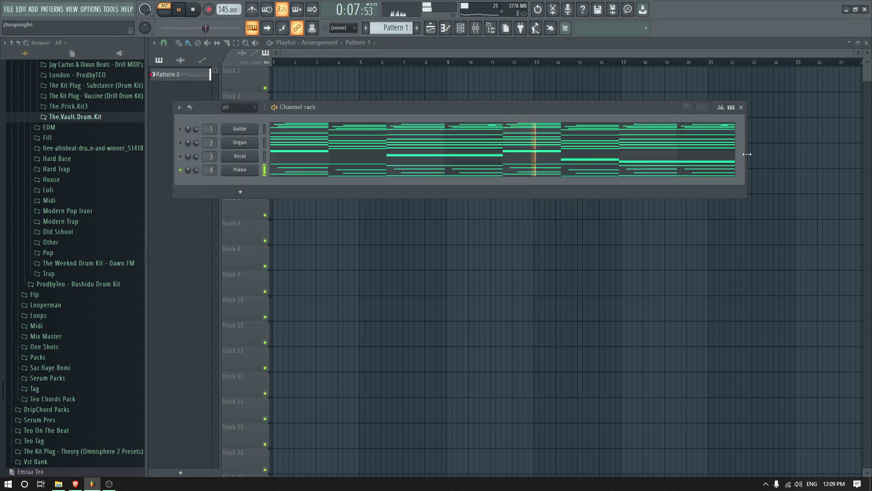
{"action": "right_click", "coordinate": [180, 171]}
{"action": "key", "text": "space"}
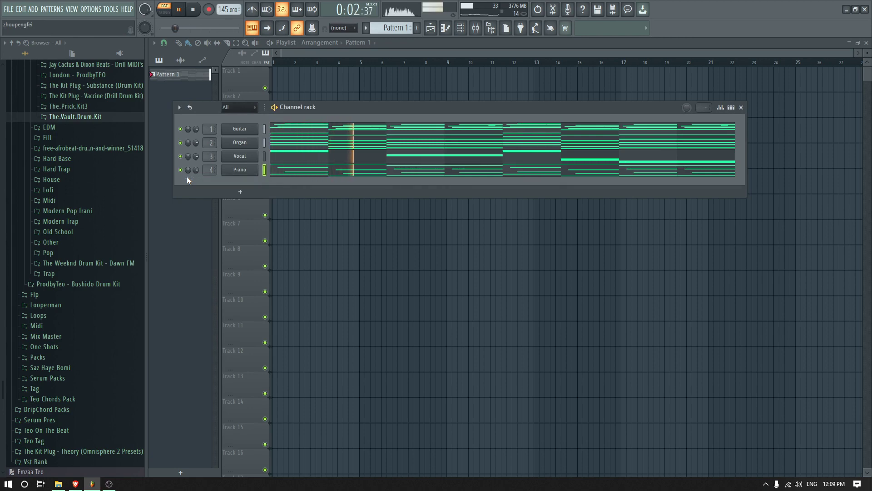
Open the 808s folder of the Jay Cactus - Greeze (UK Drill) kit inside The.Vault.Drum.Kit and stop playback
{"action": "left_click", "coordinate": [68, 117]}
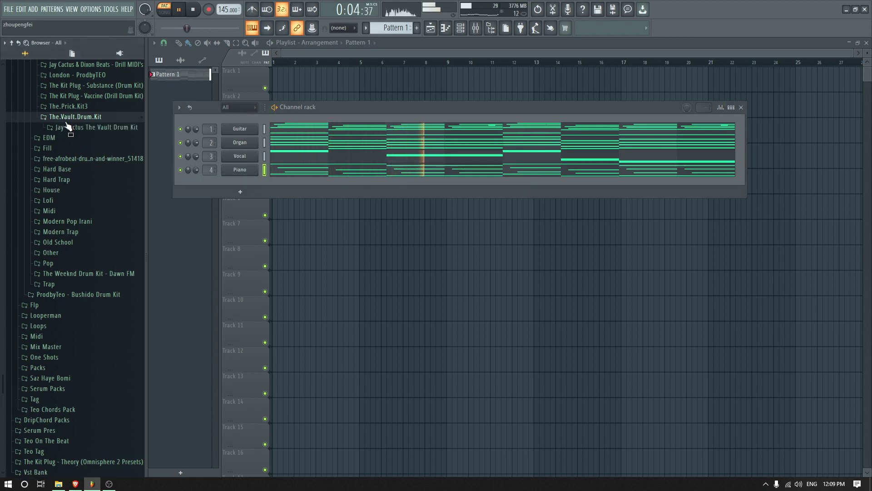
{"action": "left_click", "coordinate": [77, 127]}
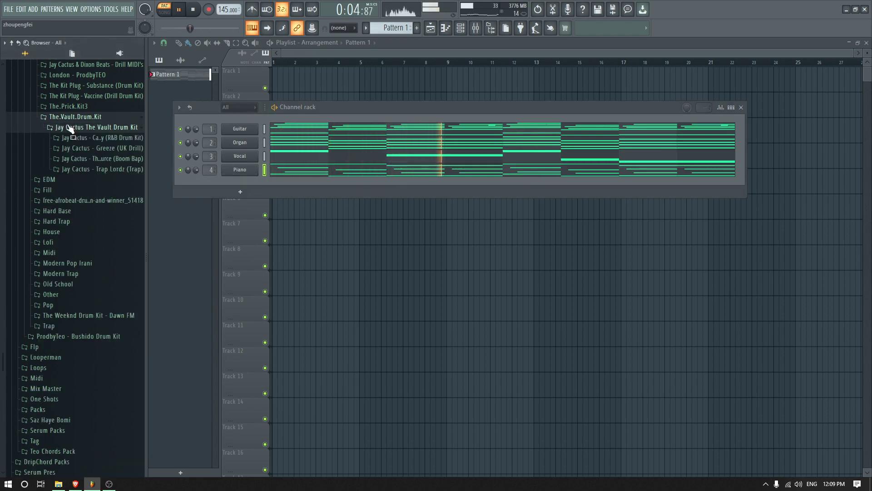
{"action": "left_click", "coordinate": [91, 148]}
{"action": "left_click", "coordinate": [86, 159]}
{"action": "key", "text": "space"}
Audition the Greeze 808 samples one after another, from Ferocious 808 through Zipper 808
{"action": "left_click", "coordinate": [96, 188]}
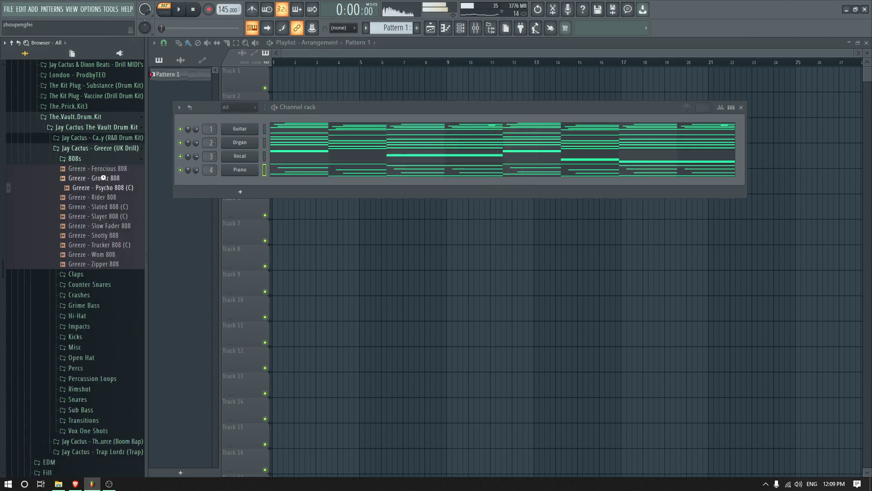
{"action": "left_click", "coordinate": [101, 177]}
{"action": "left_click", "coordinate": [104, 170]}
{"action": "left_click", "coordinate": [109, 189]}
{"action": "left_click", "coordinate": [110, 197]}
{"action": "left_click", "coordinate": [113, 207]}
{"action": "left_click", "coordinate": [117, 216]}
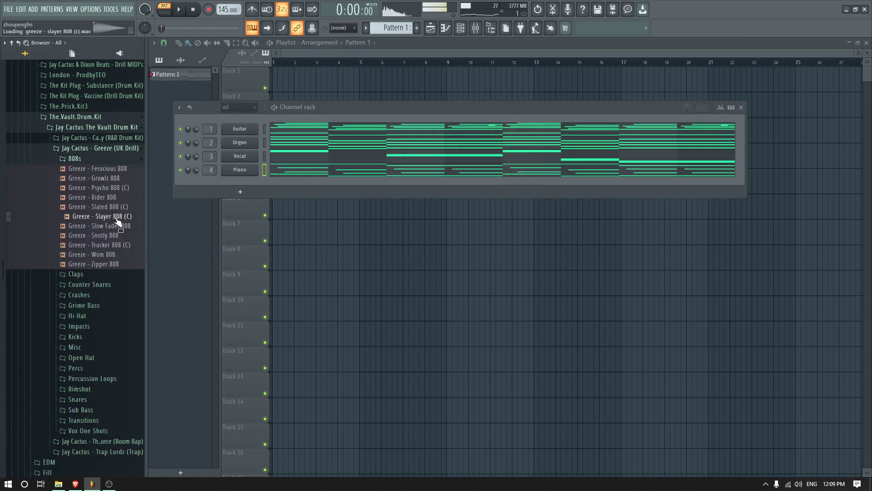
{"action": "left_click", "coordinate": [120, 226]}
{"action": "left_click", "coordinate": [123, 236]}
{"action": "left_click", "coordinate": [123, 246]}
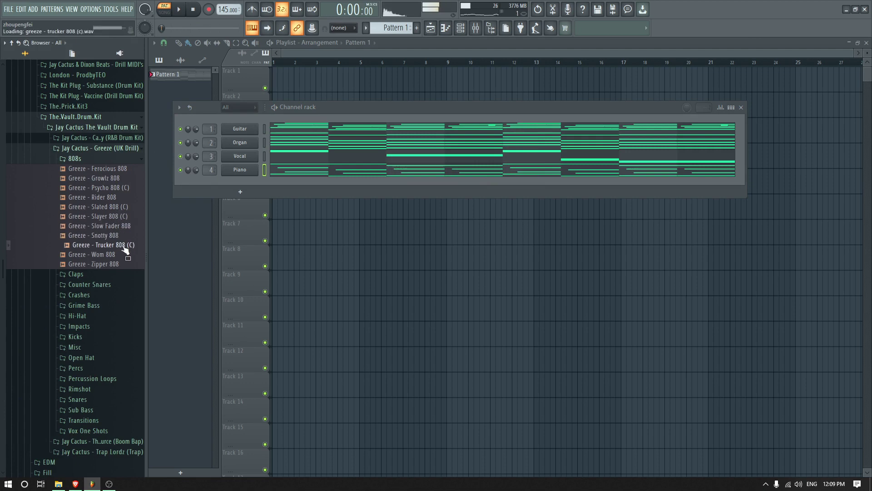
{"action": "left_click", "coordinate": [126, 255]}
{"action": "left_click", "coordinate": [127, 264]}
{"action": "left_click", "coordinate": [123, 259]}
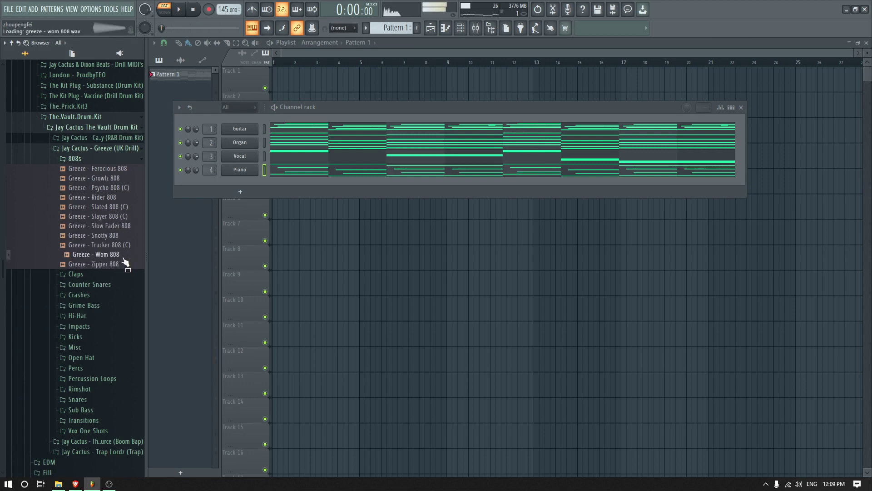
Open Greeze - Wom 808 in a new sampler channel and enable its volume envelope
{"action": "right_click", "coordinate": [118, 258]}
{"action": "left_click", "coordinate": [195, 308]}
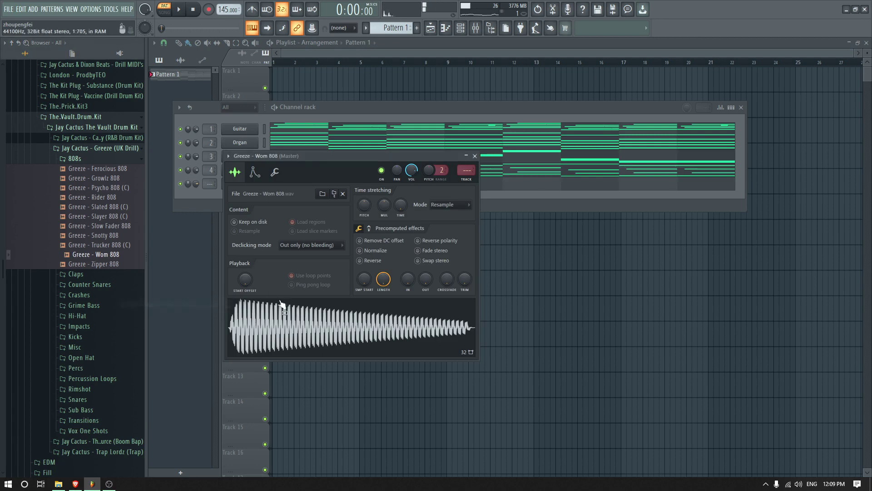
{"action": "left_click", "coordinate": [255, 172]}
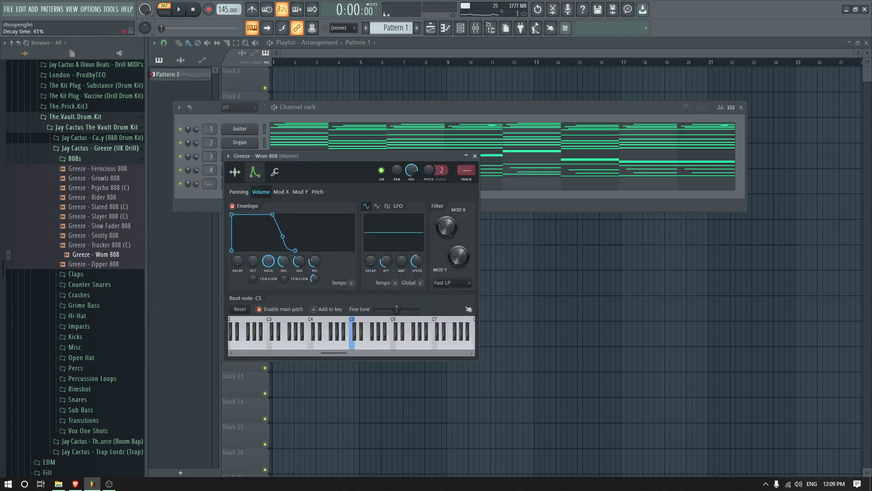
{"action": "left_click", "coordinate": [235, 172]}
Check the root pitch of the Wom 808 sample in the Newtone pitch corrector
{"action": "right_click", "coordinate": [279, 314]}
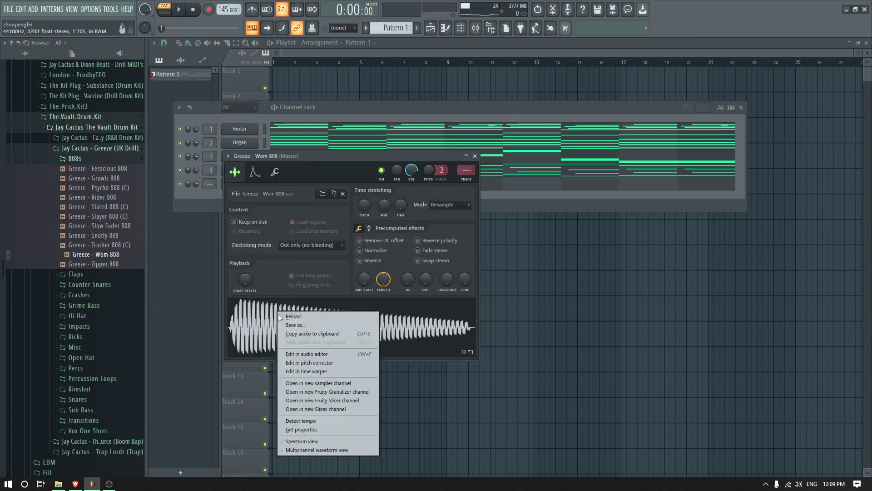
{"action": "left_click", "coordinate": [318, 362]}
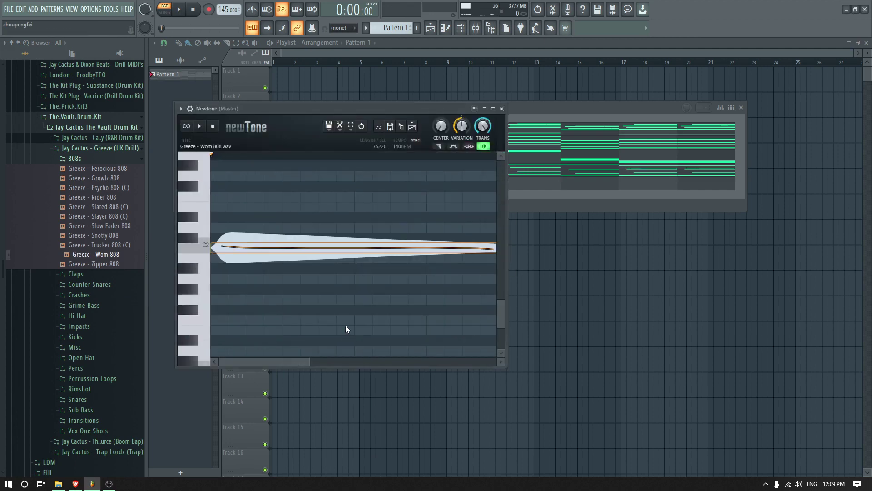
{"action": "left_click", "coordinate": [502, 109]}
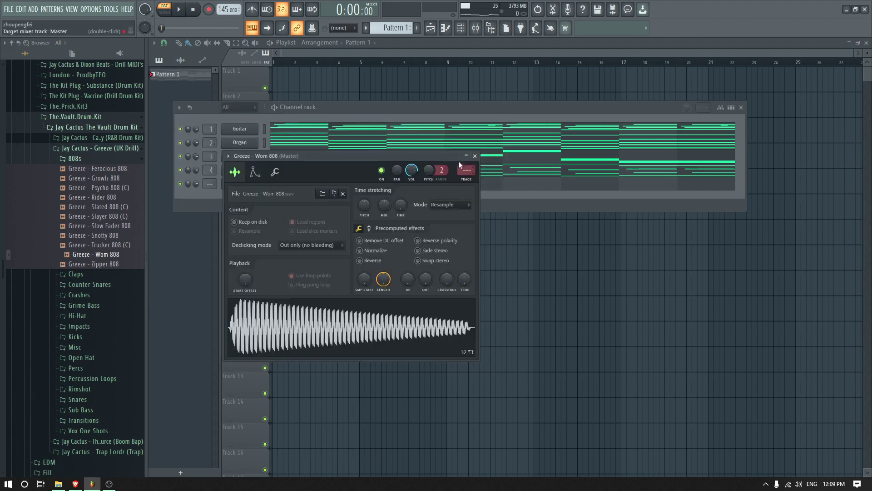
Load Greeze - Brains Clap from the kit's Claps folder into a new sampler channel
{"action": "left_click", "coordinate": [87, 161]}
{"action": "left_click", "coordinate": [86, 171]}
{"action": "left_click", "coordinate": [89, 182]}
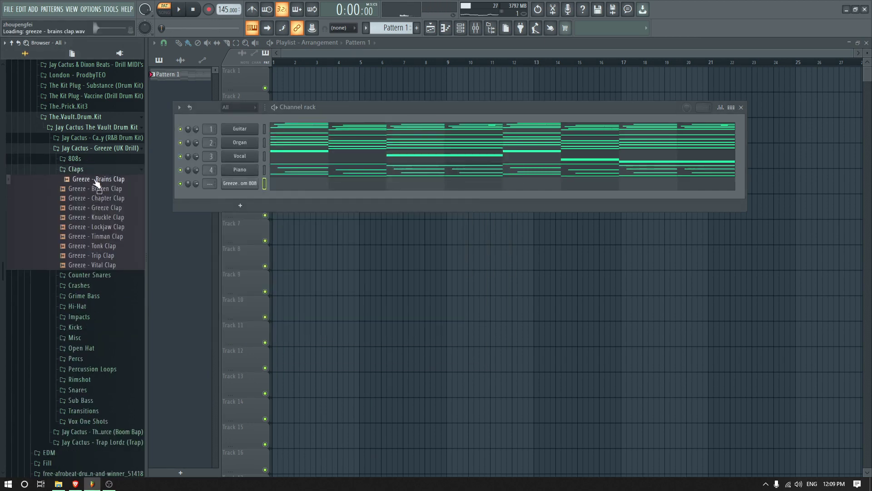
{"action": "right_click", "coordinate": [97, 182]}
{"action": "left_click", "coordinate": [107, 230]}
Load Greeze - Chizzle Counter Snare from the Counter Snares folder into a new sampler channel and return to the channel rack
{"action": "left_click", "coordinate": [76, 169]}
{"action": "left_click", "coordinate": [89, 179]}
{"action": "left_click", "coordinate": [103, 189]}
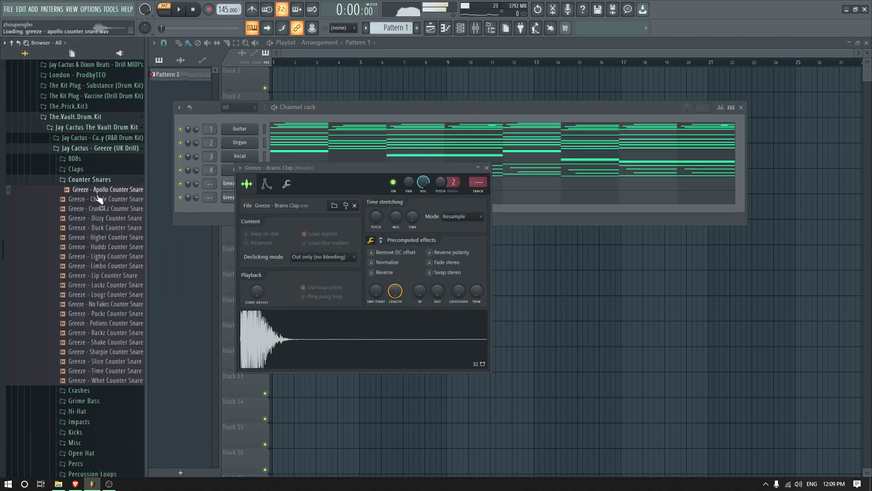
{"action": "right_click", "coordinate": [106, 203]}
{"action": "left_click", "coordinate": [157, 247]}
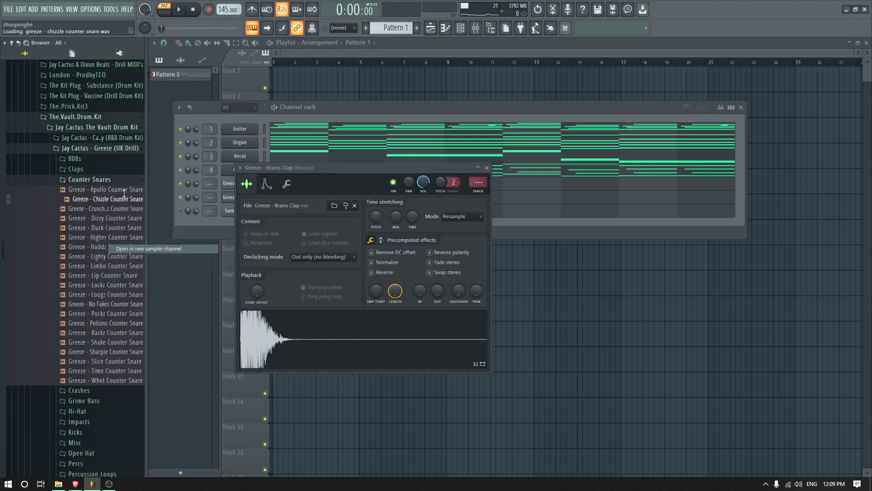
{"action": "left_click", "coordinate": [102, 182]}
{"action": "left_click", "coordinate": [521, 110]}
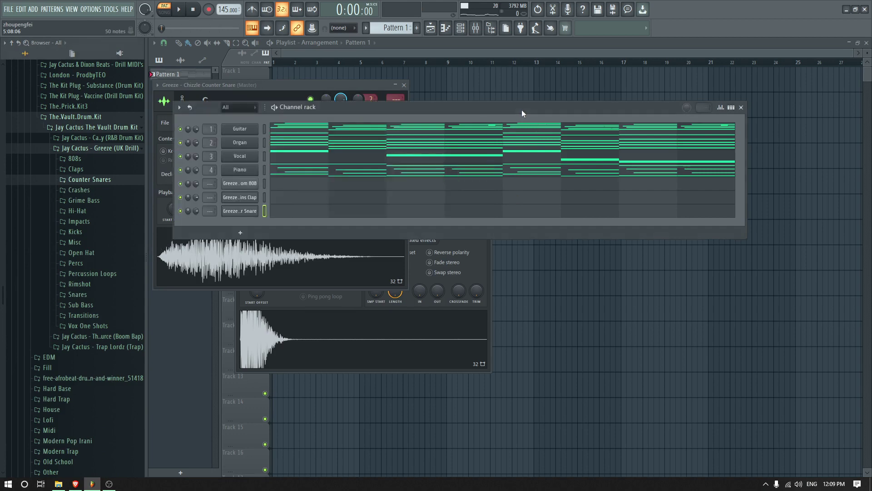
Place counter snare hits on steps 1, 4 and 7 in the step sequencer and open the channel's piano roll
{"action": "left_click", "coordinate": [731, 108]}
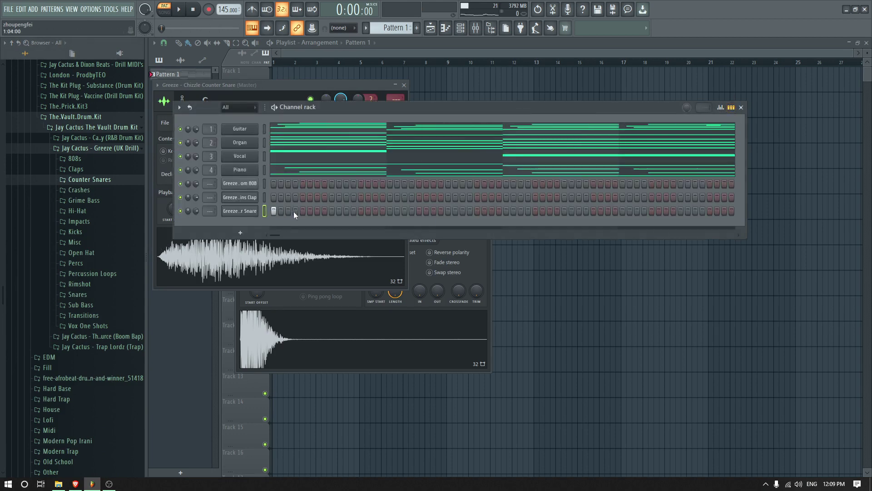
{"action": "left_click", "coordinate": [332, 211]}
{"action": "right_click", "coordinate": [263, 214]}
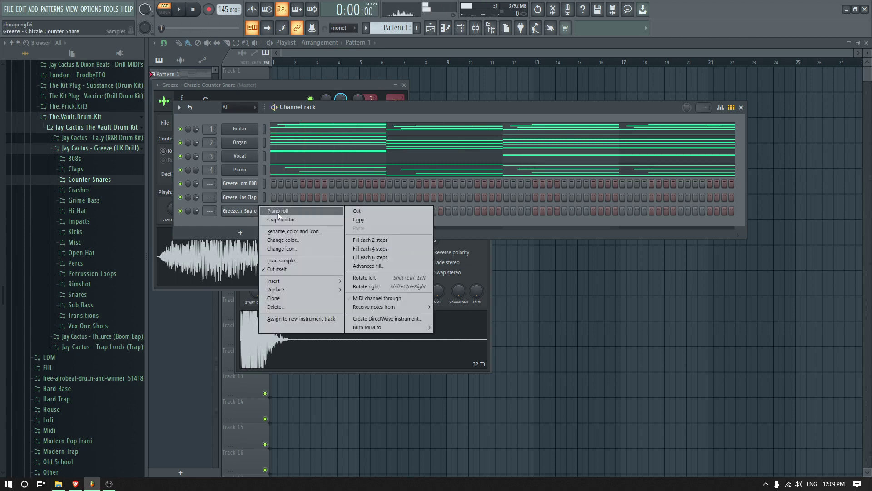
{"action": "left_click", "coordinate": [269, 210]}
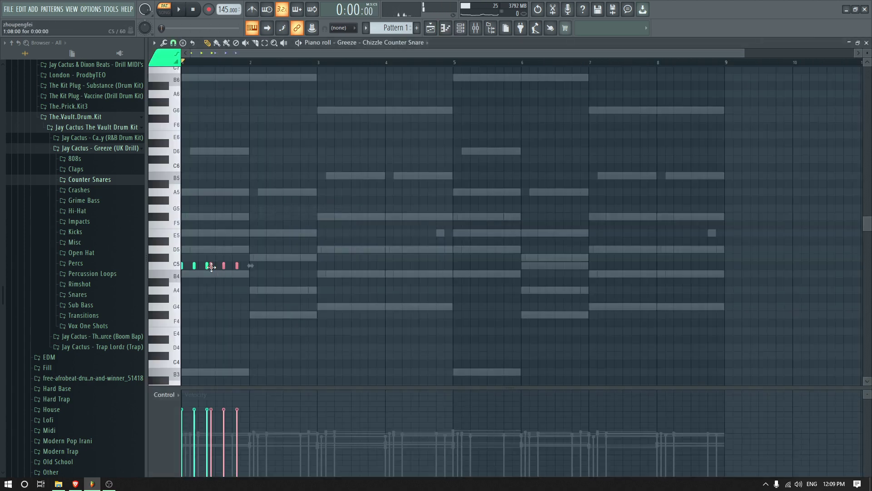
Duplicate the three-hit counter snare pattern across bars 1 to 4, shifting each copy to start on the half bar or bar line
{"action": "key", "text": "ctrl+b"}
{"action": "key", "text": "ctrl+b"}
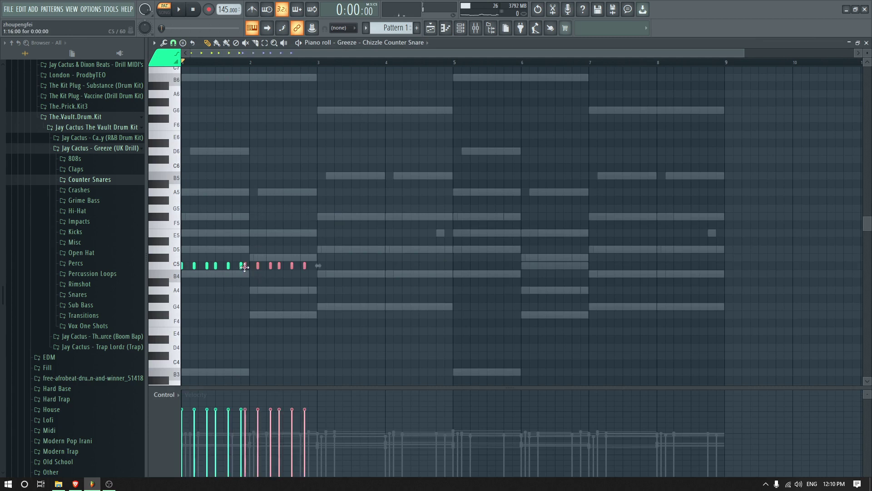
{"action": "left_click_drag", "start_coordinate": [252, 270], "coordinate": [249, 270]}
{"action": "left_click", "coordinate": [263, 292], "text": "ctrl"}
{"action": "key", "text": "ctrl+b"}
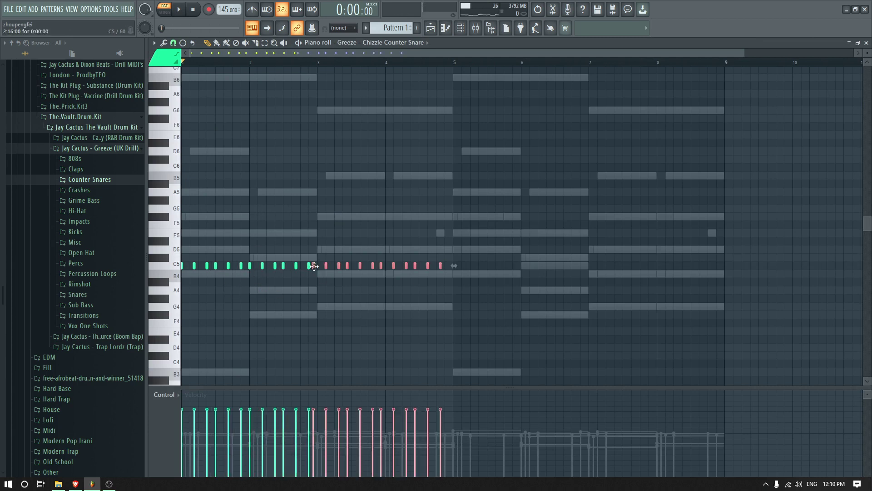
{"action": "left_click_drag", "start_coordinate": [314, 268], "coordinate": [317, 269]}
{"action": "left_click", "coordinate": [331, 292], "text": "ctrl"}
Play back the counter snare pattern with the melody and close the piano roll
{"action": "key", "text": "space"}
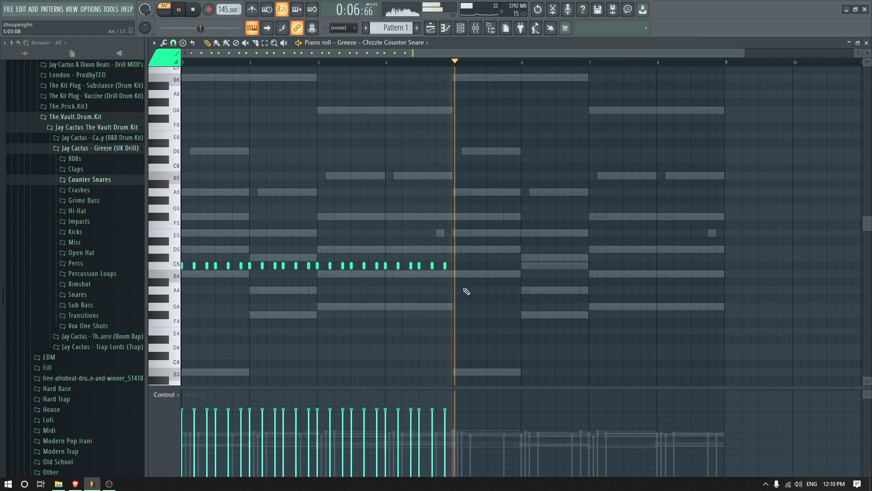
{"action": "key", "text": "space"}
{"action": "scroll", "coordinate": [299, 287], "scroll_direction": "up", "scroll_amount": 1}
{"action": "left_click", "coordinate": [866, 42]}
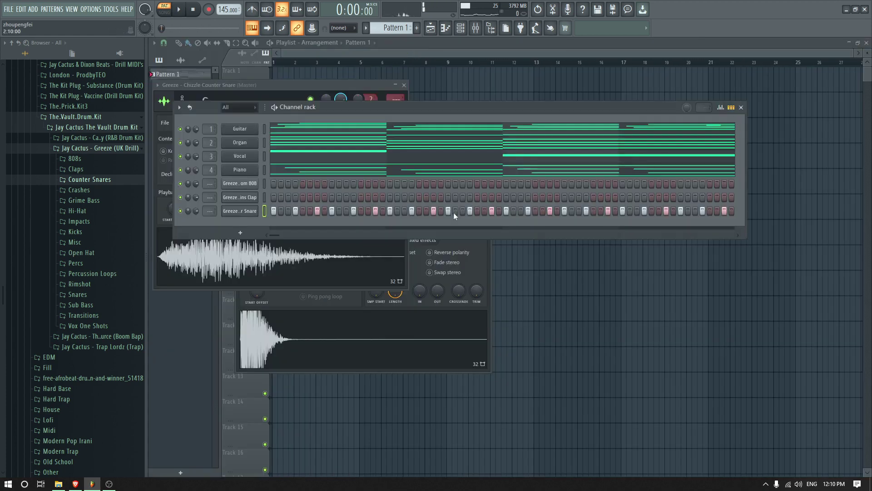
Place Brains Clap hits on step 9 of bar 1 and steps 7, 11 and 15 of bar 2, checking them during playback
{"action": "left_click", "coordinate": [332, 197]}
{"action": "key", "text": "space"}
{"action": "left_click", "coordinate": [435, 197]}
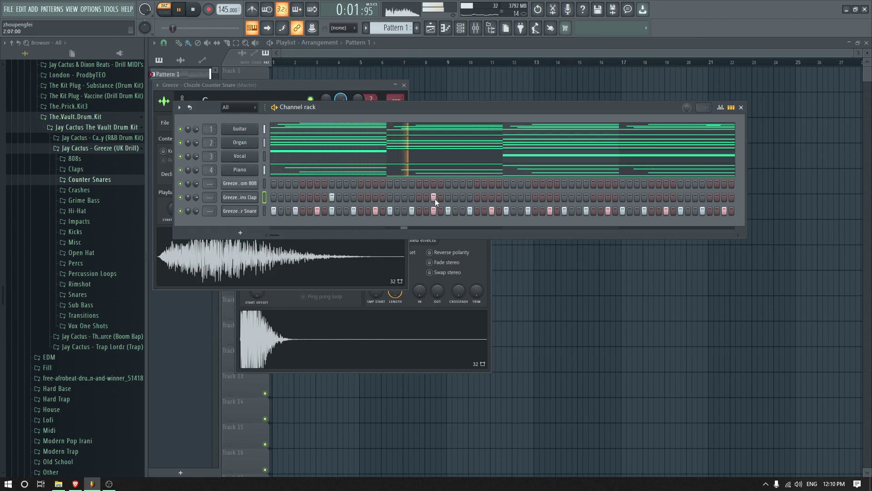
{"action": "key", "text": "space"}
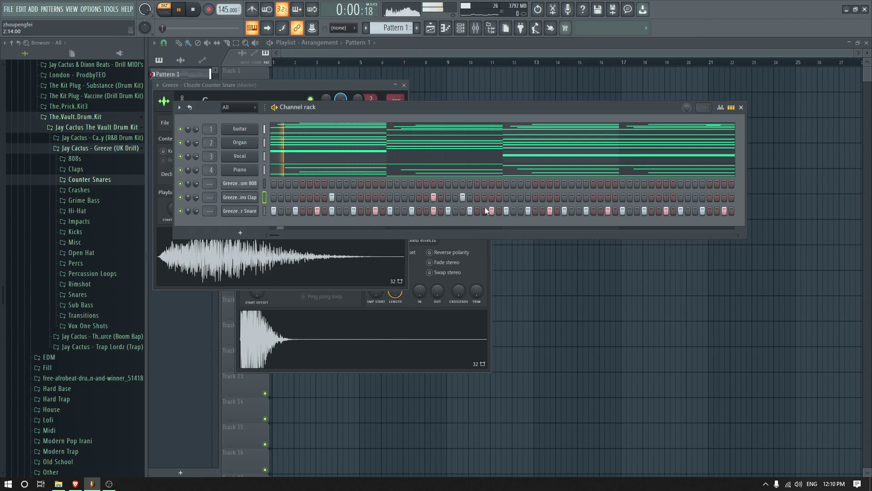
{"action": "left_click", "coordinate": [506, 198]}
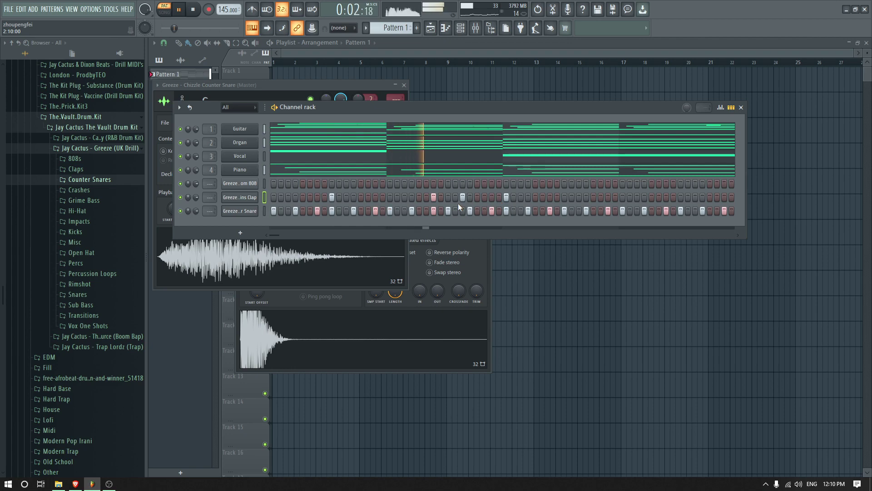
{"action": "key", "text": "space"}
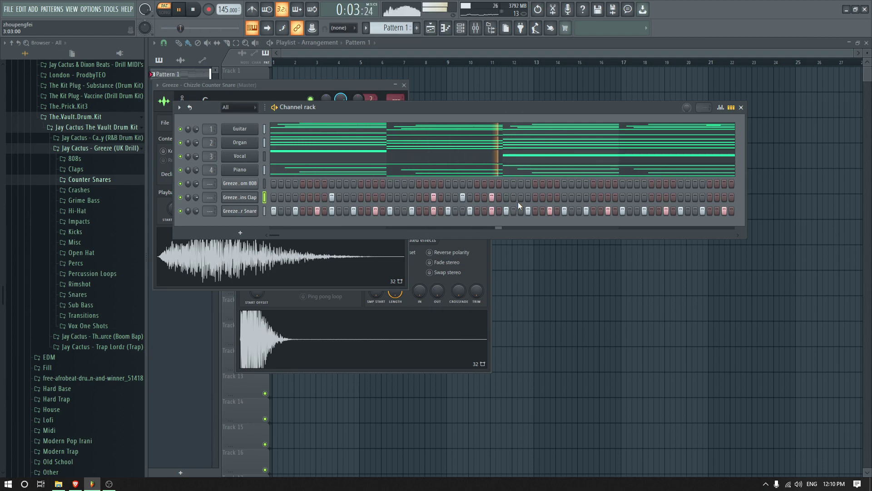
{"action": "key", "text": "space"}
Copy the two-bar Brains Clap pattern into bars 3 and 4 in its piano roll and deselect the notes
{"action": "right_click", "coordinate": [251, 195]}
{"action": "left_click", "coordinate": [278, 197]}
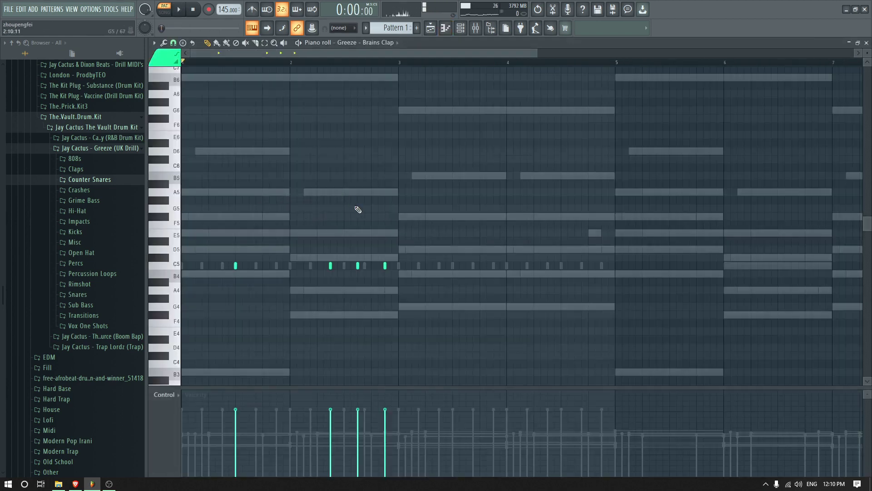
{"action": "left_click_drag", "start_coordinate": [392, 266], "coordinate": [439, 270]}
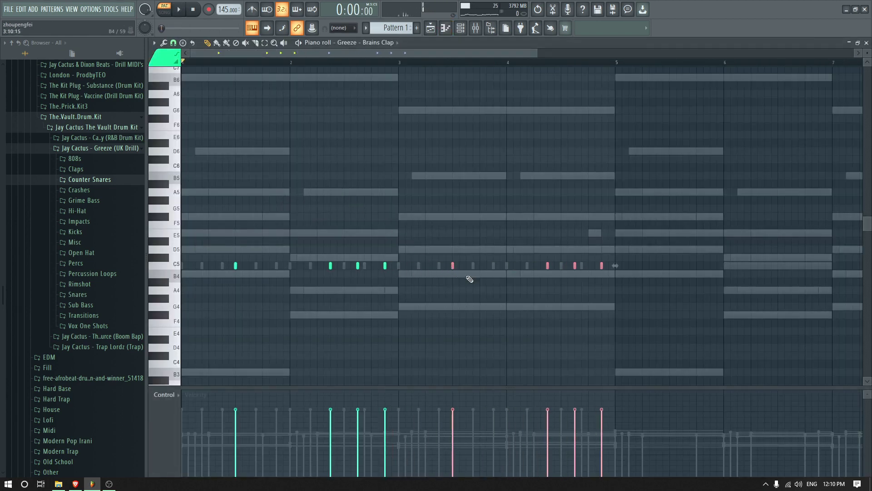
{"action": "key", "text": "ctrl+d"}
Add a clap hit on step 13 of bar 4 and delete the hit on step 7 of that bar during playback
{"action": "key", "text": "space"}
{"action": "left_click", "coordinate": [590, 267]}
{"action": "right_click", "coordinate": [547, 267]}
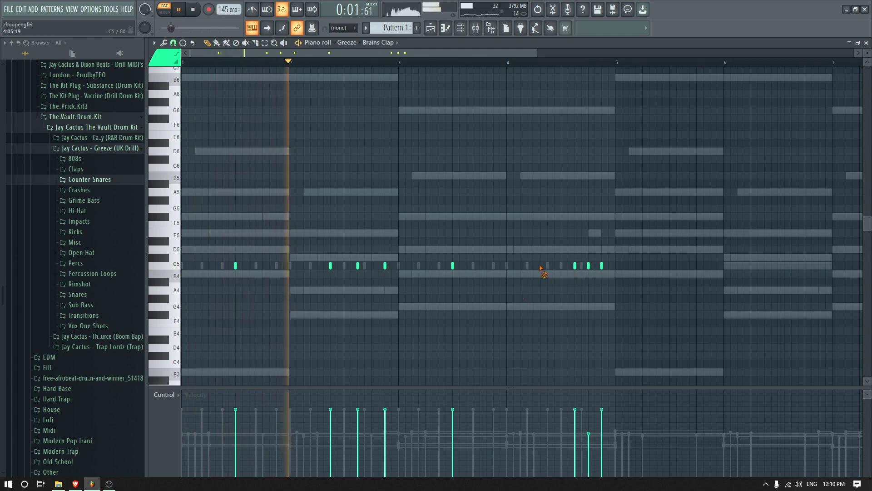
Delete the clap hit on step 15 of bar 4 and raise the step 13 hit's velocity, checking it in playback
{"action": "right_click", "coordinate": [601, 267]}
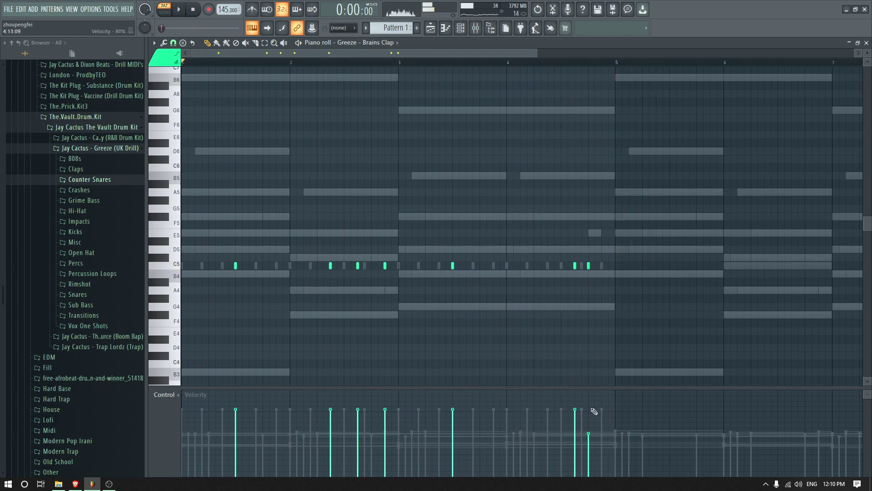
{"action": "left_click", "coordinate": [591, 407]}
{"action": "key", "text": "space"}
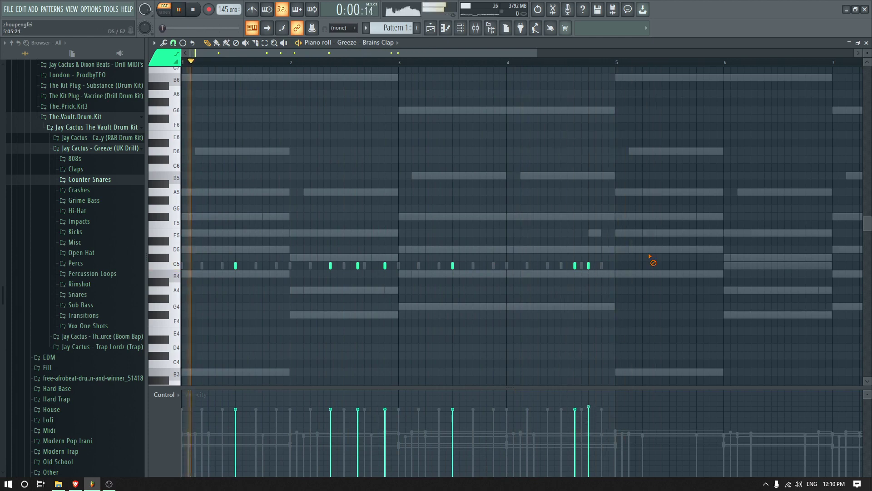
Copy the four-bar Brains Clap pattern into bars 5 to 8 and add a clap hit on step 15 of bar 8
{"action": "key", "text": "ctrl+b"}
{"action": "left_click_drag", "start_coordinate": [440, 267], "coordinate": [513, 270]}
{"action": "left_click", "coordinate": [537, 287], "text": "ctrl"}
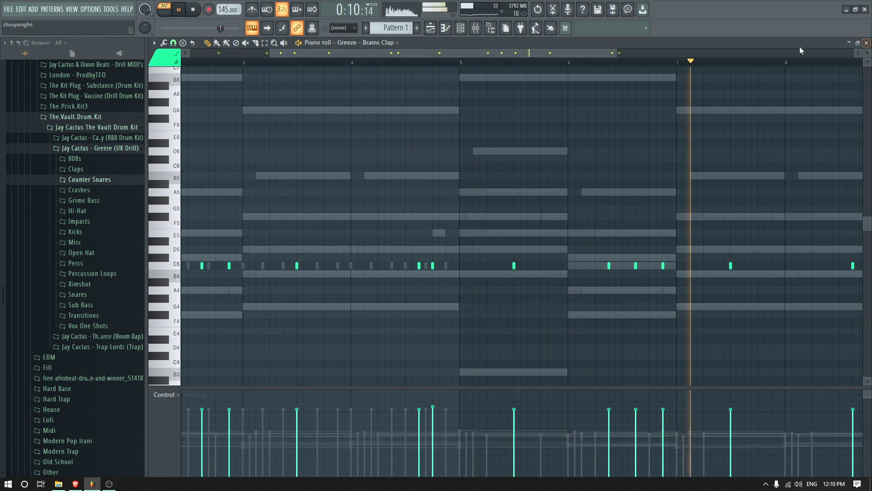
{"action": "left_click_drag", "start_coordinate": [583, 52], "coordinate": [751, 109]}
{"action": "left_click", "coordinate": [552, 266]}
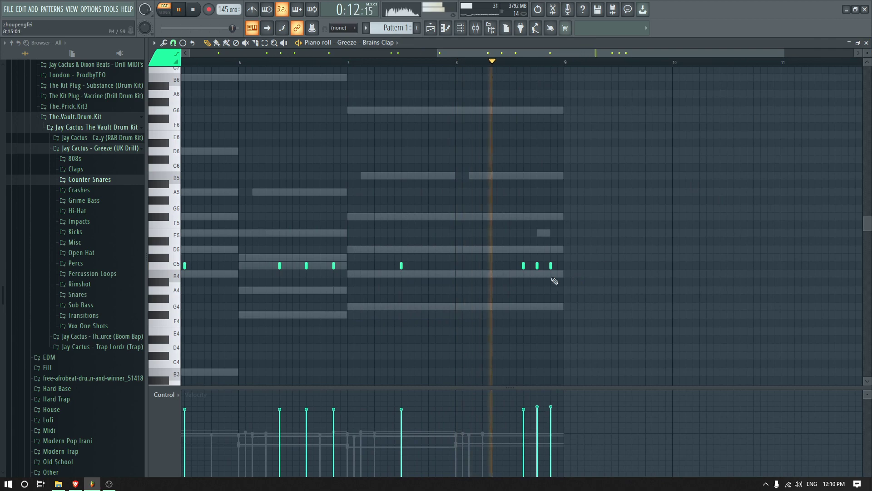
{"action": "left_click", "coordinate": [552, 418]}
{"action": "left_click", "coordinate": [866, 43]}
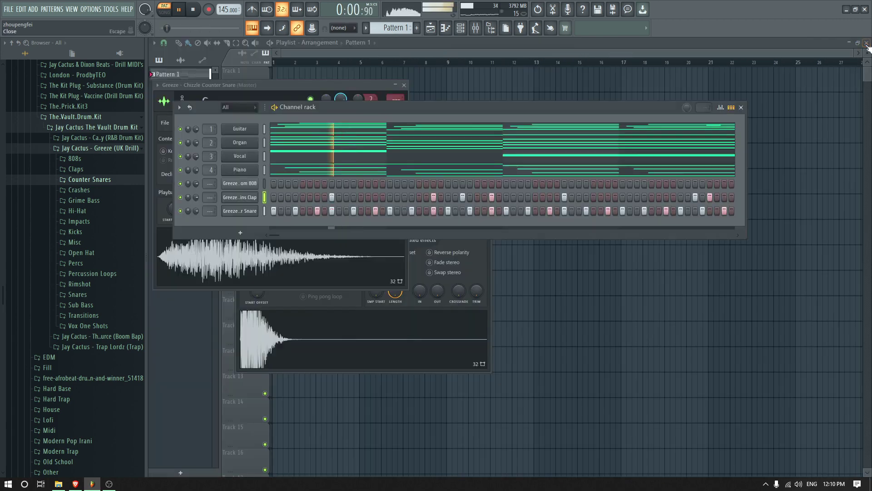
Add Chizzle Counter Snare hits at C5 on step 2 of bars 1 and 3, and at B4 on steps 13 and 16 of bar 4
{"action": "left_click", "coordinate": [731, 107]}
{"action": "left_click", "coordinate": [317, 211]}
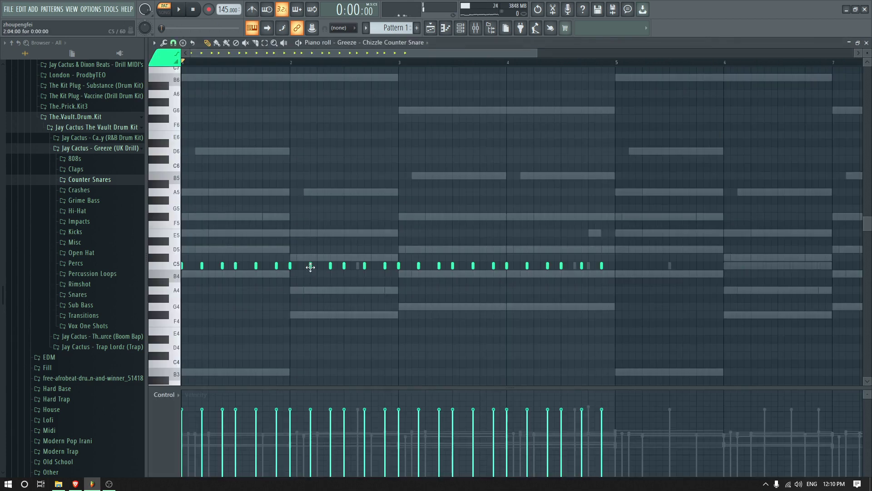
{"action": "left_click", "coordinate": [188, 266]}
{"action": "key", "text": "space"}
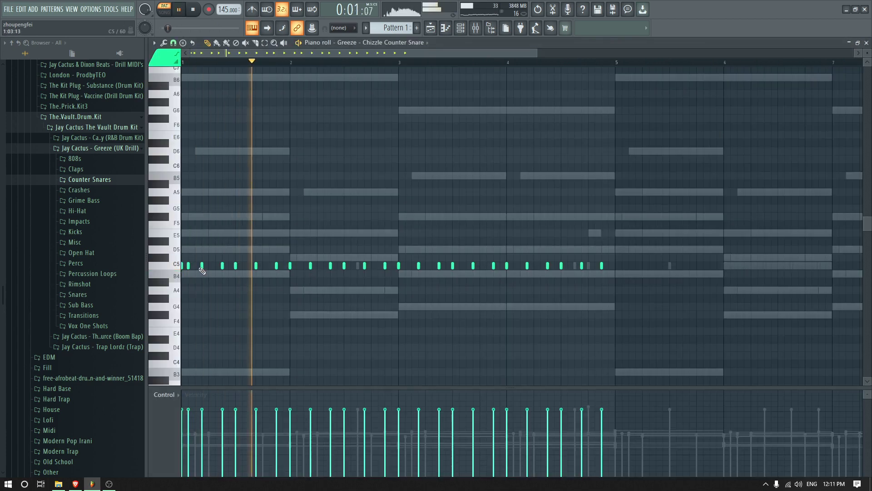
{"action": "left_click", "coordinate": [404, 265]}
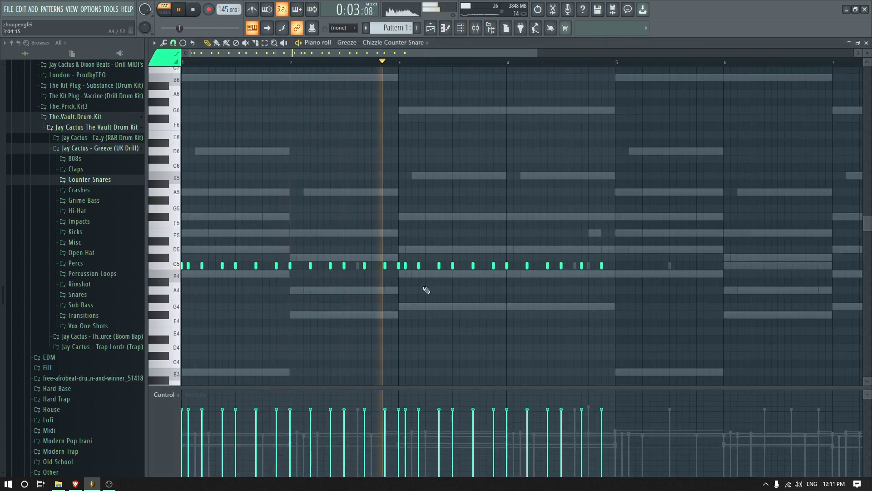
{"action": "left_click", "coordinate": [588, 274]}
{"action": "left_click", "coordinate": [608, 274]}
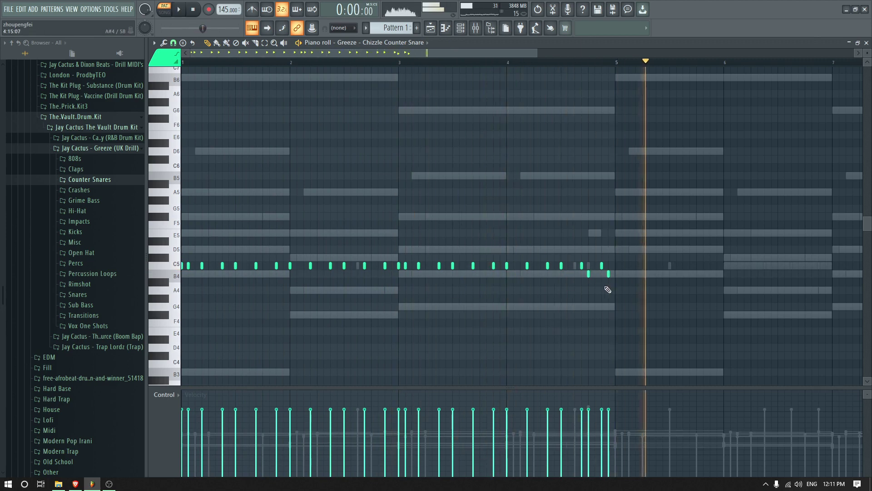
{"action": "key", "text": "space"}
Copy the four-bar counter snare pattern into bars 5 to 8 and slightly randomize the velocity of all its notes
{"action": "key", "text": "ctrl+b"}
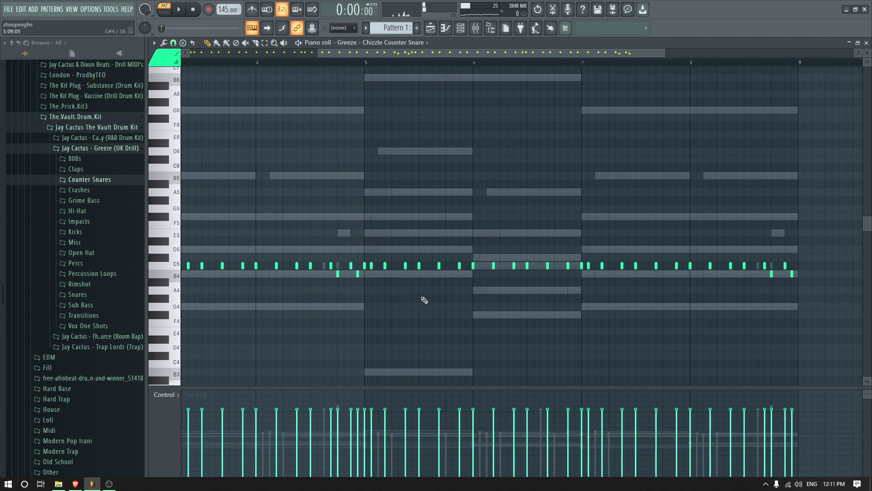
{"action": "key", "text": "ctrl+a"}
{"action": "key", "text": "alt+r"}
{"action": "left_click_drag", "start_coordinate": [417, 286], "coordinate": [418, 278]}
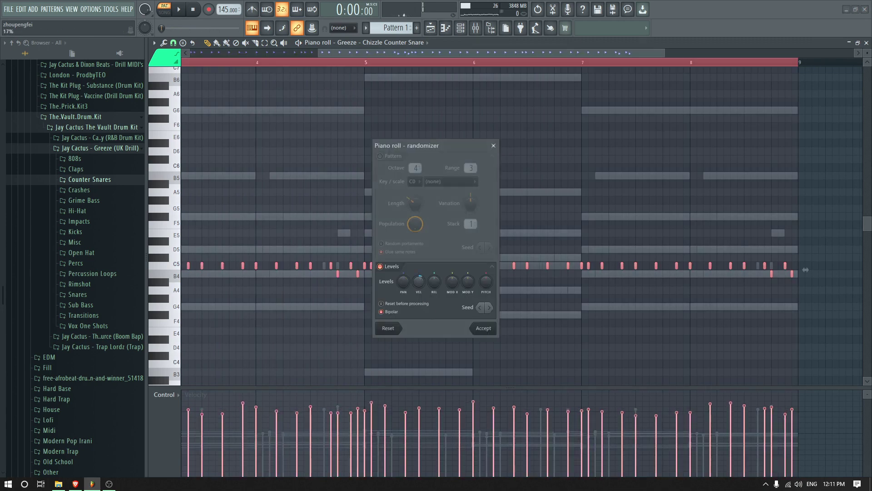
{"action": "left_click", "coordinate": [496, 327]}
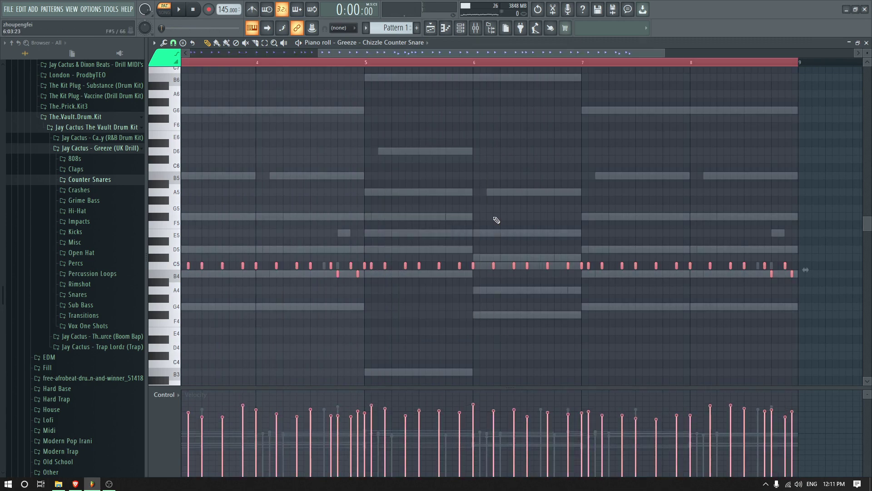
Close the counter snare piano roll and both open sampler windows
{"action": "left_click", "coordinate": [866, 43]}
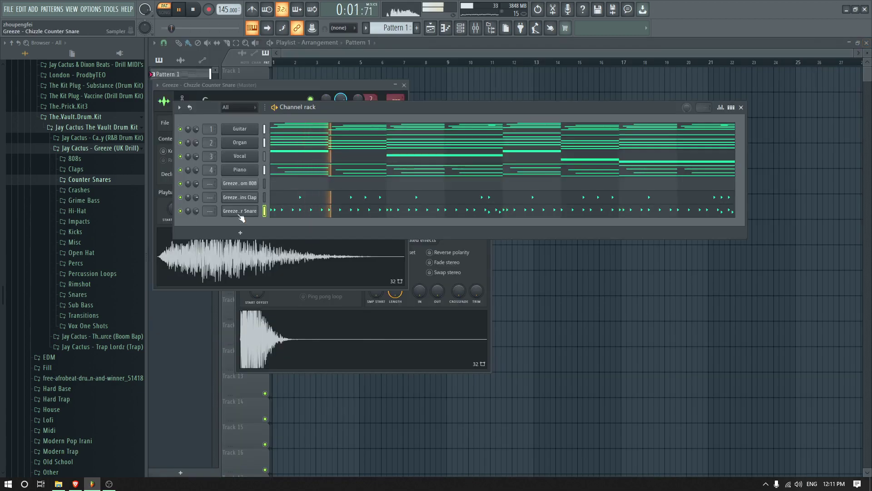
{"action": "left_click", "coordinate": [405, 86]}
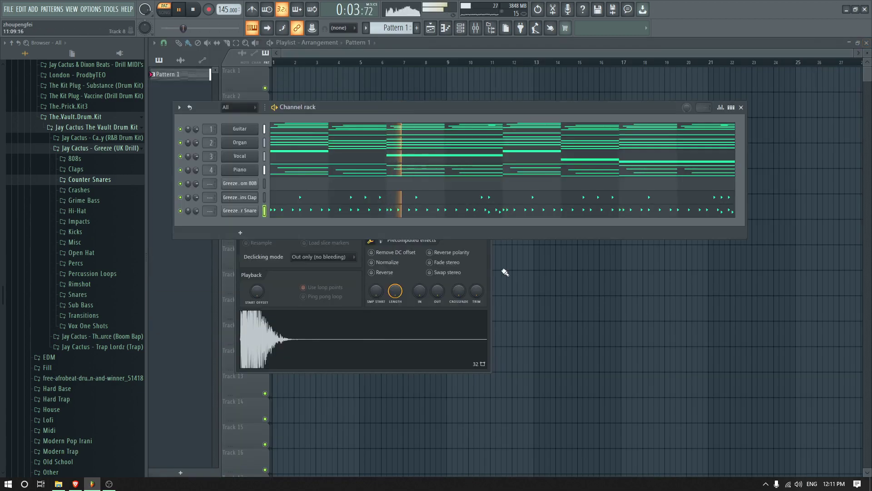
{"action": "left_click", "coordinate": [487, 168]}
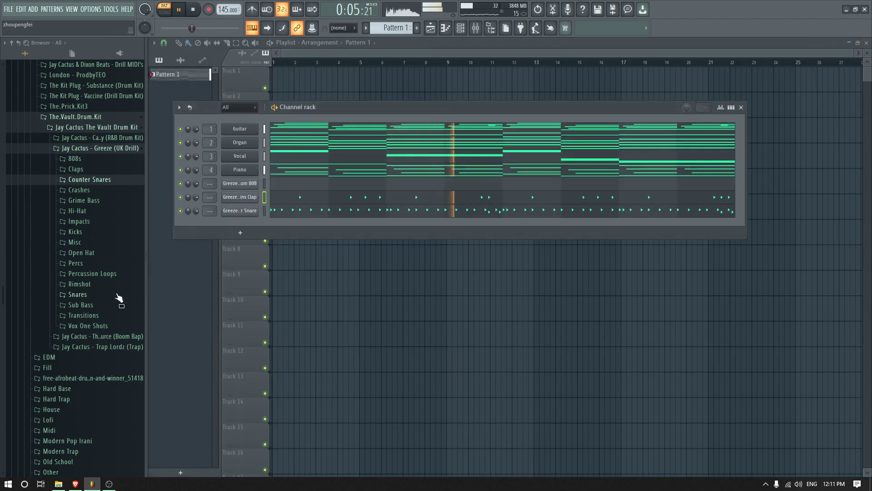
Audition several rim samples in the Greeze (UK Drill) kit's Rimshot folder
{"action": "left_click", "coordinate": [93, 285]}
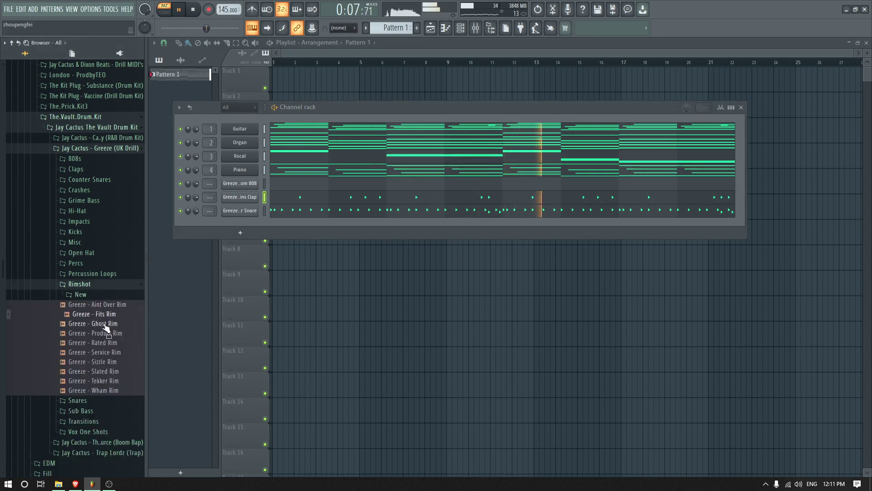
{"action": "left_click", "coordinate": [109, 333]}
{"action": "left_click", "coordinate": [113, 344]}
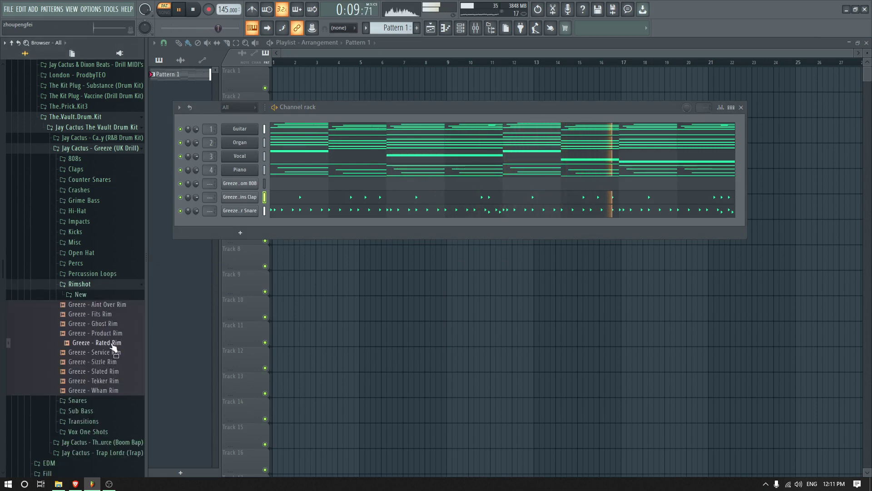
{"action": "left_click", "coordinate": [121, 362]}
{"action": "left_click", "coordinate": [126, 371]}
{"action": "left_click", "coordinate": [81, 285]}
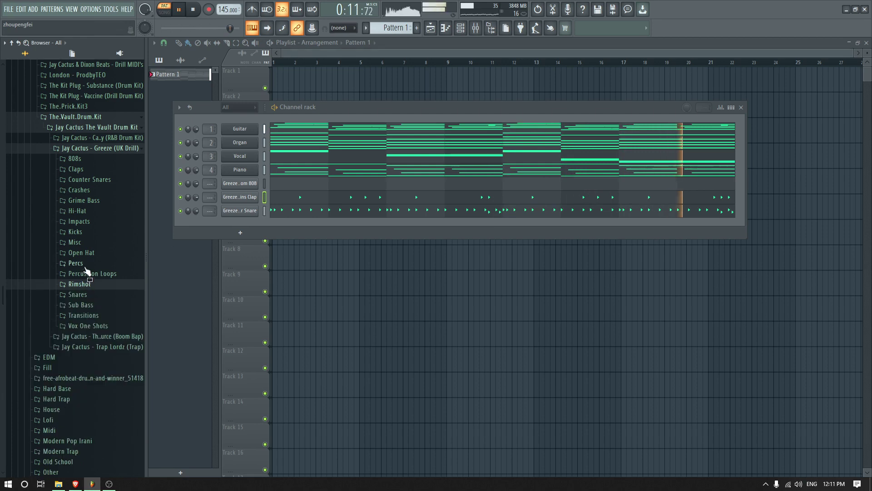
Audition the open hat samples in the same kit, ending with Greeze - Errors Open Hat
{"action": "left_click", "coordinate": [85, 254]}
{"action": "left_click", "coordinate": [91, 264]}
{"action": "left_click", "coordinate": [96, 273]}
{"action": "left_click", "coordinate": [98, 283]}
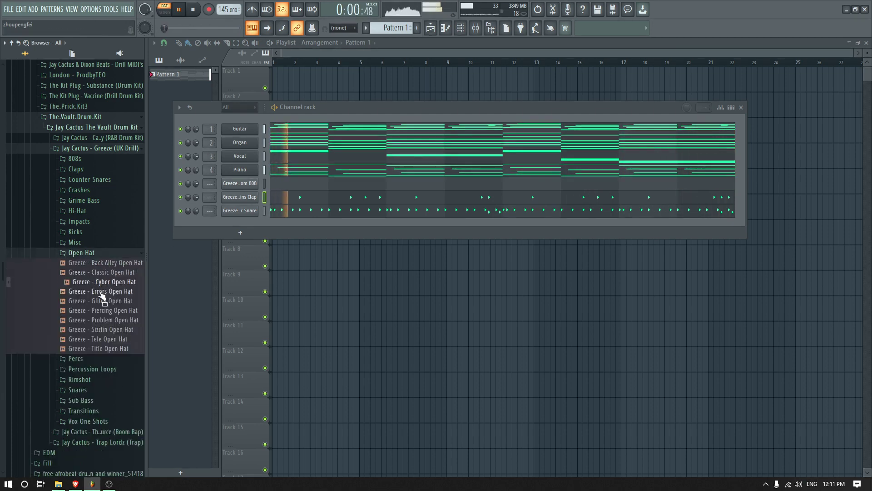
{"action": "left_click", "coordinate": [101, 292]}
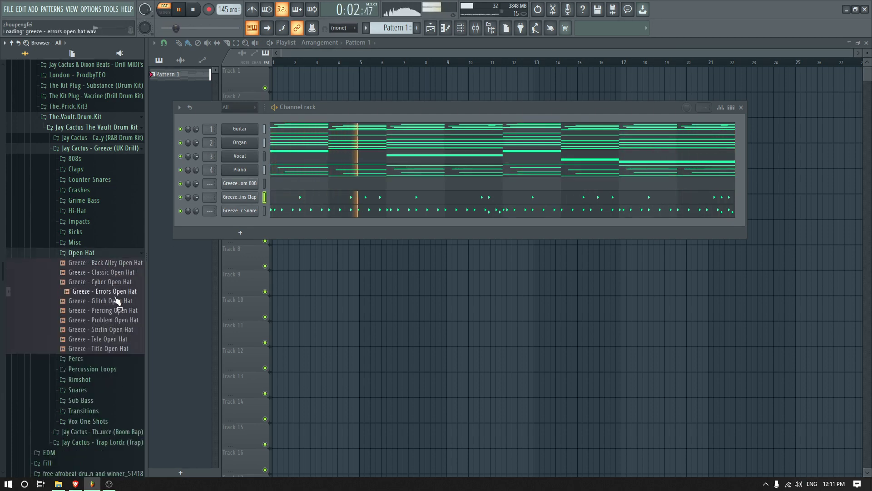
Open the piano roll of the Greeze - Wom 808 channel and place a half-bar B4 note at the start of bar 1
{"action": "left_click", "coordinate": [279, 187]}
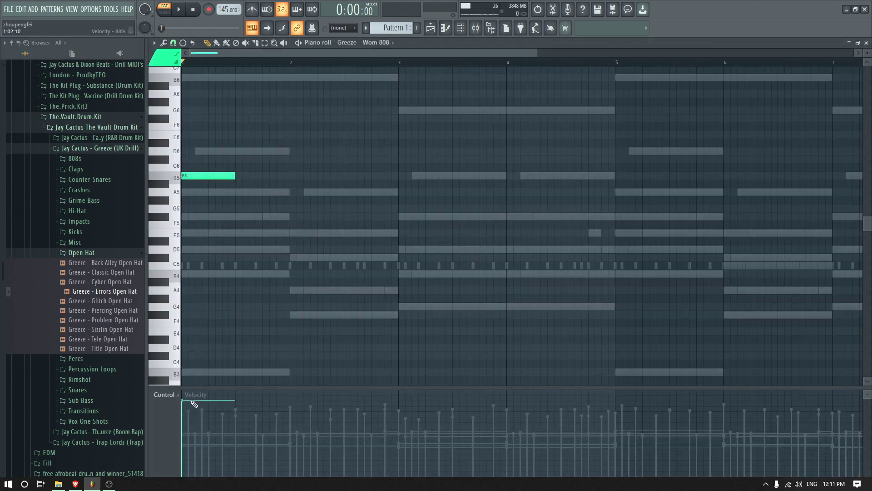
{"action": "key", "text": "space"}
{"action": "key", "text": "space"}
{"action": "left_click_drag", "start_coordinate": [199, 176], "coordinate": [199, 273]}
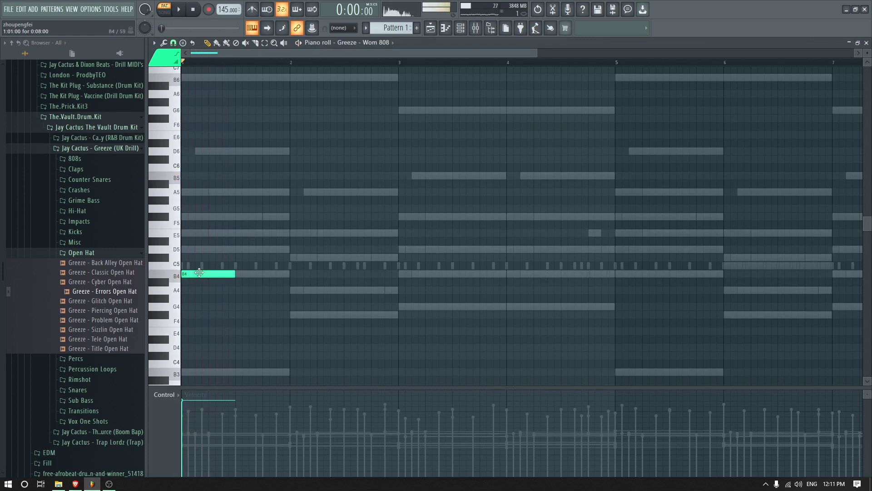
{"action": "key", "text": "space"}
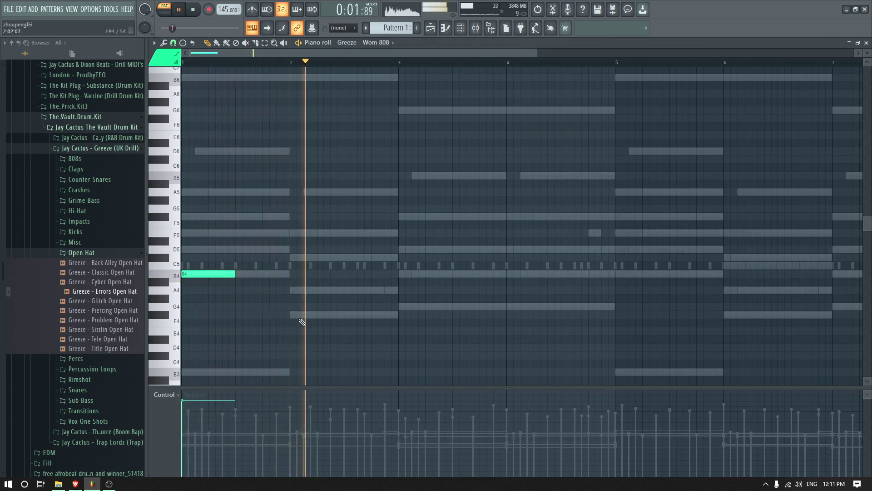
Add two short consecutive F#5 notes at the end of bar 2 of the 808 pattern
{"action": "key", "text": "space"}
{"action": "mouse_move", "coordinate": [292, 318]}
{"action": "left_mouse_down"}
{"action": "mouse_move", "coordinate": [338, 278]}
{"action": "mouse_move", "coordinate": [376, 320]}
{"action": "mouse_move", "coordinate": [477, 315]}
{"action": "mouse_move", "coordinate": [425, 315]}
{"action": "mouse_move", "coordinate": [389, 236]}
{"action": "mouse_move", "coordinate": [389, 180]}
{"action": "mouse_move", "coordinate": [386, 218]}
{"action": "left_mouse_up"}
{"action": "key", "text": "space"}
{"action": "left_click", "coordinate": [389, 219]}
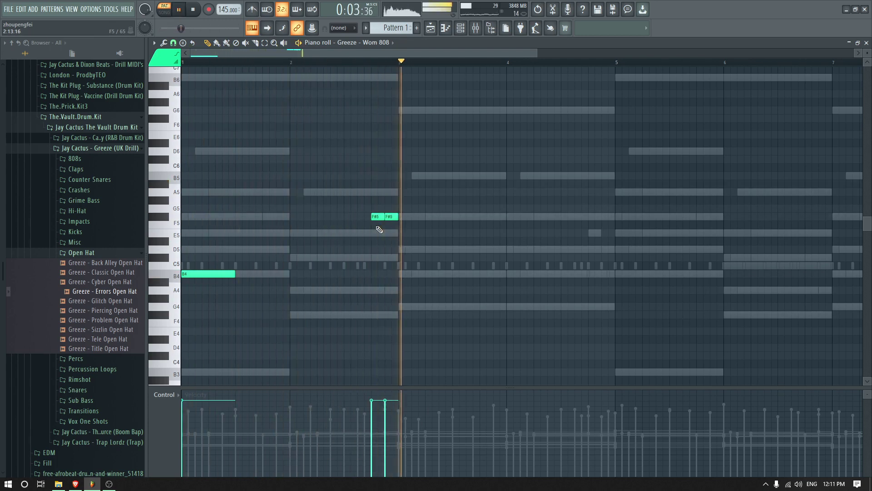
Shorten the first B4 note in bar 1 and add a short B4 directly after it, starting at step 7
{"action": "key", "text": "space"}
{"action": "left_click_drag", "start_coordinate": [197, 274], "coordinate": [235, 275]}
{"action": "key", "text": "space"}
{"action": "key", "text": "space"}
{"action": "left_click", "coordinate": [228, 275]}
{"action": "key", "text": "space"}
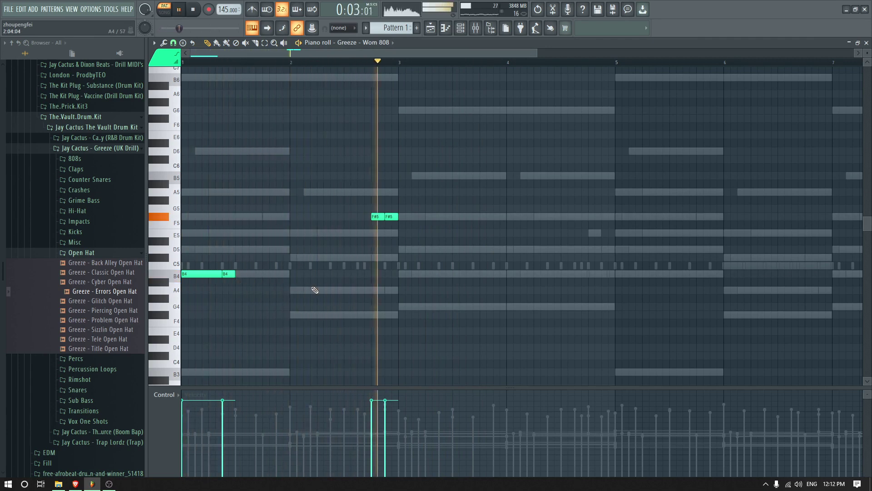
Add a half-bar F#5 note at the start of bar 2, raise the first note of bar 1 to B5, and close the piano roll
{"action": "left_click_drag", "start_coordinate": [292, 315], "coordinate": [321, 218]}
{"action": "key", "text": "space"}
{"action": "key", "text": "space"}
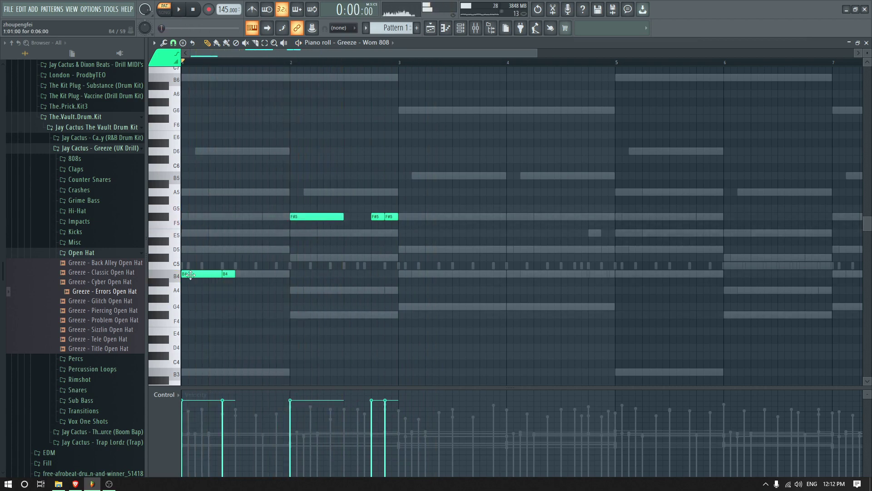
{"action": "key", "text": "space"}
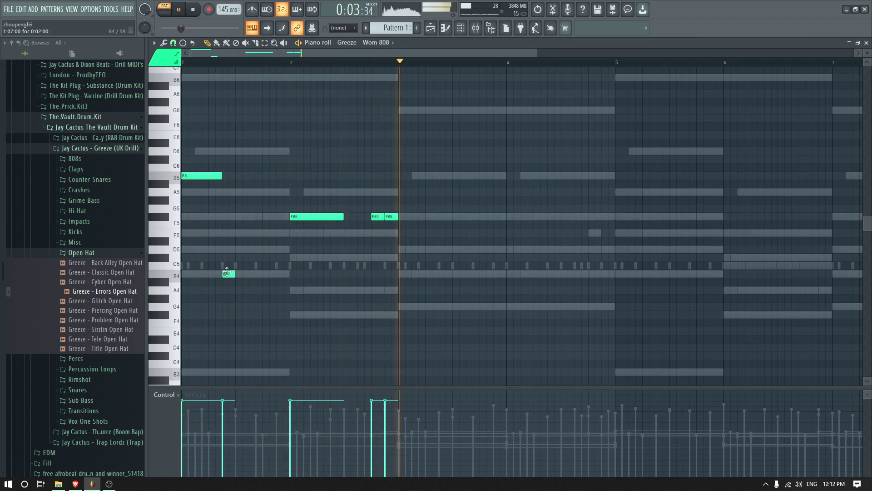
{"action": "key", "text": "space"}
{"action": "left_click", "coordinate": [866, 43]}
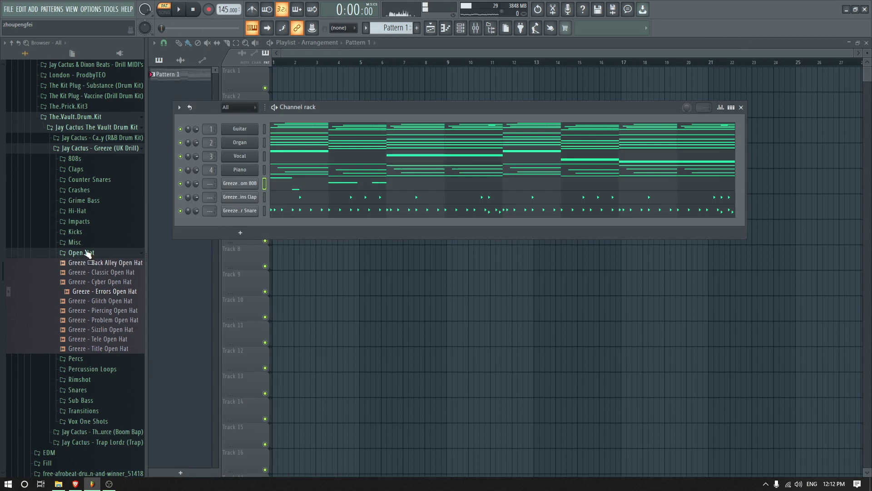
Replace the Wom 808 sample with [808] Fat N Wide from The.Prick.Kit3 and audition it with the bass pattern
{"action": "left_click", "coordinate": [65, 118]}
{"action": "left_click", "coordinate": [82, 107]}
{"action": "left_click", "coordinate": [86, 116]}
{"action": "left_click", "coordinate": [68, 127]}
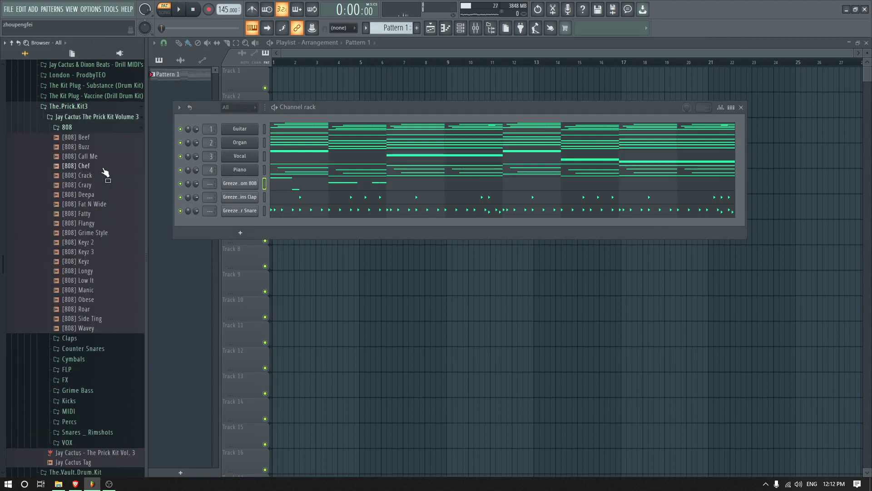
{"action": "left_click_drag", "start_coordinate": [103, 205], "coordinate": [103, 209]}
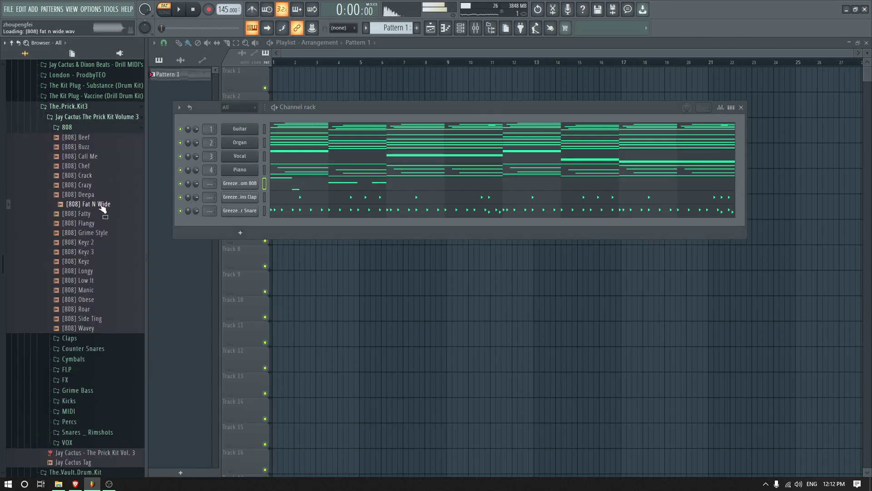
{"action": "left_click", "coordinate": [308, 189]}
{"action": "key", "text": "space"}
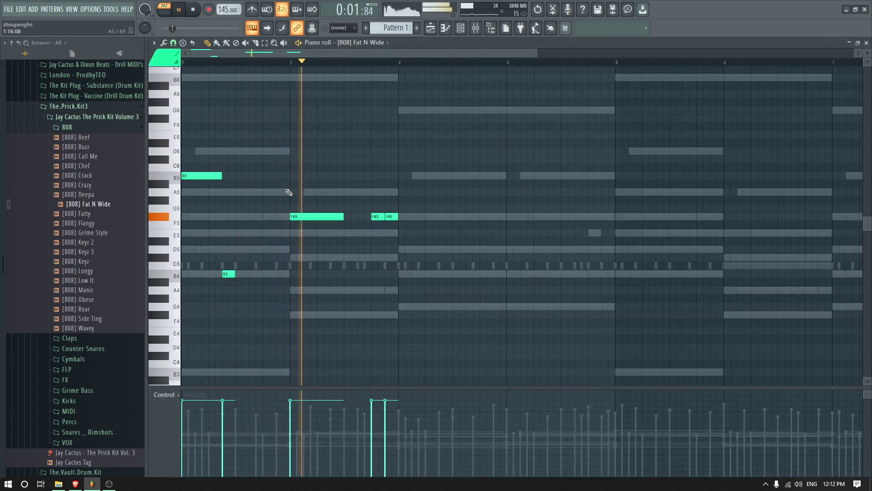
{"action": "left_click", "coordinate": [68, 127]}
{"action": "left_click", "coordinate": [51, 107]}
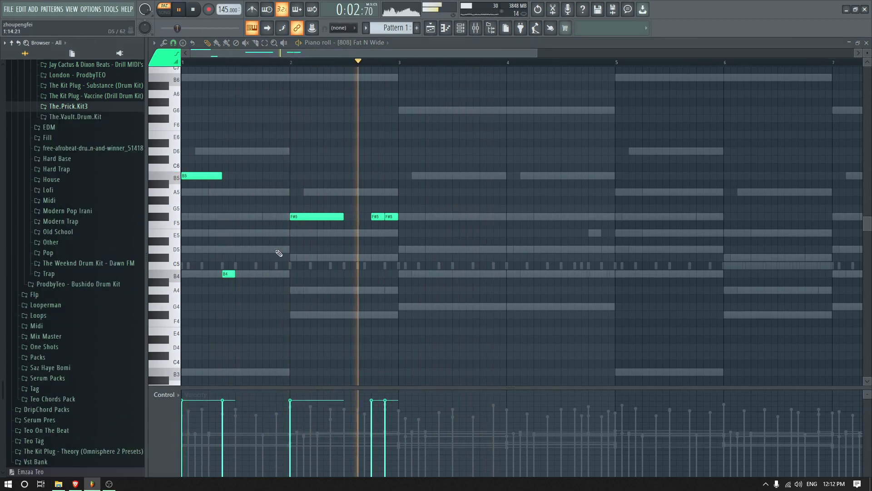
Add three consecutive G5 notes from the start of bar 3, lasting six, four and four steps
{"action": "key", "text": "space"}
{"action": "left_click_drag", "start_coordinate": [415, 250], "coordinate": [417, 201]}
{"action": "key", "text": "space"}
{"action": "left_click", "coordinate": [443, 209]}
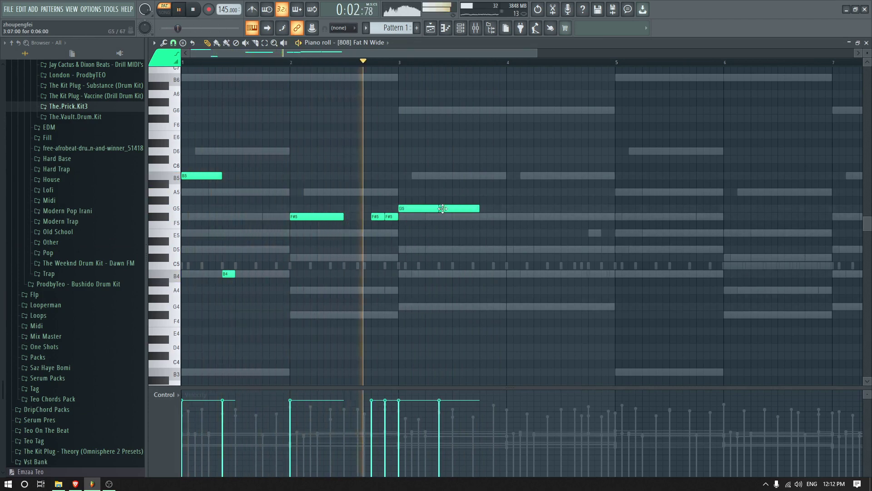
{"action": "key", "text": "space"}
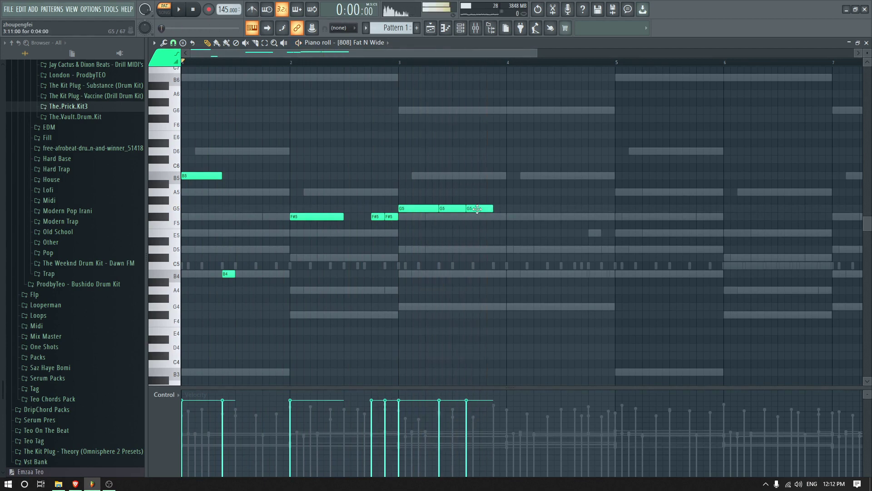
Shorten the last G5 note in bar 3 to two steps and remove the short trial notes placed after it
{"action": "key", "text": "space"}
{"action": "left_click", "coordinate": [500, 209]}
{"action": "left_click_drag", "start_coordinate": [522, 209], "coordinate": [499, 110]}
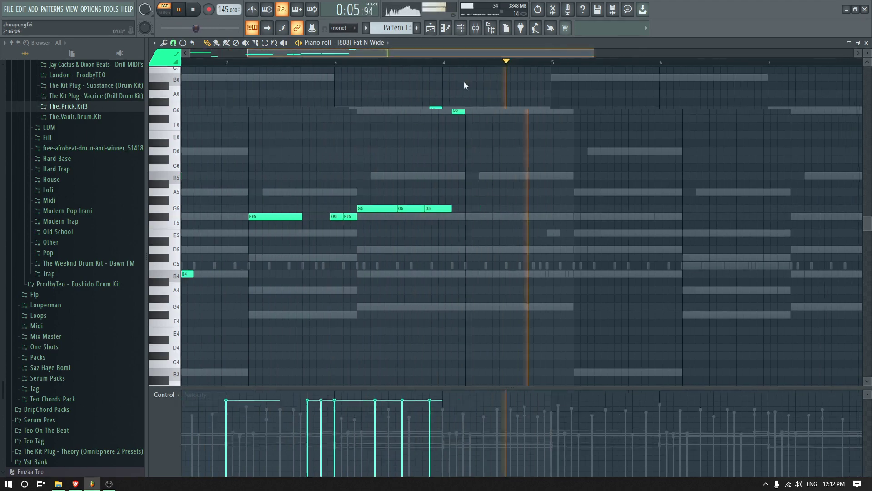
{"action": "key", "text": "space"}
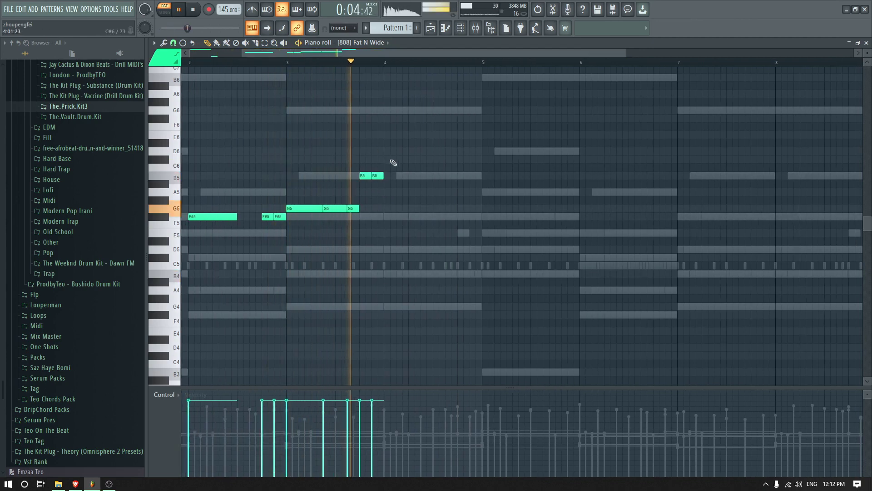
{"action": "key", "text": "space"}
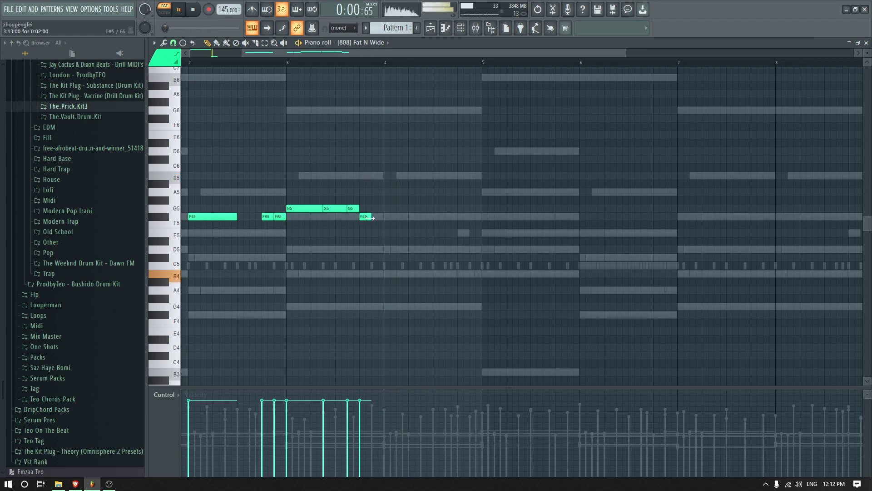
{"action": "right_click", "coordinate": [386, 220]}
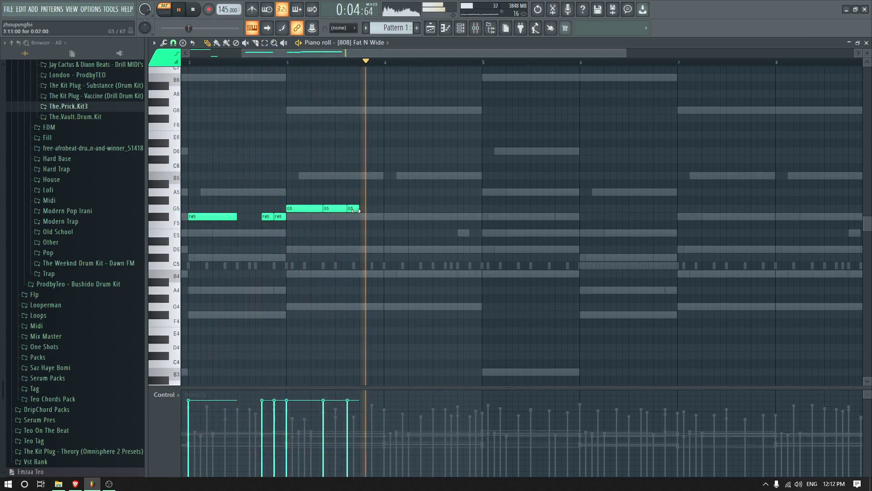
Add a six-step G5 and a short G5 at the start of bar 4, plus two short F#5 notes at its end
{"action": "key", "text": "space"}
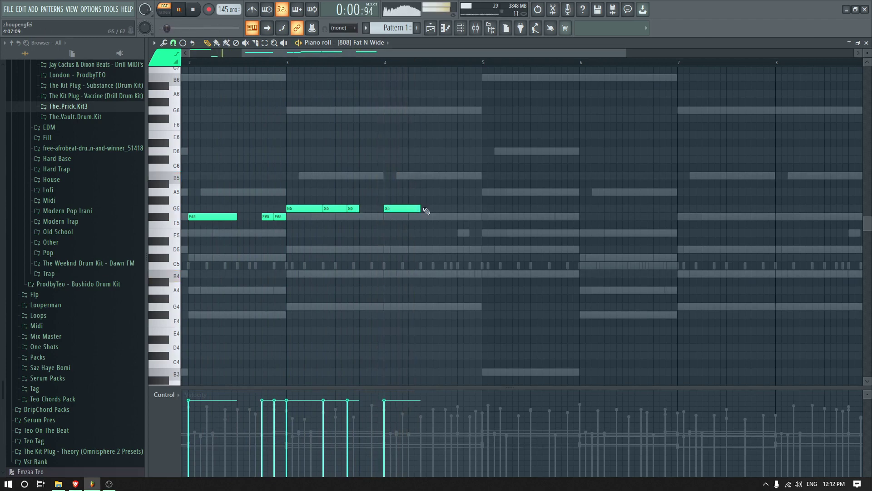
{"action": "left_click_drag", "start_coordinate": [455, 212], "coordinate": [435, 210]}
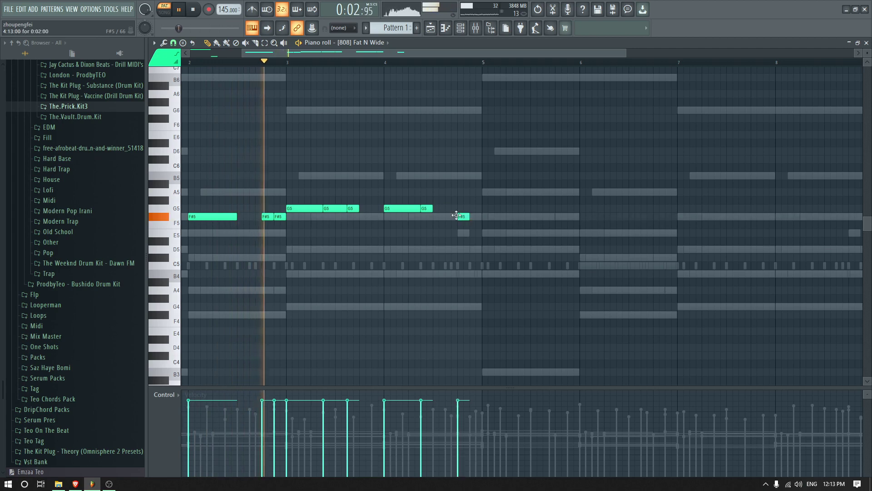
{"action": "left_click", "coordinate": [463, 217]}
{"action": "left_click", "coordinate": [476, 217]}
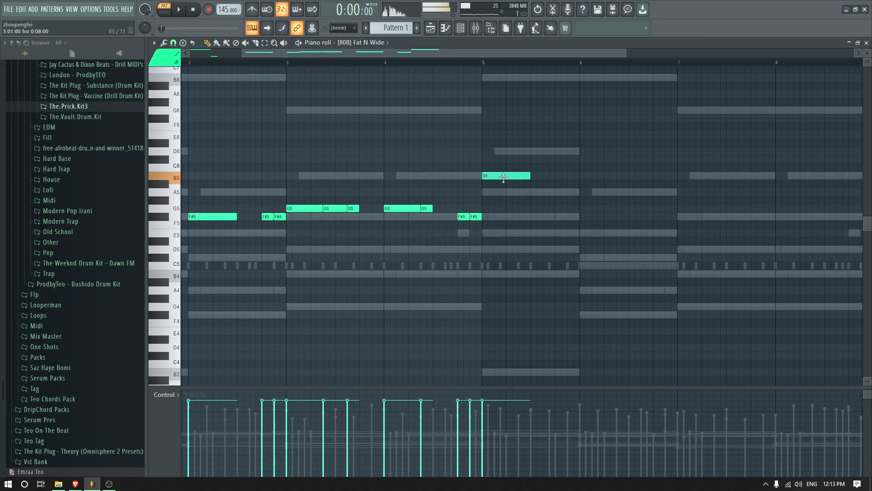
Stretch the B5 note across all of bar 5 and start bar 6 with a six-step F#5 followed by a short F#5
{"action": "left_click_drag", "start_coordinate": [572, 181], "coordinate": [579, 182]}
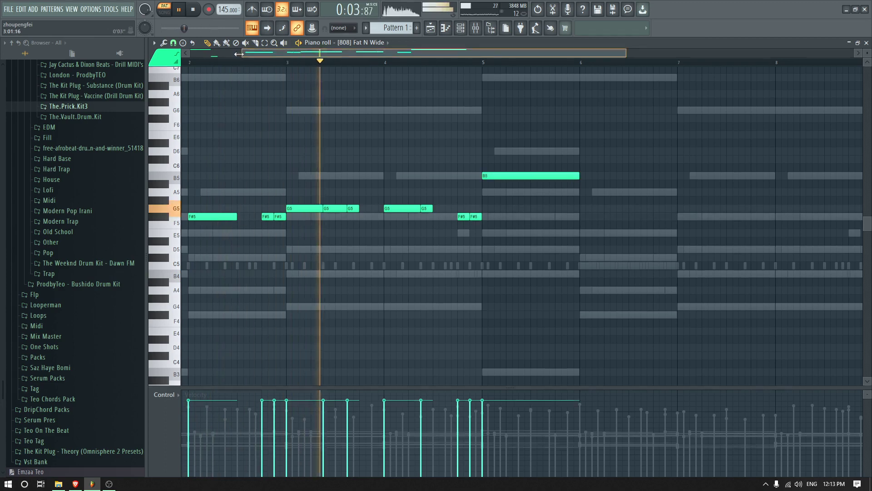
{"action": "left_click_drag", "start_coordinate": [243, 54], "coordinate": [190, 55]}
{"action": "left_click_drag", "start_coordinate": [389, 53], "coordinate": [479, 78]}
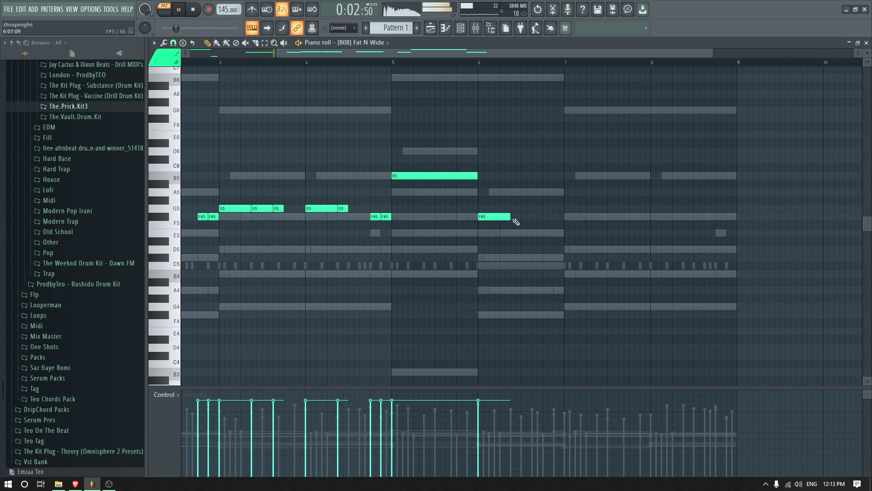
{"action": "left_click", "coordinate": [515, 218]}
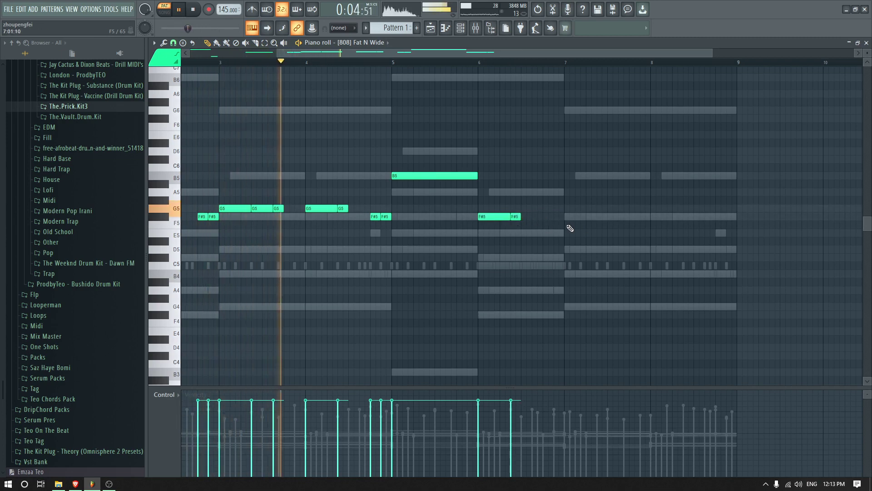
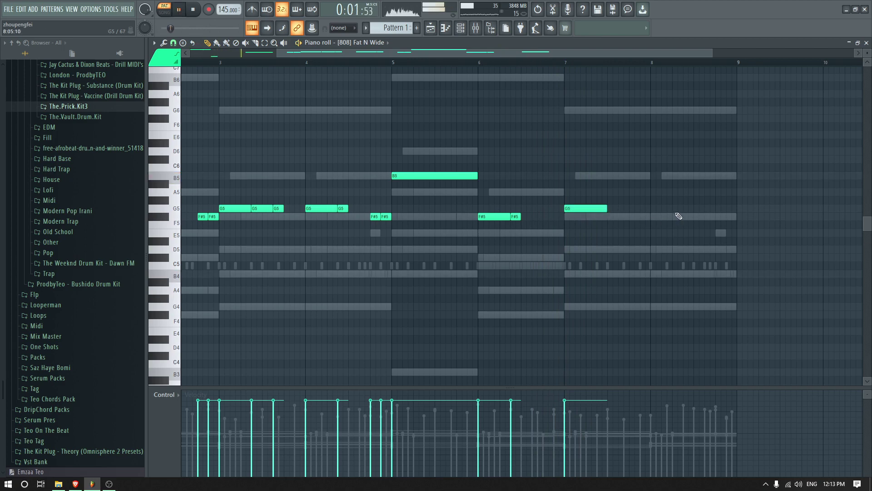
Add four successive G5 notes in bar 8, starting at step 7 and running towards the end of the bar
{"action": "left_click_drag", "start_coordinate": [719, 209], "coordinate": [694, 211]}
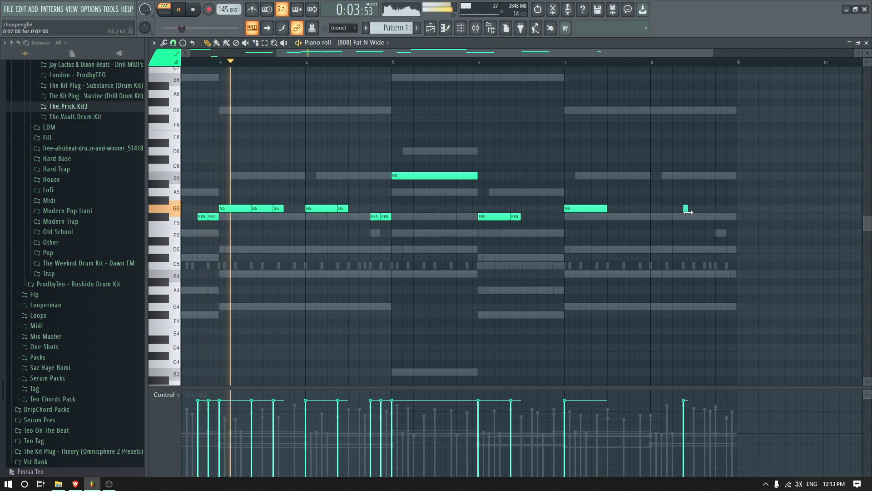
{"action": "left_click", "coordinate": [698, 209]}
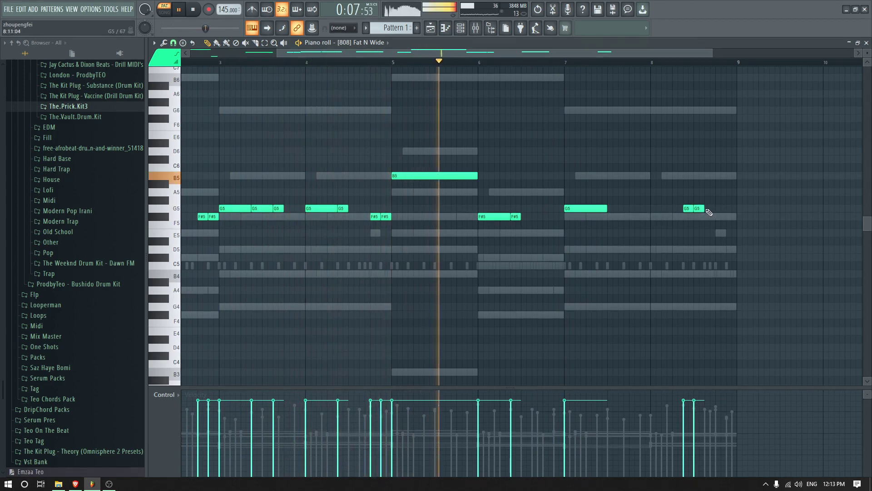
{"action": "left_click", "coordinate": [709, 211]}
{"action": "left_click_drag", "start_coordinate": [714, 209], "coordinate": [736, 211]}
{"action": "left_click", "coordinate": [730, 209]}
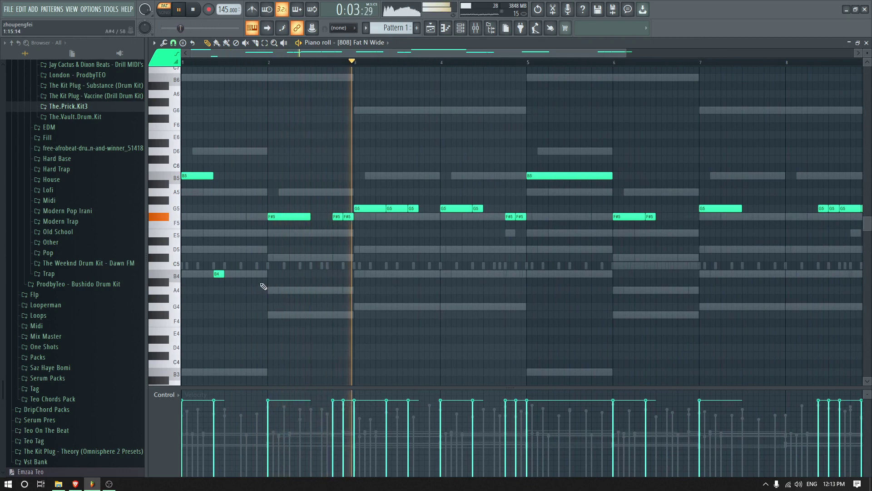
Change the snap setting and add a half-step A5 note just before the two short F#5 notes in bar 2
{"action": "left_click", "coordinate": [173, 43]}
{"action": "left_click", "coordinate": [184, 122]}
{"action": "key", "text": "space"}
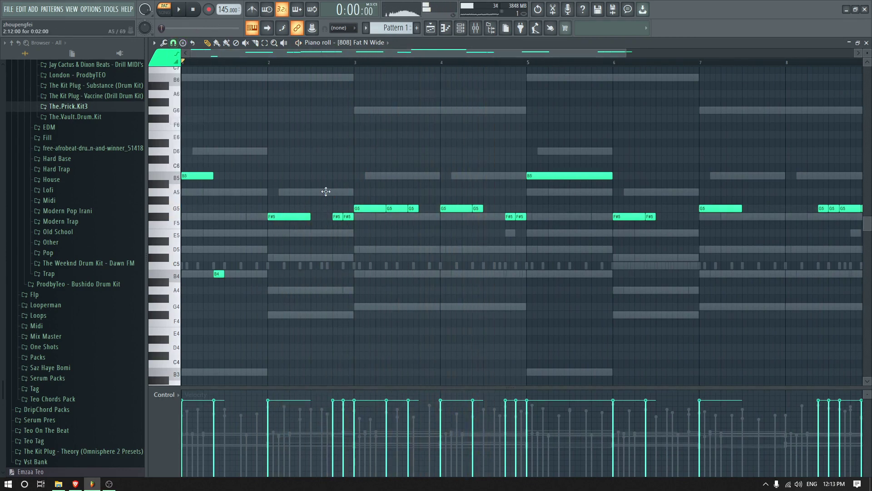
{"action": "left_click", "coordinate": [328, 191]}
{"action": "scroll", "coordinate": [331, 200], "scroll_direction": "up", "scroll_amount": 3}
{"action": "left_click", "coordinate": [320, 193]}
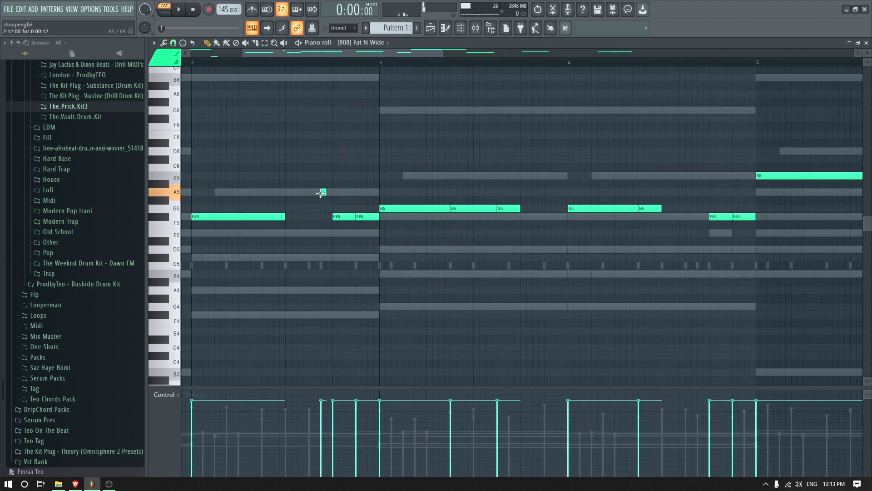
Turn the half-step A5 note in bar 2 into a slide note and change the grid snap setting
{"action": "double_click", "coordinate": [324, 193]}
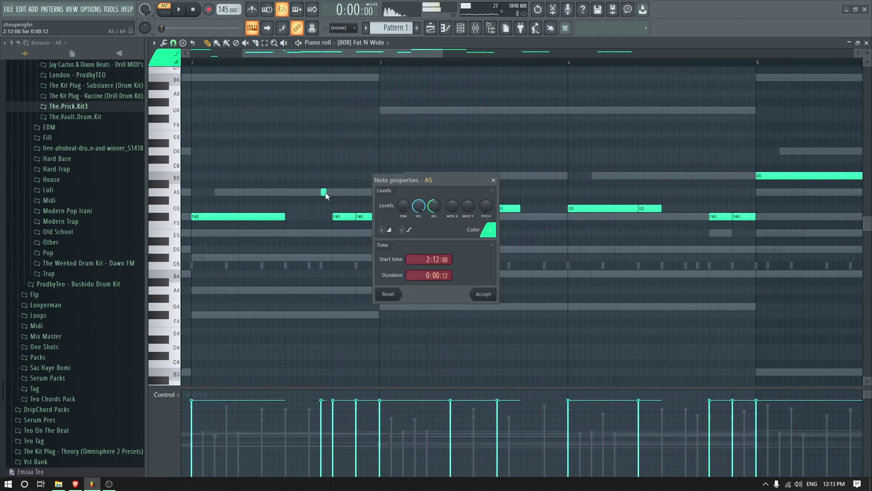
{"action": "left_click", "coordinate": [491, 296]}
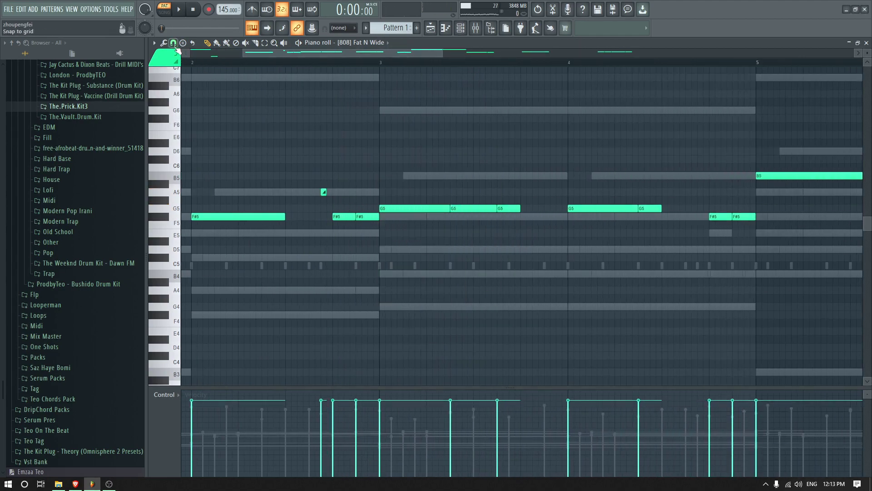
{"action": "left_click", "coordinate": [173, 42]}
{"action": "left_click", "coordinate": [183, 129]}
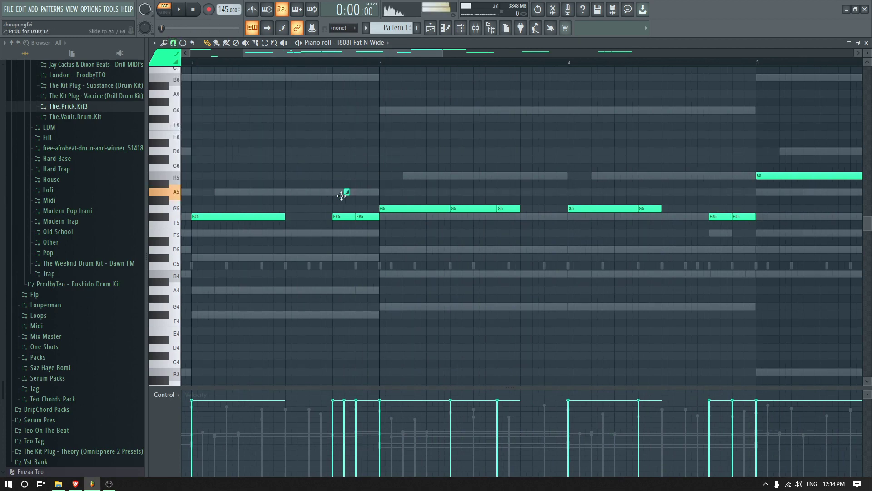
Move the slide note to B5 over the first short F#5 of bar 2 and add a G6 slide over the second
{"action": "key", "text": "space"}
{"action": "left_click_drag", "start_coordinate": [341, 195], "coordinate": [335, 176]}
{"action": "left_click", "coordinate": [359, 175]}
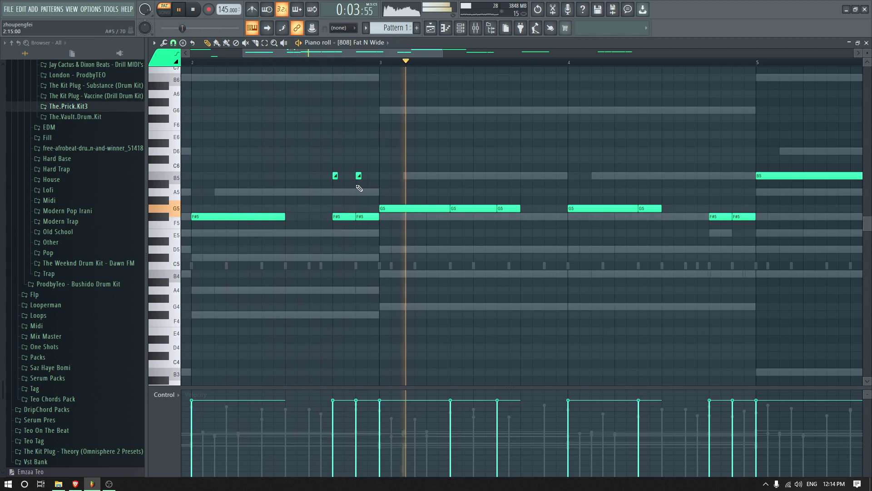
{"action": "key", "text": "space"}
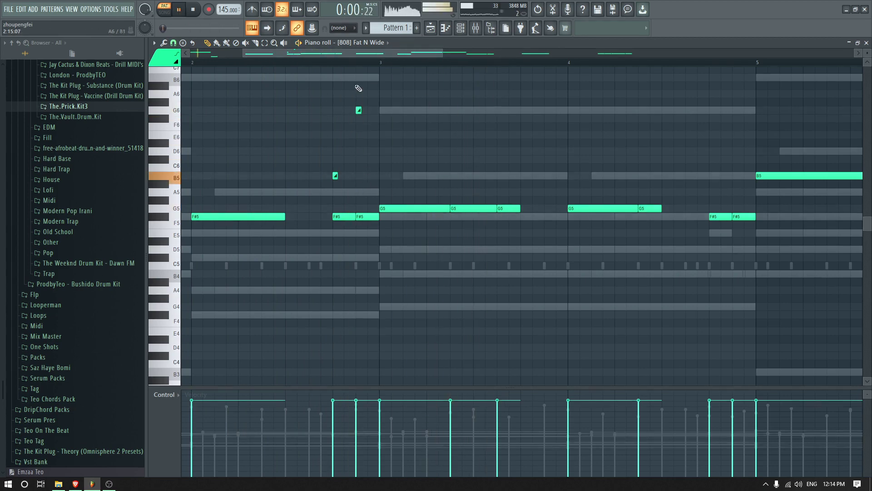
{"action": "left_click_drag", "start_coordinate": [241, 54], "coordinate": [188, 54]}
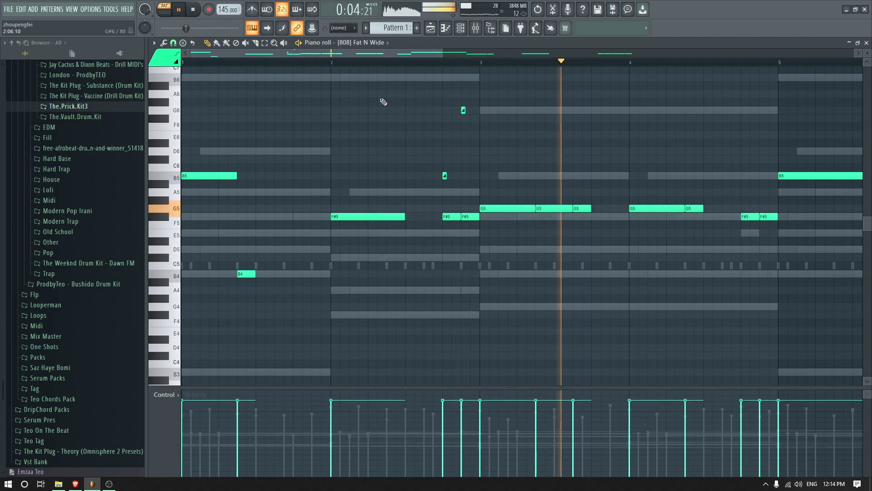
Place a B5 slide note over the third G5 note of bar 3, removing the trial slide over the second
{"action": "key", "text": "space"}
{"action": "left_click_drag", "start_coordinate": [363, 54], "coordinate": [433, 54]}
{"action": "left_click", "coordinate": [348, 175]}
{"action": "key", "text": "space"}
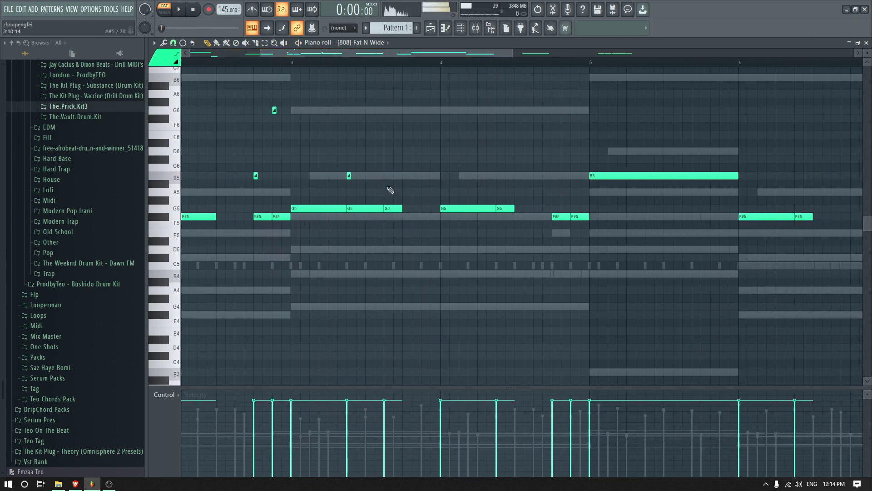
{"action": "left_click", "coordinate": [386, 192]}
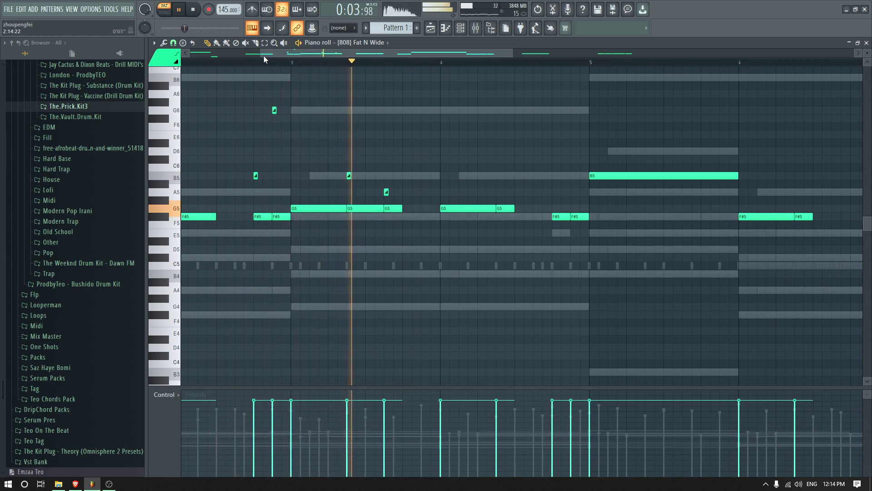
{"action": "key", "text": "space"}
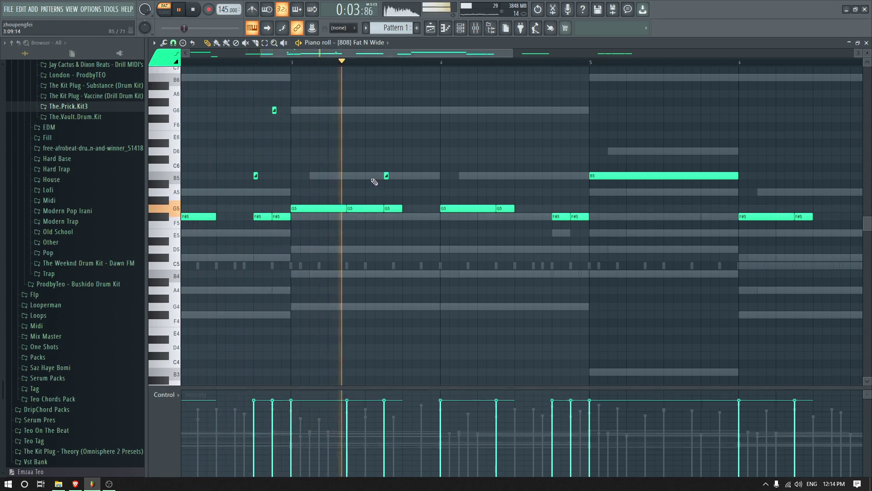
{"action": "key", "text": "space"}
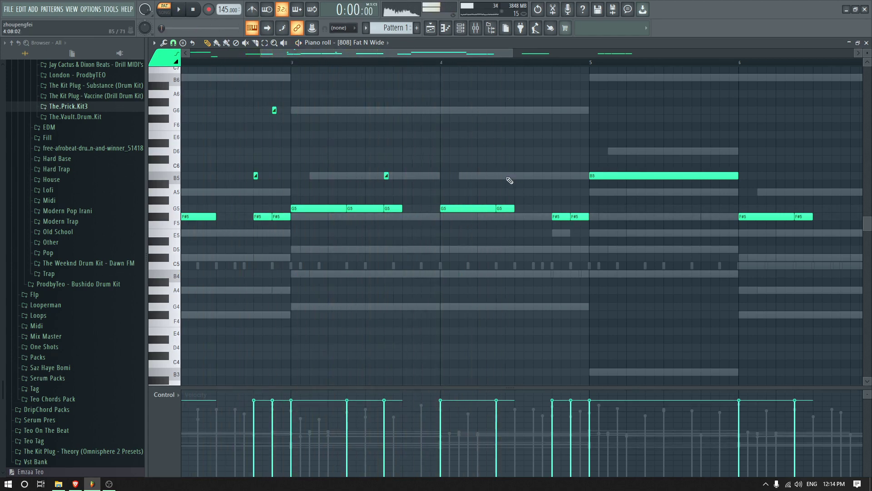
Add slide notes in bar 4: G6 over the second G5, D6 over the first F#5 and B5 over the second F#5
{"action": "left_click", "coordinate": [498, 109]}
{"action": "key", "text": "space"}
{"action": "left_click", "coordinate": [554, 175]}
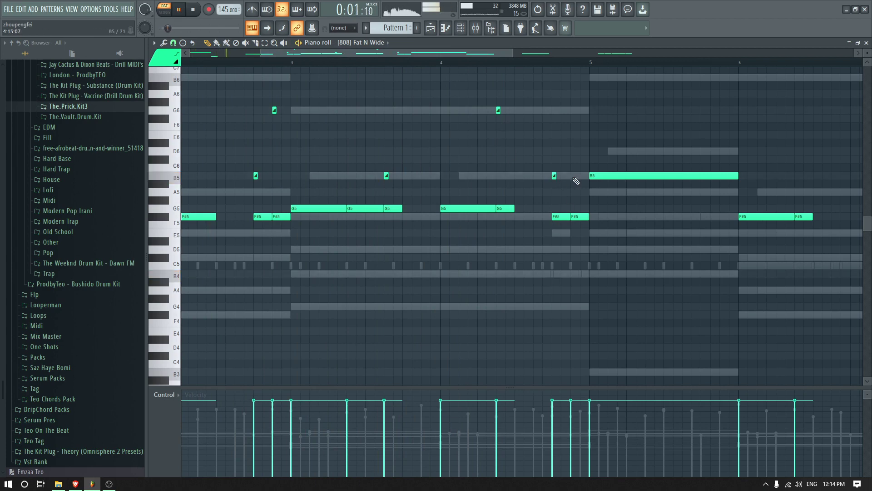
{"action": "left_click", "coordinate": [572, 176]}
{"action": "left_click_drag", "start_coordinate": [260, 54], "coordinate": [237, 54]}
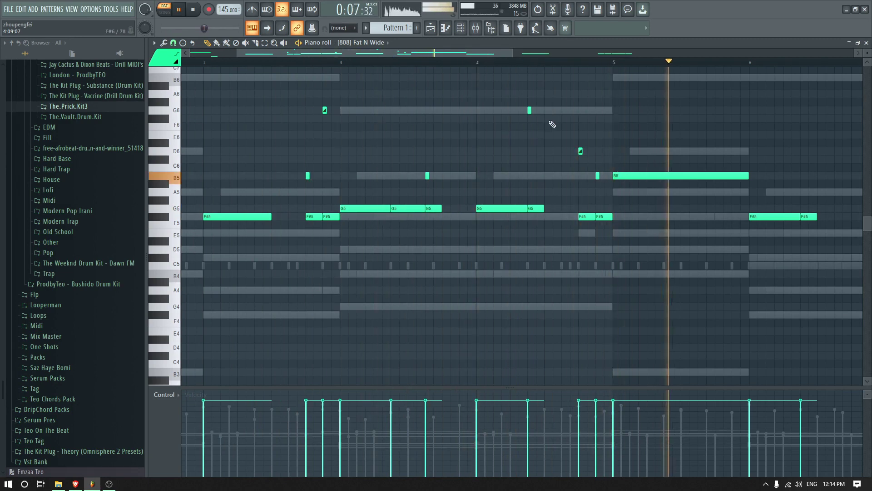
{"action": "key", "text": "space"}
Add a B4 slide note at step 9 of bar 5 and an A5 slide note over the short F#5 in bar 6
{"action": "scroll", "coordinate": [617, 188], "scroll_direction": "up", "scroll_amount": 1}
{"action": "left_click_drag", "start_coordinate": [472, 53], "coordinate": [549, 98]}
{"action": "left_click", "coordinate": [493, 192]}
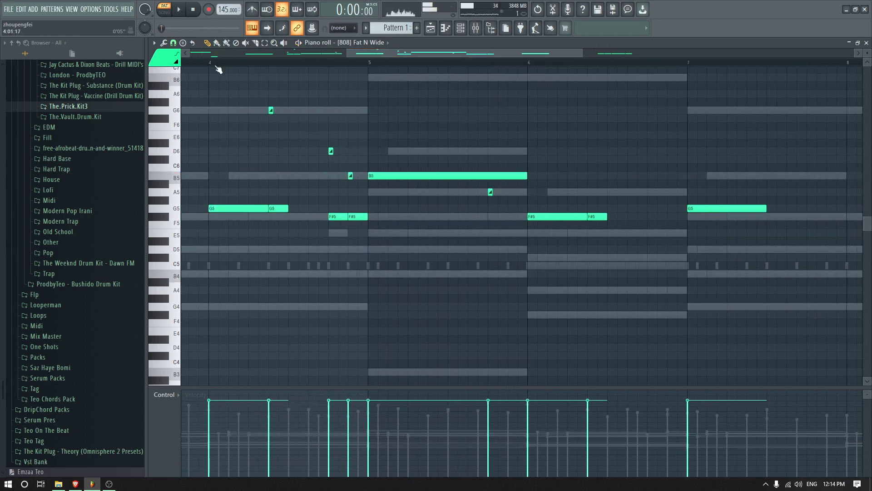
{"action": "left_click", "coordinate": [218, 69]}
{"action": "key", "text": "space"}
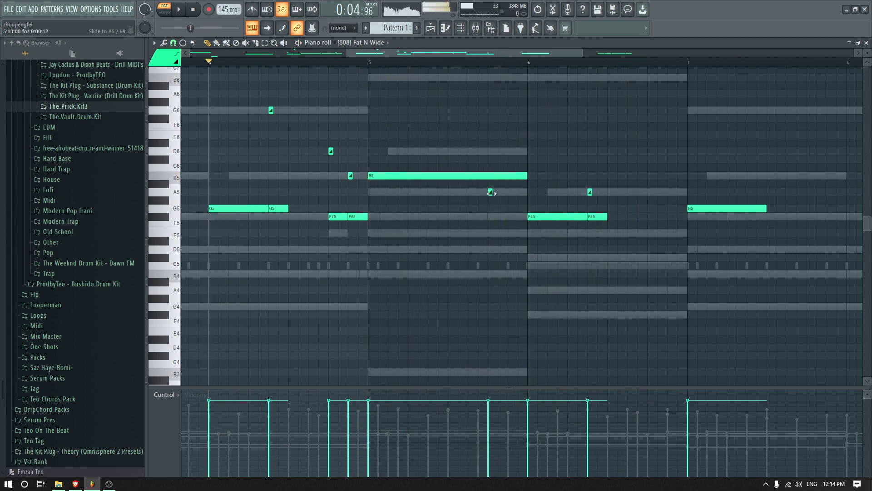
{"action": "left_click_drag", "start_coordinate": [485, 194], "coordinate": [448, 193]}
{"action": "key", "text": "space"}
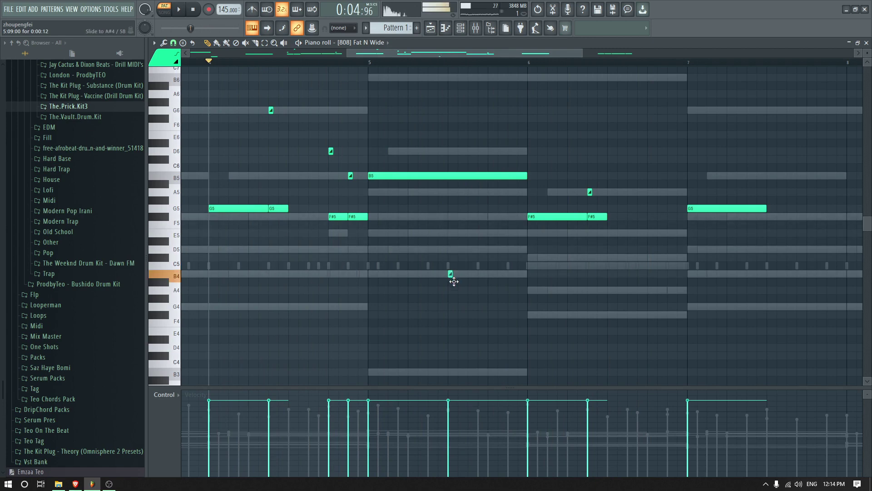
{"action": "key", "text": "space"}
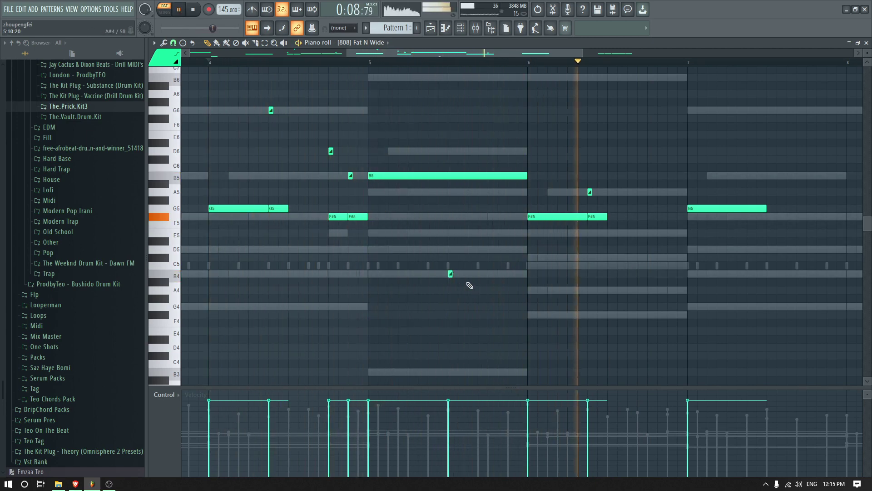
Add slide notes at B5, G6, F#6 and F#6 over the four G5 notes of bar 8 and close the 808's piano roll
{"action": "left_click_drag", "start_coordinate": [421, 53], "coordinate": [535, 100]}
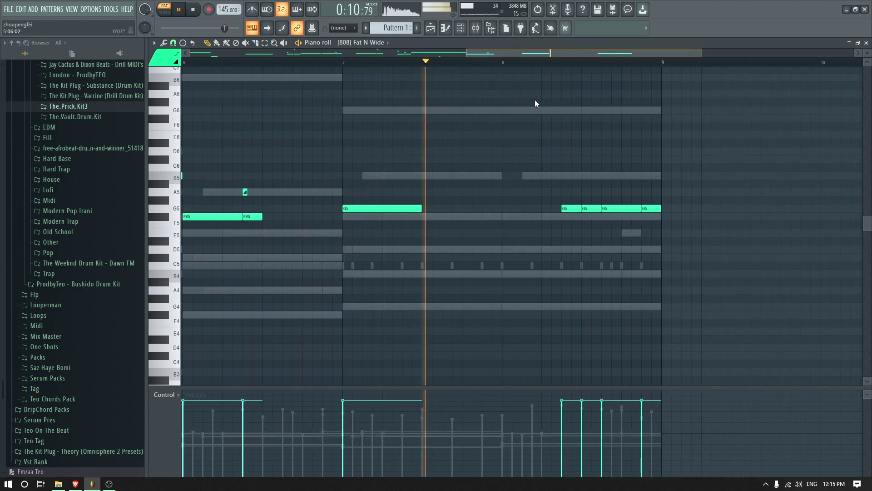
{"action": "key", "text": "space"}
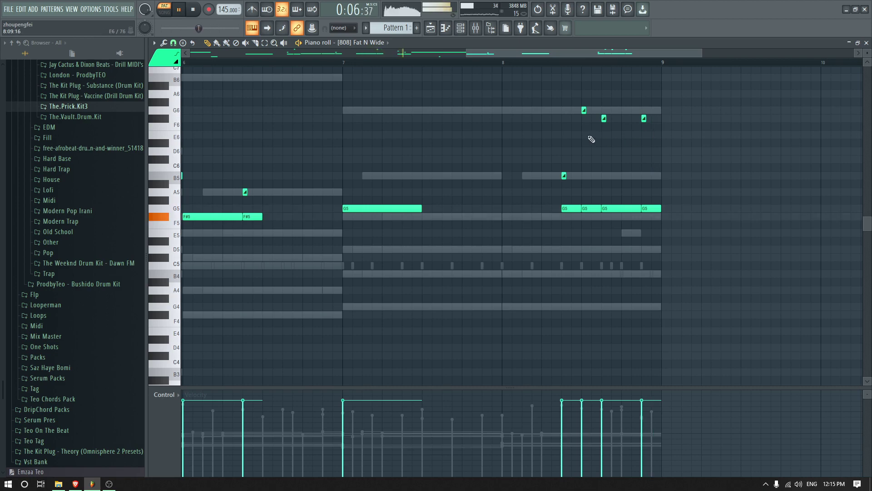
{"action": "left_click_drag", "start_coordinate": [464, 54], "coordinate": [402, 53]}
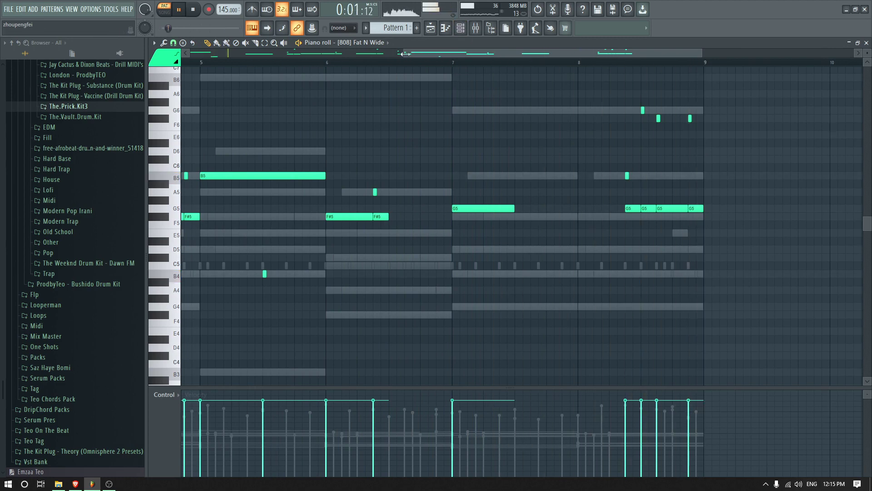
{"action": "left_click_drag", "start_coordinate": [401, 53], "coordinate": [190, 53]}
{"action": "key", "text": "Escape"}
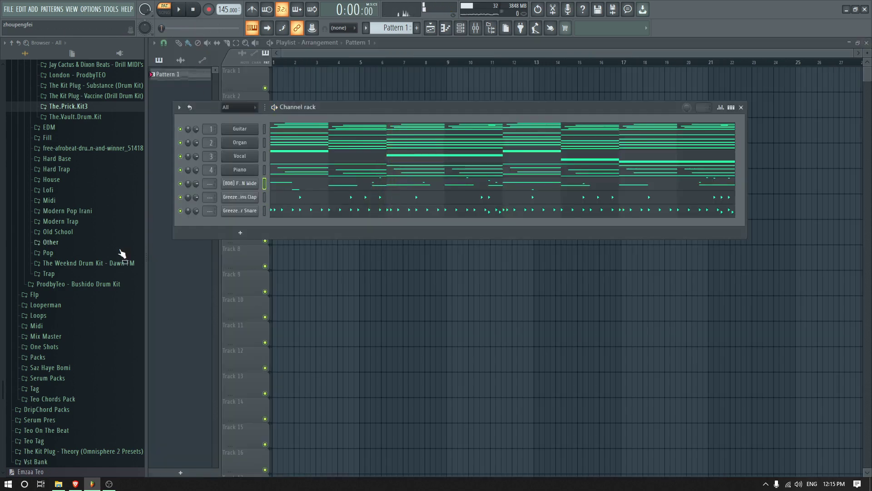
Audition kick samples in the Kicks folder of The.Prick.Kit3
{"action": "left_click", "coordinate": [69, 107]}
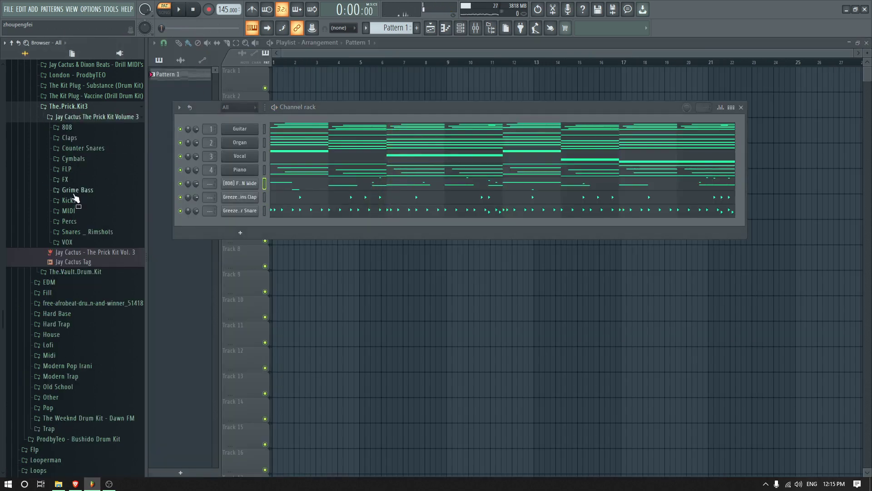
{"action": "left_click", "coordinate": [82, 221]}
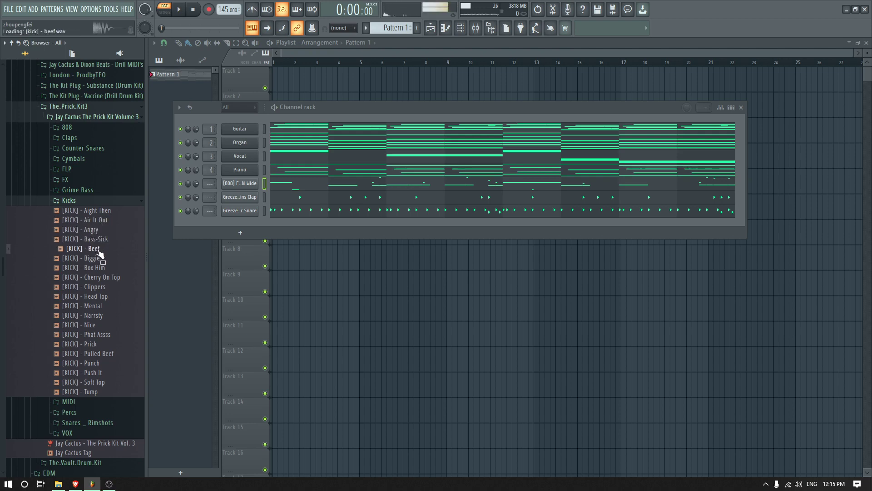
{"action": "left_click", "coordinate": [78, 120]}
Audition the Greeze (UK Drill) kicks in The.Vault.Drum.Kit and add Greeze - Dark Kick as a new channel
{"action": "left_click", "coordinate": [80, 129]}
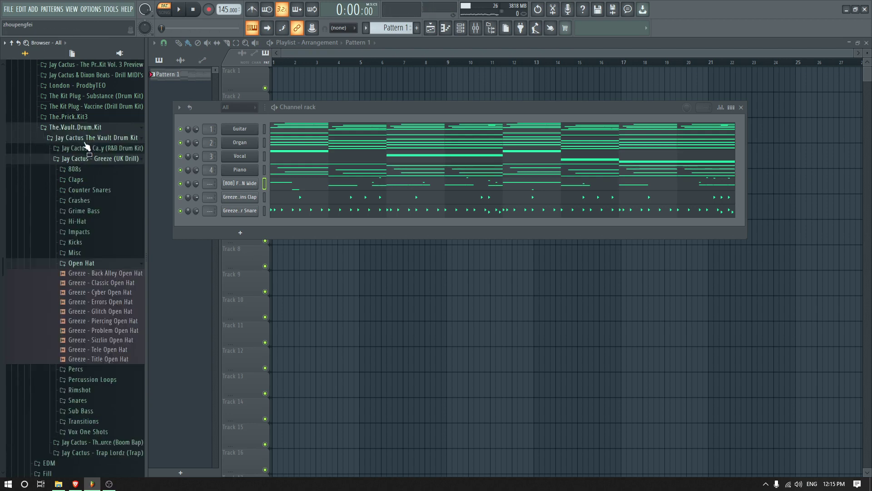
{"action": "left_click", "coordinate": [76, 242]}
{"action": "left_click", "coordinate": [90, 262]}
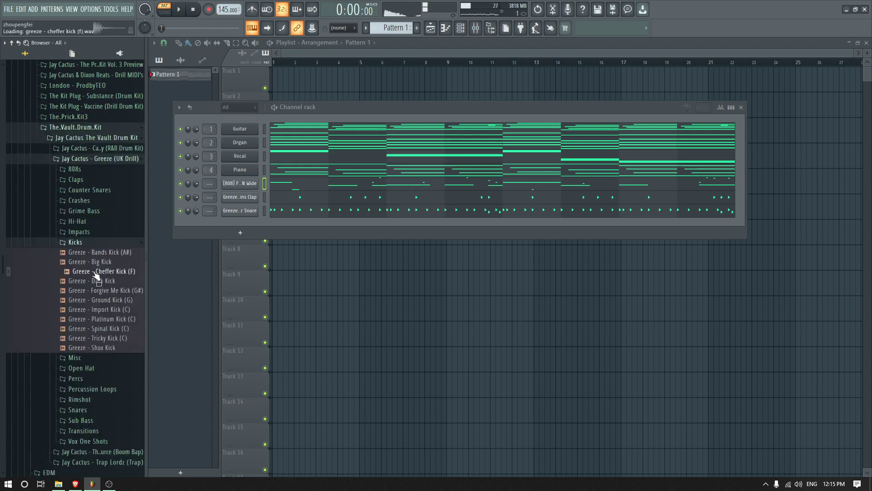
{"action": "left_click_drag", "start_coordinate": [234, 221], "coordinate": [236, 222]}
{"action": "right_click", "coordinate": [241, 225]}
{"action": "left_click", "coordinate": [239, 231]}
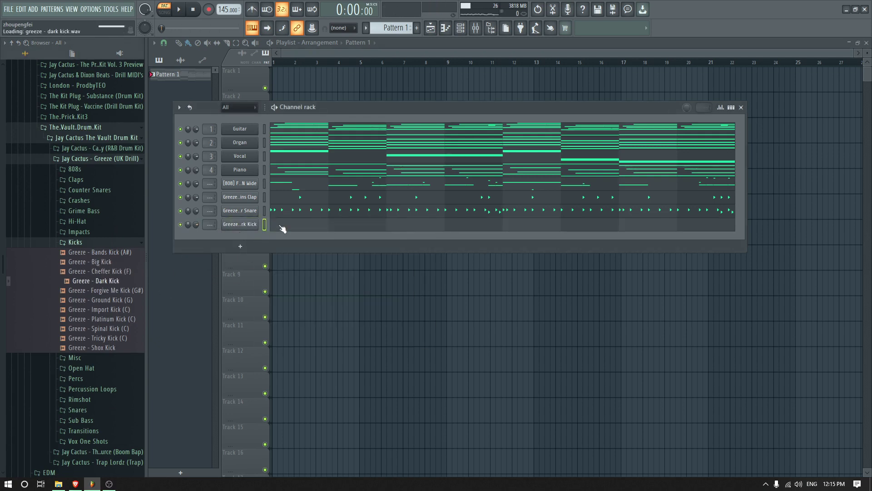
Add two-step C5 notes for the Dark Kick at the start and at step 15 of bar 1
{"action": "left_click", "coordinate": [283, 228]}
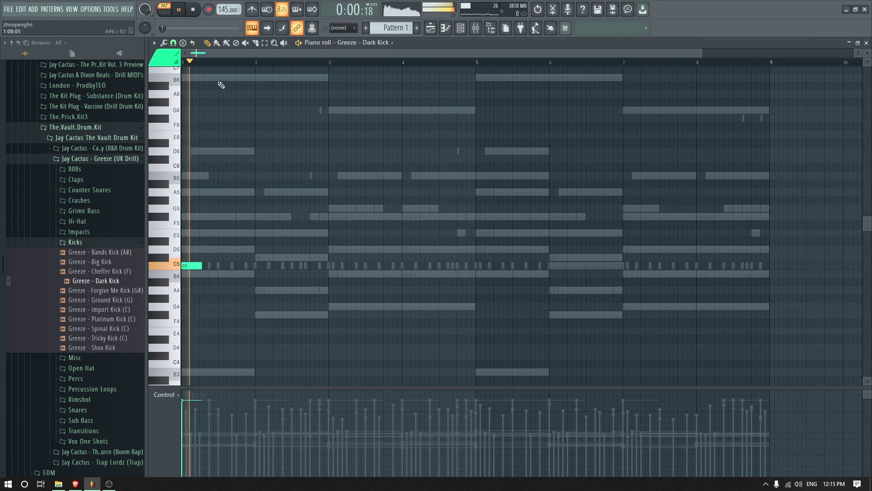
{"action": "key", "text": "space"}
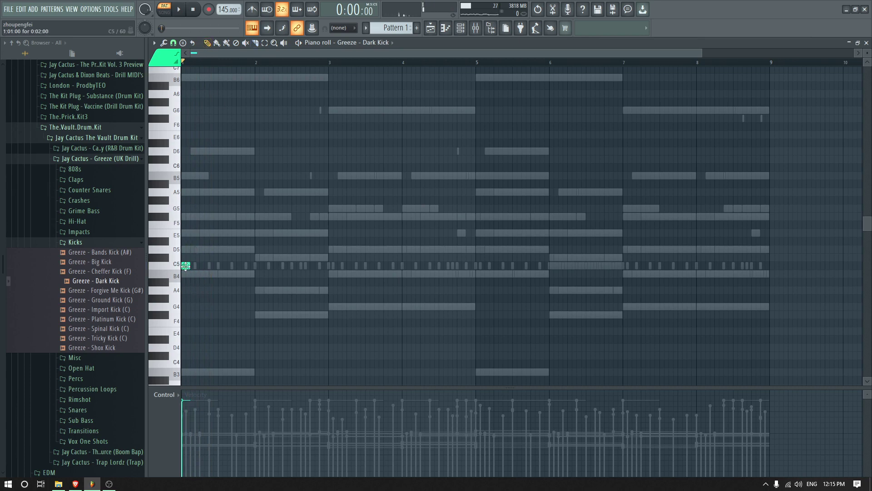
{"action": "left_click", "coordinate": [249, 266]}
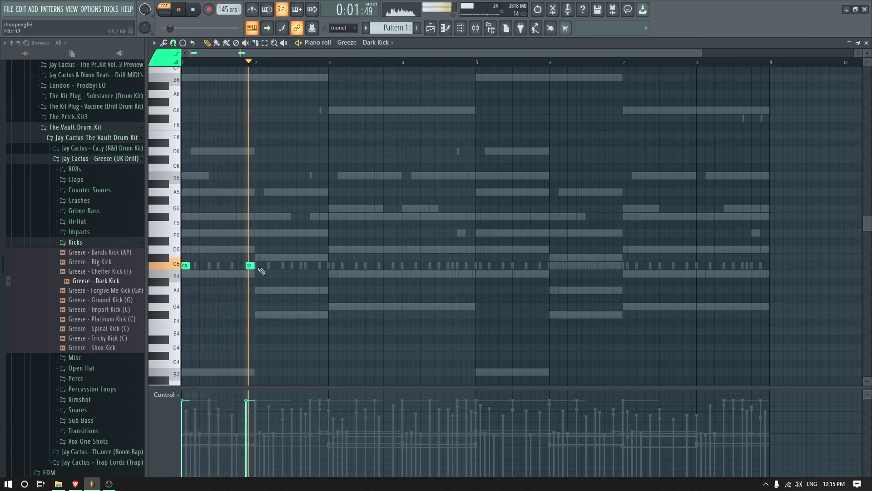
{"action": "key", "text": "space"}
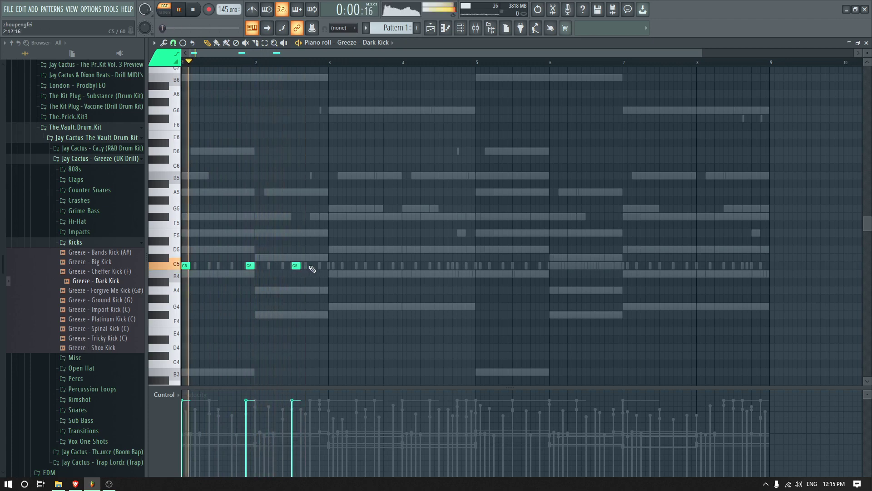
{"action": "left_click", "coordinate": [314, 265]}
{"action": "left_click", "coordinate": [332, 266]}
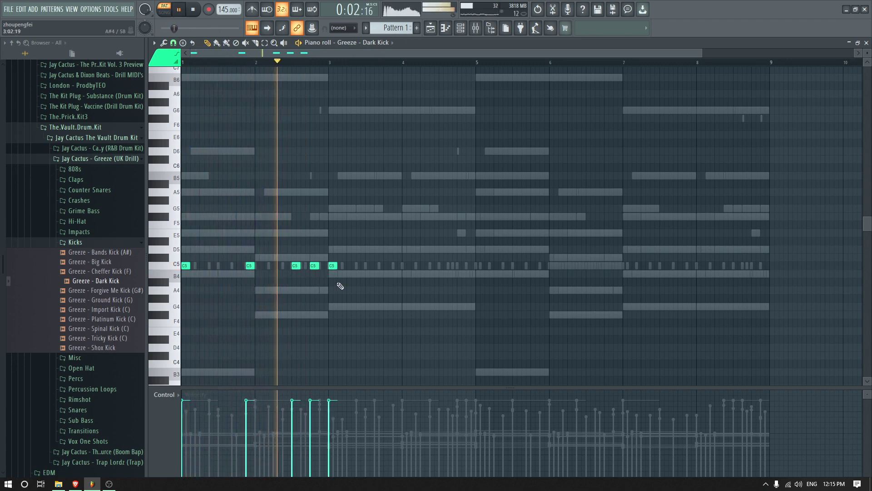
{"action": "right_click", "coordinate": [333, 266]}
{"action": "right_click", "coordinate": [314, 265]}
{"action": "right_click", "coordinate": [296, 265]}
{"action": "key", "text": "space"}
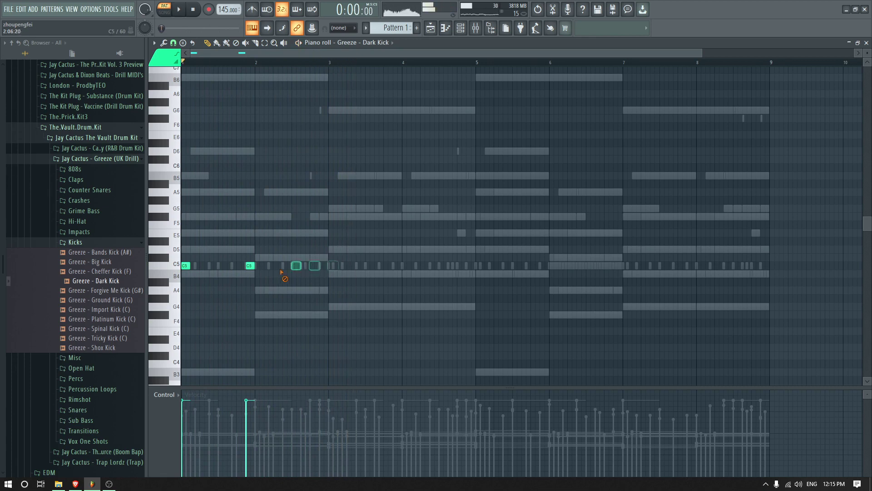
Add two-step C5 kicks at steps 5 and 13 of bar 2 and at the start of bar 3
{"action": "left_click", "coordinate": [284, 266]}
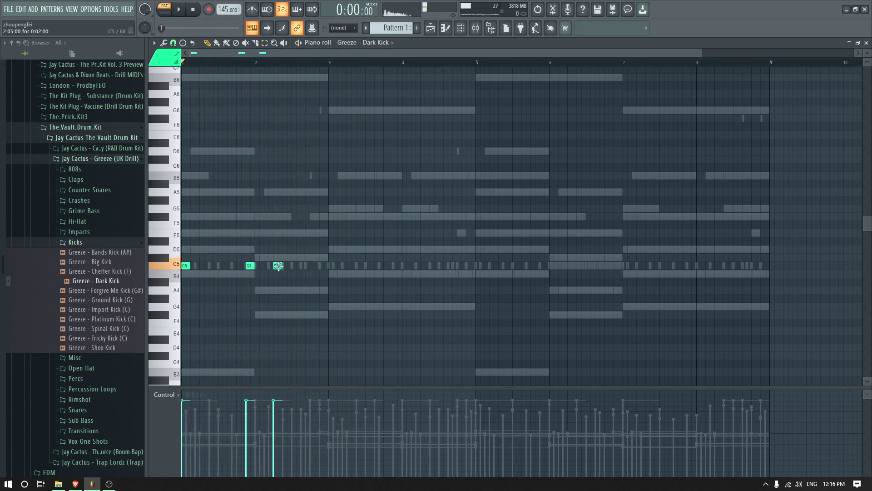
{"action": "key", "text": "space"}
{"action": "scroll", "coordinate": [279, 286], "scroll_direction": "up", "scroll_amount": 2}
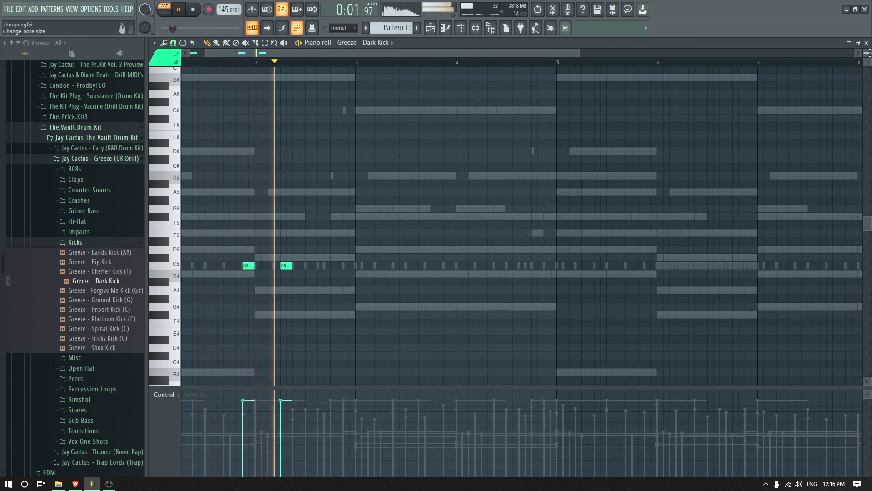
{"action": "scroll", "coordinate": [339, 253], "scroll_direction": "up", "scroll_amount": 2}
{"action": "key", "text": "space"}
{"action": "left_click", "coordinate": [335, 265]}
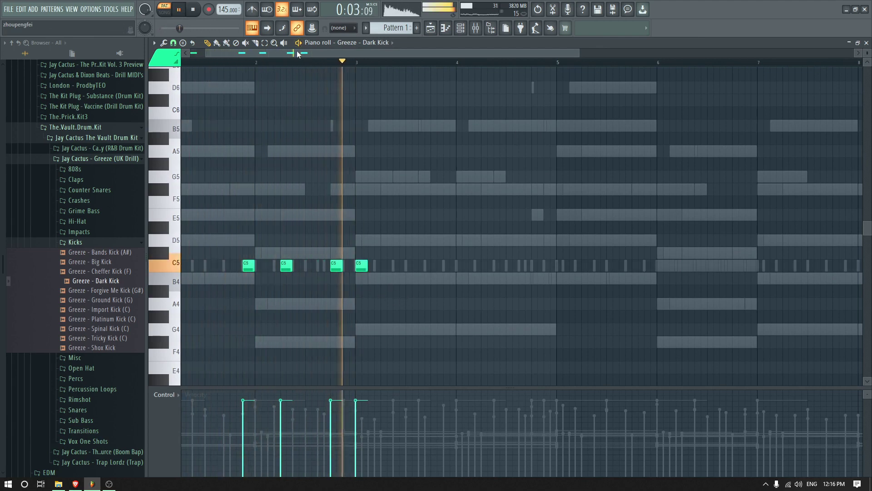
Add two-step C5 kicks at steps 7 and 13 of bar 4 and at the start of bar 5
{"action": "left_click", "coordinate": [500, 266]}
{"action": "left_click", "coordinate": [538, 266]}
{"action": "left_click", "coordinate": [562, 268]}
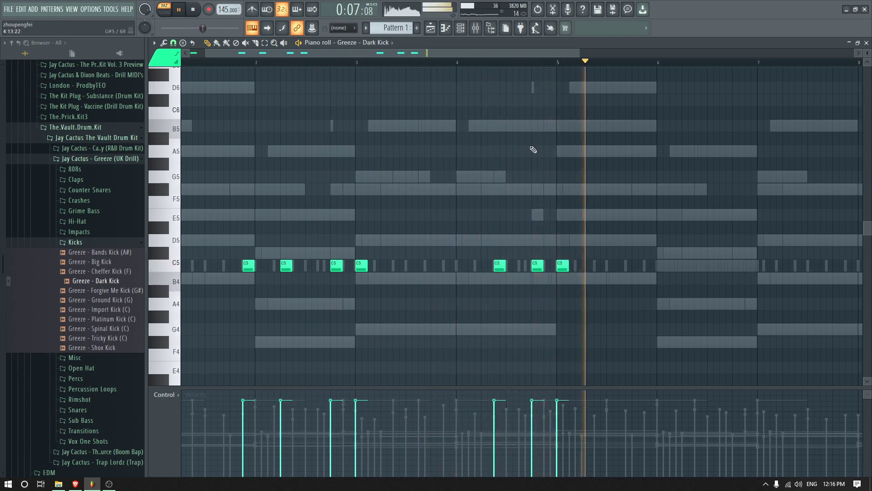
Add two-step C5 Dark Kick notes at steps 11 and 13 of bar 6 and at the start of bar 7
{"action": "left_click_drag", "start_coordinate": [496, 54], "coordinate": [609, 55]}
{"action": "left_click", "coordinate": [518, 266]}
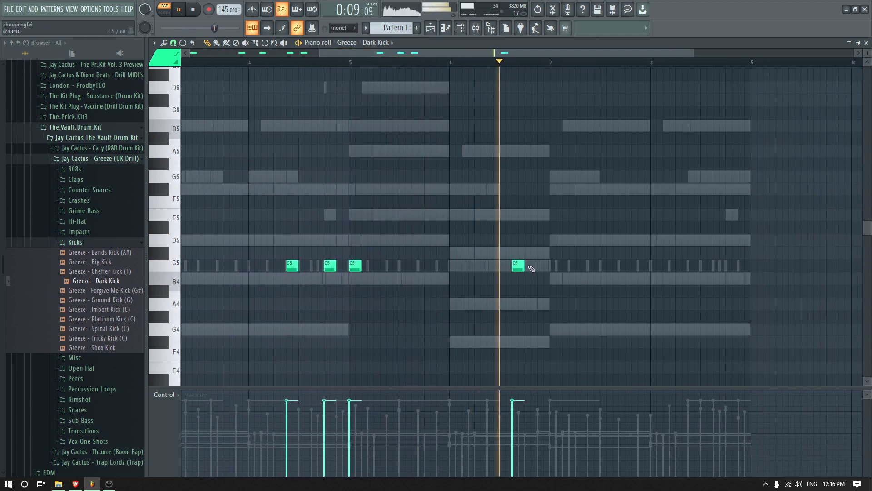
{"action": "left_click", "coordinate": [531, 266]}
{"action": "left_click", "coordinate": [555, 266]}
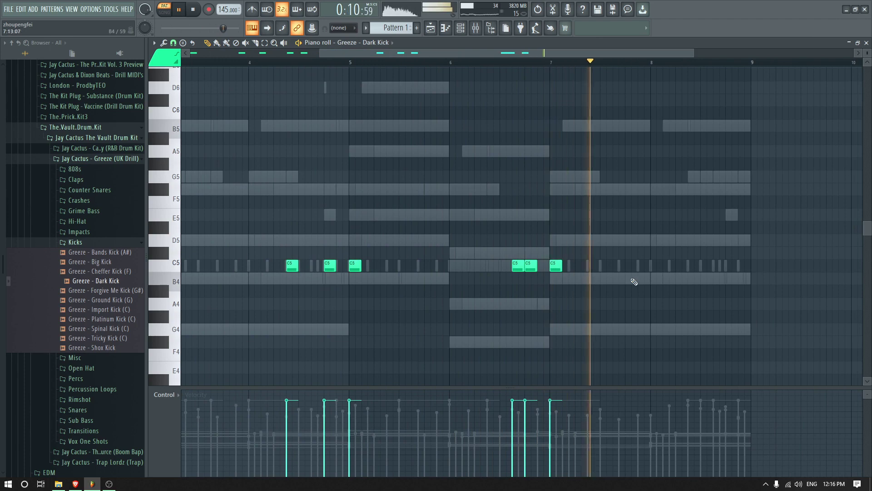
Add two-step C5 Dark Kick notes at steps 7, 13 and 15 of bar 8 and close the piano roll
{"action": "left_click", "coordinate": [693, 266]}
{"action": "left_click", "coordinate": [744, 268]}
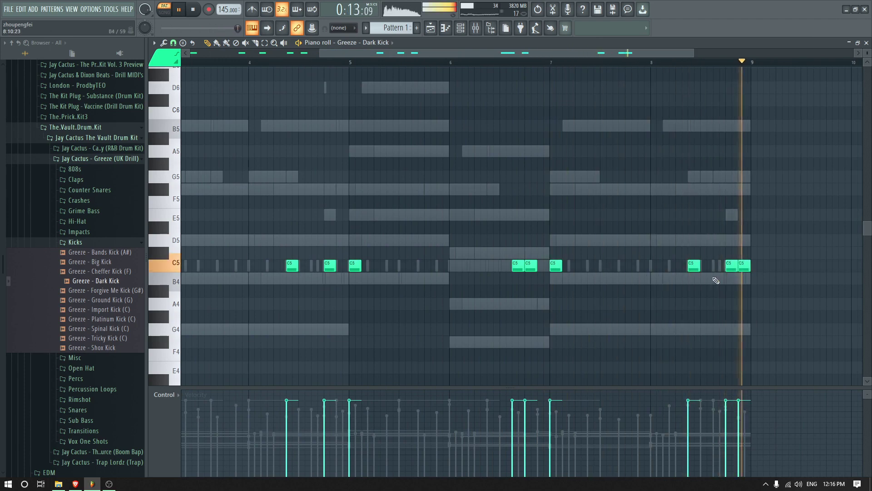
{"action": "left_click_drag", "start_coordinate": [578, 54], "coordinate": [295, 56]}
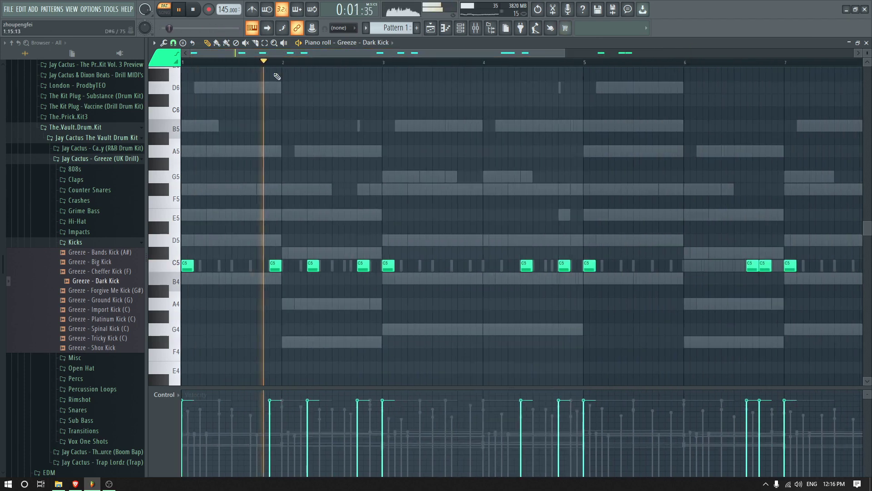
{"action": "left_click", "coordinate": [867, 43]}
Move the Dark Kick channel above the Brains Clap channel and rename the Wide 808 channel as 808
{"action": "scroll", "coordinate": [253, 226], "scroll_direction": "up", "scroll_amount": 2}
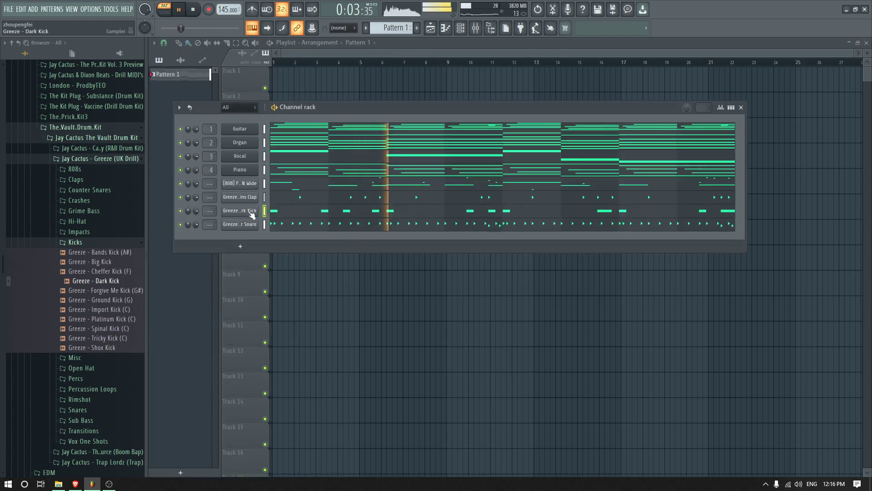
{"action": "right_click", "coordinate": [256, 182]}
{"action": "left_click", "coordinate": [296, 204]}
{"action": "type", "text": "808"}
{"action": "key", "text": "Return"}
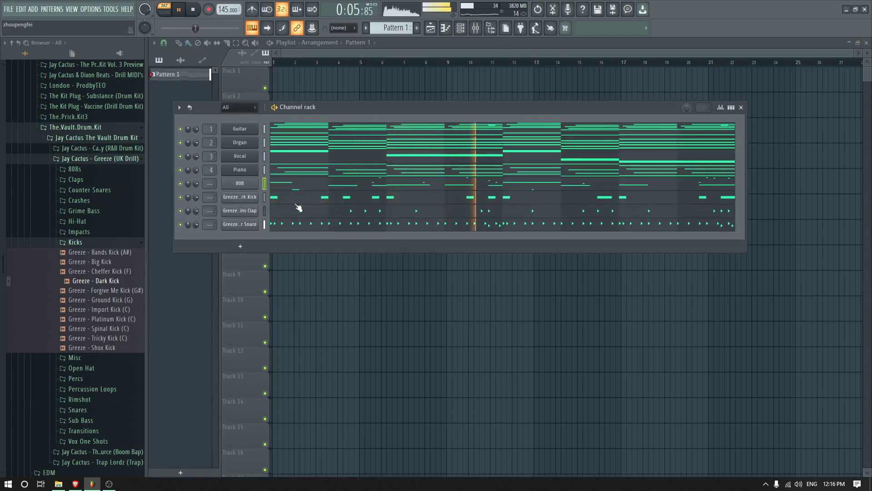
Rename the Dark Kick channel as Kick and the Brains Clap channel as Clap
{"action": "right_click", "coordinate": [255, 197]}
{"action": "left_click", "coordinate": [279, 218]}
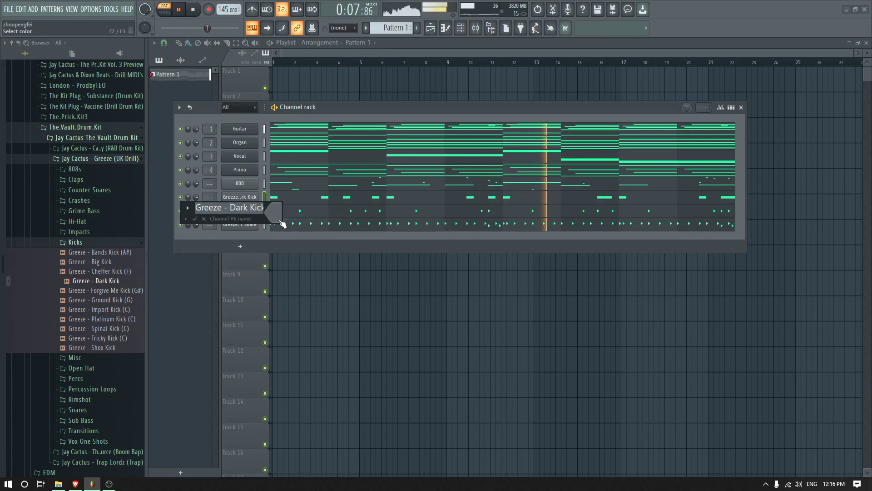
{"action": "type", "text": "Kick"}
{"action": "key", "text": "Return"}
{"action": "right_click", "coordinate": [251, 212]}
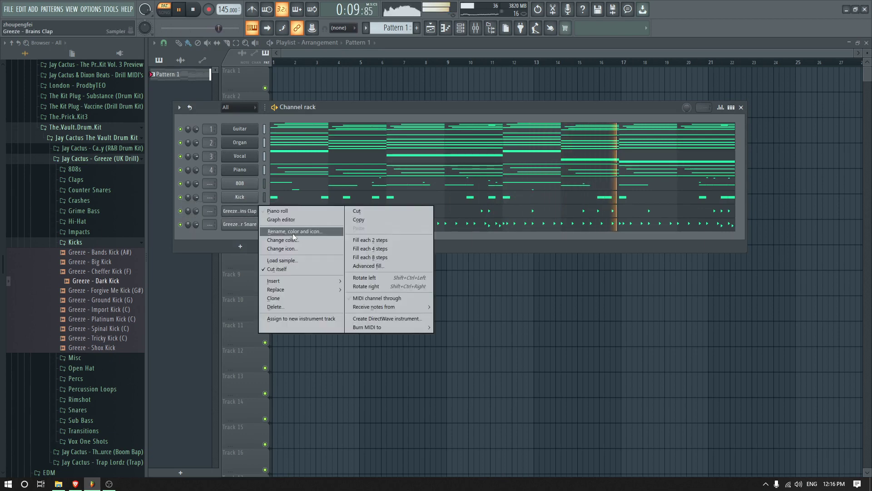
{"action": "left_click", "coordinate": [293, 233]}
{"action": "type", "text": "Clap"}
{"action": "key", "text": "Return"}
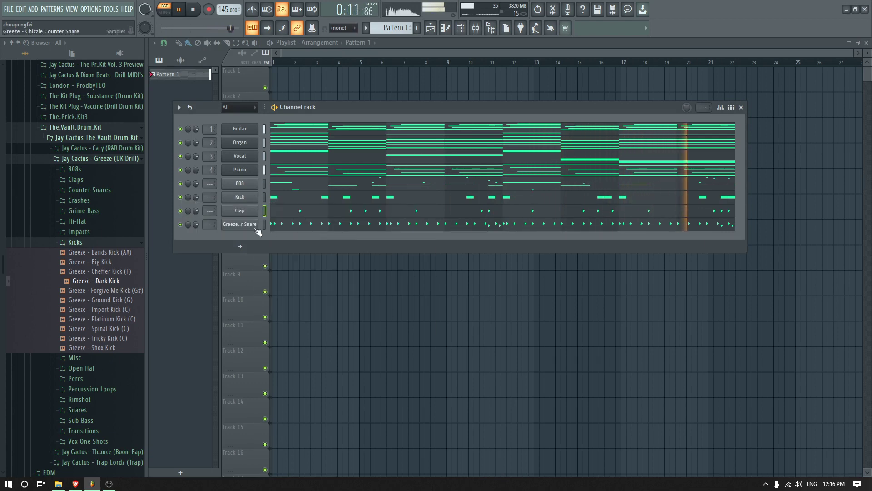
Rename the counter snare channel as Snare
{"action": "right_click", "coordinate": [249, 225]}
{"action": "left_click", "coordinate": [289, 247]}
{"action": "type", "text": "Snare"}
{"action": "key", "text": "Return"}
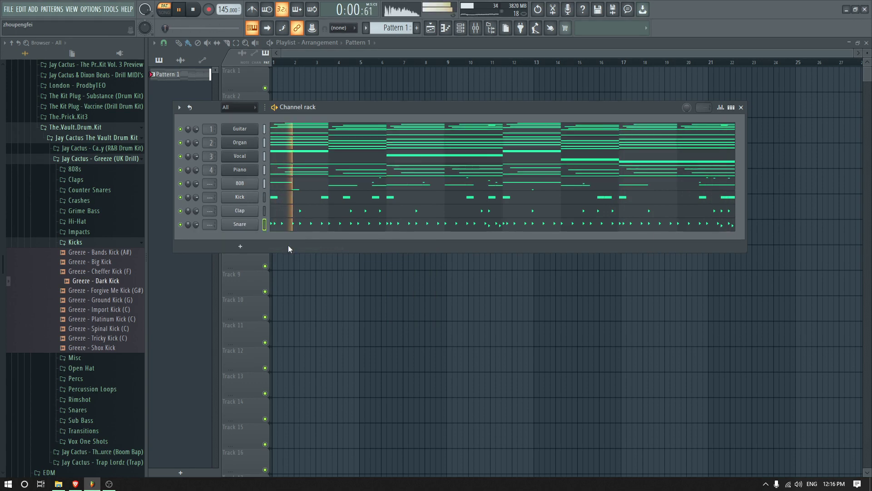
Stop playback and add Greeze - Errors Open Hat from the kit's Open Hat samples as a new channel
{"action": "left_click", "coordinate": [76, 242]}
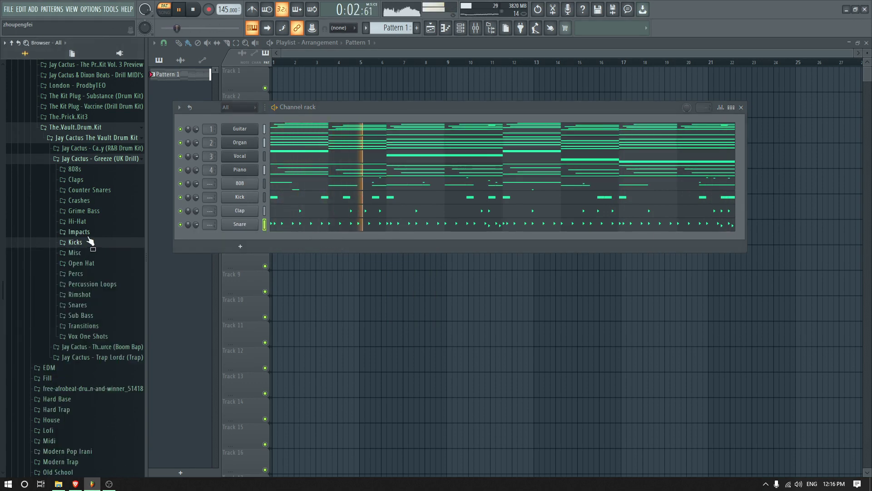
{"action": "left_click", "coordinate": [92, 264]}
{"action": "key", "text": "space"}
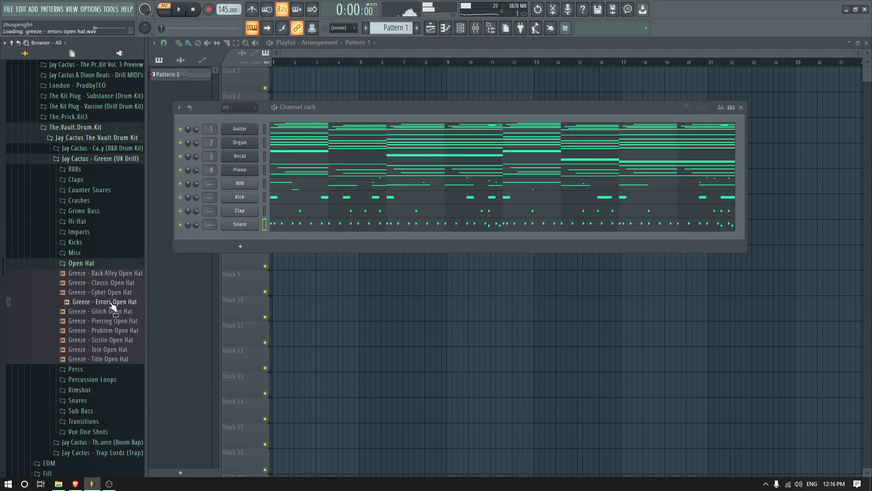
{"action": "left_click_drag", "start_coordinate": [240, 237], "coordinate": [240, 237]}
Rename the Errors Open Hat channel as OH
{"action": "right_click", "coordinate": [240, 237]}
{"action": "left_click", "coordinate": [290, 260]}
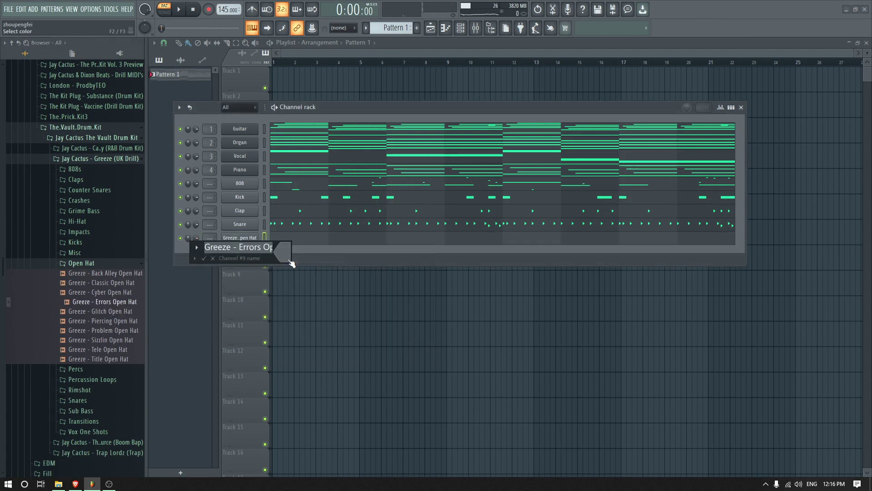
{"action": "type", "text": "OH"}
{"action": "key", "text": "Return"}
Add twelve-step C5 notes for the OH channel at step 5 of bars 1, 3, 5 and 7 during playback
{"action": "left_click", "coordinate": [309, 240]}
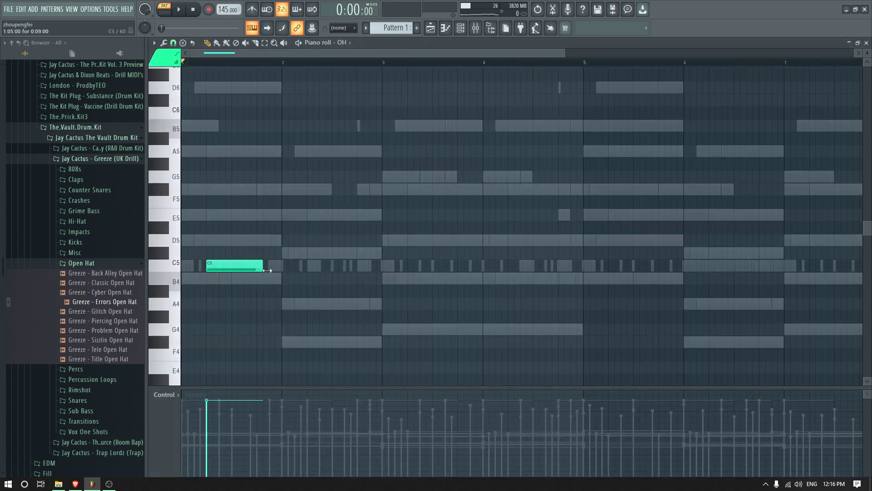
{"action": "key", "text": "space"}
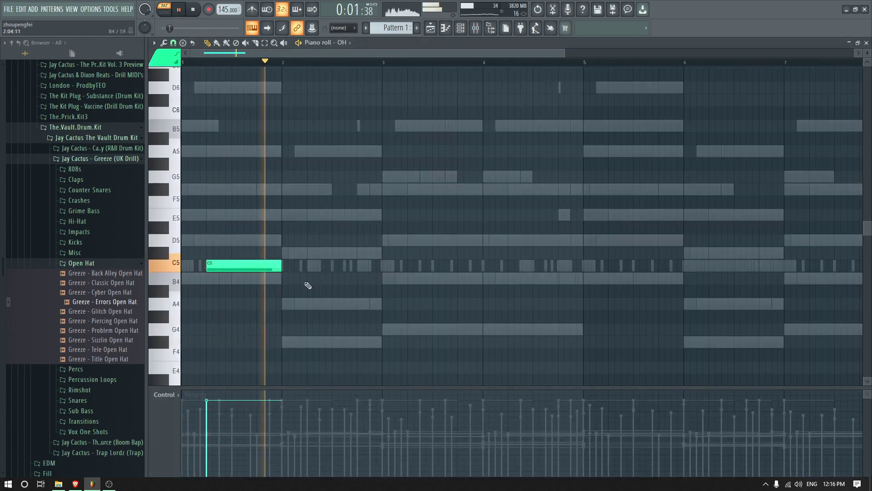
{"action": "left_click", "coordinate": [423, 266]}
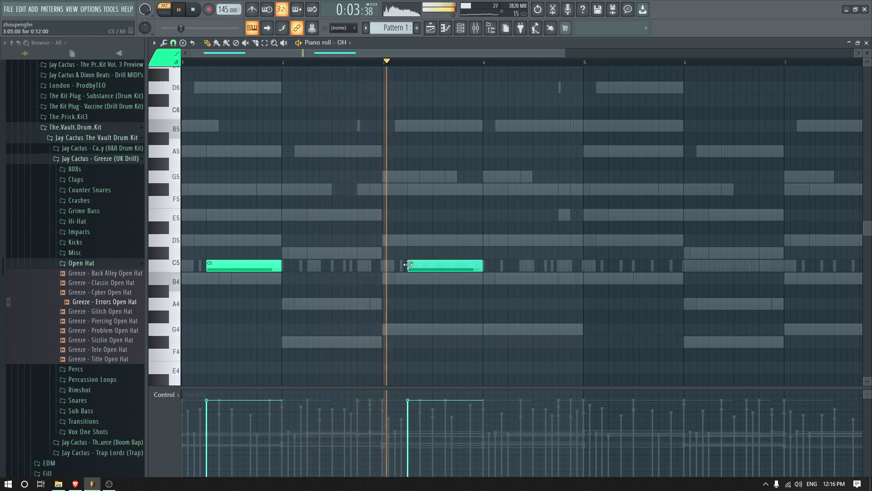
{"action": "left_click", "coordinate": [610, 265]}
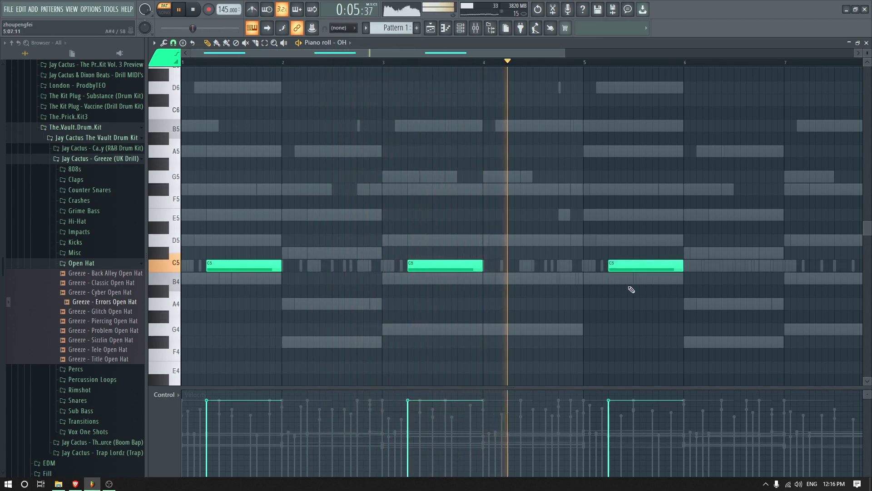
{"action": "left_click", "coordinate": [811, 266]}
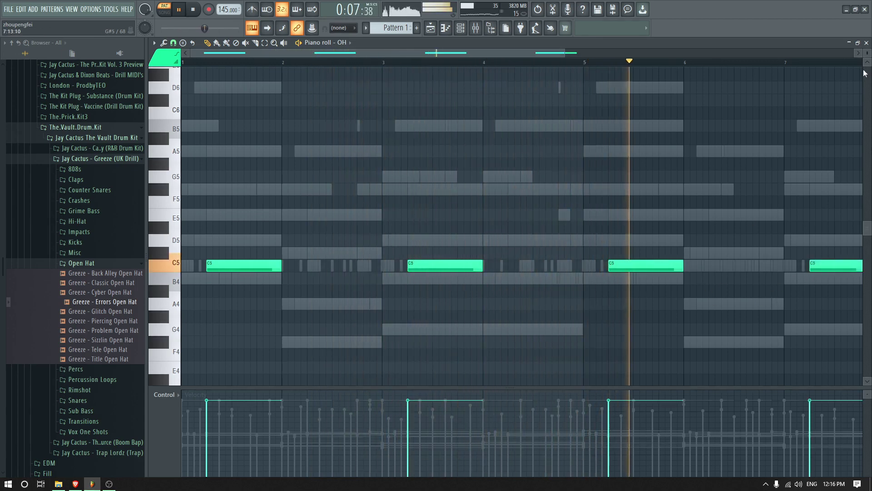
{"action": "left_click", "coordinate": [866, 42]}
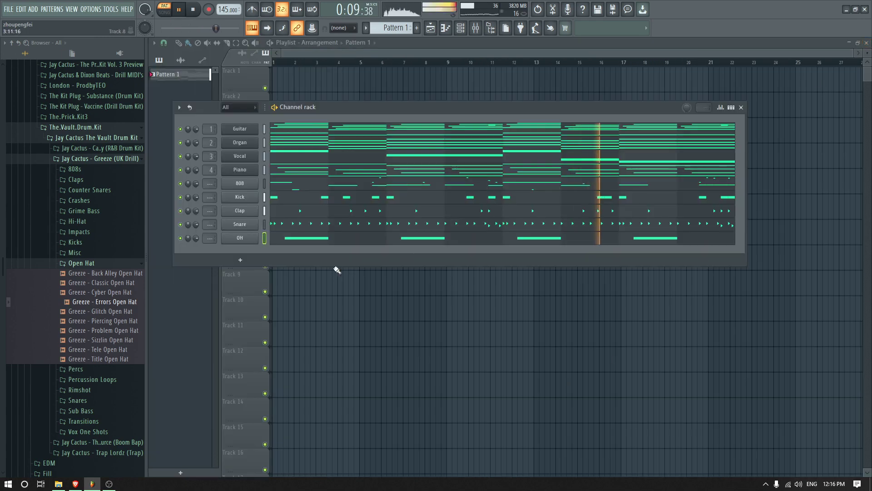
Audition the Greeze percs from Last Time Perc to Popped Perc and add Greeze - Popped Perc as a new channel
{"action": "left_click", "coordinate": [94, 265]}
{"action": "left_click", "coordinate": [95, 266]}
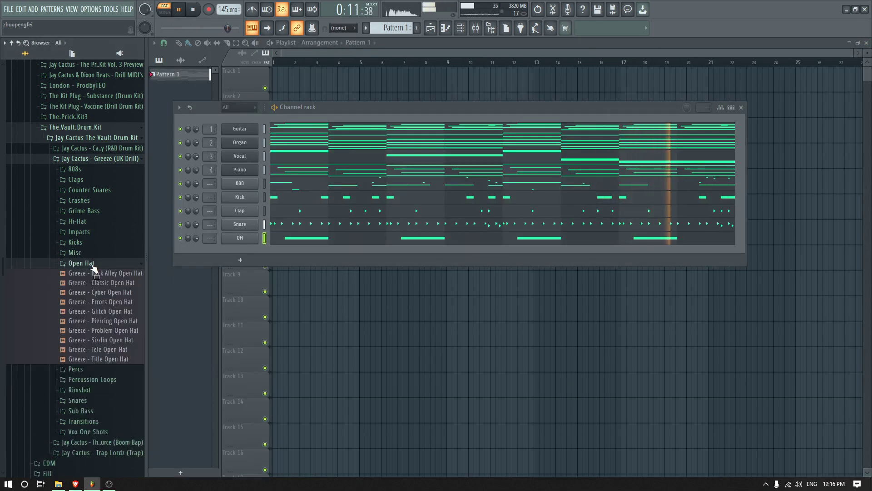
{"action": "left_click", "coordinate": [94, 266]}
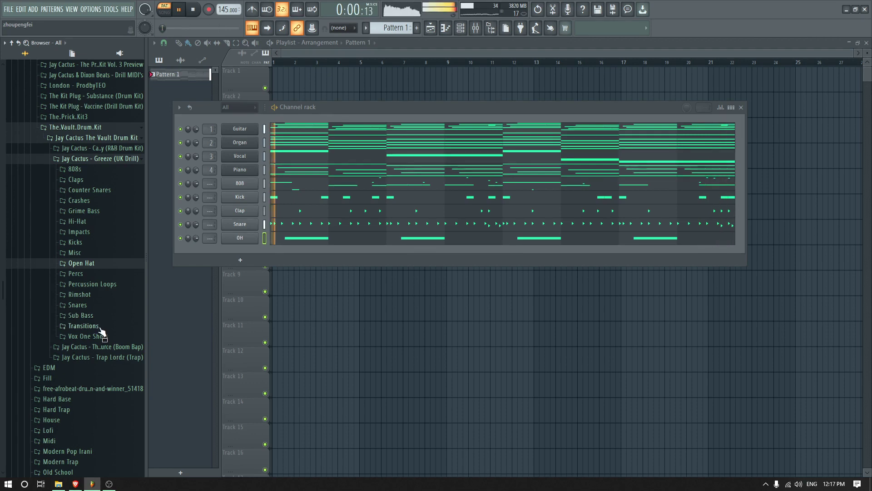
{"action": "left_click", "coordinate": [93, 274]}
{"action": "left_click", "coordinate": [109, 292]}
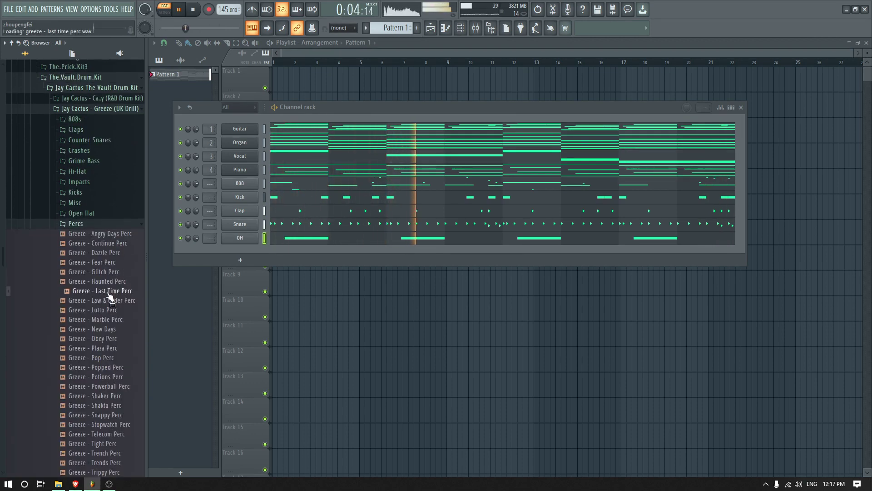
{"action": "left_click", "coordinate": [117, 301]}
{"action": "left_click", "coordinate": [118, 310]}
{"action": "left_click", "coordinate": [120, 320]}
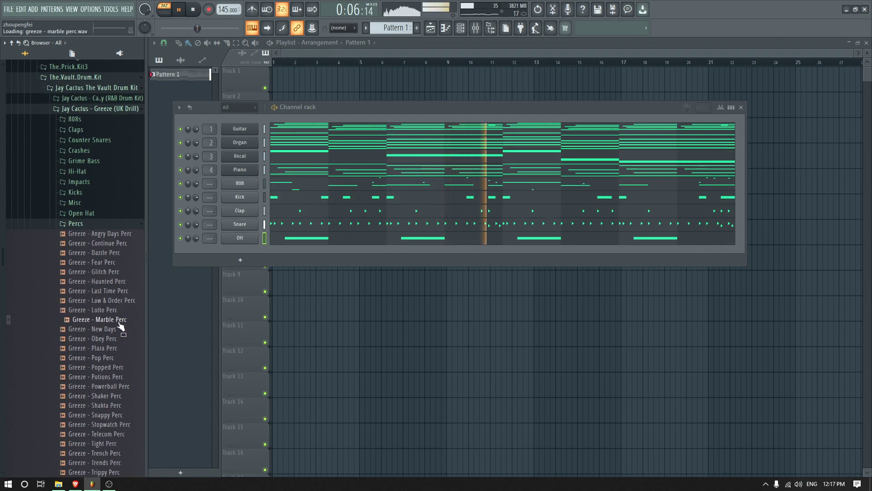
{"action": "left_click", "coordinate": [121, 329]}
{"action": "left_click", "coordinate": [122, 339]}
{"action": "left_click", "coordinate": [123, 349]}
{"action": "left_click", "coordinate": [125, 358]}
{"action": "left_click", "coordinate": [126, 367]}
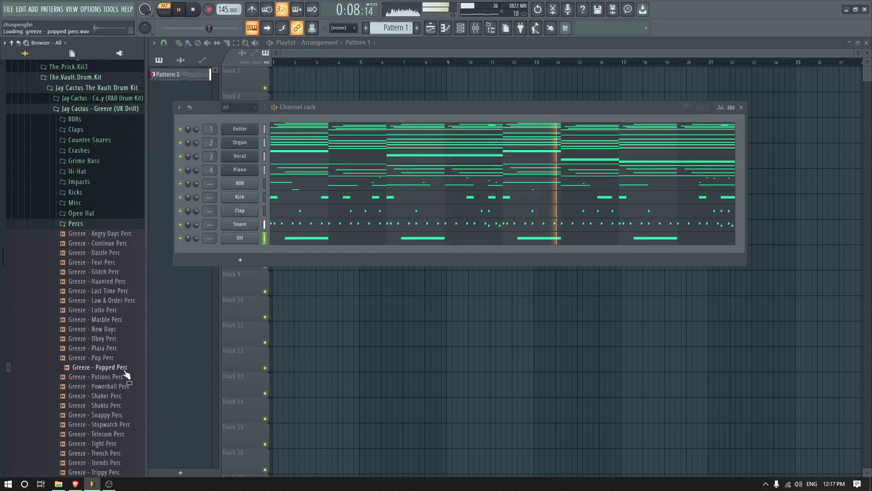
{"action": "left_click_drag", "start_coordinate": [127, 374], "coordinate": [233, 253]}
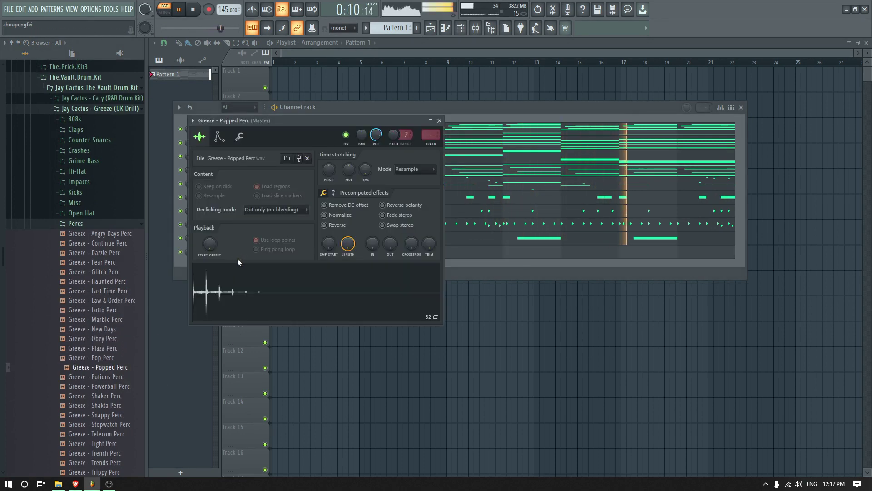
Add one-bar B4 notes for the Popped Perc at the start of bars 3 and 6
{"action": "key", "text": "F7"}
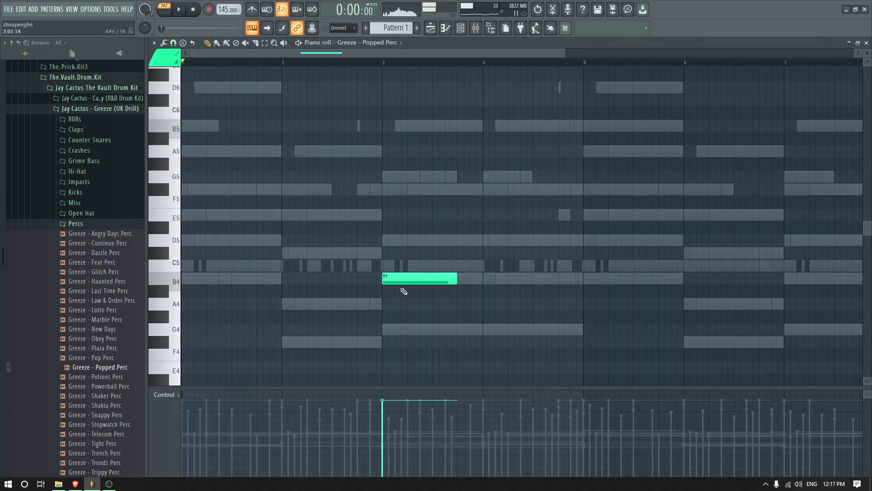
{"action": "key", "text": "space"}
{"action": "left_click_drag", "start_coordinate": [456, 290], "coordinate": [478, 290]}
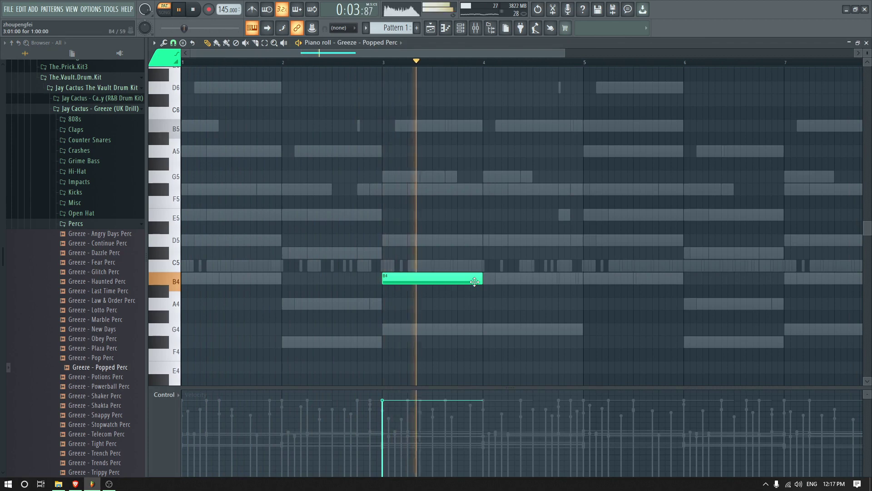
{"action": "left_click", "coordinate": [686, 279]}
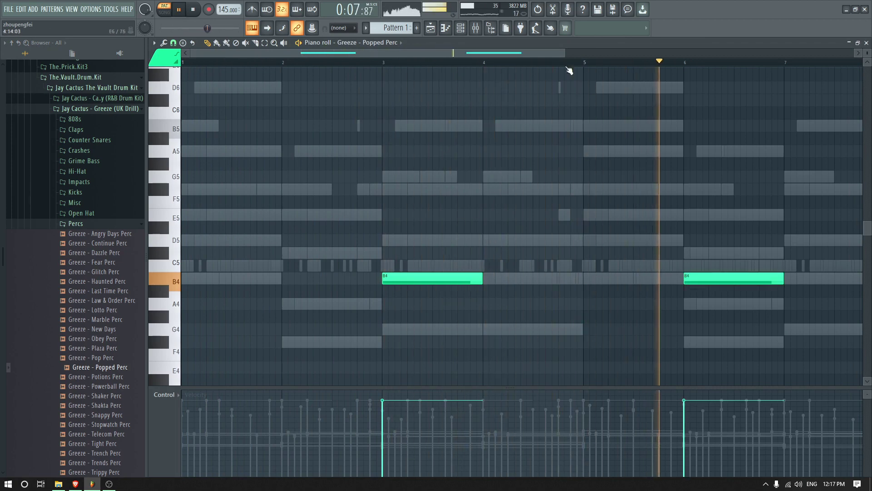
Extend the two Popped Perc notes legato to three bars each using a temporary note at bar 9, and close the channel's windows
{"action": "scroll", "coordinate": [656, 66], "scroll_direction": "down", "scroll_amount": 3}
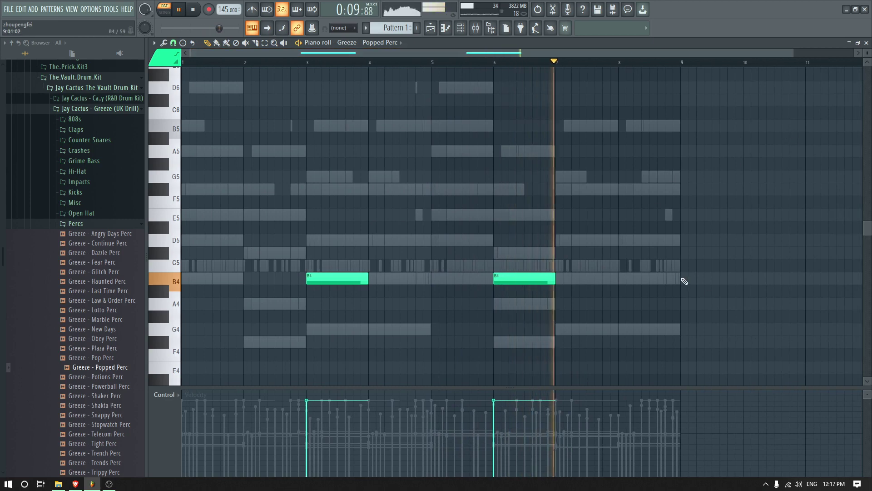
{"action": "left_click", "coordinate": [682, 278]}
{"action": "key", "text": "ctrl+l"}
{"action": "right_click", "coordinate": [702, 280]}
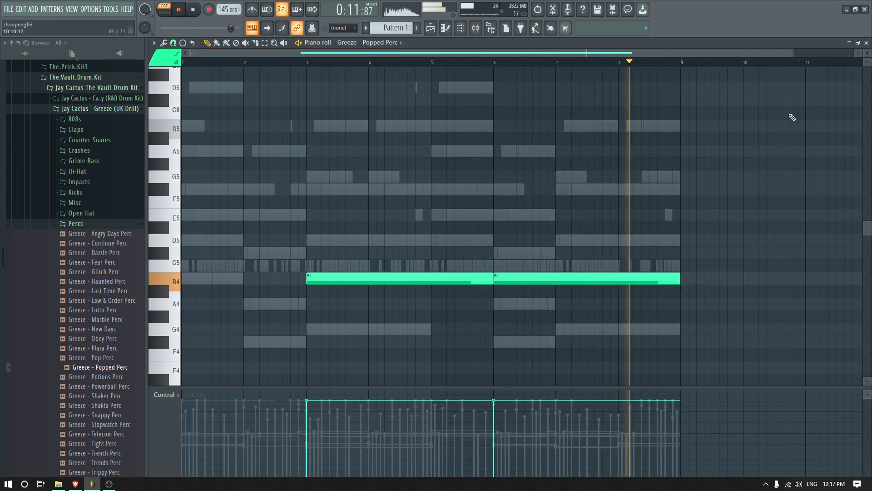
{"action": "left_click", "coordinate": [866, 43]}
{"action": "left_click", "coordinate": [439, 120]}
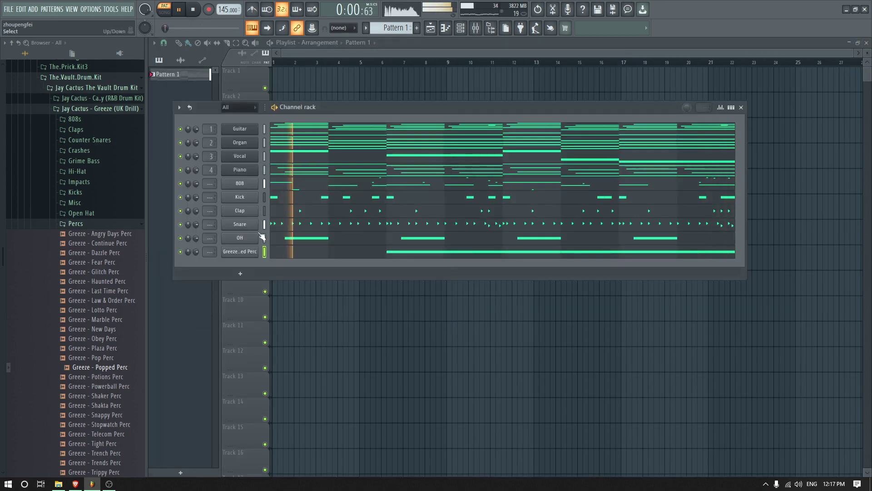
Rename the Popped Perc channel as Perc
{"action": "right_click", "coordinate": [256, 251]}
{"action": "left_click", "coordinate": [295, 273]}
{"action": "type", "text": "P"}
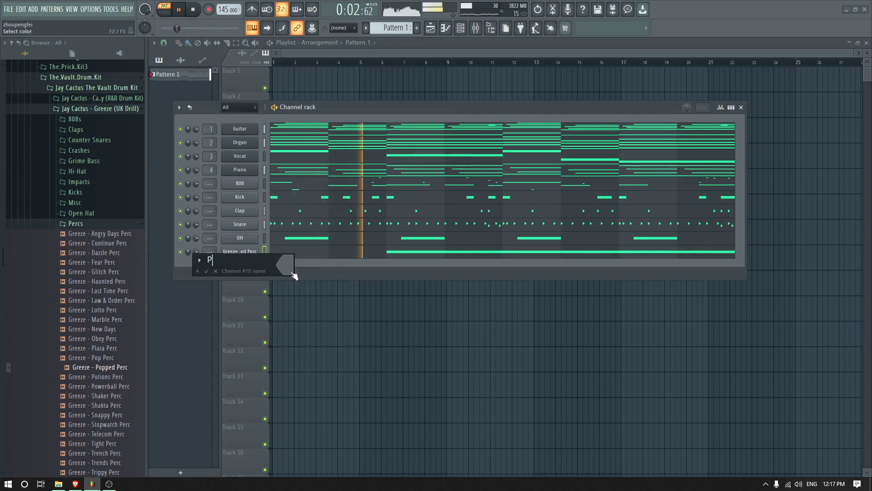
{"action": "type", "text": "erc"}
{"action": "key", "text": "Return"}
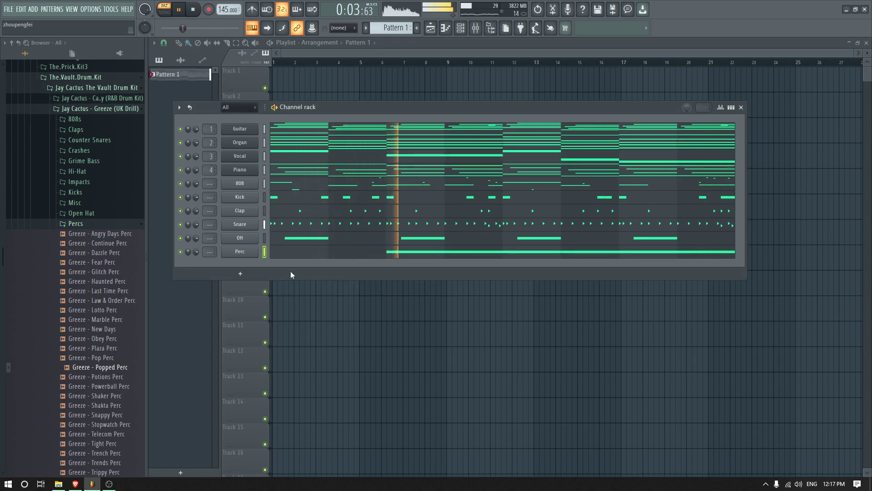
Add Greeze - Boss Hi-Hat from the kit's Hi-Hat folder as a new channel and close its settings window
{"action": "left_click", "coordinate": [87, 226]}
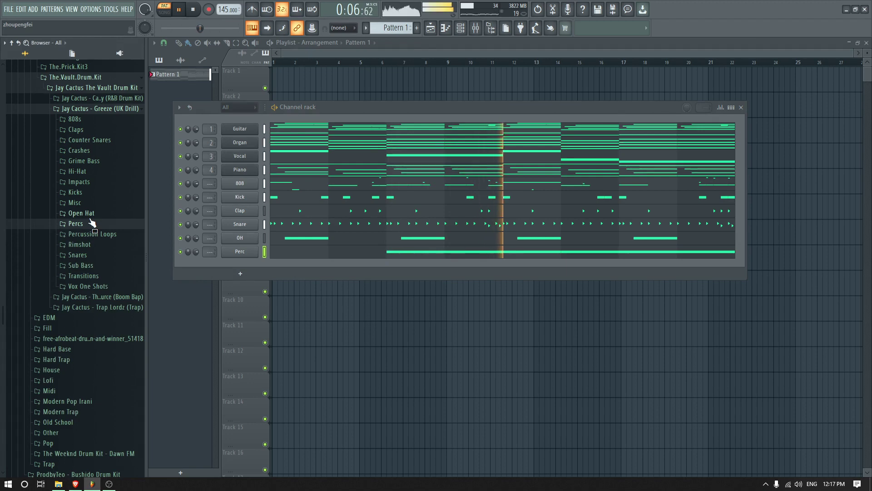
{"action": "left_click", "coordinate": [86, 174]}
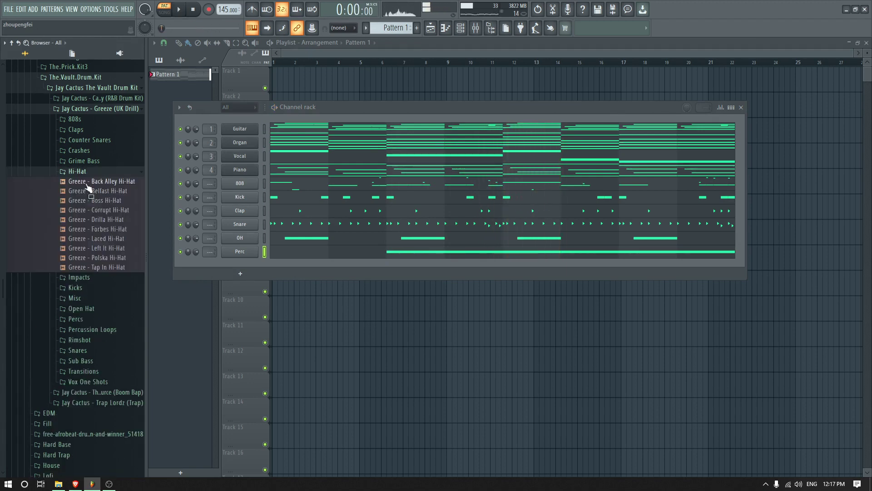
{"action": "right_click", "coordinate": [106, 207]}
{"action": "left_click", "coordinate": [163, 244]}
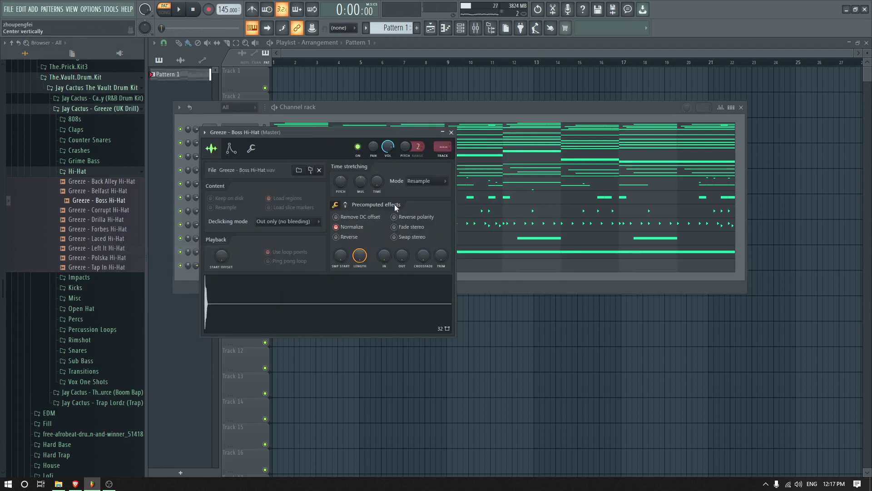
{"action": "left_click", "coordinate": [451, 132]}
Place a C5 note on the last eighth of bar 2 in the Boss Hi-Hat's piano roll and select it
{"action": "left_click", "coordinate": [292, 269]}
{"action": "left_click", "coordinate": [295, 252]}
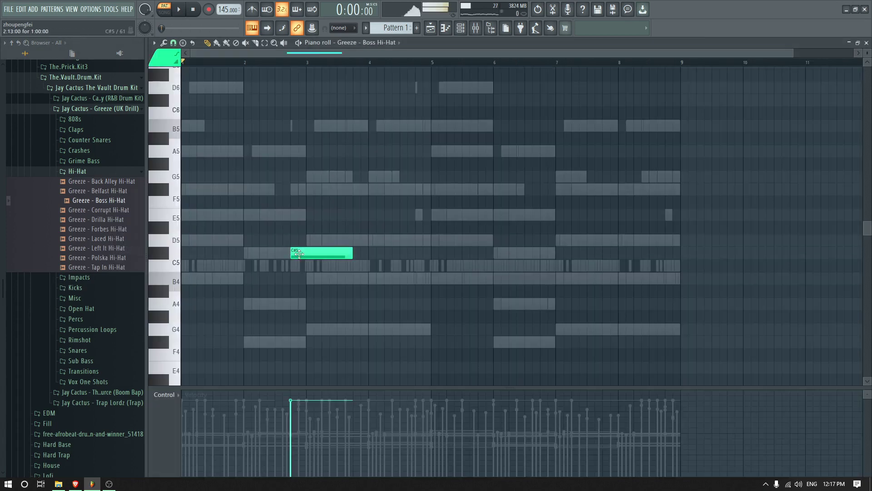
{"action": "left_click_drag", "start_coordinate": [426, 254], "coordinate": [315, 267]}
{"action": "left_click", "coordinate": [265, 43]}
{"action": "left_click_drag", "start_coordinate": [303, 209], "coordinate": [331, 310]}
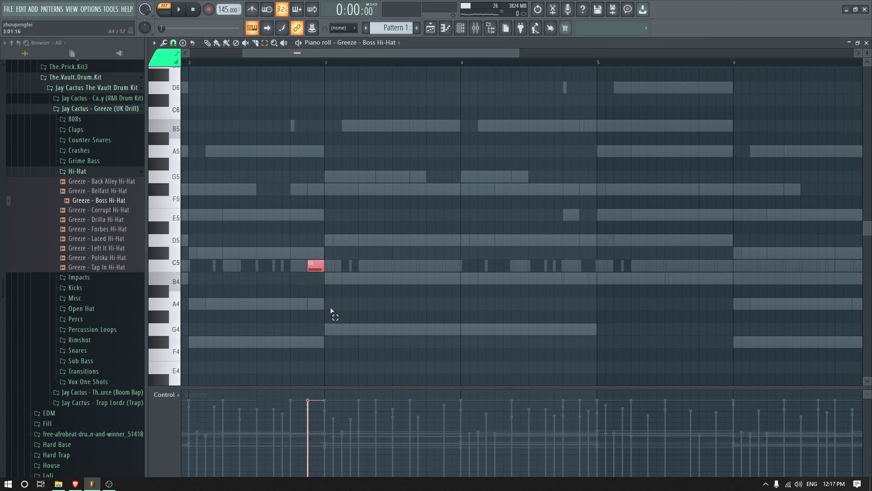
Chop the selected hi-hat note into a roll with the default pattern and ramp its velocities from low to high
{"action": "key", "text": "ctrl+u"}
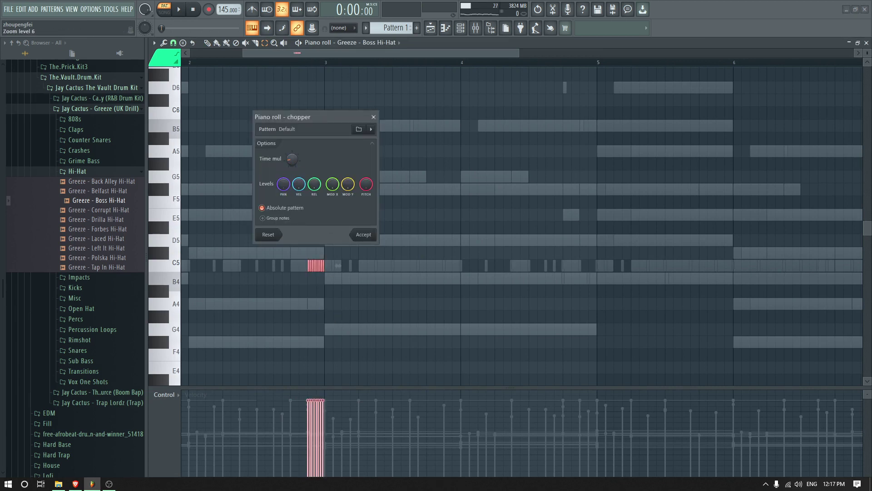
{"action": "key", "text": "space"}
{"action": "left_click", "coordinate": [368, 233]}
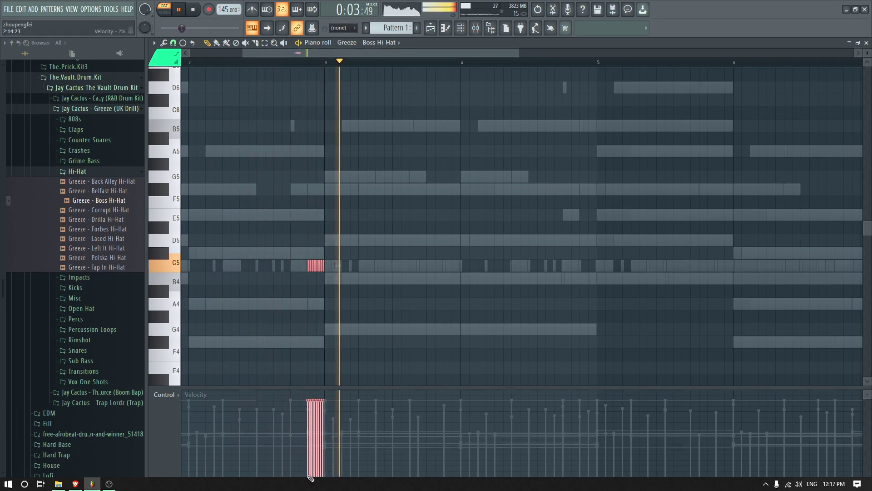
{"action": "left_click_drag", "start_coordinate": [310, 477], "coordinate": [324, 404]}
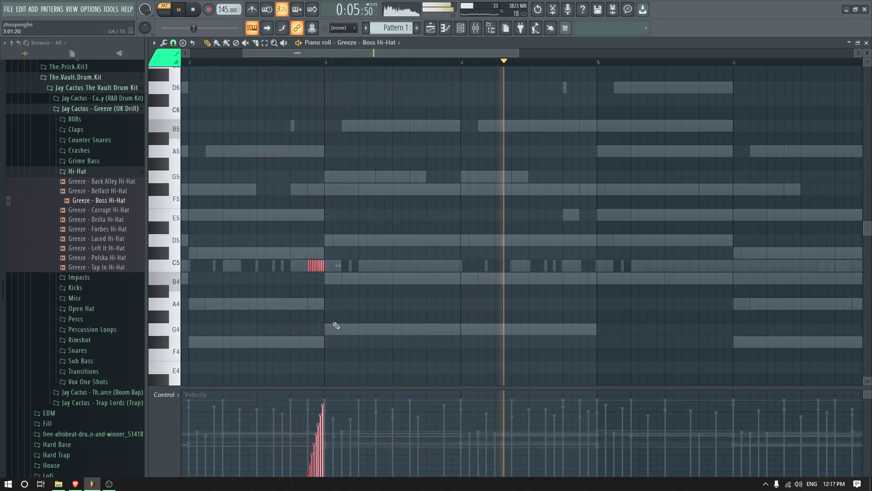
{"action": "key", "text": "space"}
Copy the hi-hat roll to the last two eighths of bar 4, first on B4 and then on D5
{"action": "left_click", "coordinate": [332, 293]}
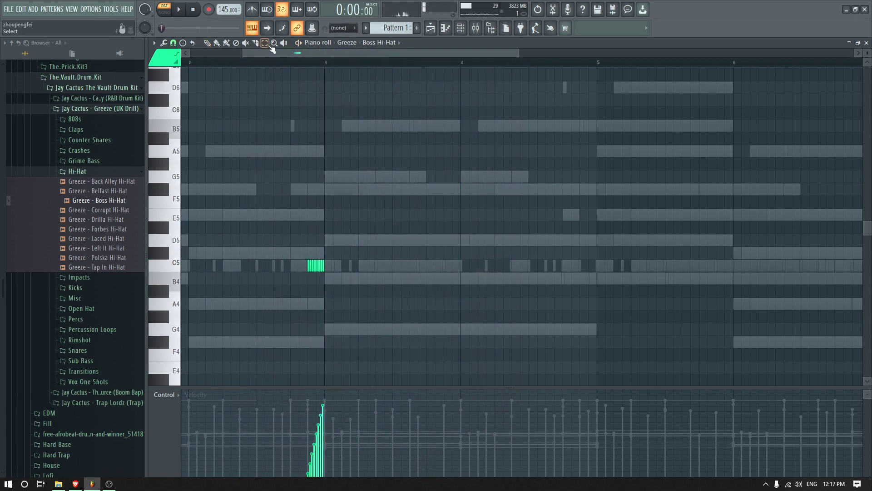
{"action": "left_click_drag", "start_coordinate": [243, 235], "coordinate": [395, 298]}
{"action": "left_click", "coordinate": [207, 43]}
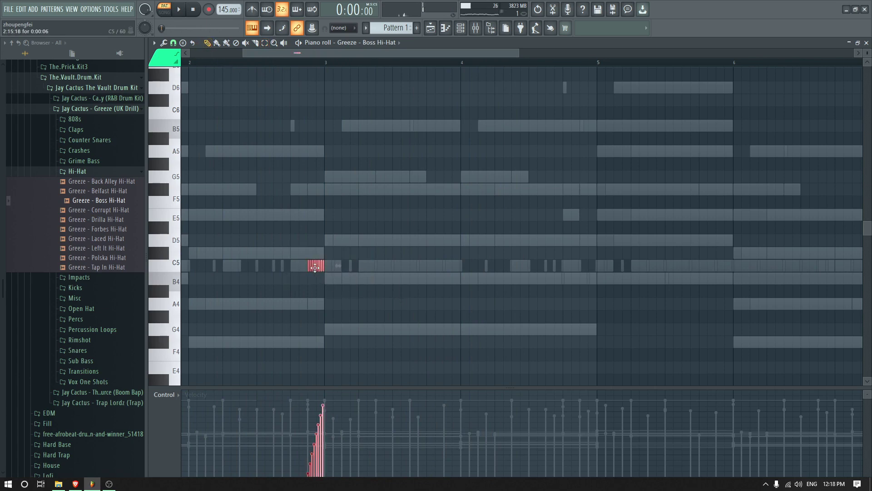
{"action": "left_click_drag", "start_coordinate": [315, 267], "coordinate": [588, 237]}
{"action": "key", "text": "space"}
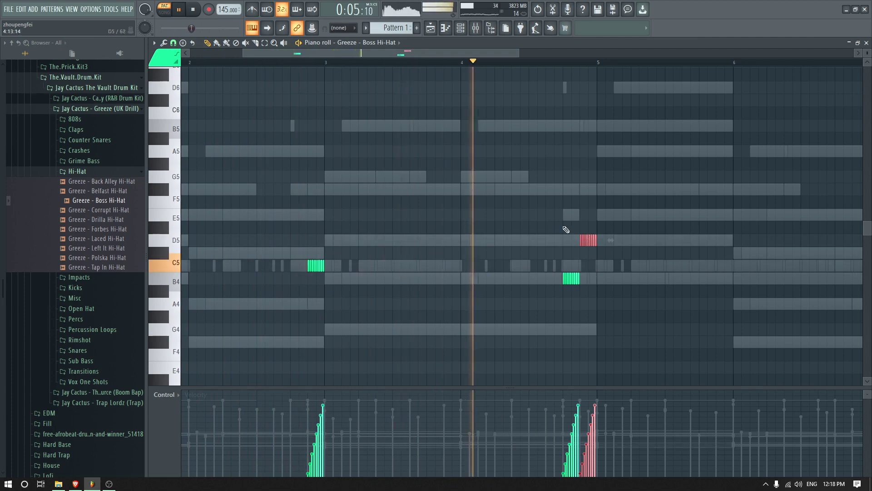
Duplicate the hi-hat rolls so C5 ends bar 6 and B4 and D5 end bar 8, then close the piano roll and play
{"action": "left_click_drag", "start_coordinate": [413, 58], "coordinate": [550, 58]}
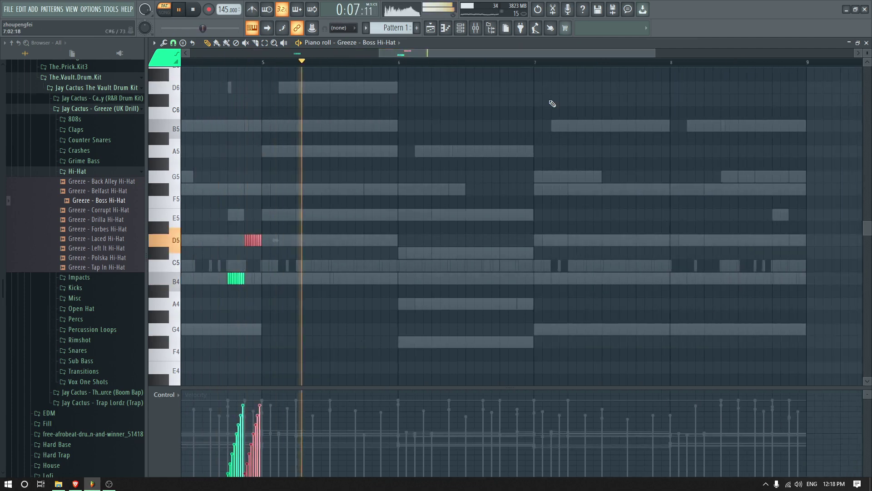
{"action": "key", "text": "ctrl+d"}
{"action": "key", "text": "ctrl+b"}
{"action": "key", "text": "space"}
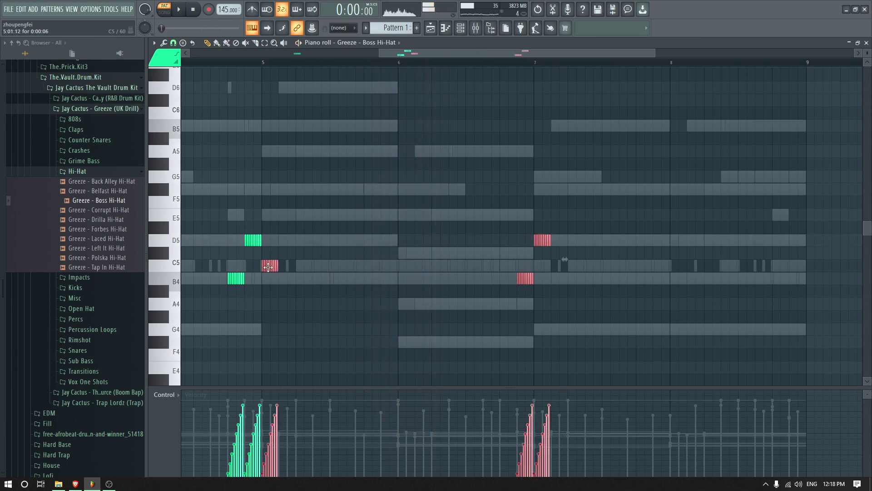
{"action": "left_click_drag", "start_coordinate": [273, 268], "coordinate": [528, 266]}
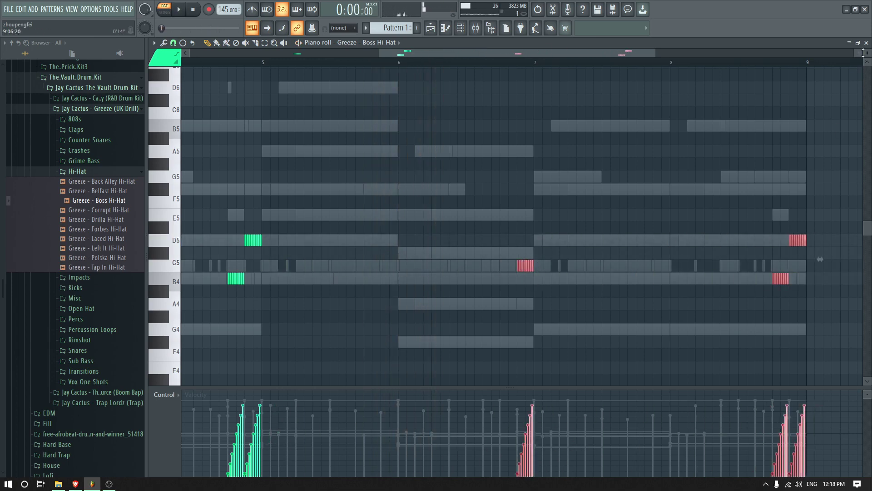
{"action": "left_click", "coordinate": [867, 43]}
{"action": "key", "text": "space"}
Rename the Greeze - Boss Hi-Hat channel as Hi Hat
{"action": "right_click", "coordinate": [256, 264]}
{"action": "left_click", "coordinate": [284, 286]}
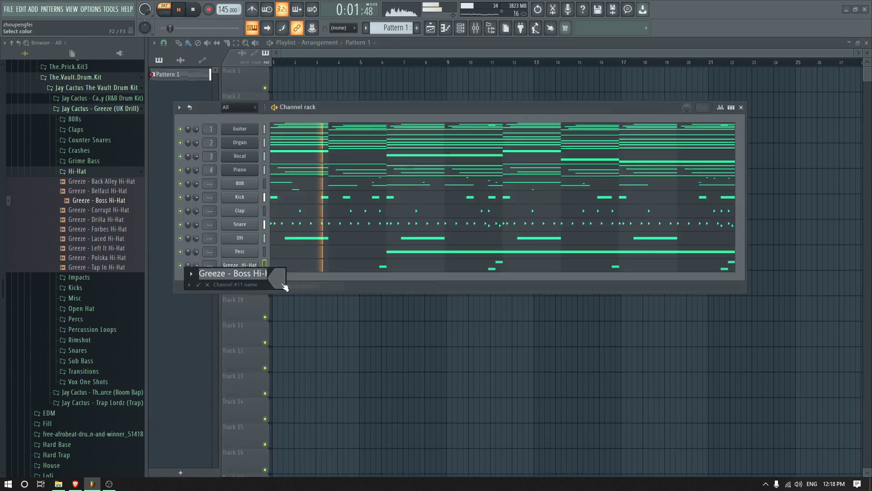
{"action": "type", "text": "G"}
{"action": "type", "text": "i H"}
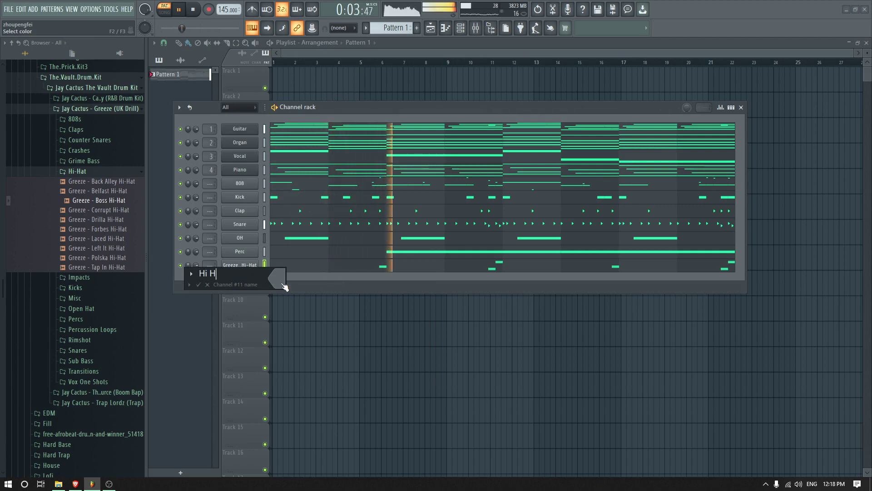
{"action": "type", "text": "at"}
{"action": "key", "text": "Return"}
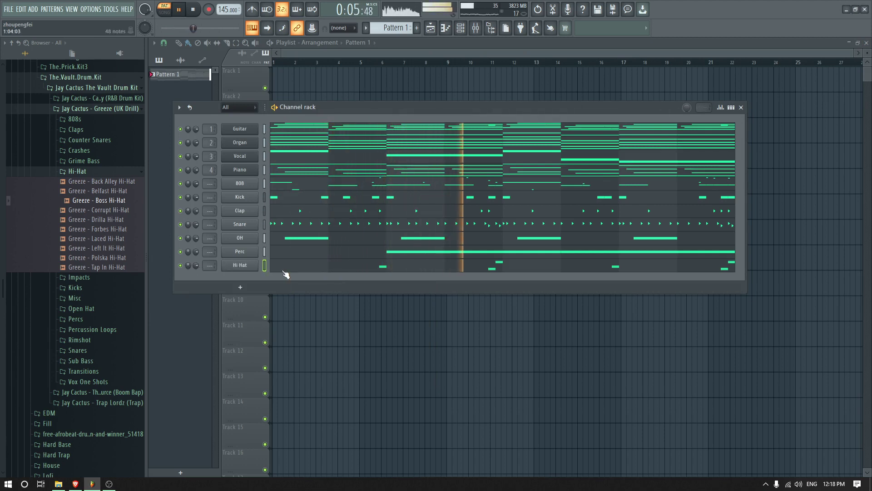
Delete the Perc channel and route the 808 through Hi Hat channels to mixer tracks 5 to 10
{"action": "right_click", "coordinate": [249, 252]}
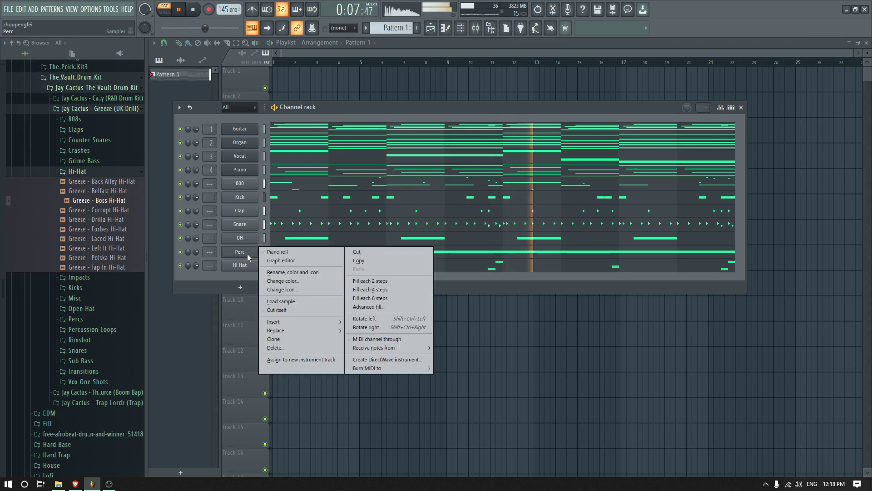
{"action": "left_click", "coordinate": [285, 349]}
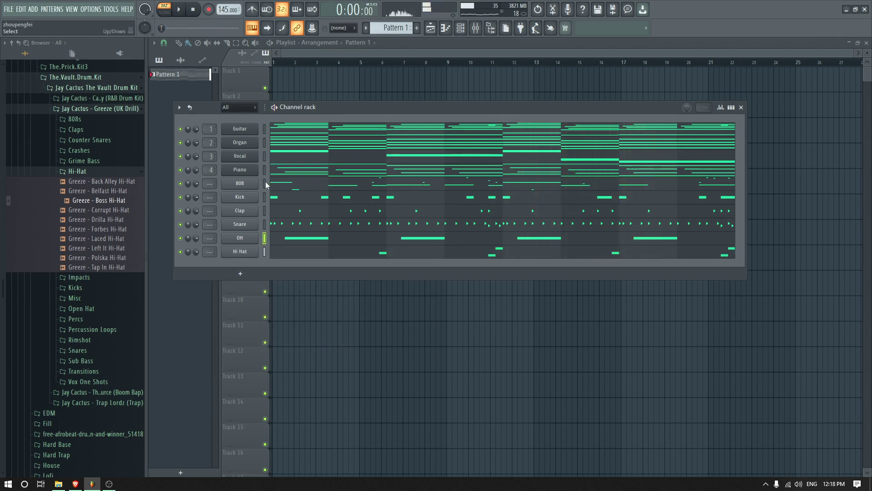
{"action": "key", "text": "ctrl+l"}
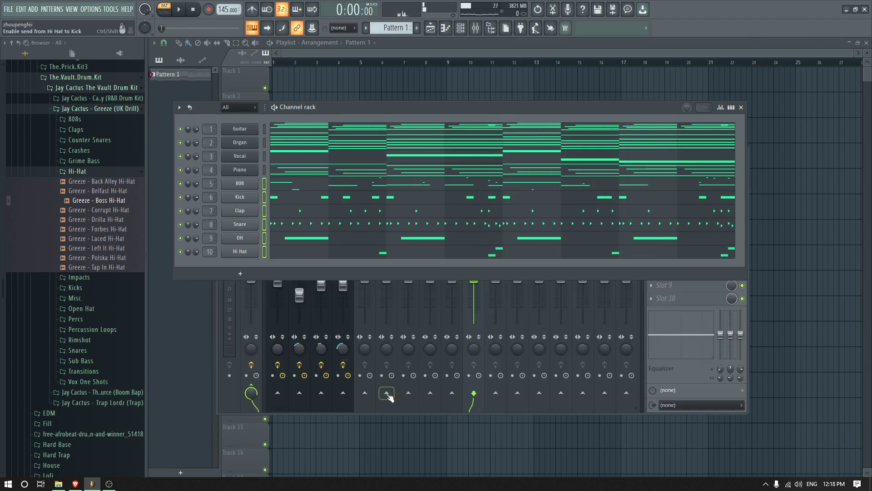
Add a separator at the 808 mixer track, solo the track and lower its volume to about -3 dB during playback
{"action": "left_click", "coordinate": [368, 413]}
{"action": "right_click", "coordinate": [359, 214]}
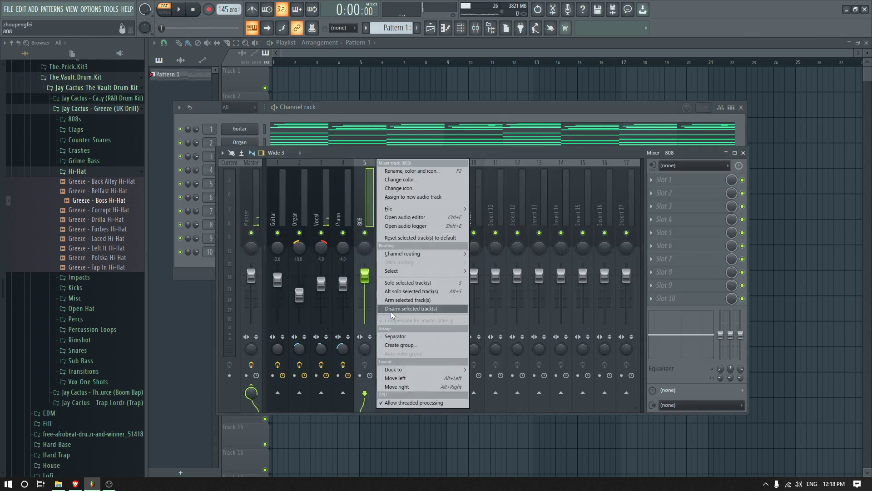
{"action": "left_click", "coordinate": [394, 336]}
{"action": "key", "text": "space"}
{"action": "right_click", "coordinate": [368, 233]}
{"action": "key", "text": "space"}
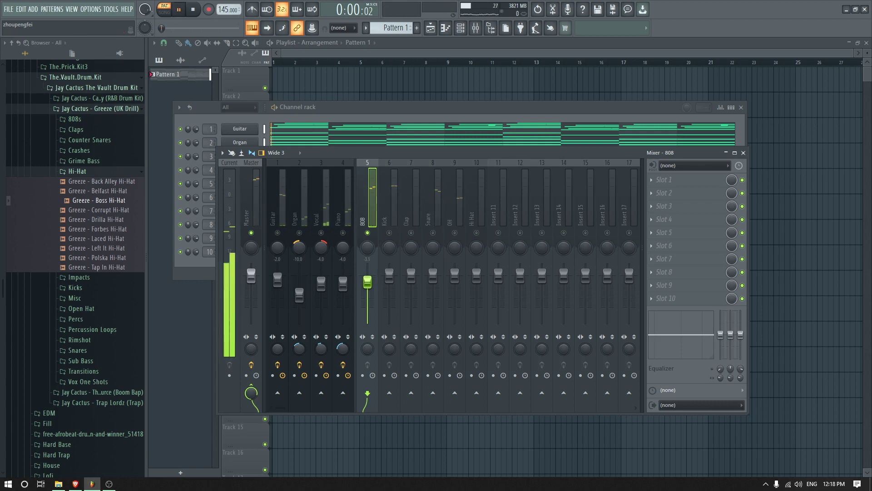
Load Fruity Parametric EQ 2 in the 808 track's first effect slot with the 3 bands preset and enlarge its window
{"action": "left_click", "coordinate": [652, 180]}
{"action": "mouse_move", "coordinate": [665, 190]}
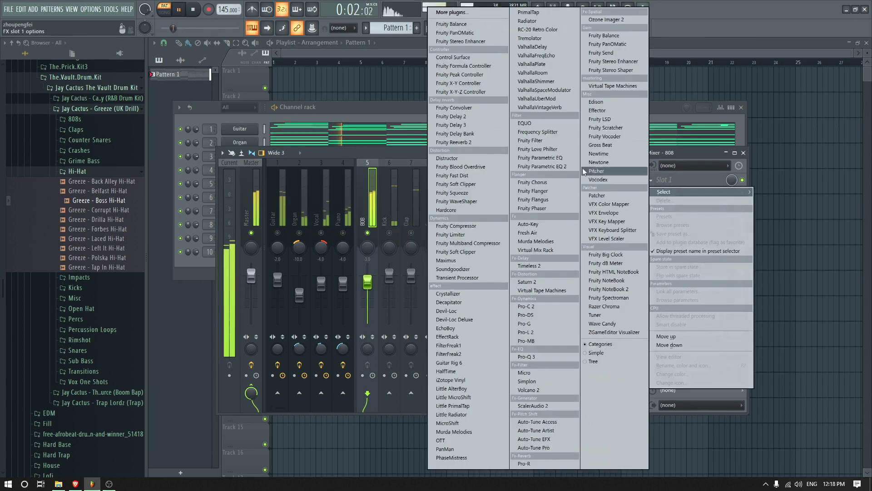
{"action": "left_click", "coordinate": [564, 167]}
{"action": "right_click", "coordinate": [488, 132]}
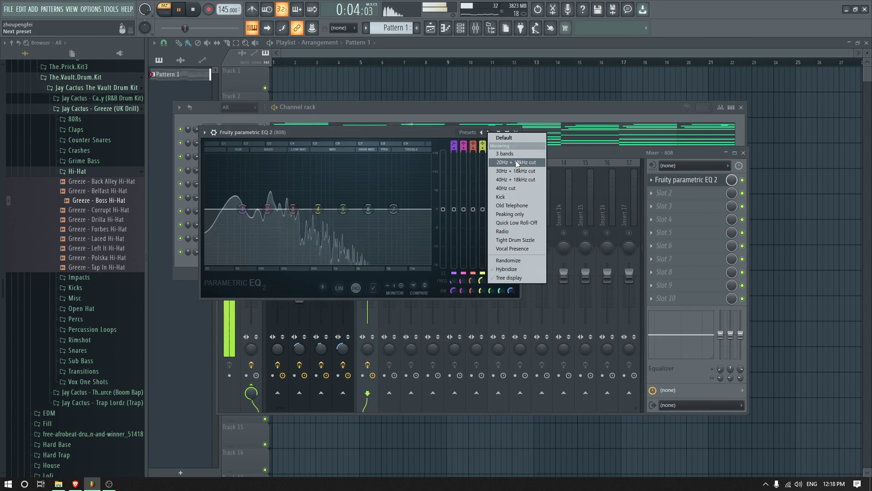
{"action": "left_click", "coordinate": [507, 154]}
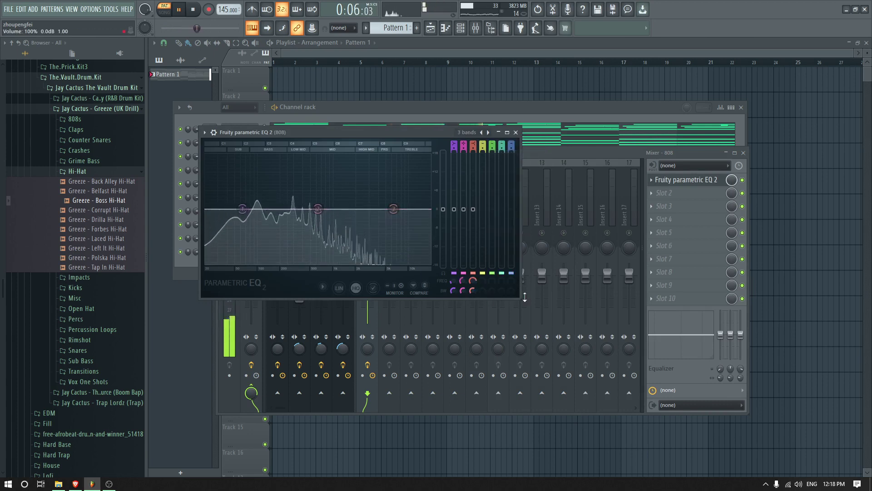
{"action": "left_click_drag", "start_coordinate": [524, 297], "coordinate": [752, 433]}
Set EQ band 1 to a Steep 8 high pass at about 25 Hz
{"action": "right_click", "coordinate": [281, 276]}
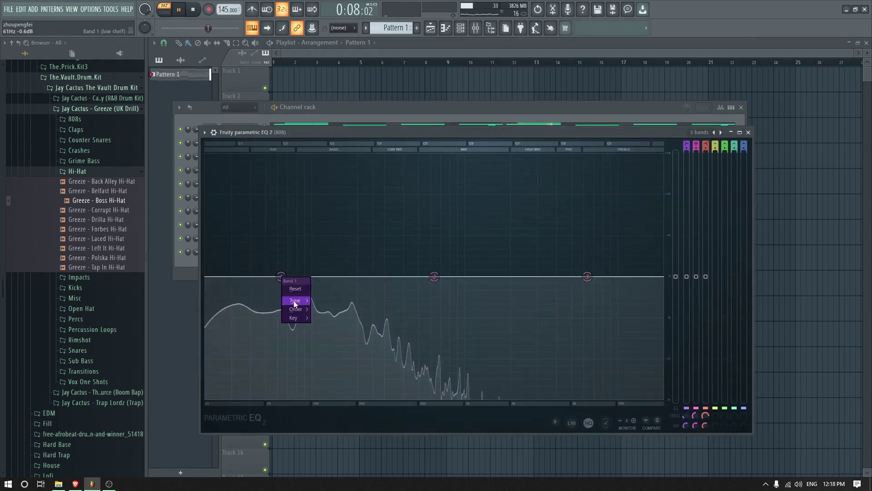
{"action": "mouse_move", "coordinate": [293, 301]}
{"action": "left_click", "coordinate": [333, 323]}
{"action": "right_click", "coordinate": [281, 277]}
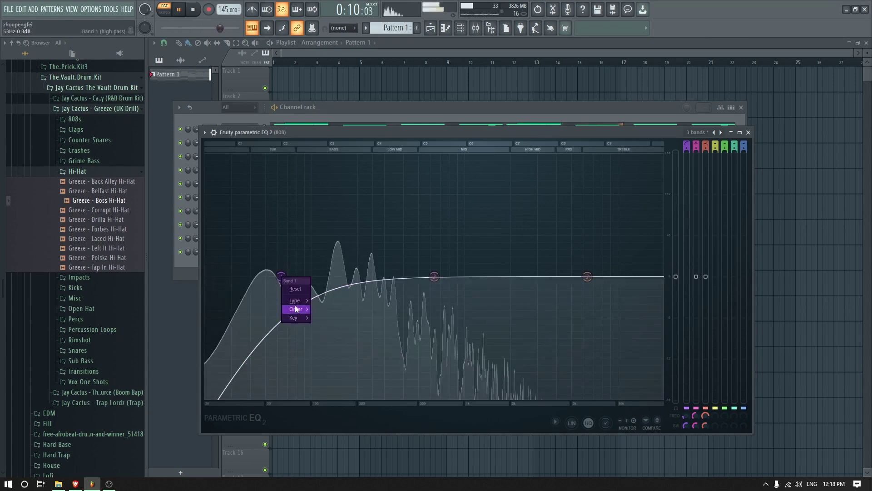
{"action": "left_click", "coordinate": [320, 308]}
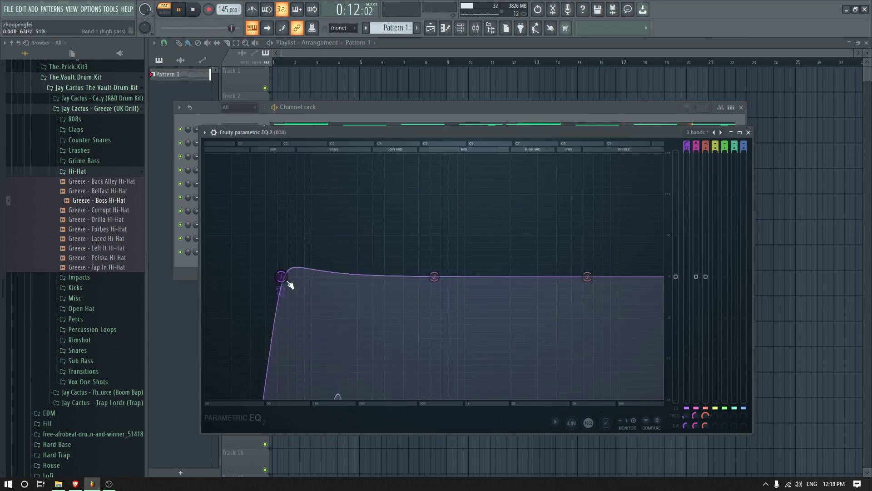
{"action": "left_click_drag", "start_coordinate": [288, 283], "coordinate": [220, 278]}
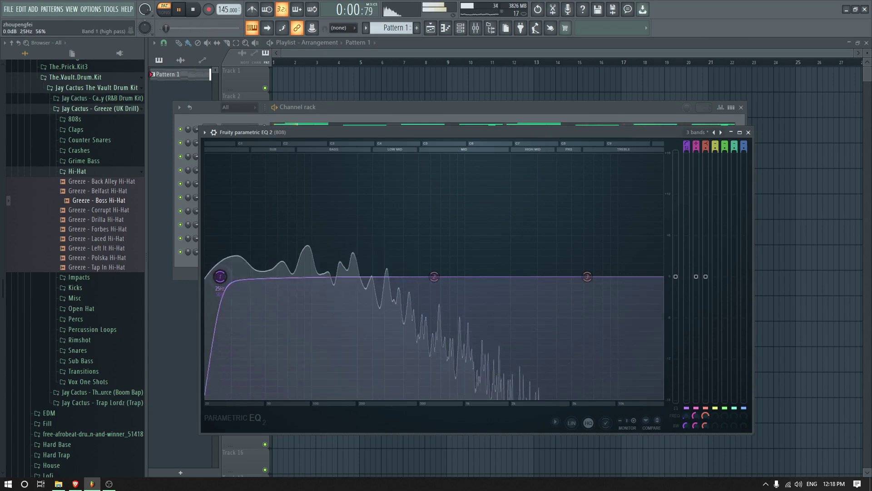
Set EQ band 3 to a Steep 8 low pass and shift its cutoff slightly higher
{"action": "left_click_drag", "start_coordinate": [587, 276], "coordinate": [583, 307]}
{"action": "right_click", "coordinate": [586, 308]}
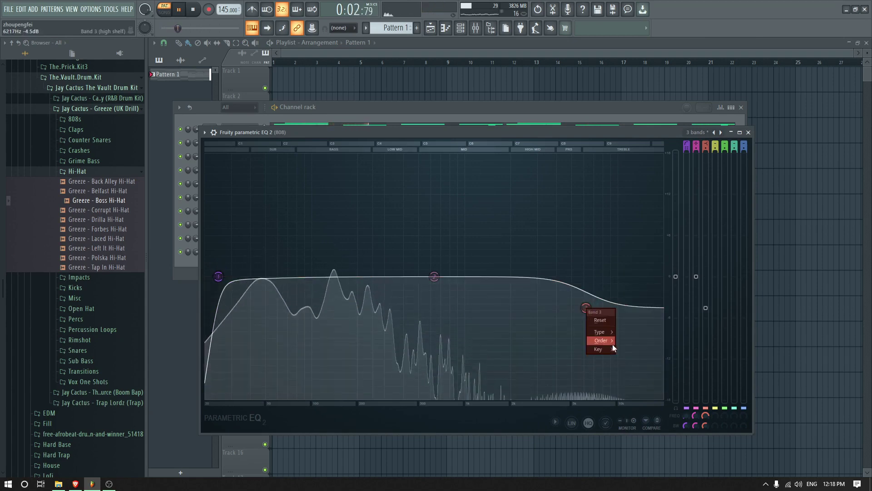
{"action": "left_click", "coordinate": [630, 341]}
{"action": "right_click", "coordinate": [586, 308]}
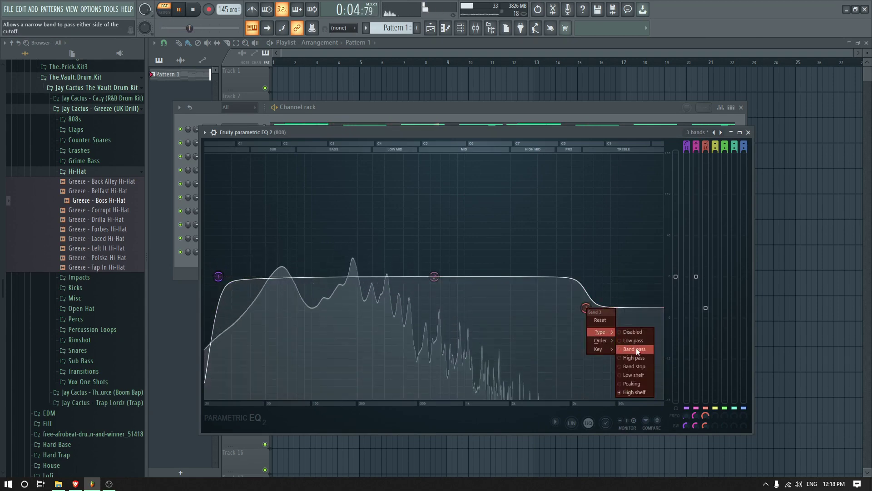
{"action": "left_click", "coordinate": [636, 349]}
{"action": "right_click", "coordinate": [586, 277]}
{"action": "mouse_move", "coordinate": [610, 309]}
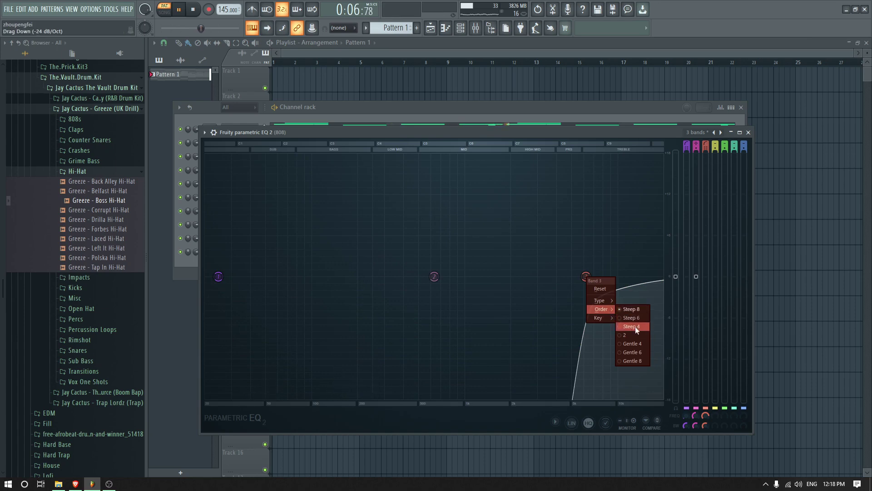
{"action": "left_click", "coordinate": [631, 309]}
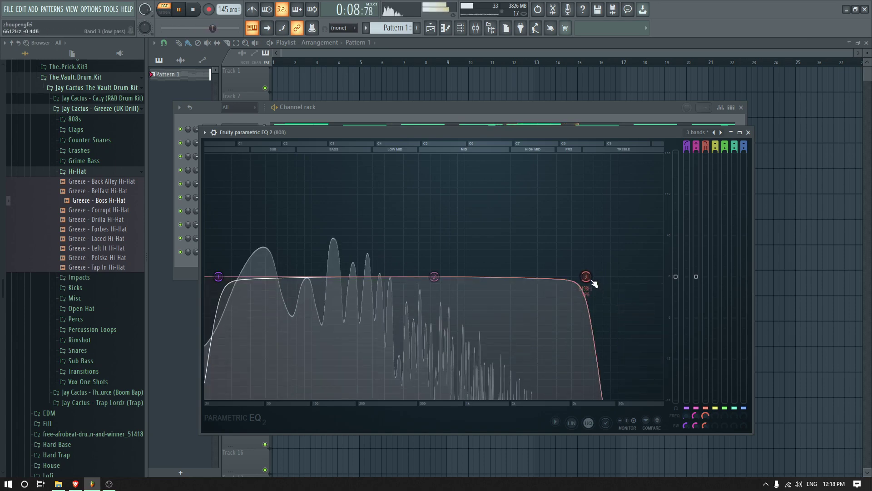
{"action": "mouse_move", "coordinate": [589, 281]}
{"action": "left_mouse_down"}
{"action": "mouse_move", "coordinate": [613, 280]}
{"action": "mouse_move", "coordinate": [604, 280]}
{"action": "left_mouse_up"}
Boost the 808's sub range with EQ band 2 and add Fruity Fast Dist in slot 2 at about 18% mix level
{"action": "left_click_drag", "start_coordinate": [434, 276], "coordinate": [251, 263]}
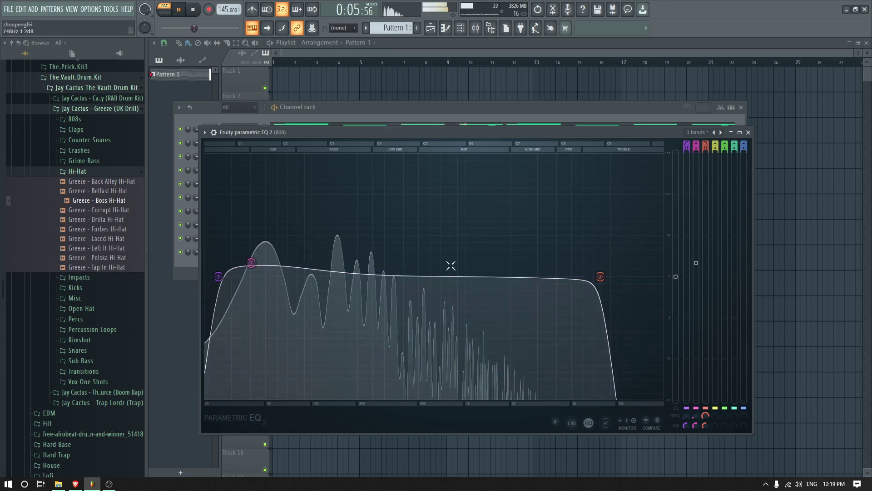
{"action": "left_click", "coordinate": [733, 132]}
{"action": "left_click", "coordinate": [661, 193]}
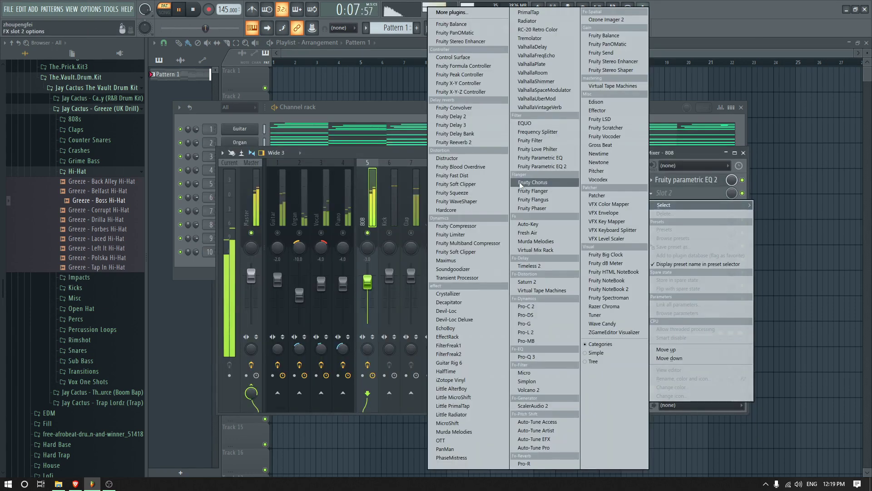
{"action": "left_click", "coordinate": [470, 175]}
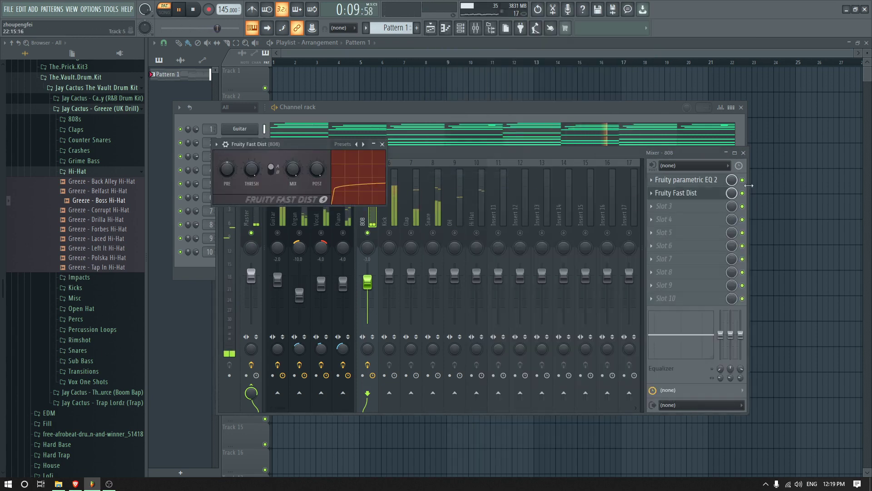
{"action": "mouse_move", "coordinate": [731, 193]}
{"action": "left_mouse_down"}
{"action": "mouse_move", "coordinate": [732, 202]}
{"action": "mouse_move", "coordinate": [731, 192]}
{"action": "left_mouse_up"}
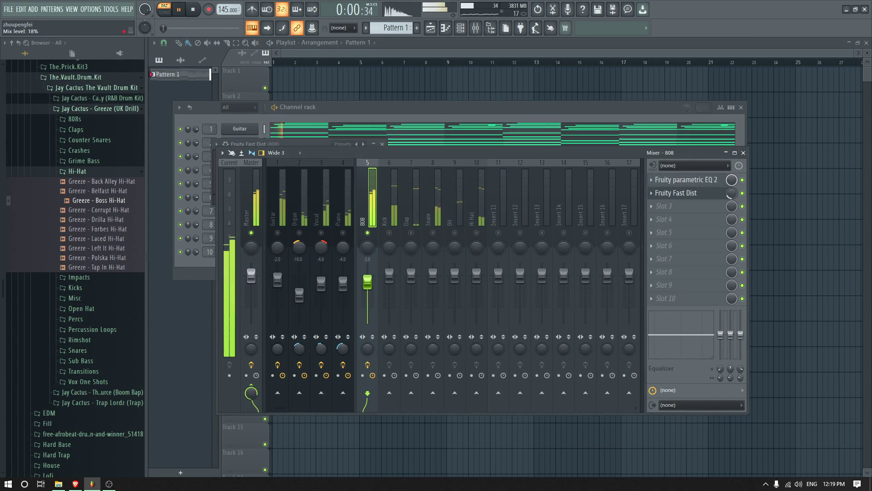
Load Fruity Reeverb 2 in the 808 track's third effect slot and set its wet level to about 23%
{"action": "left_click", "coordinate": [666, 206]}
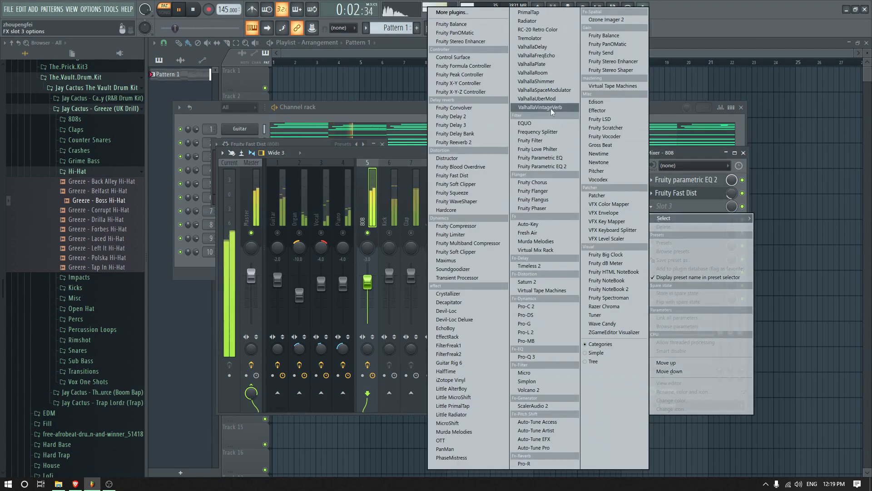
{"action": "left_click", "coordinate": [453, 143]}
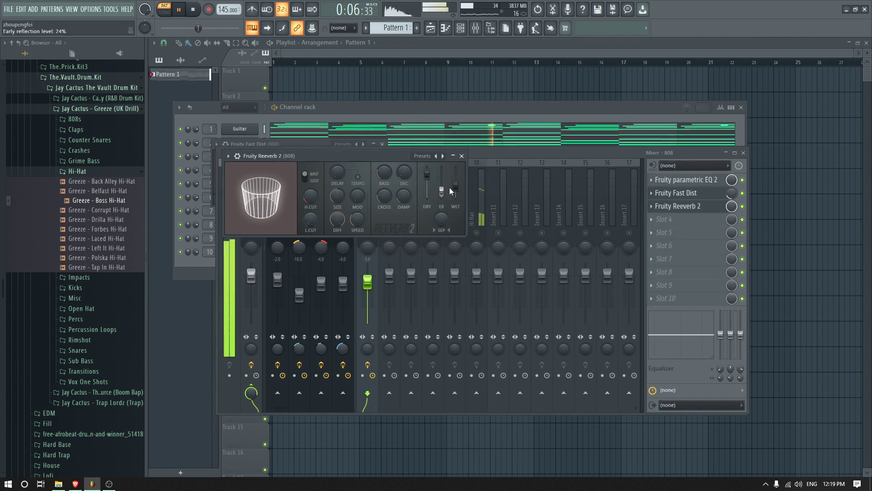
{"action": "left_click_drag", "start_coordinate": [456, 185], "coordinate": [456, 192]}
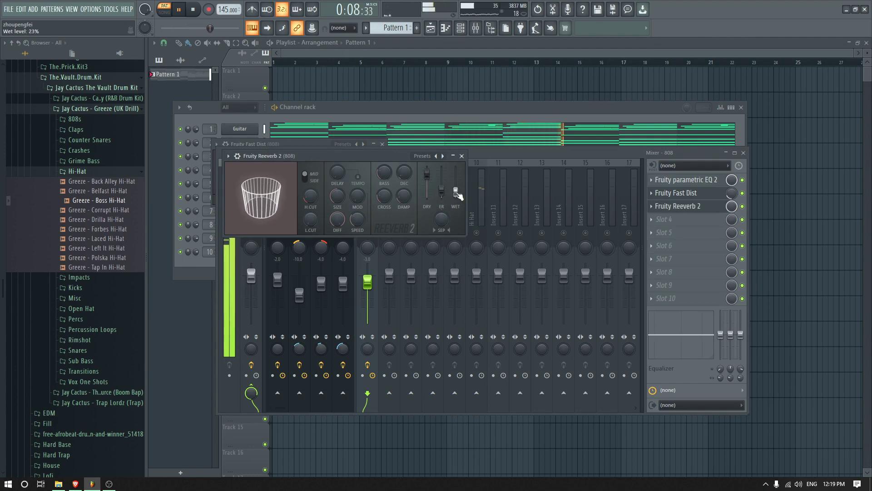
{"action": "left_click", "coordinate": [516, 195]}
Load Fruity Limiter in the 808 track's slot 10 and sidechain the Kick track to the 808 track
{"action": "left_click", "coordinate": [656, 299]}
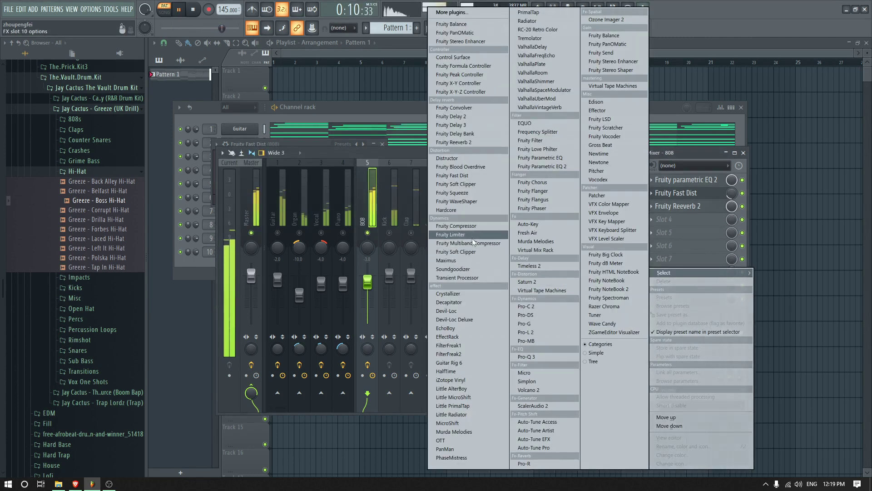
{"action": "left_click", "coordinate": [450, 234]}
{"action": "left_click", "coordinate": [401, 295]}
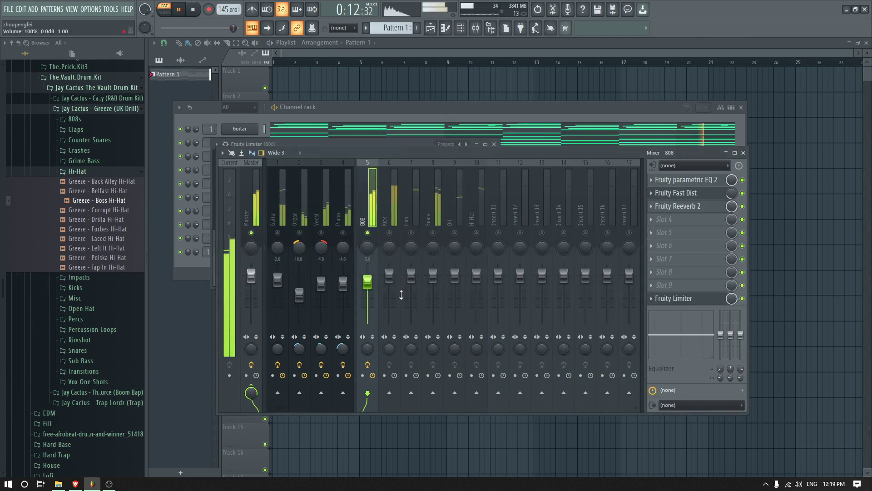
{"action": "left_click", "coordinate": [391, 241]}
{"action": "right_click", "coordinate": [367, 393]}
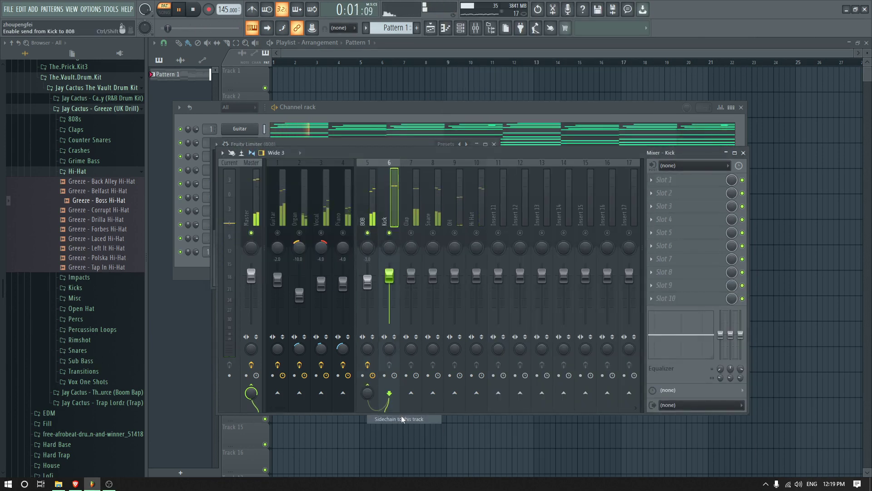
{"action": "left_click", "coordinate": [402, 415]}
Set the 808 limiter's compressor to sidechain input 1, lower its threshold and raise its knee and ratio
{"action": "left_click", "coordinate": [308, 143]}
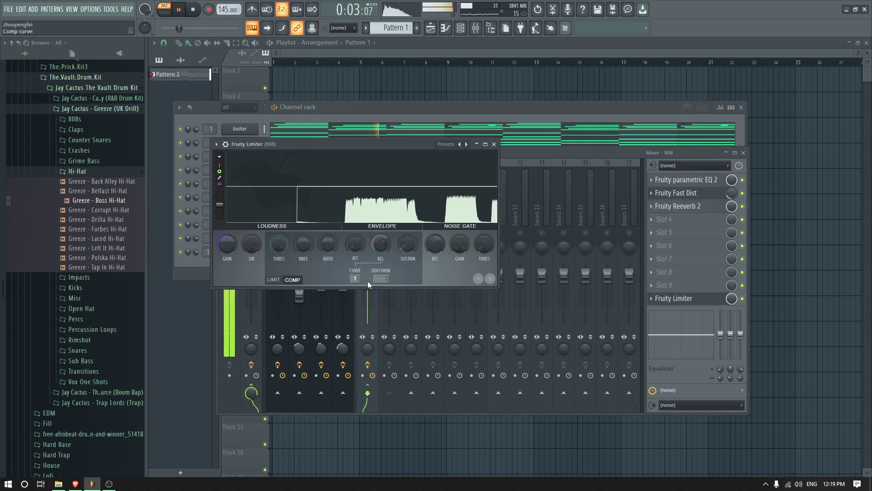
{"action": "left_click_drag", "start_coordinate": [279, 245], "coordinate": [327, 229]}
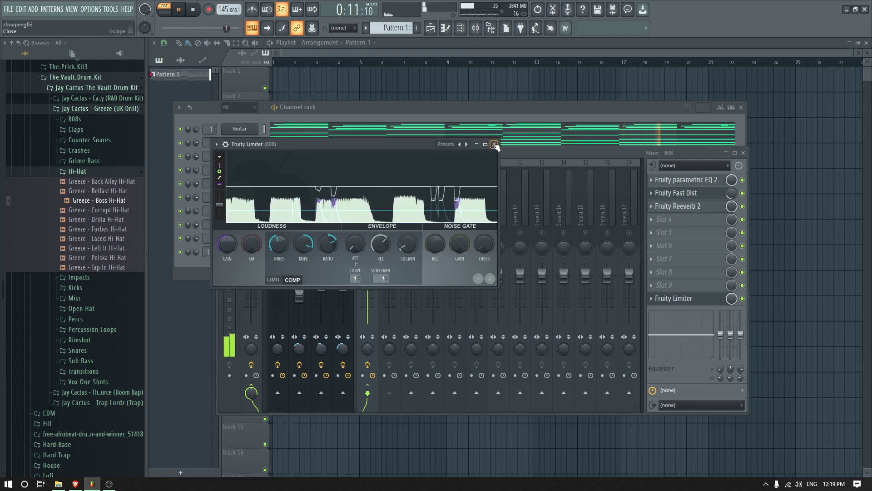
{"action": "left_click", "coordinate": [494, 145]}
Unmute the Kick, Clap, Snare, OH and Hi Hat mixer tracks
{"action": "left_click", "coordinate": [411, 235]}
{"action": "left_click", "coordinate": [433, 234]}
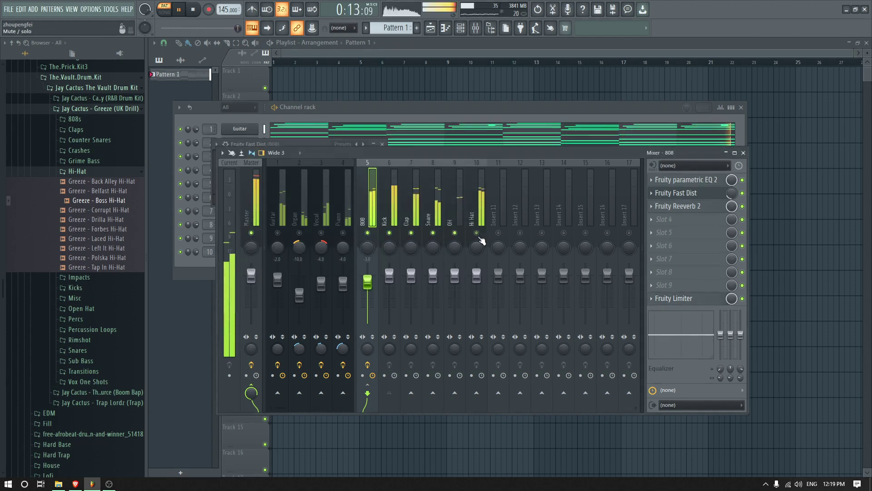
Set Clap to -4 dB, Snare to -5 dB, Hi Hat to -10 dB and OH to about -6 dB, panning Snare slightly left and OH slightly right
{"action": "left_click", "coordinate": [414, 221]}
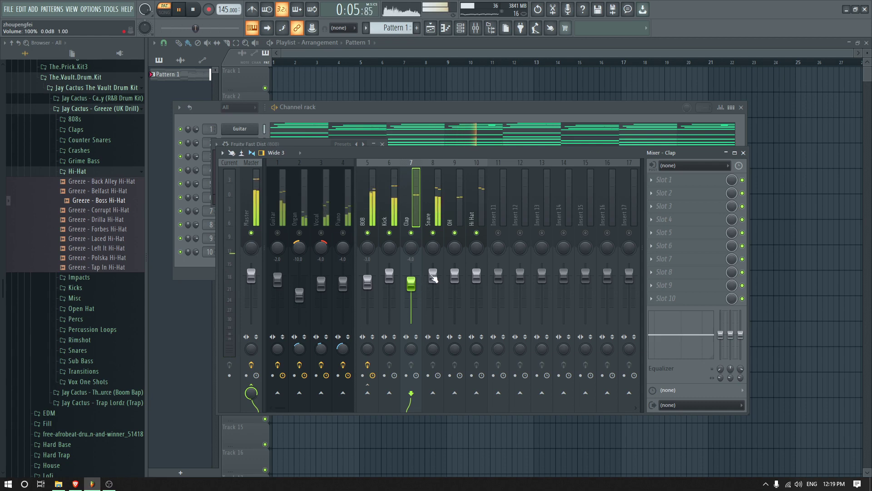
{"action": "left_click_drag", "start_coordinate": [434, 275], "coordinate": [434, 289]}
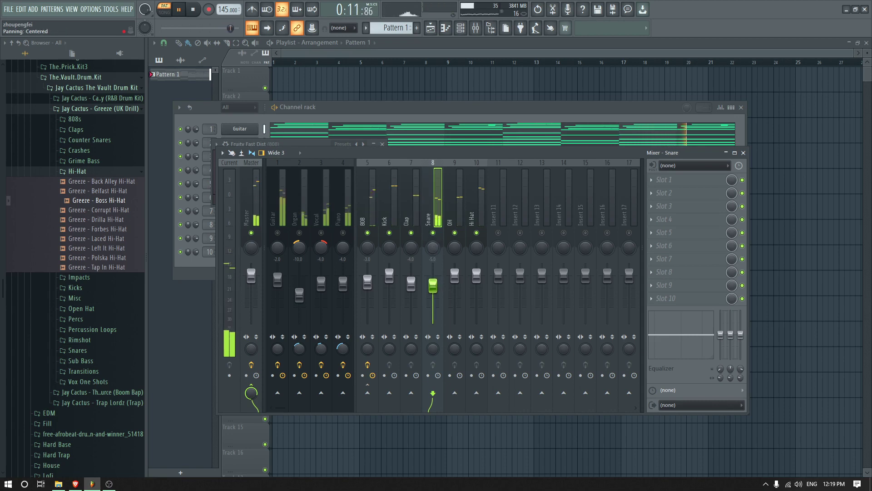
{"action": "left_click_drag", "start_coordinate": [433, 248], "coordinate": [455, 238]}
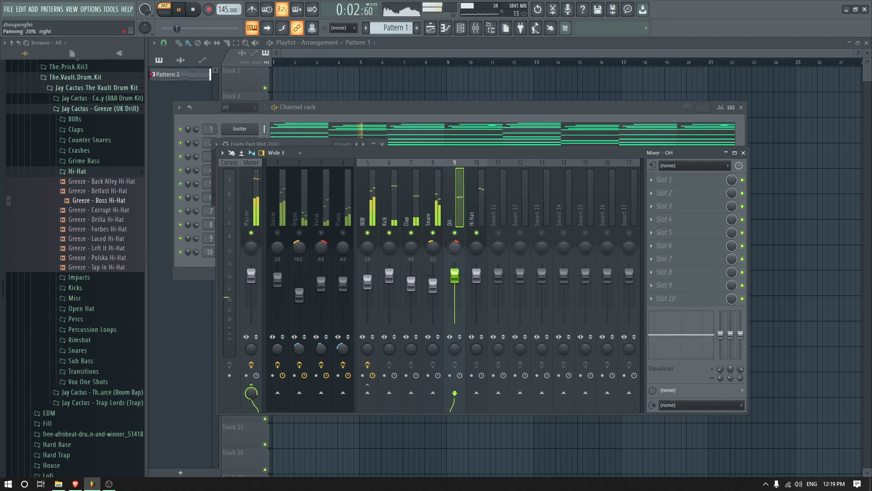
{"action": "left_click_drag", "start_coordinate": [476, 273], "coordinate": [454, 287]}
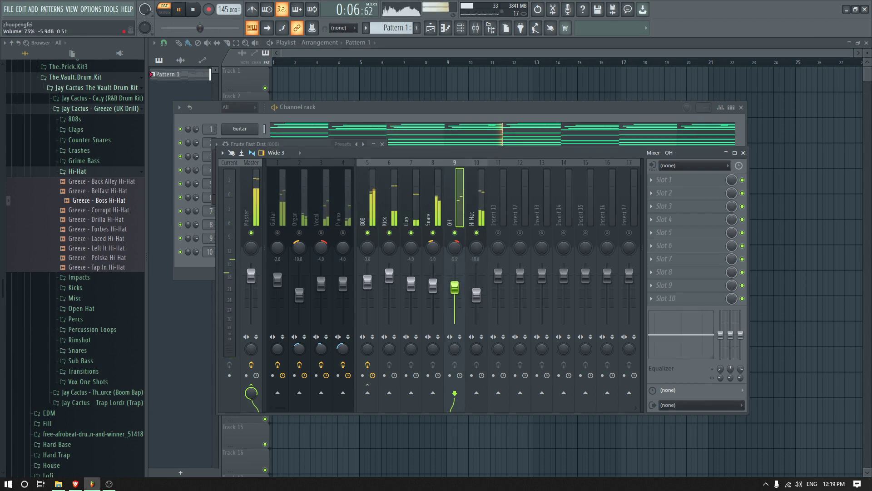
Load Fruity Delay 3 in the OH track's first slot with feedback level around 31% and widen the track's stereo separation
{"action": "left_click", "coordinate": [664, 179]}
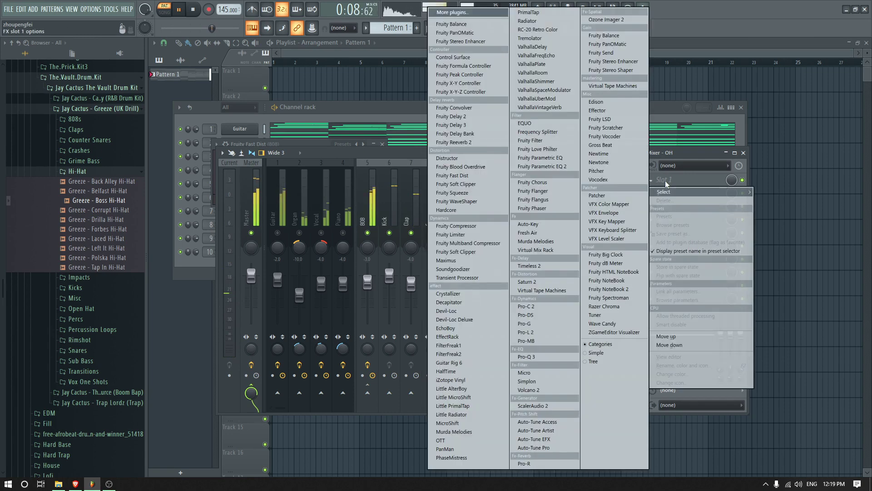
{"action": "left_click", "coordinate": [465, 123]}
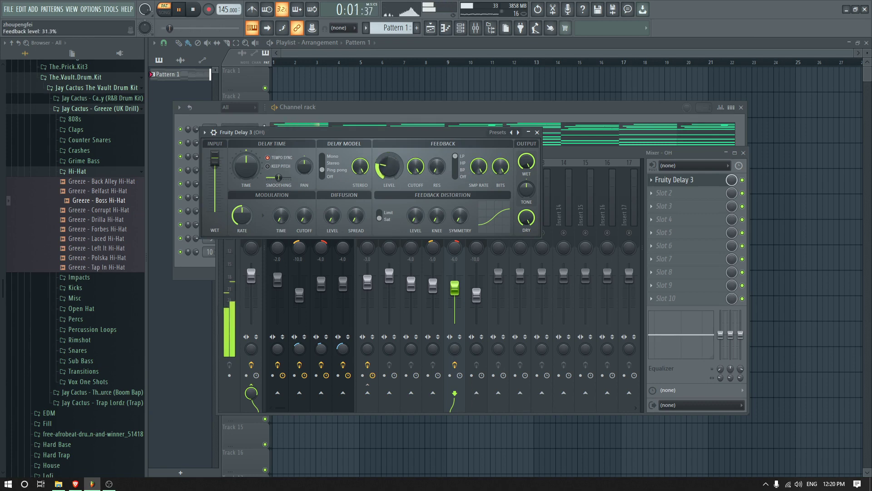
{"action": "left_click", "coordinate": [537, 132]}
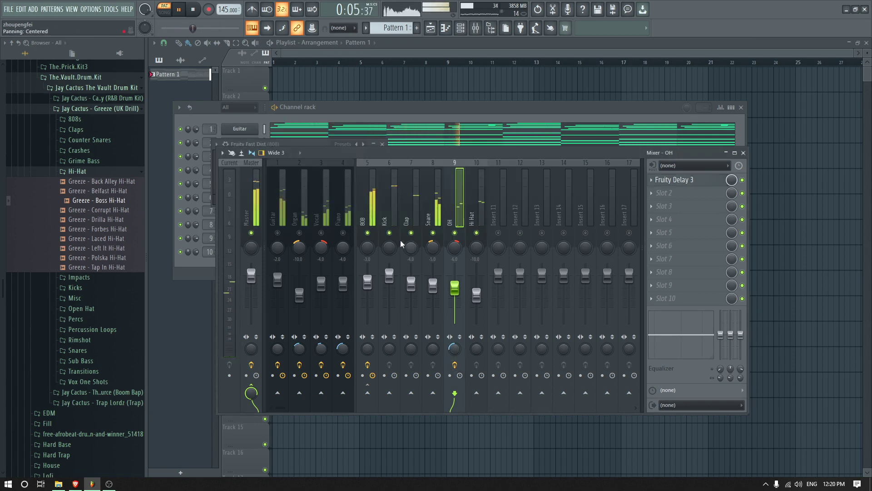
Load Fruity Parametric EQ 2 on the Snare track with the 20Hz + 18kHz cut preset and raise the high-pass cutoff below the snare's body
{"action": "left_click", "coordinate": [414, 221]}
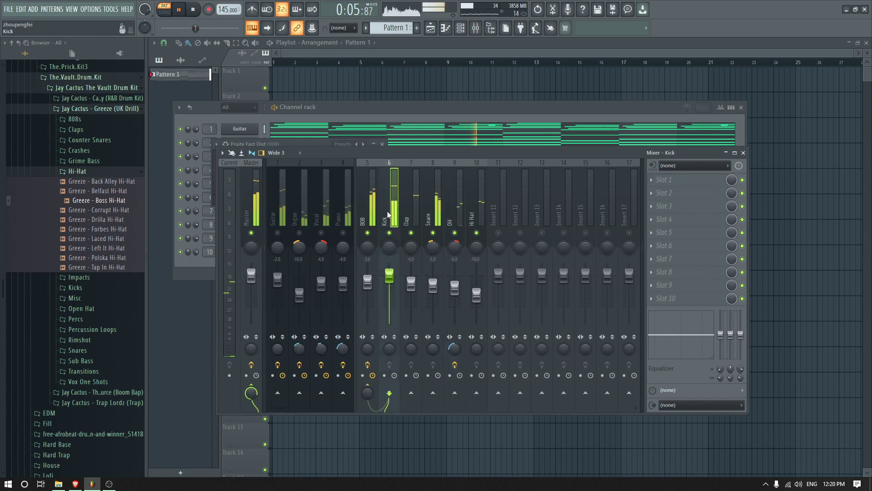
{"action": "left_click", "coordinate": [432, 219]}
{"action": "left_click", "coordinate": [668, 181]}
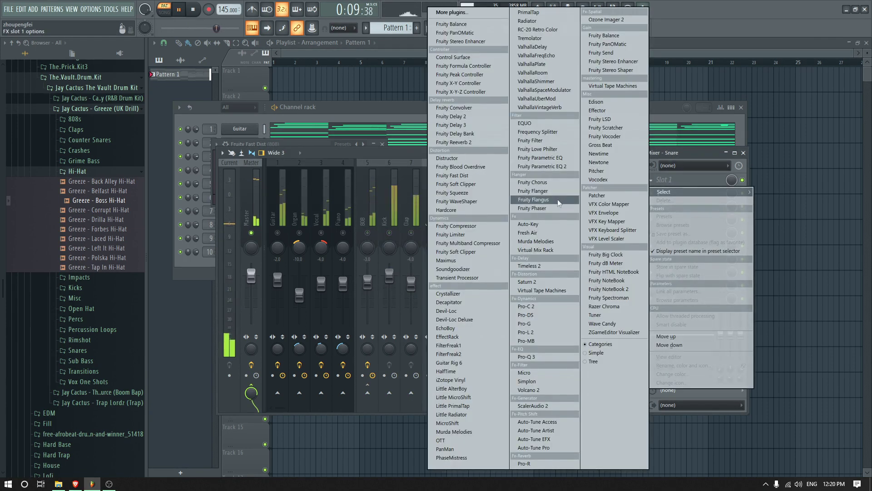
{"action": "left_click", "coordinate": [545, 169]}
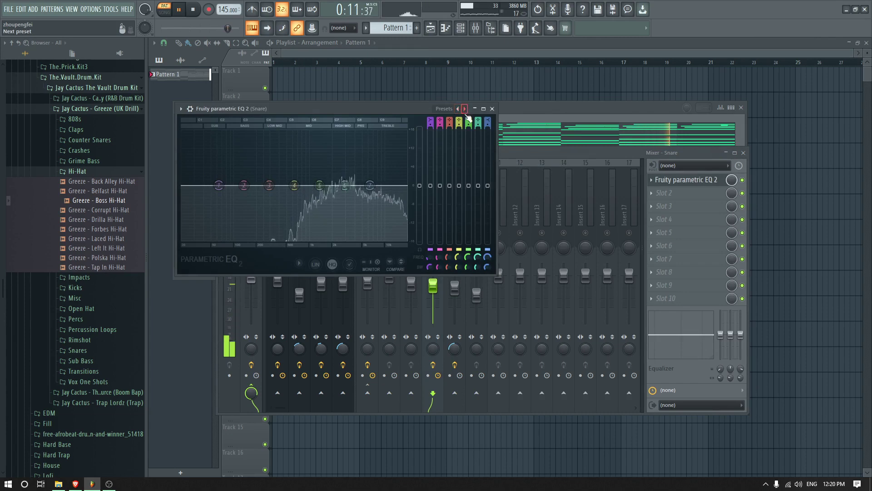
{"action": "left_click", "coordinate": [464, 111]}
{"action": "left_click", "coordinate": [486, 139]}
{"action": "left_click_drag", "start_coordinate": [187, 191], "coordinate": [287, 187]}
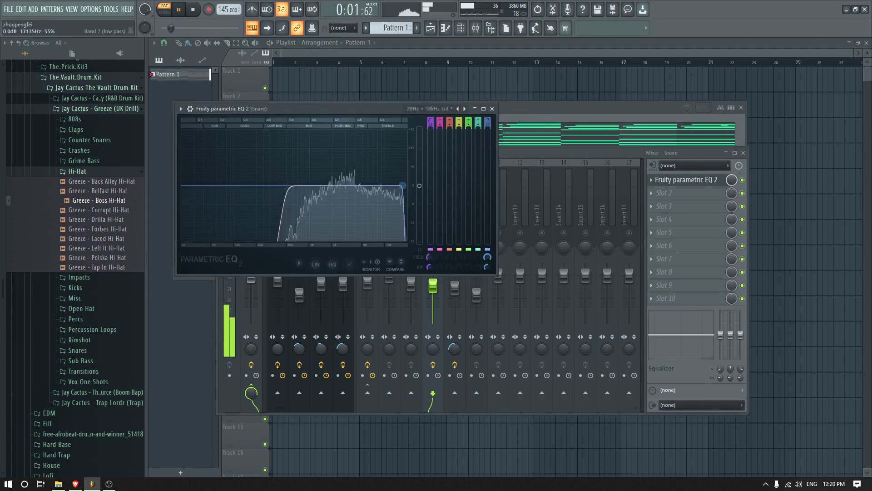
{"action": "left_click", "coordinate": [492, 109]}
Add Fruity Reeverb 2 in the Snare track's second slot and lower its mix level
{"action": "left_click", "coordinate": [662, 194]}
{"action": "left_click", "coordinate": [483, 142]}
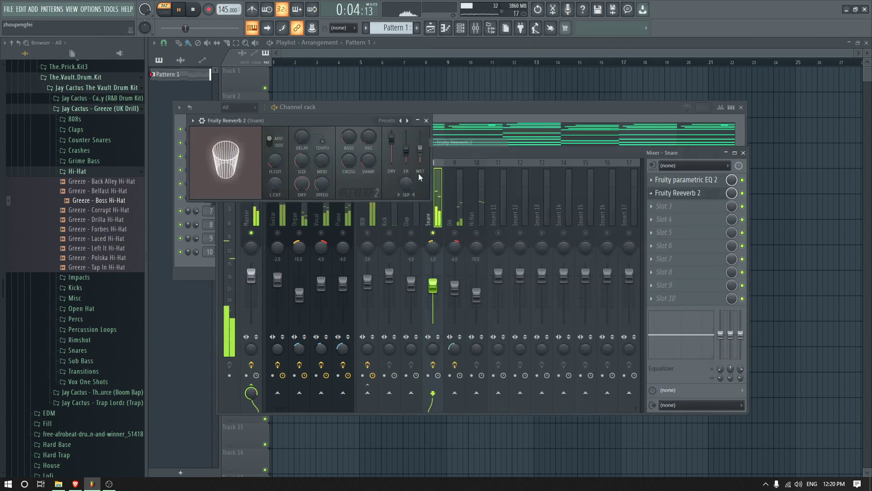
{"action": "left_click", "coordinate": [427, 120]}
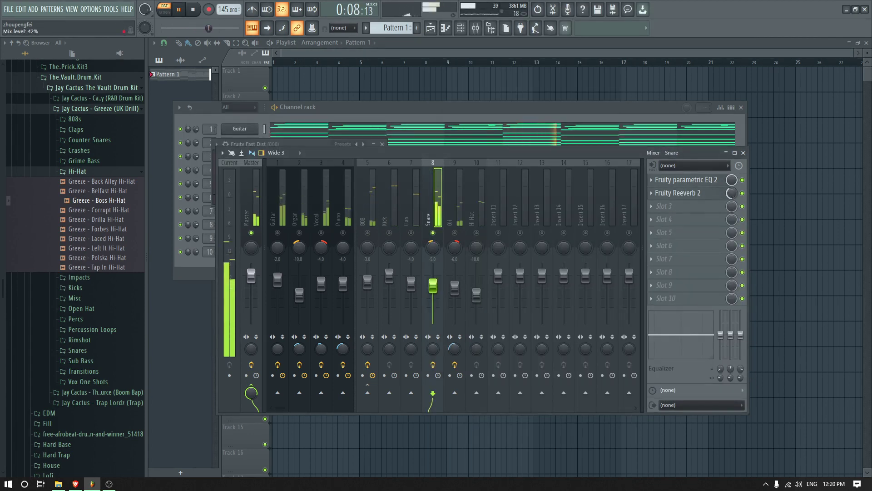
Add Fruity Delay 3 with reduced feedback and wet levels in the Snare's slot 3, and set the track's stereo separation to 25% separated
{"action": "left_click", "coordinate": [693, 210]}
{"action": "left_click", "coordinate": [465, 122]}
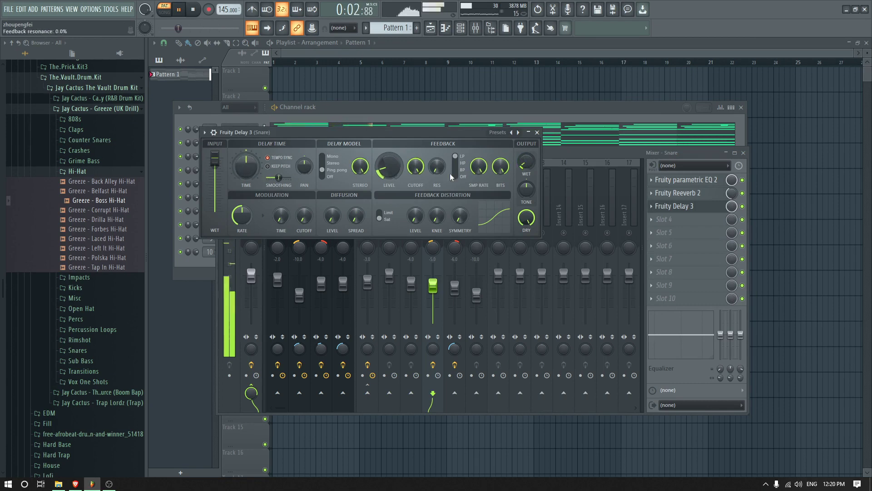
{"action": "left_click", "coordinate": [537, 133]}
{"action": "left_click_drag", "start_coordinate": [433, 349], "coordinate": [433, 361]}
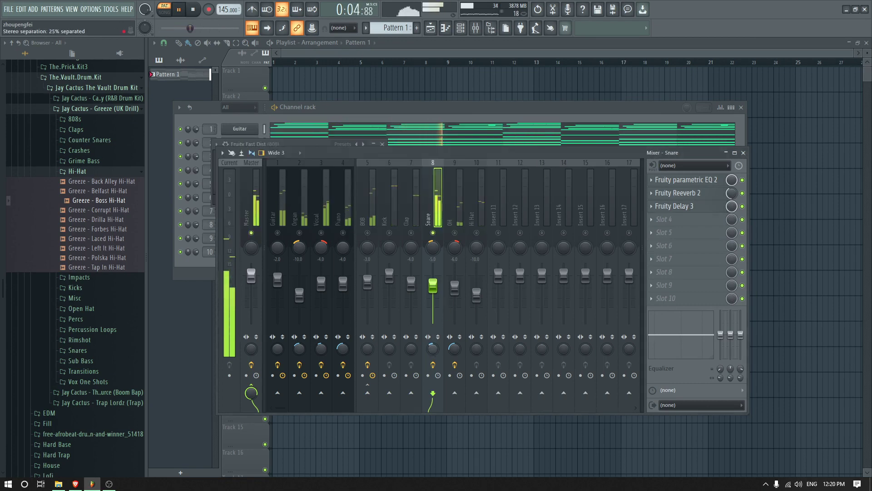
End the Snare solo so every mixer track is active, and stop playback
{"action": "right_click", "coordinate": [433, 232]}
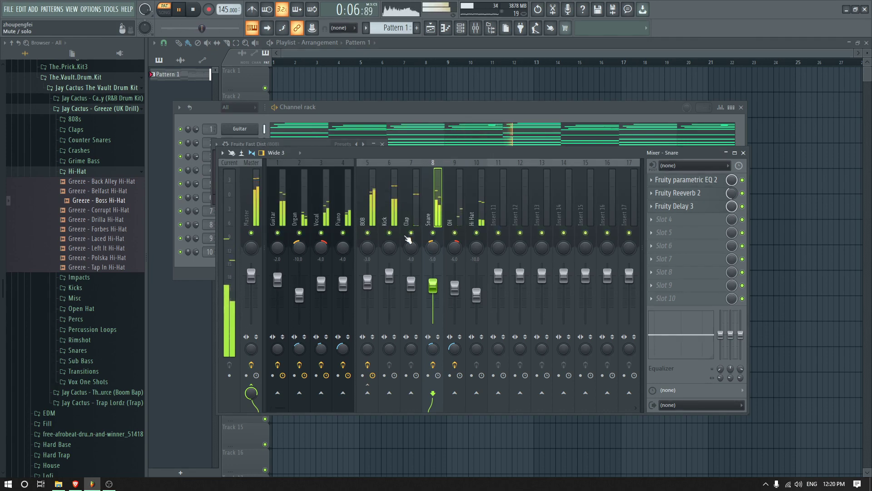
{"action": "key", "text": "space"}
Replace Newtone on the Master track with Murda Melodies and set its pitch to -3 semitones
{"action": "left_click", "coordinate": [247, 200]}
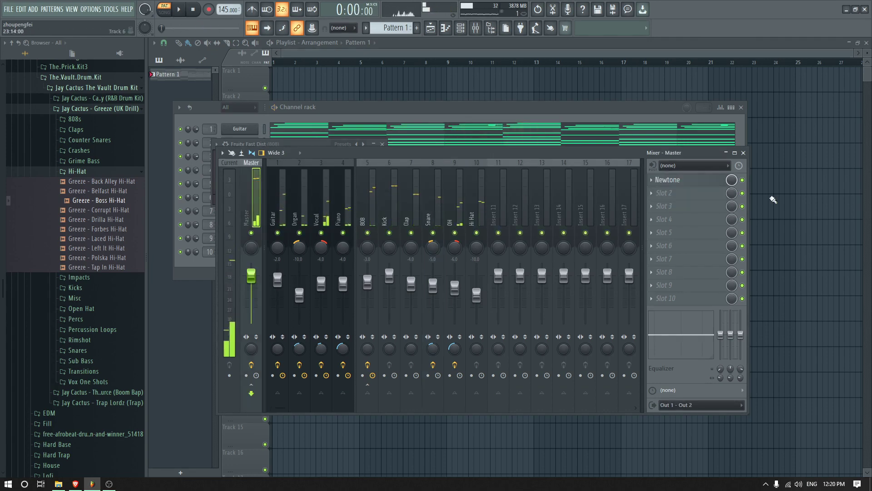
{"action": "left_click", "coordinate": [652, 180]}
{"action": "left_click", "coordinate": [663, 201]}
{"action": "left_click", "coordinate": [652, 180]}
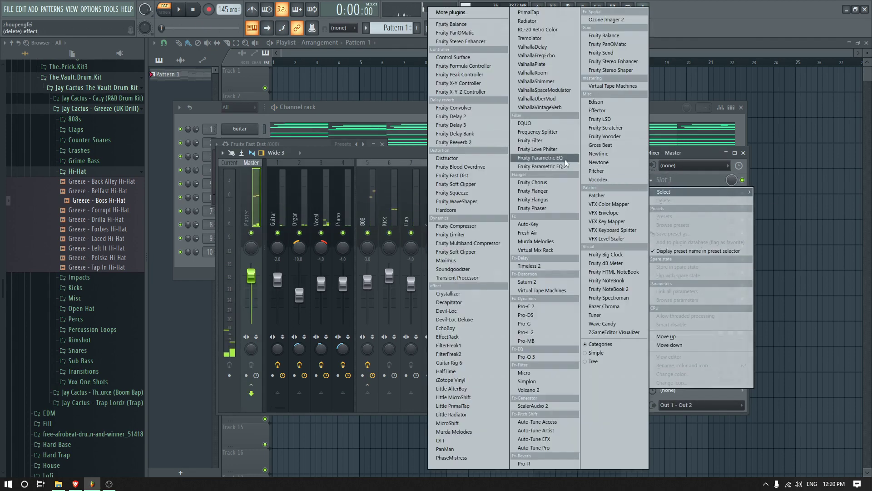
{"action": "left_click", "coordinate": [536, 241]}
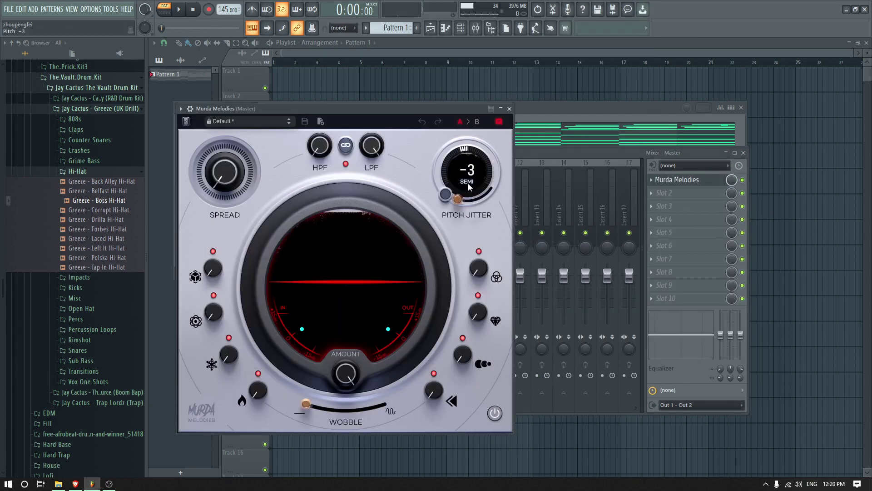
Play back the beat through Murda Melodies and lower its pitch to -4 semitones
{"action": "key", "text": "space"}
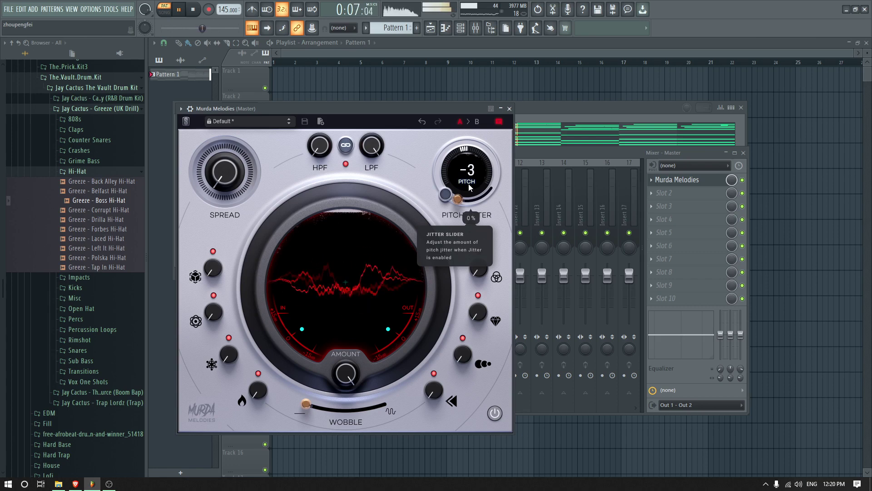
{"action": "key", "text": "space"}
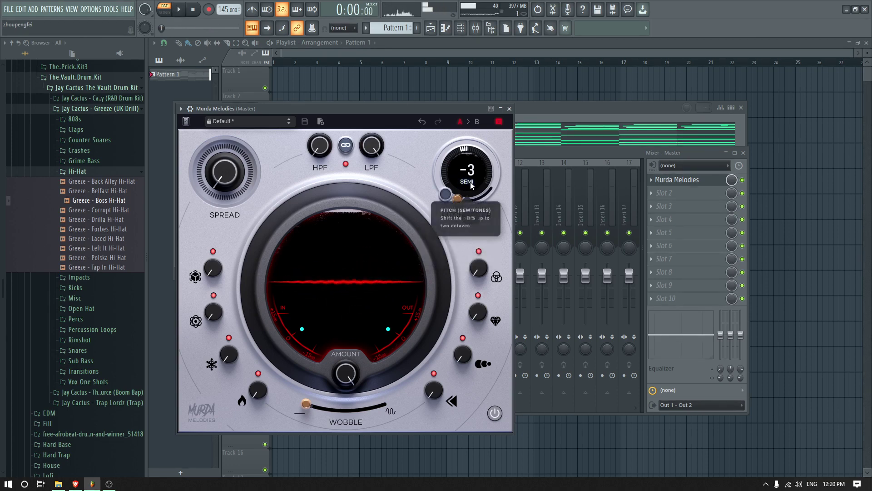
{"action": "left_click_drag", "start_coordinate": [471, 185], "coordinate": [471, 188]}
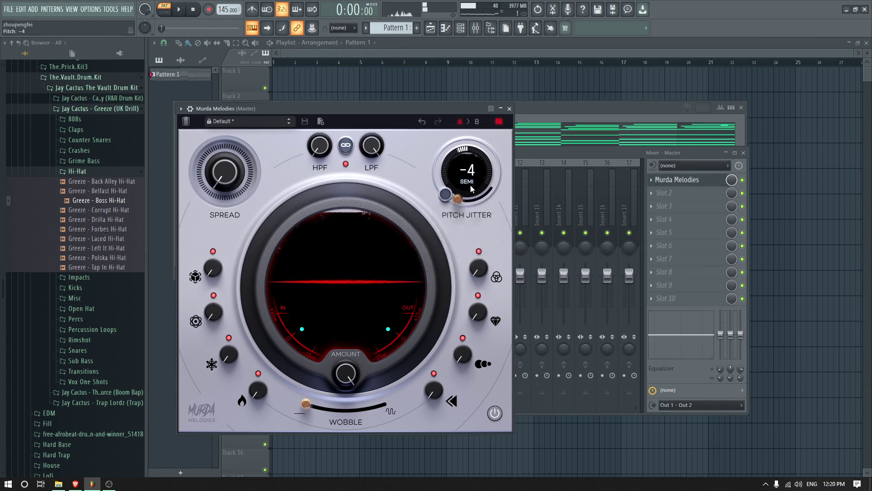
Audition the beat with Murda Melodies at -5 semitones and remove the plugin from the Master track's slot 1
{"action": "key", "text": "space"}
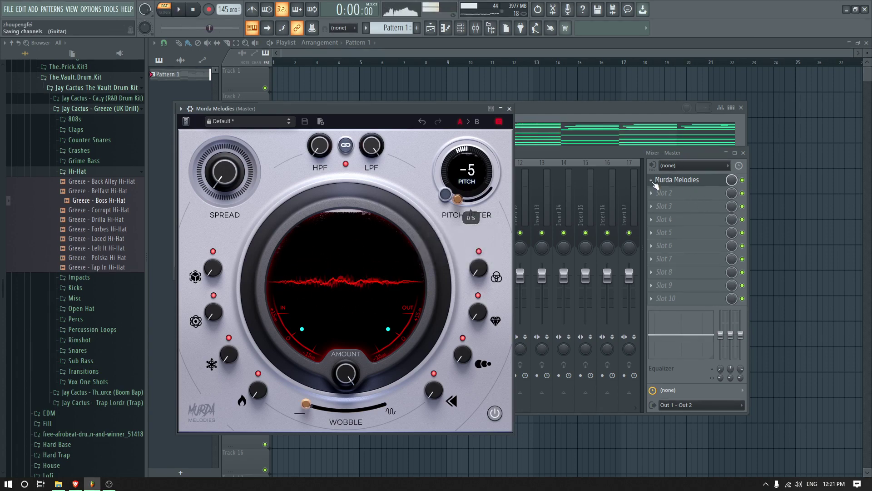
{"action": "left_click", "coordinate": [651, 180]}
{"action": "left_click", "coordinate": [663, 200]}
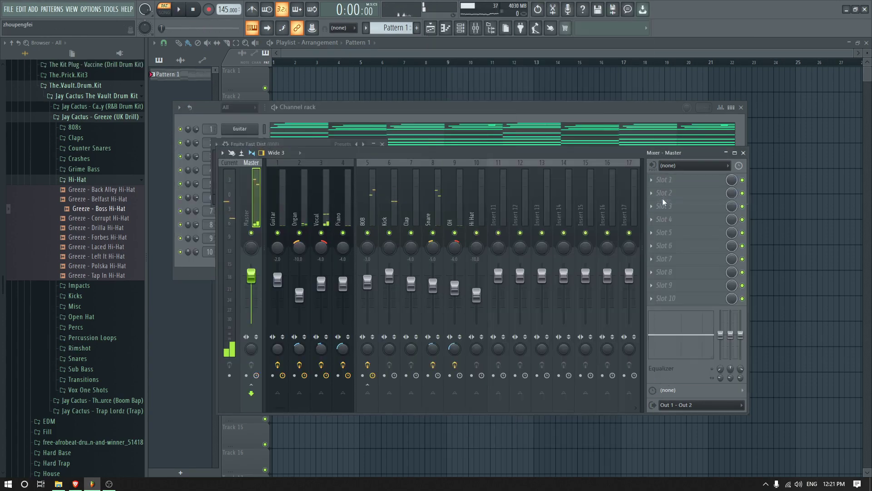
Split Pattern 1 into a separate pattern for each channel
{"action": "left_click", "coordinate": [515, 110]}
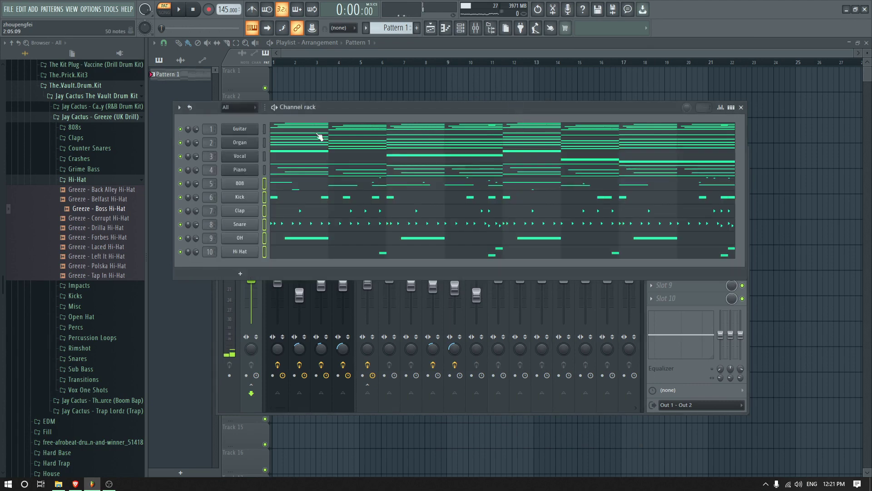
{"action": "right_click", "coordinate": [182, 81]}
{"action": "left_click", "coordinate": [219, 227]}
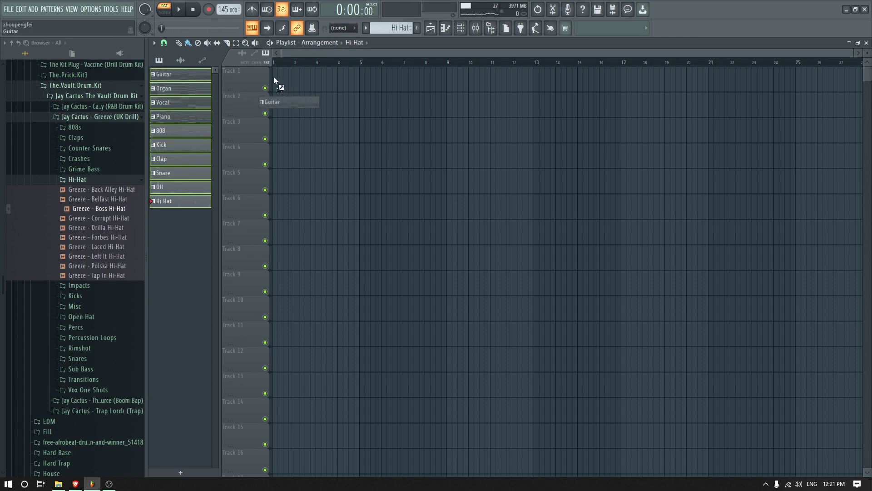
Place the split patterns from Guitar to Hi Hat on Tracks 1–10 at bar 1, and extend the OH clip to bar 9
{"action": "left_click_drag", "start_coordinate": [274, 80], "coordinate": [274, 78]}
{"action": "left_click", "coordinate": [516, 141]}
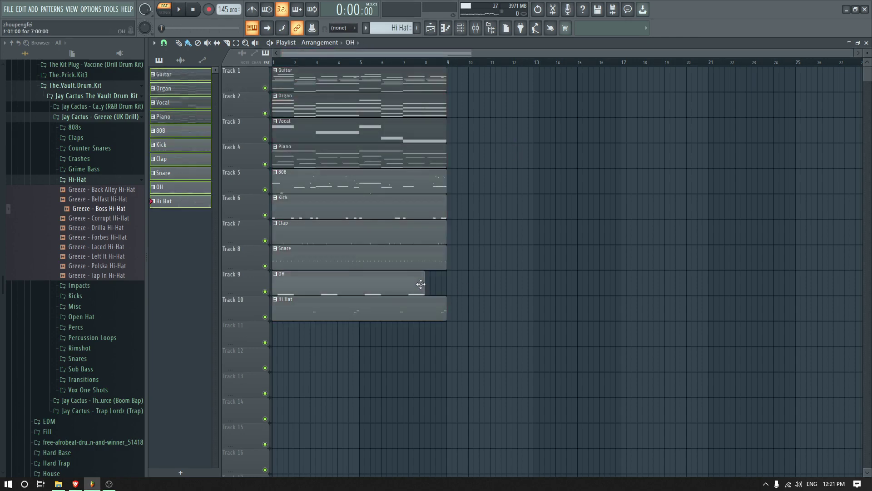
{"action": "left_click_drag", "start_coordinate": [423, 286], "coordinate": [450, 292]}
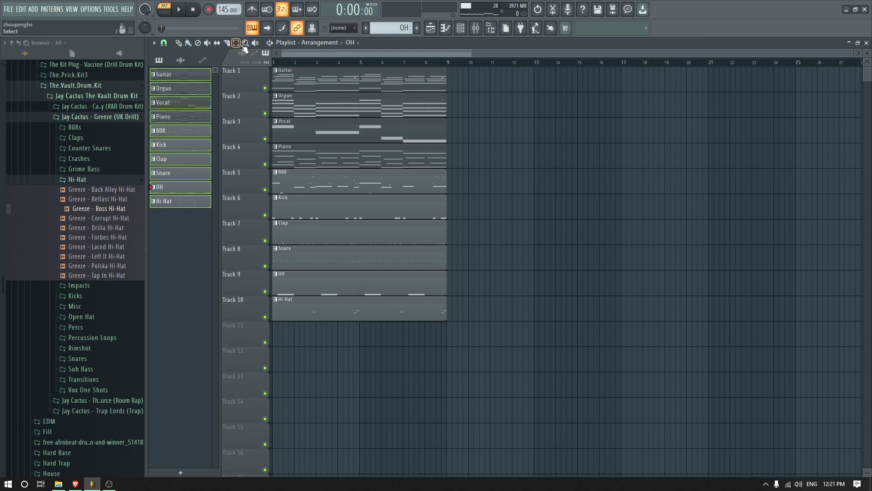
Select all ten playlist clips, duplicate them three times to fill bars 1–32, and switch playback to song mode
{"action": "left_click_drag", "start_coordinate": [312, 72], "coordinate": [337, 317]}
{"action": "key", "text": "ctrl+b"}
{"action": "key", "text": "ctrl+b"}
{"action": "key", "text": "ctrl+b"}
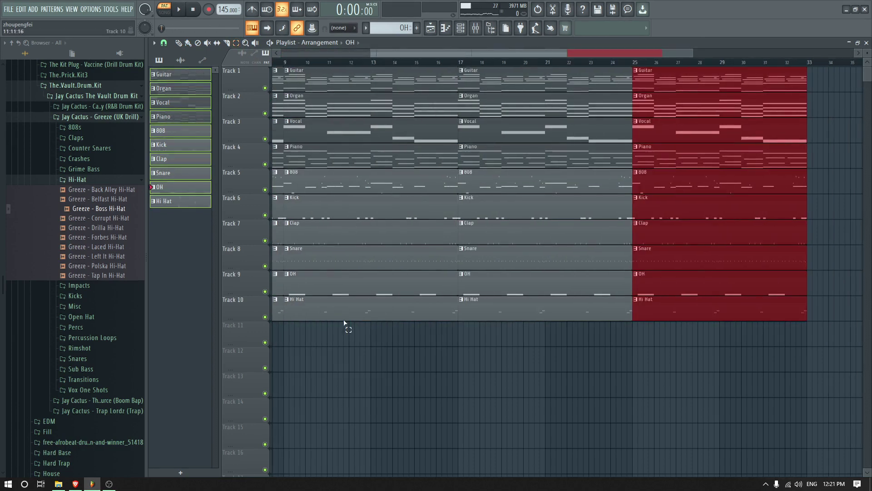
{"action": "left_click", "coordinate": [344, 323]}
{"action": "left_click_drag", "start_coordinate": [383, 50], "coordinate": [292, 50]}
{"action": "left_click", "coordinate": [165, 12]}
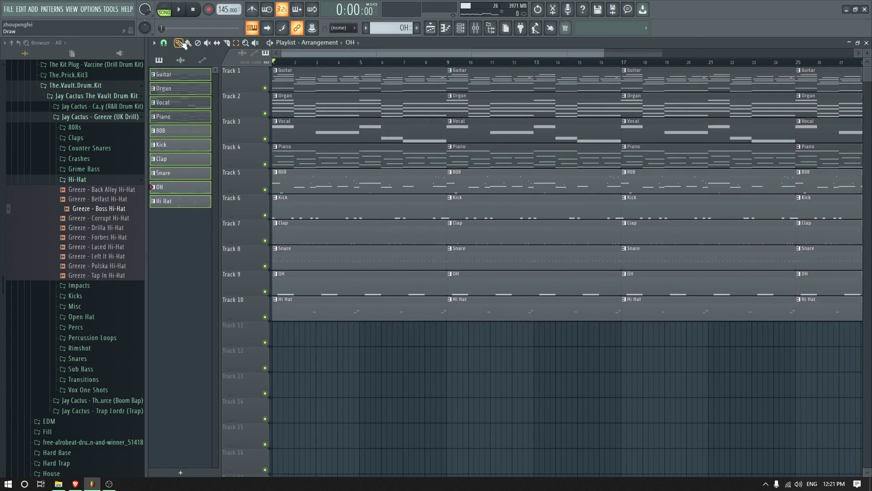
Delete the Vocal, Piano, 808 and all drum clips from bars 1–8, plus the Hi Hat clip at bar 9
{"action": "left_click_drag", "start_coordinate": [312, 189], "coordinate": [339, 315]}
{"action": "right_click", "coordinate": [453, 314]}
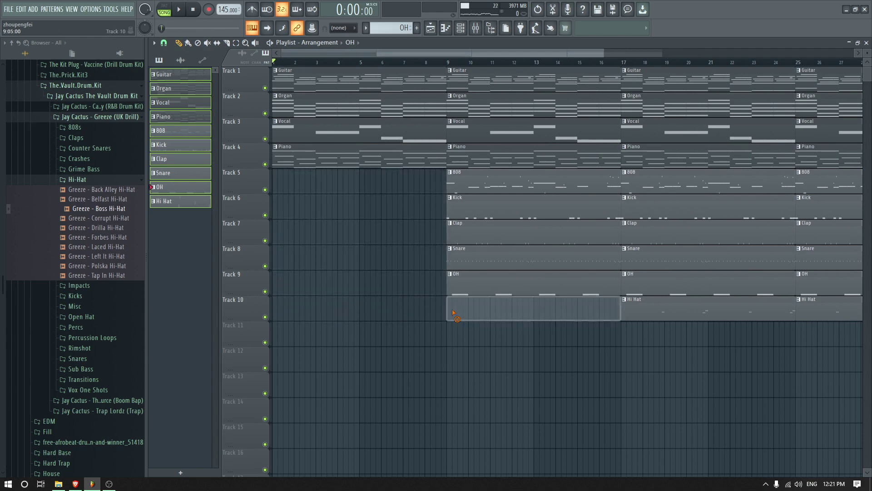
{"action": "key", "text": "space"}
{"action": "key", "text": "space"}
{"action": "right_click", "coordinate": [302, 138]}
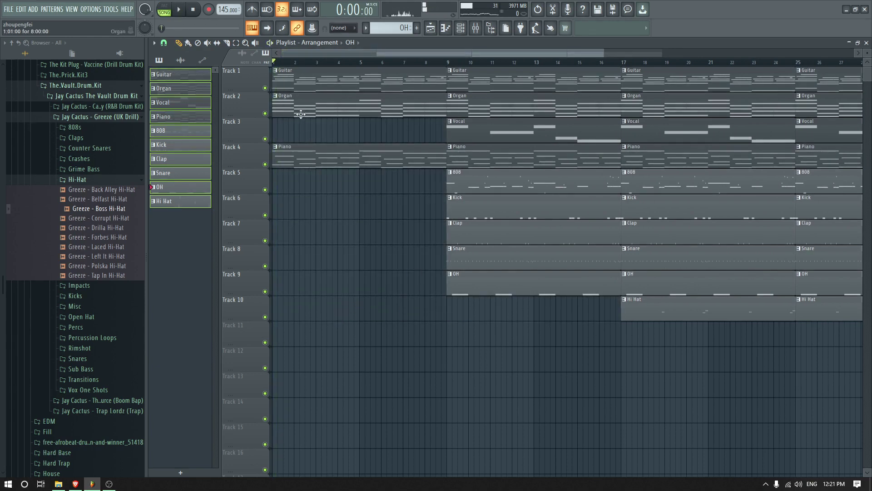
{"action": "right_click", "coordinate": [300, 155]}
Try the intro without the first Organ clip during playback, and undo that clip's deletion
{"action": "right_click", "coordinate": [301, 107]}
{"action": "key", "text": "space"}
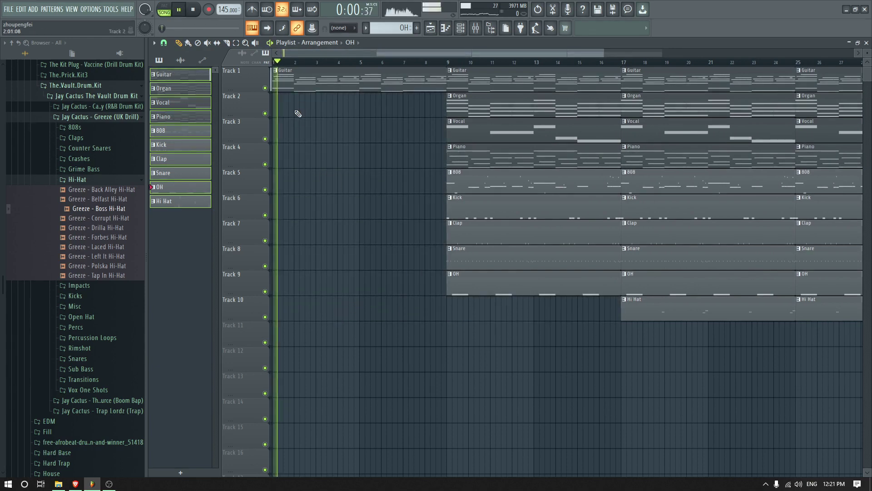
{"action": "key", "text": "ctrl+z"}
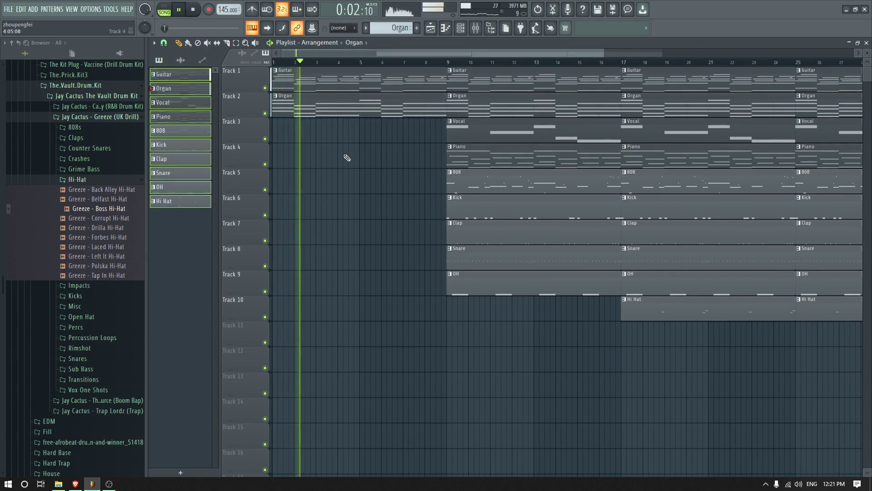
Put the Hi Hat clip back at bar 9 and delete the 808, Kick, Clap and Piano clips from bars 9–16
{"action": "left_click", "coordinate": [625, 301]}
{"action": "left_click", "coordinate": [449, 302]}
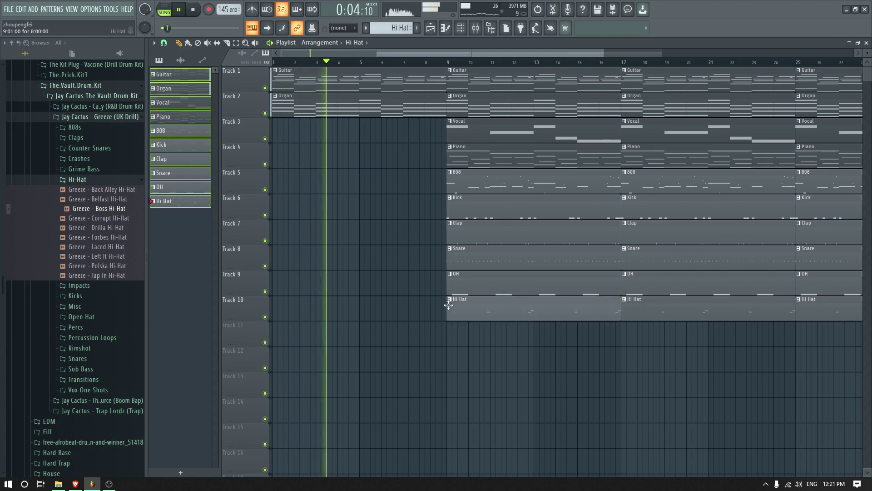
{"action": "right_click", "coordinate": [470, 190]}
{"action": "right_click", "coordinate": [475, 205]}
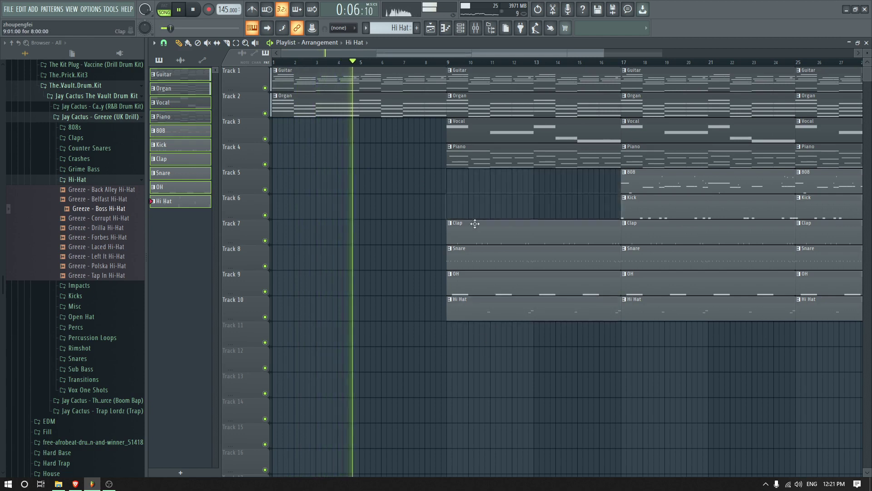
{"action": "right_click", "coordinate": [474, 234]}
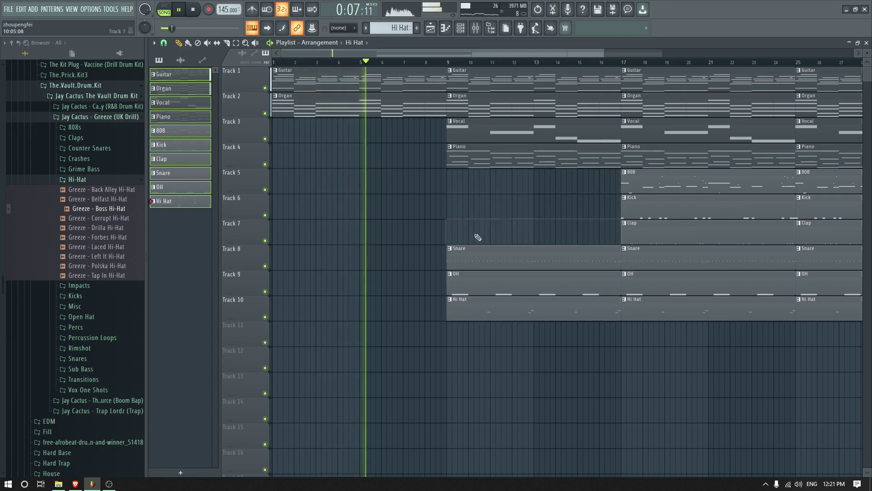
{"action": "right_click", "coordinate": [460, 155]}
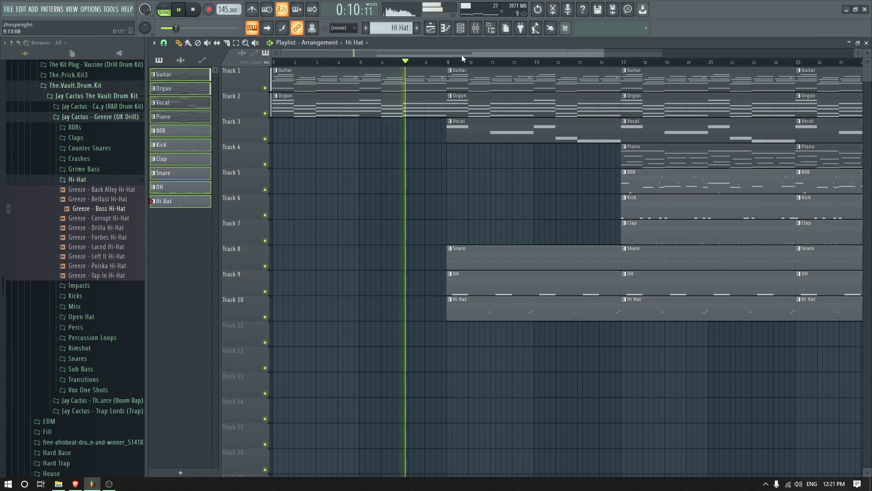
Slice bar 16 off the Guitar, Organ, Vocal, Snare, OH and Hi Hat clips to leave a one-bar gap before bar 17
{"action": "left_click_drag", "start_coordinate": [462, 55], "coordinate": [521, 69]}
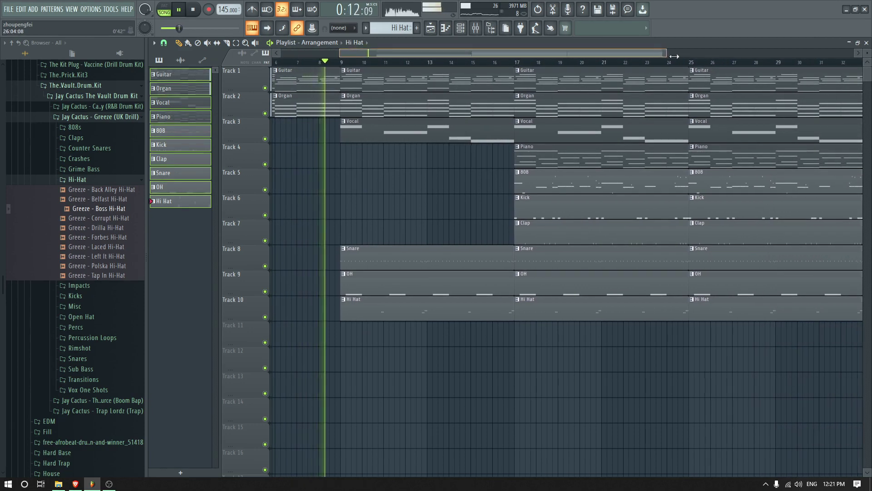
{"action": "left_click_drag", "start_coordinate": [662, 54], "coordinate": [749, 55]}
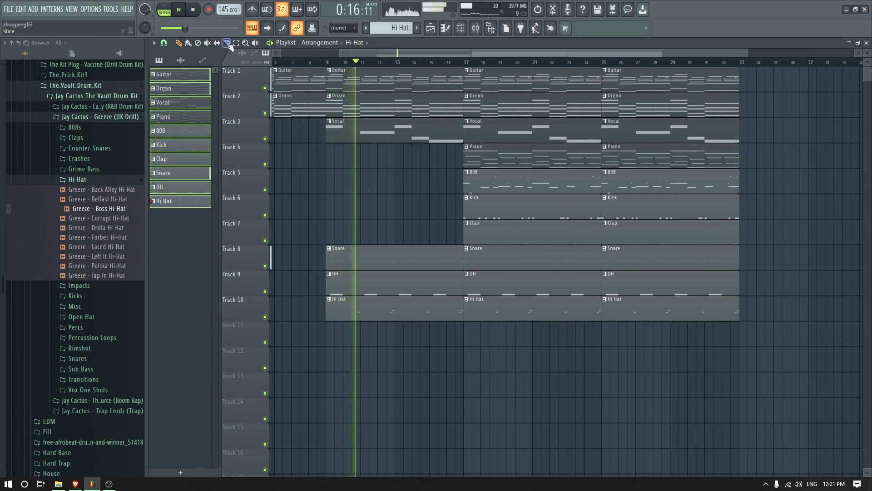
{"action": "left_click_drag", "start_coordinate": [447, 209], "coordinate": [449, 72]}
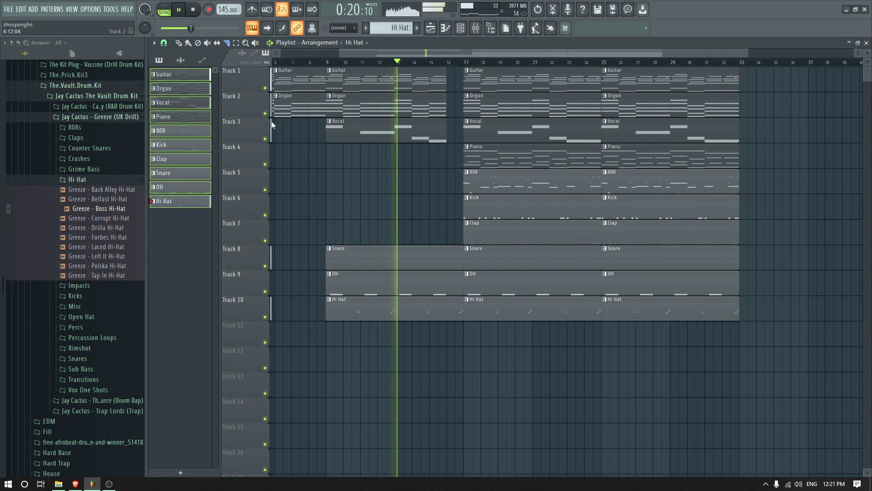
{"action": "left_click_drag", "start_coordinate": [449, 331], "coordinate": [449, 246]}
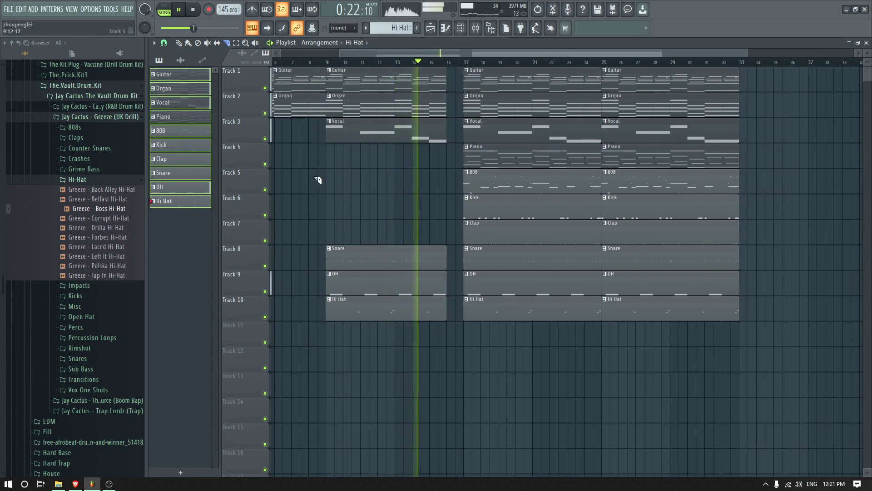
Audition the Greeze kit's crash samples and place the Malibu Crash on Track 11 at bar 16
{"action": "left_click", "coordinate": [91, 178]}
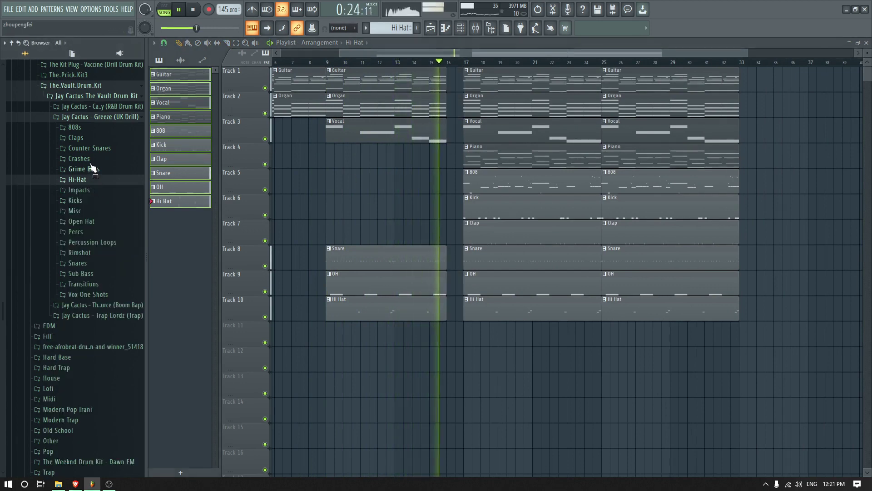
{"action": "left_click", "coordinate": [88, 159]}
{"action": "left_click", "coordinate": [90, 168]}
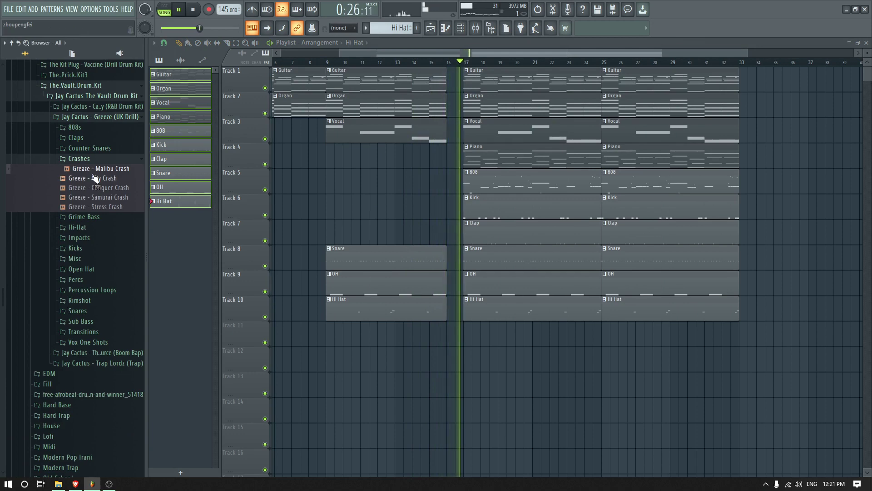
{"action": "key", "text": "space"}
{"action": "left_click", "coordinate": [98, 177]}
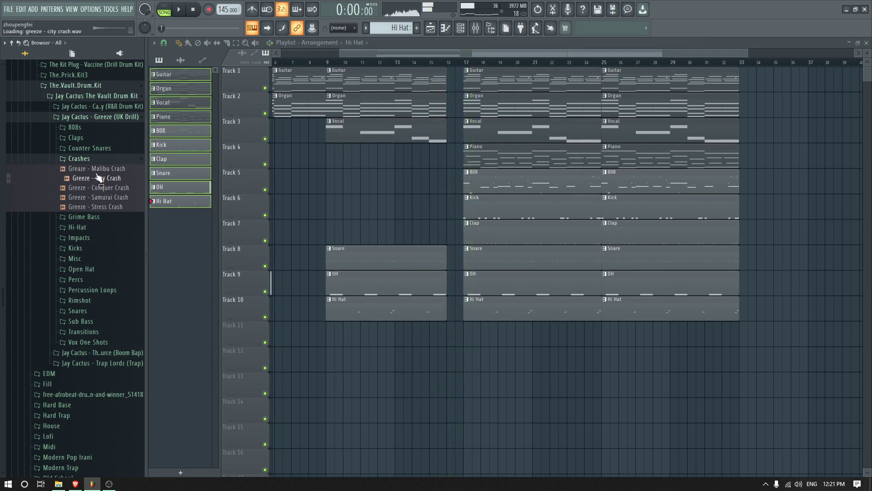
{"action": "left_click_drag", "start_coordinate": [98, 174], "coordinate": [452, 338]}
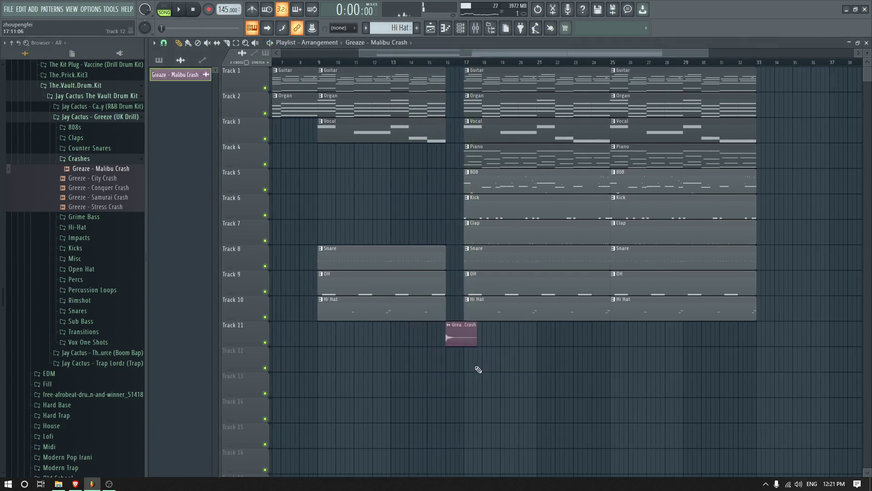
Set the Malibu Crash sample's time stretching to Stretch mode with a length of 2:00:00
{"action": "scroll", "coordinate": [450, 340], "scroll_direction": "up", "scroll_amount": 4}
{"action": "double_click", "coordinate": [448, 342]}
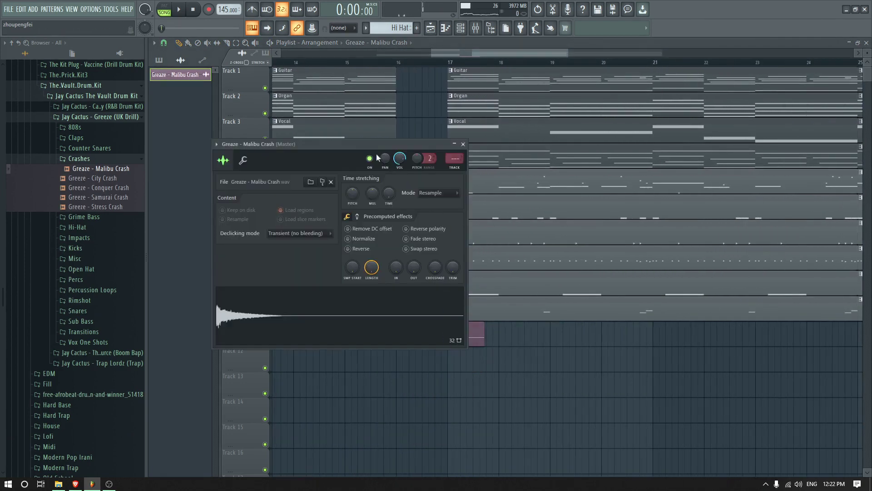
{"action": "left_click", "coordinate": [425, 115]}
{"action": "left_click", "coordinate": [425, 141]}
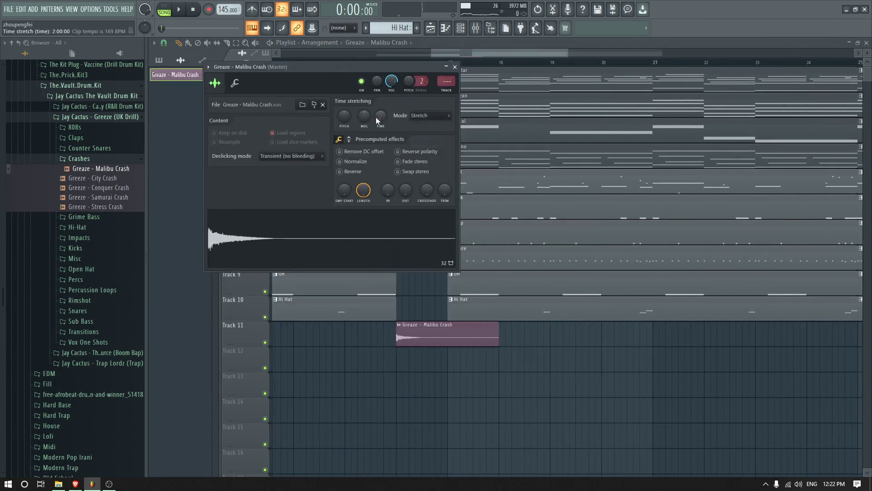
{"action": "left_click", "coordinate": [455, 67]}
Rename the Malibu Crash clip to "Crash" and recolor it with the dark gray preset swatch
{"action": "right_click", "coordinate": [178, 77]}
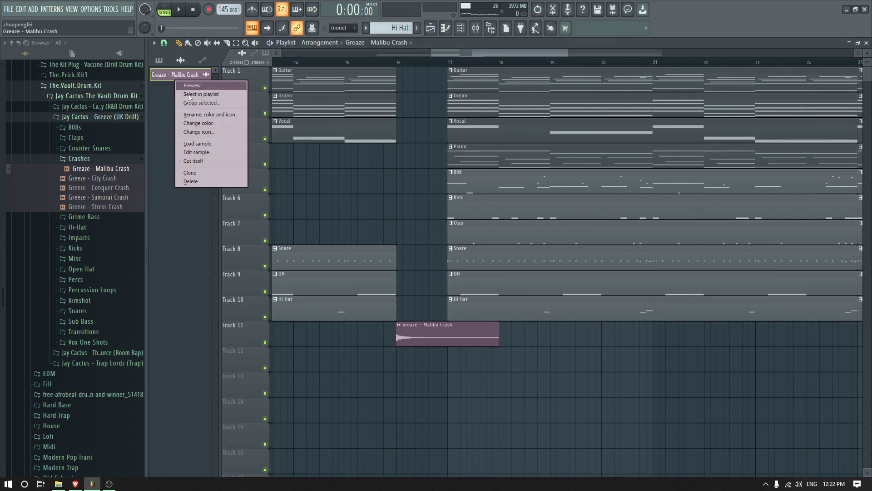
{"action": "left_click", "coordinate": [201, 114]}
{"action": "type", "text": "Crash"}
{"action": "left_click", "coordinate": [202, 116]}
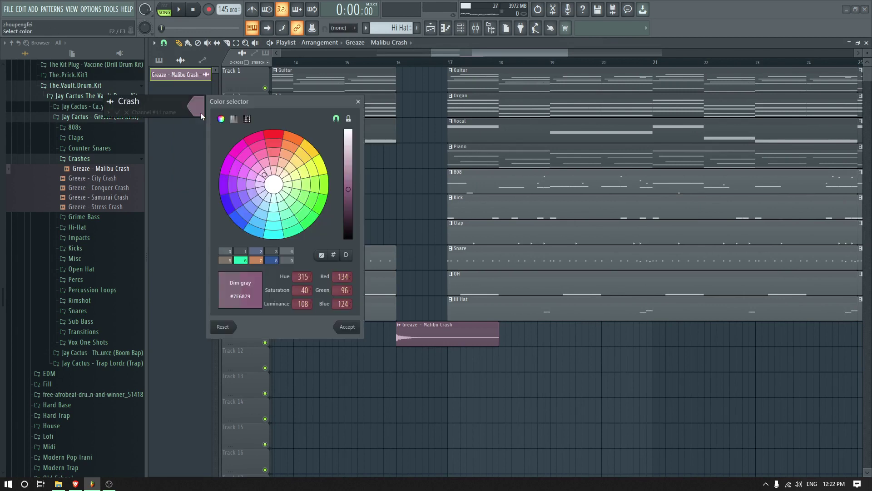
{"action": "left_click", "coordinate": [241, 253]}
{"action": "key", "text": "Return"}
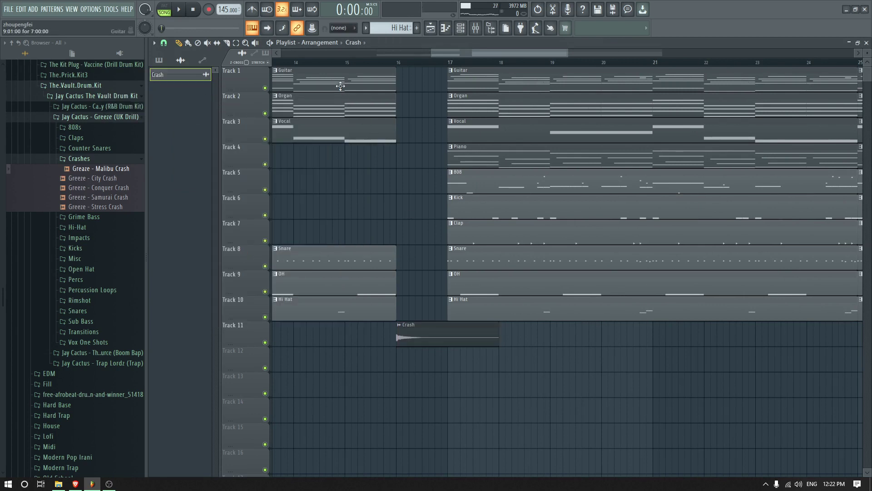
Play from bar 15, route the Crash channel to mixer track 11, and lower that track's volume to about -8.2 dB
{"action": "left_click", "coordinate": [346, 62]}
{"action": "key", "text": "space"}
{"action": "double_click", "coordinate": [431, 329]}
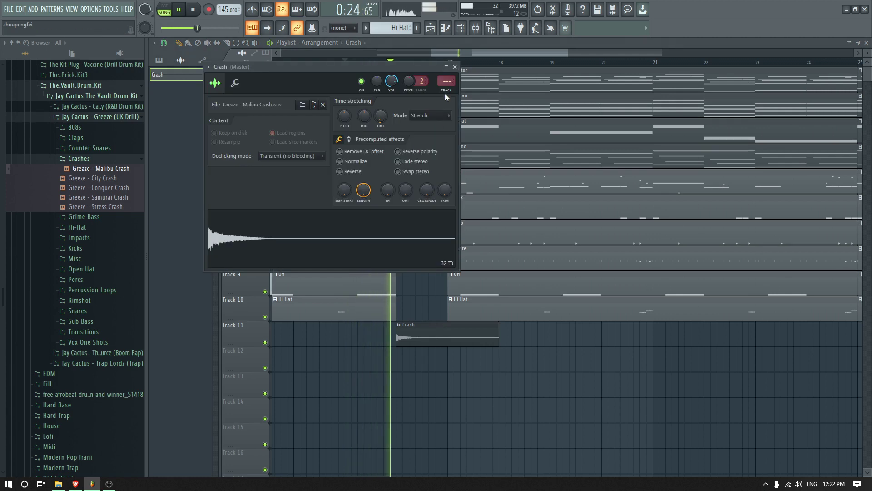
{"action": "key", "text": "ctrl+l"}
{"action": "key", "text": "space"}
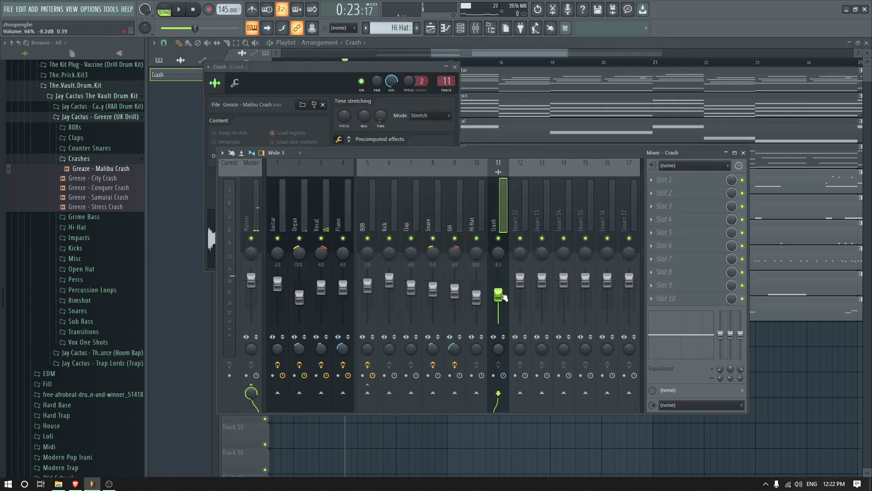
Add Fruity Reeverb 2 to the Crash track's slot 1, raise its wet level during playback, and close the open windows
{"action": "left_click", "coordinate": [668, 183]}
{"action": "left_click", "coordinate": [478, 142]}
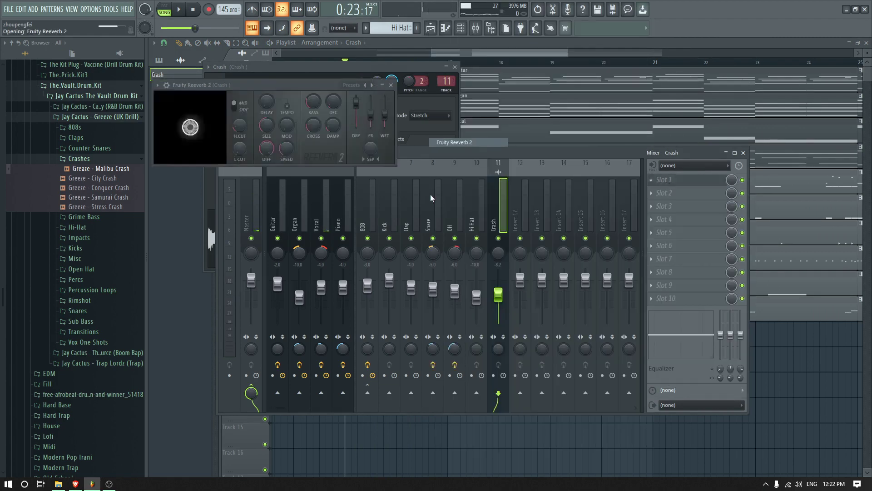
{"action": "key", "text": "space"}
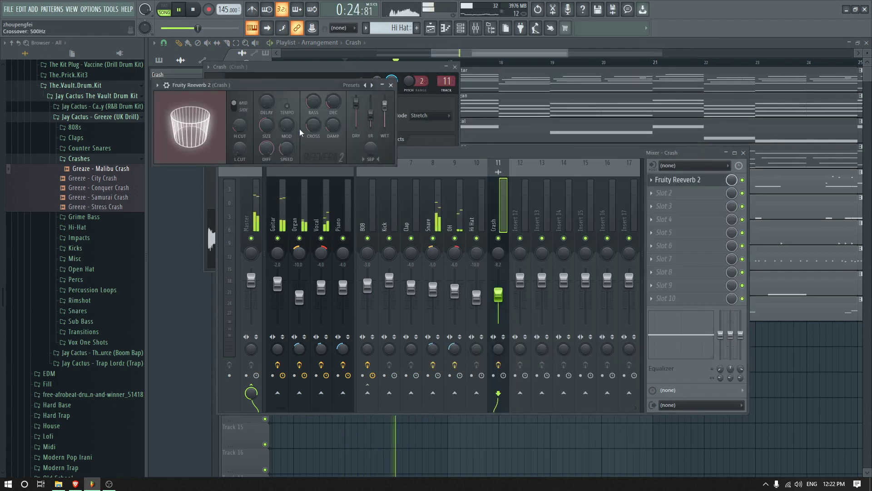
{"action": "key", "text": "F12"}
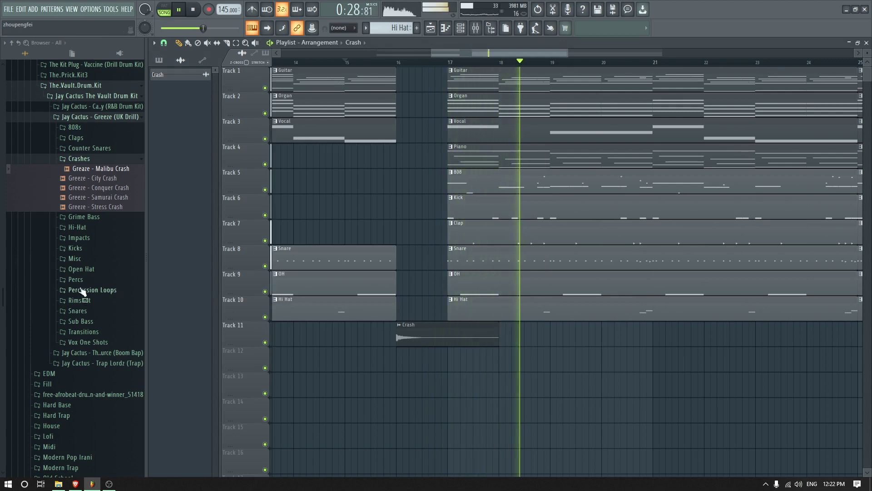
Audition the Greeze kit's transition samples and place Greeze - Creeper Transition on playlist track 12 at bar 16
{"action": "left_click", "coordinate": [91, 332]}
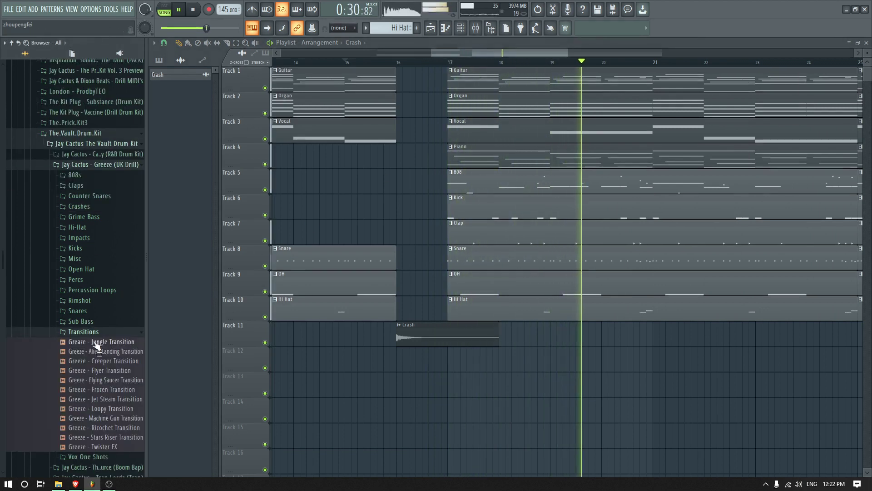
{"action": "key", "text": "space"}
{"action": "left_click", "coordinate": [99, 343]}
{"action": "left_click", "coordinate": [102, 352]}
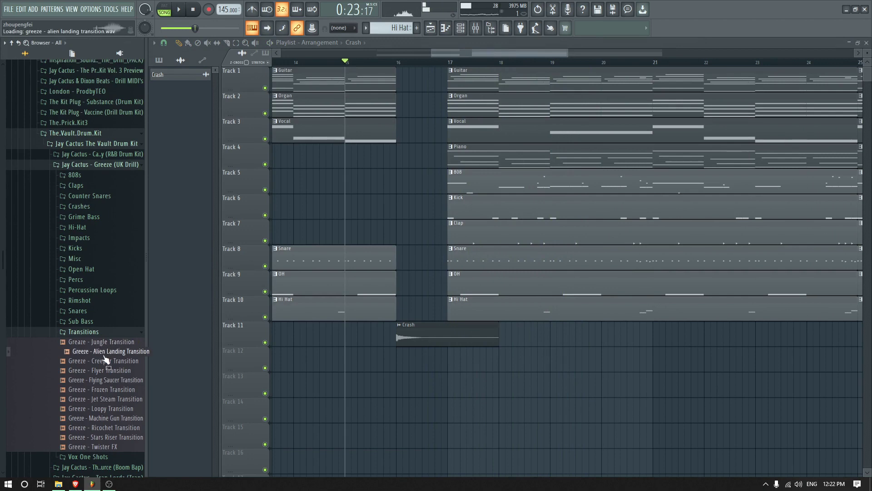
{"action": "left_click", "coordinate": [108, 361]}
{"action": "left_click_drag", "start_coordinate": [110, 368], "coordinate": [402, 362]}
Set the Creeper Transition sample's time stretching to Stretch mode and move its clip earlier so the swell peaks at bar 17
{"action": "double_click", "coordinate": [436, 363]}
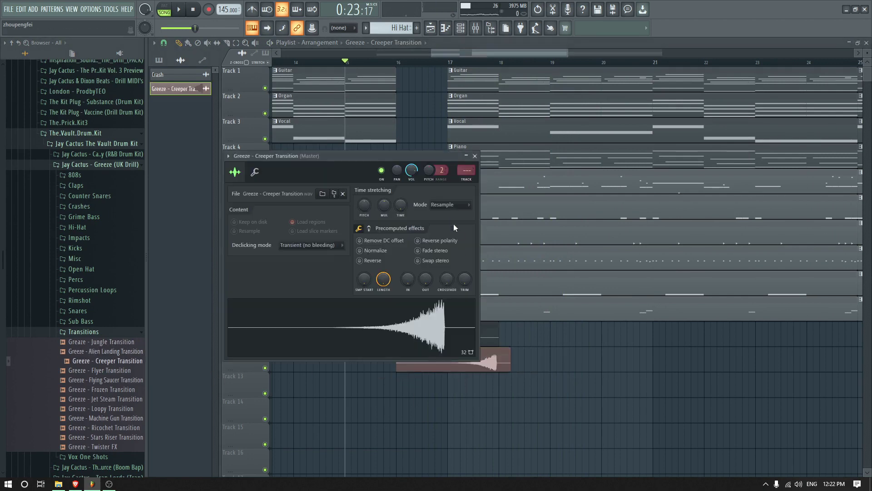
{"action": "left_click", "coordinate": [452, 205]}
{"action": "left_click", "coordinate": [449, 231]}
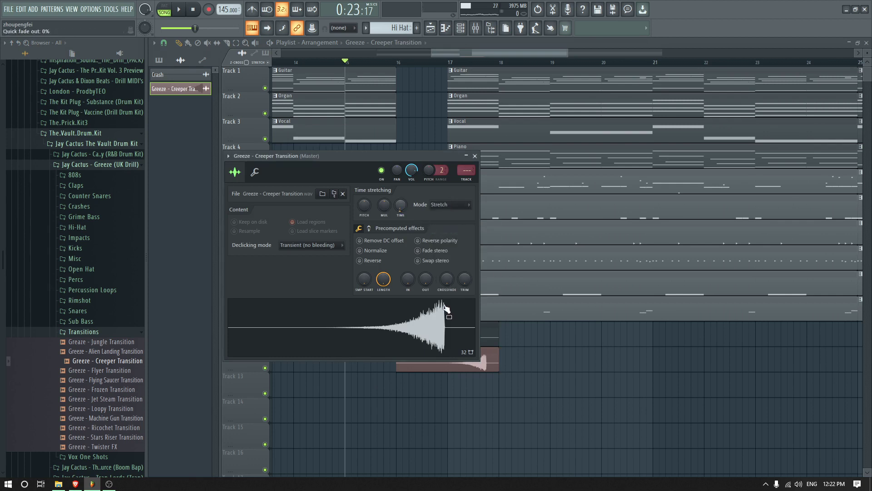
{"action": "left_click", "coordinate": [462, 362]}
{"action": "left_click_drag", "start_coordinate": [456, 362], "coordinate": [403, 360]}
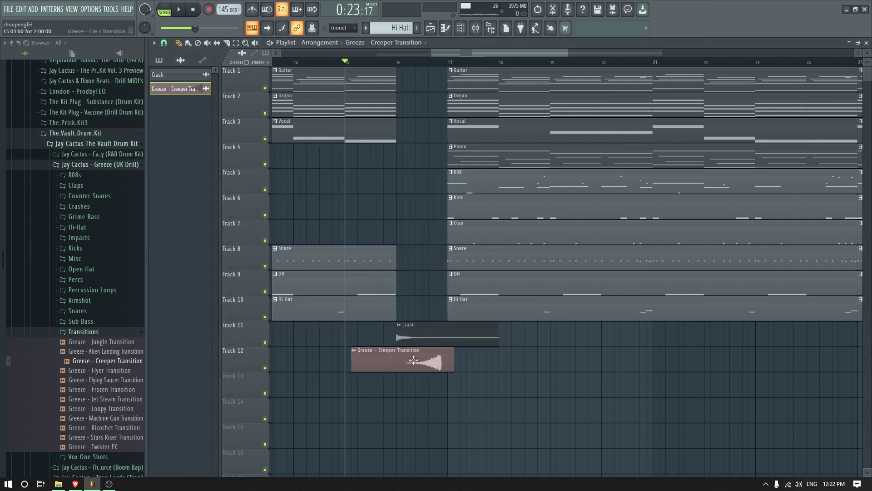
Rename the Creeper Transition clip to "Rev" and recolor it with the dark gray preset swatch
{"action": "right_click", "coordinate": [172, 99]}
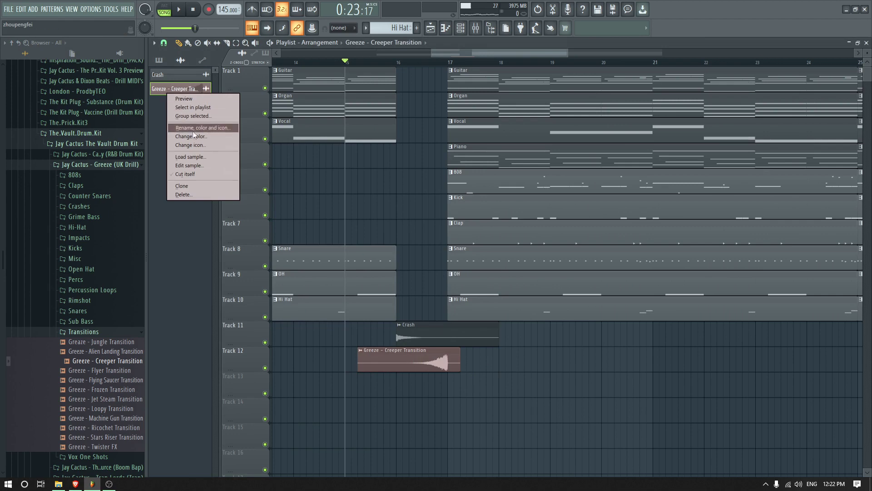
{"action": "left_click", "coordinate": [197, 129]}
{"action": "type", "text": "Rev"}
{"action": "left_click", "coordinate": [199, 129]}
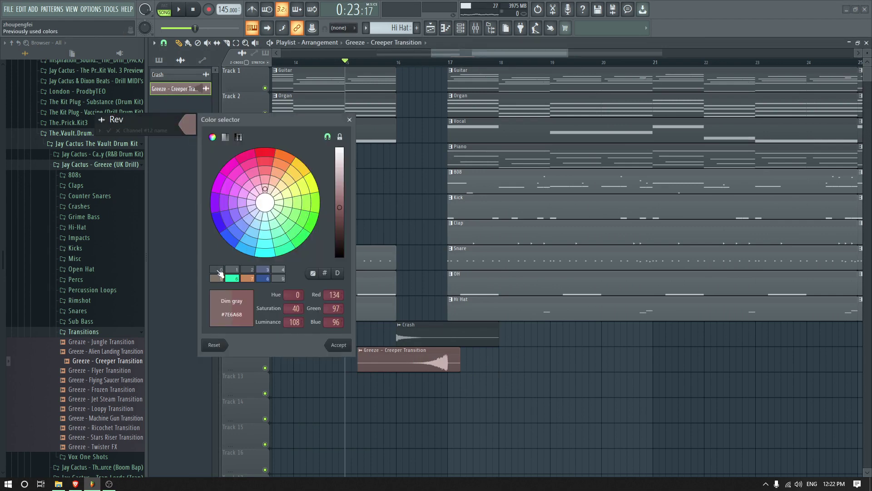
{"action": "left_click", "coordinate": [219, 271]}
{"action": "key", "text": "Return"}
Route the Rev channel to mixer track 12, lower that track's volume to about -10.0 dB, and play the transition
{"action": "left_click", "coordinate": [172, 89]}
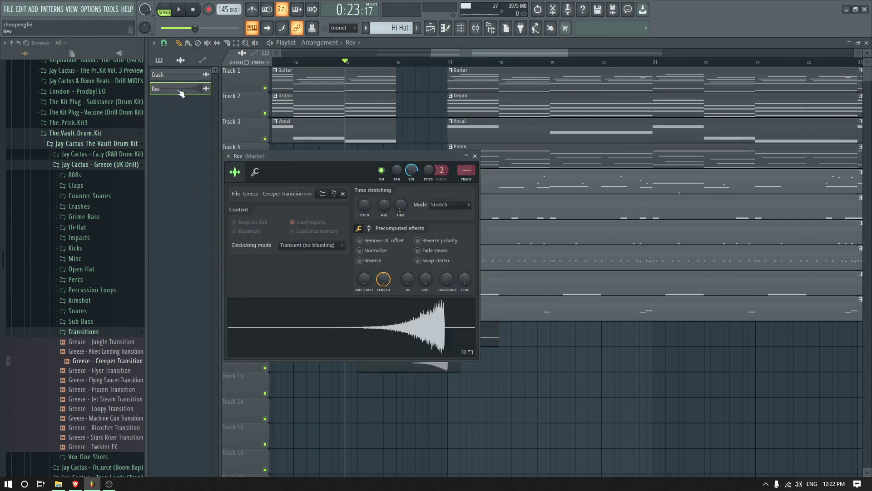
{"action": "key", "text": "ctrl+l"}
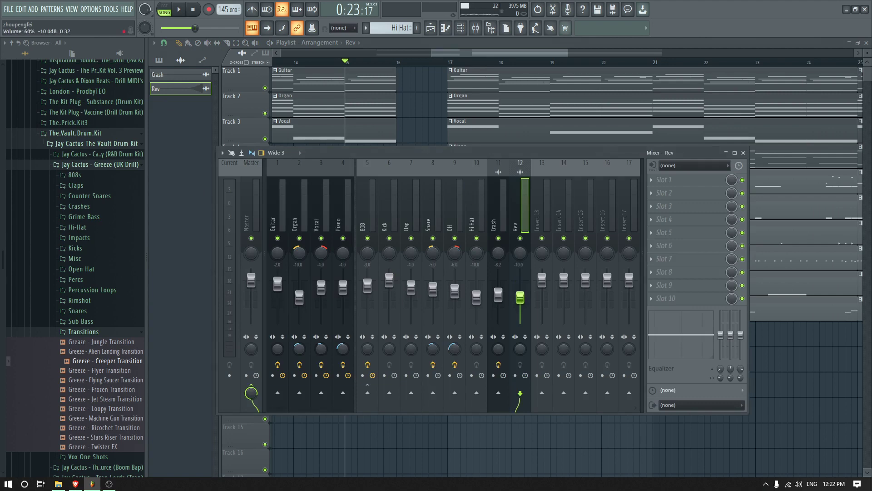
{"action": "key", "text": "space"}
{"action": "key", "text": "F9"}
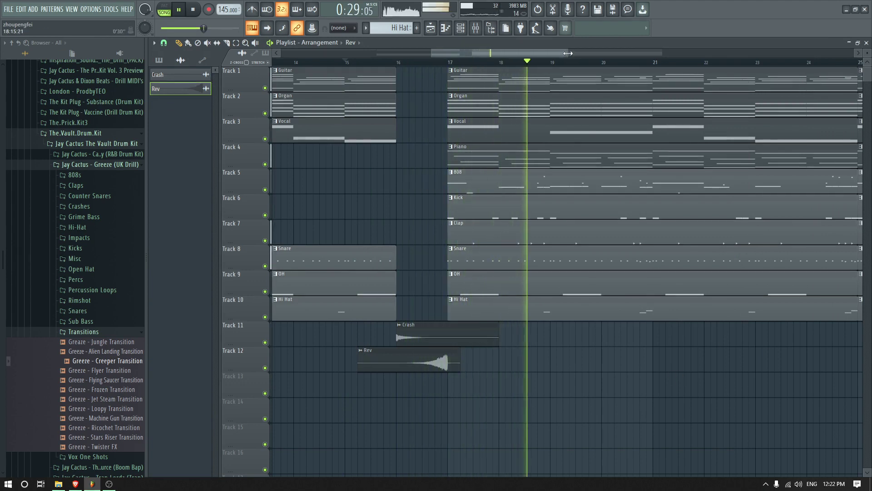
Fit the whole arrangement in the playlist view, stop playback, and collapse the The.Vault.Drum.Kit folder
{"action": "left_click_drag", "start_coordinate": [568, 54], "coordinate": [805, 131]}
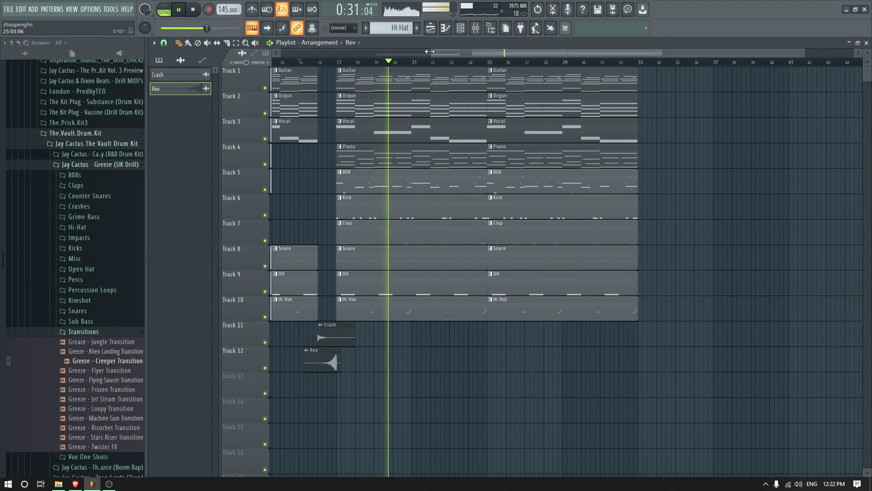
{"action": "left_click_drag", "start_coordinate": [429, 51], "coordinate": [280, 52]}
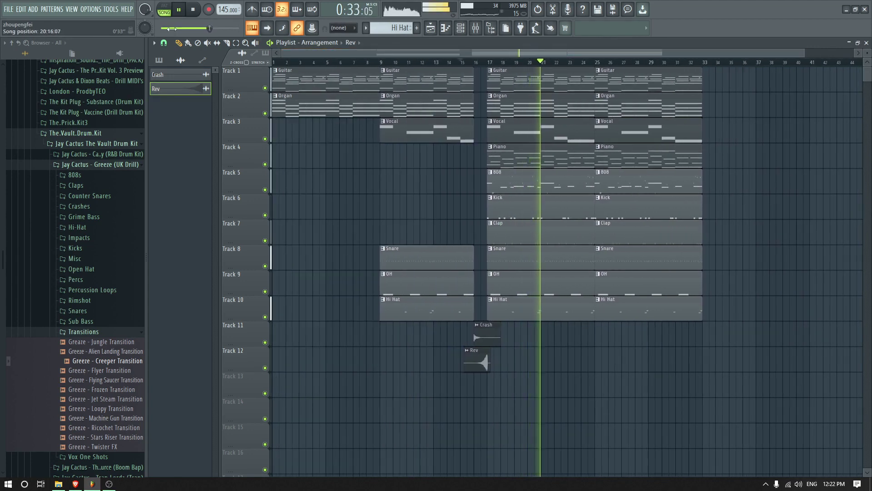
{"action": "key", "text": "space"}
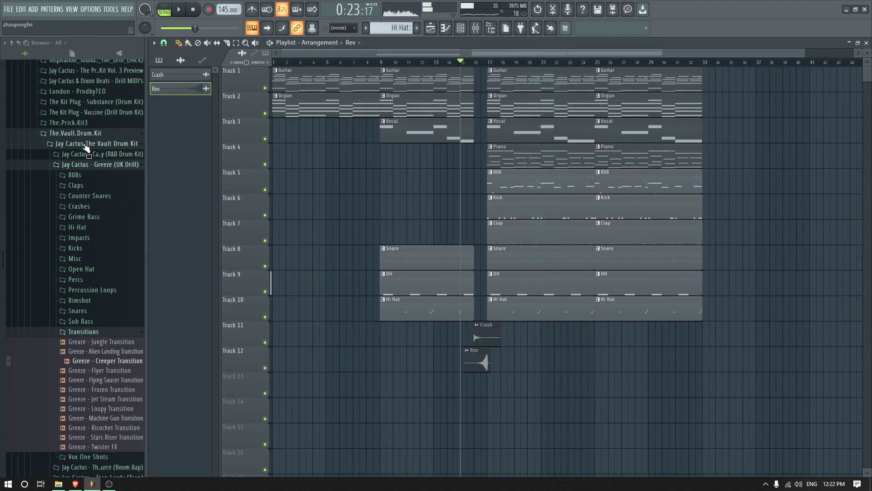
{"action": "left_click", "coordinate": [89, 133]}
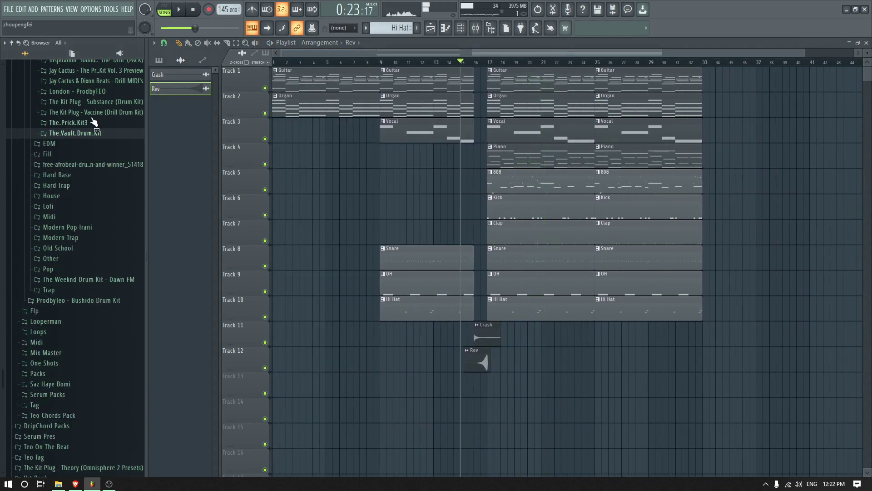
Play the full arrangement from the beginning, and switch to OBS when finished listening
{"action": "left_click", "coordinate": [179, 10]}
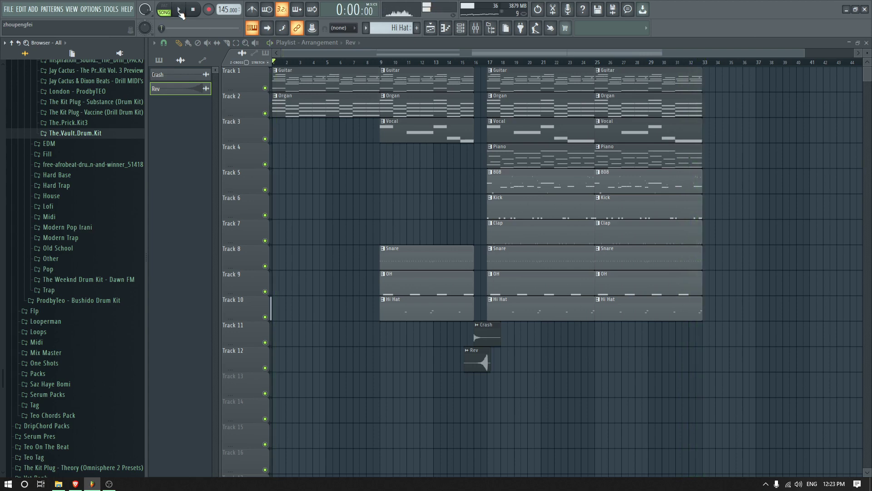
{"action": "left_click", "coordinate": [110, 488]}
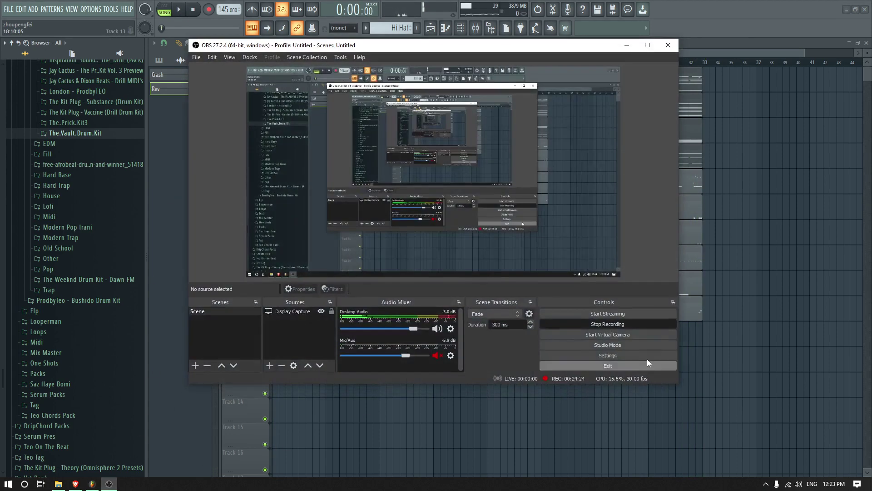